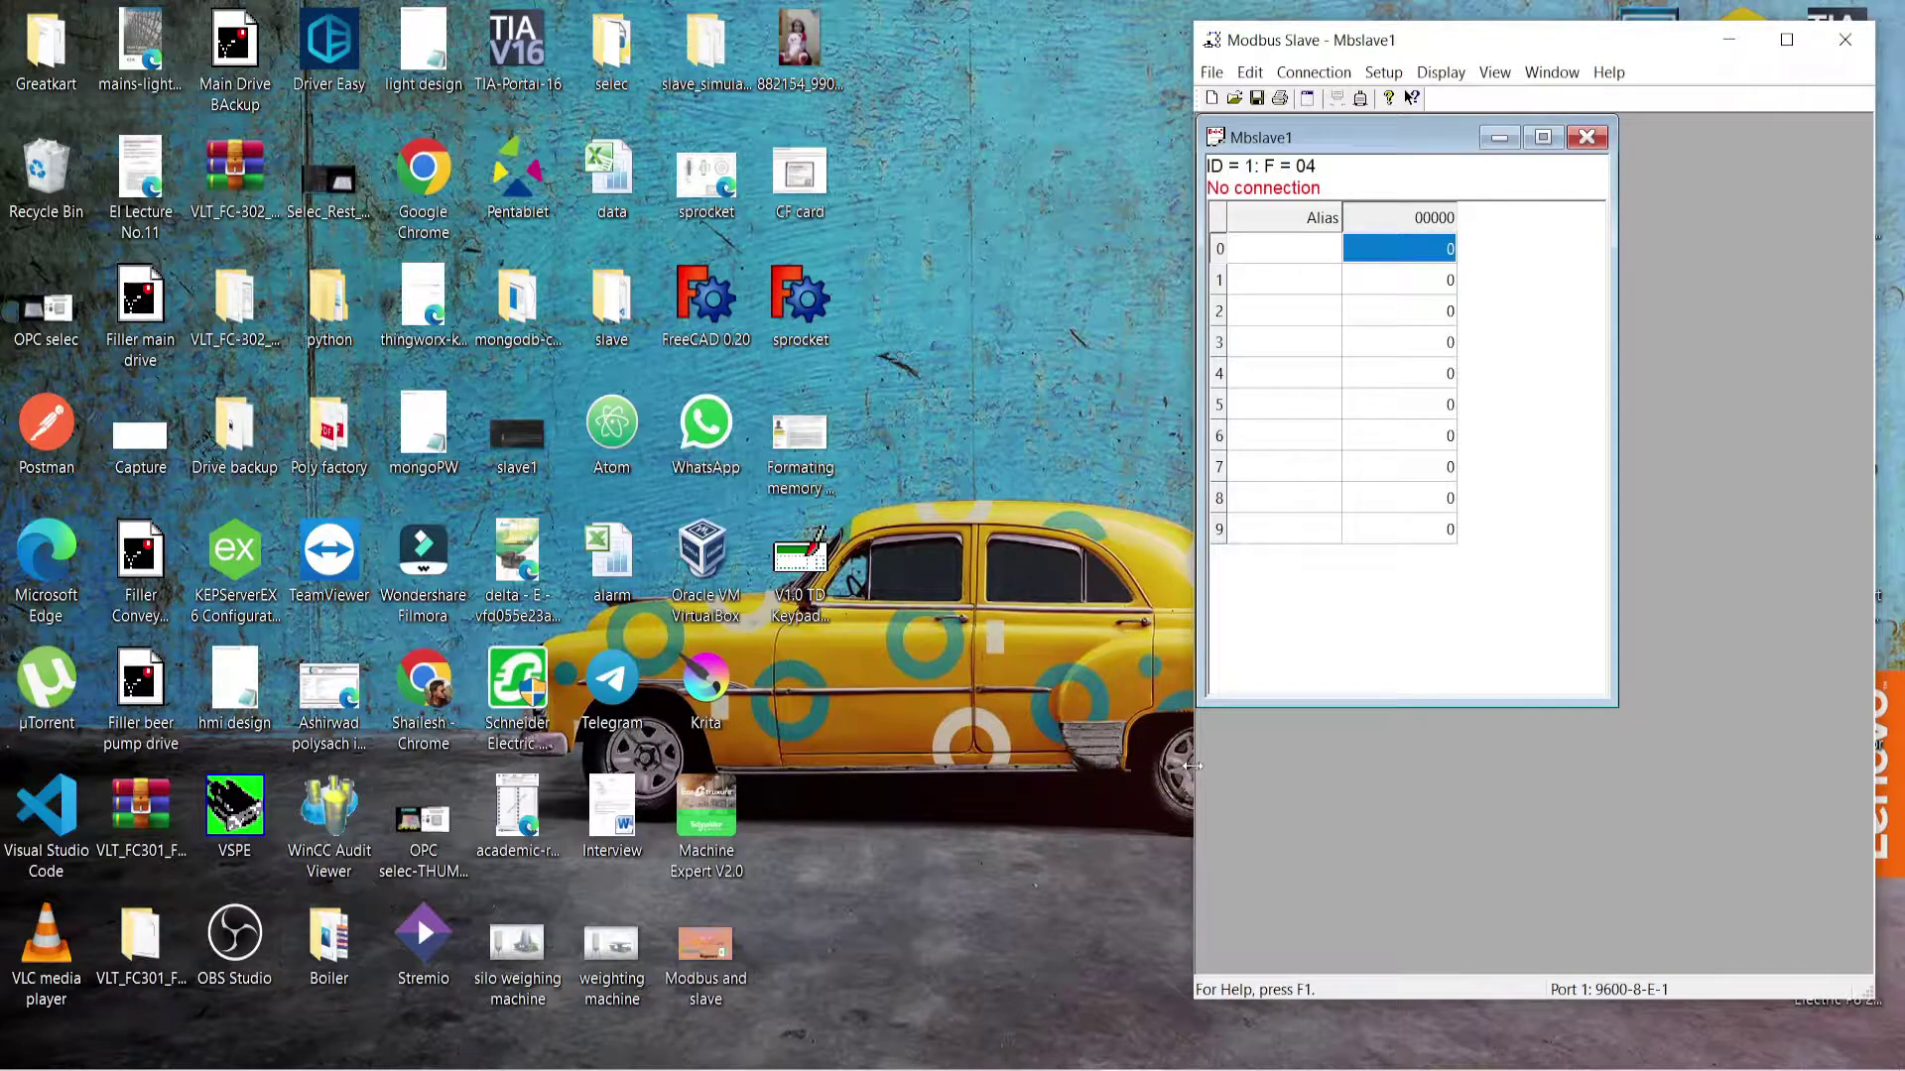
# Step: Widen the Modbus Slave window leftward, reposition it on the right, and shorten it to reveal the desktop
pyautogui.moveTo(1194, 766); pyautogui.dragTo(944, 768)
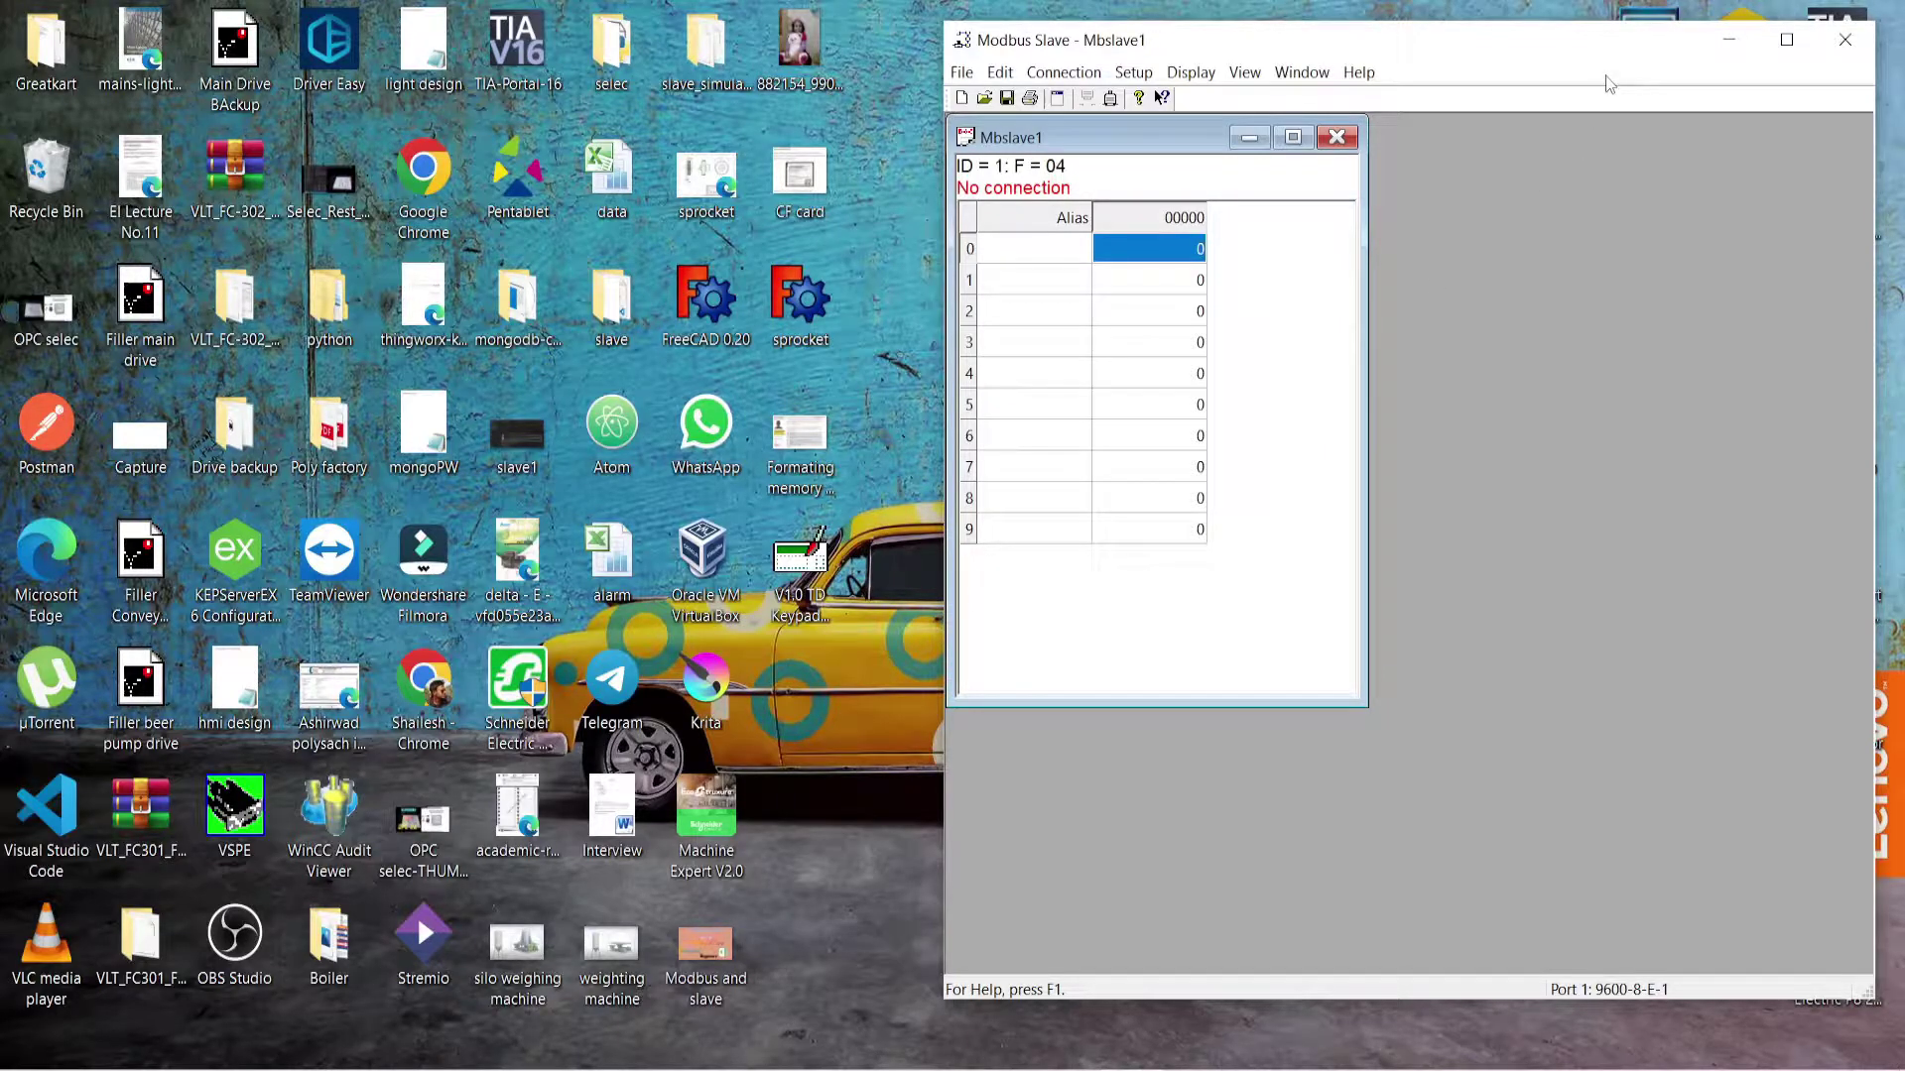
pyautogui.moveTo(1617, 66); pyautogui.dragTo(1486, 106)
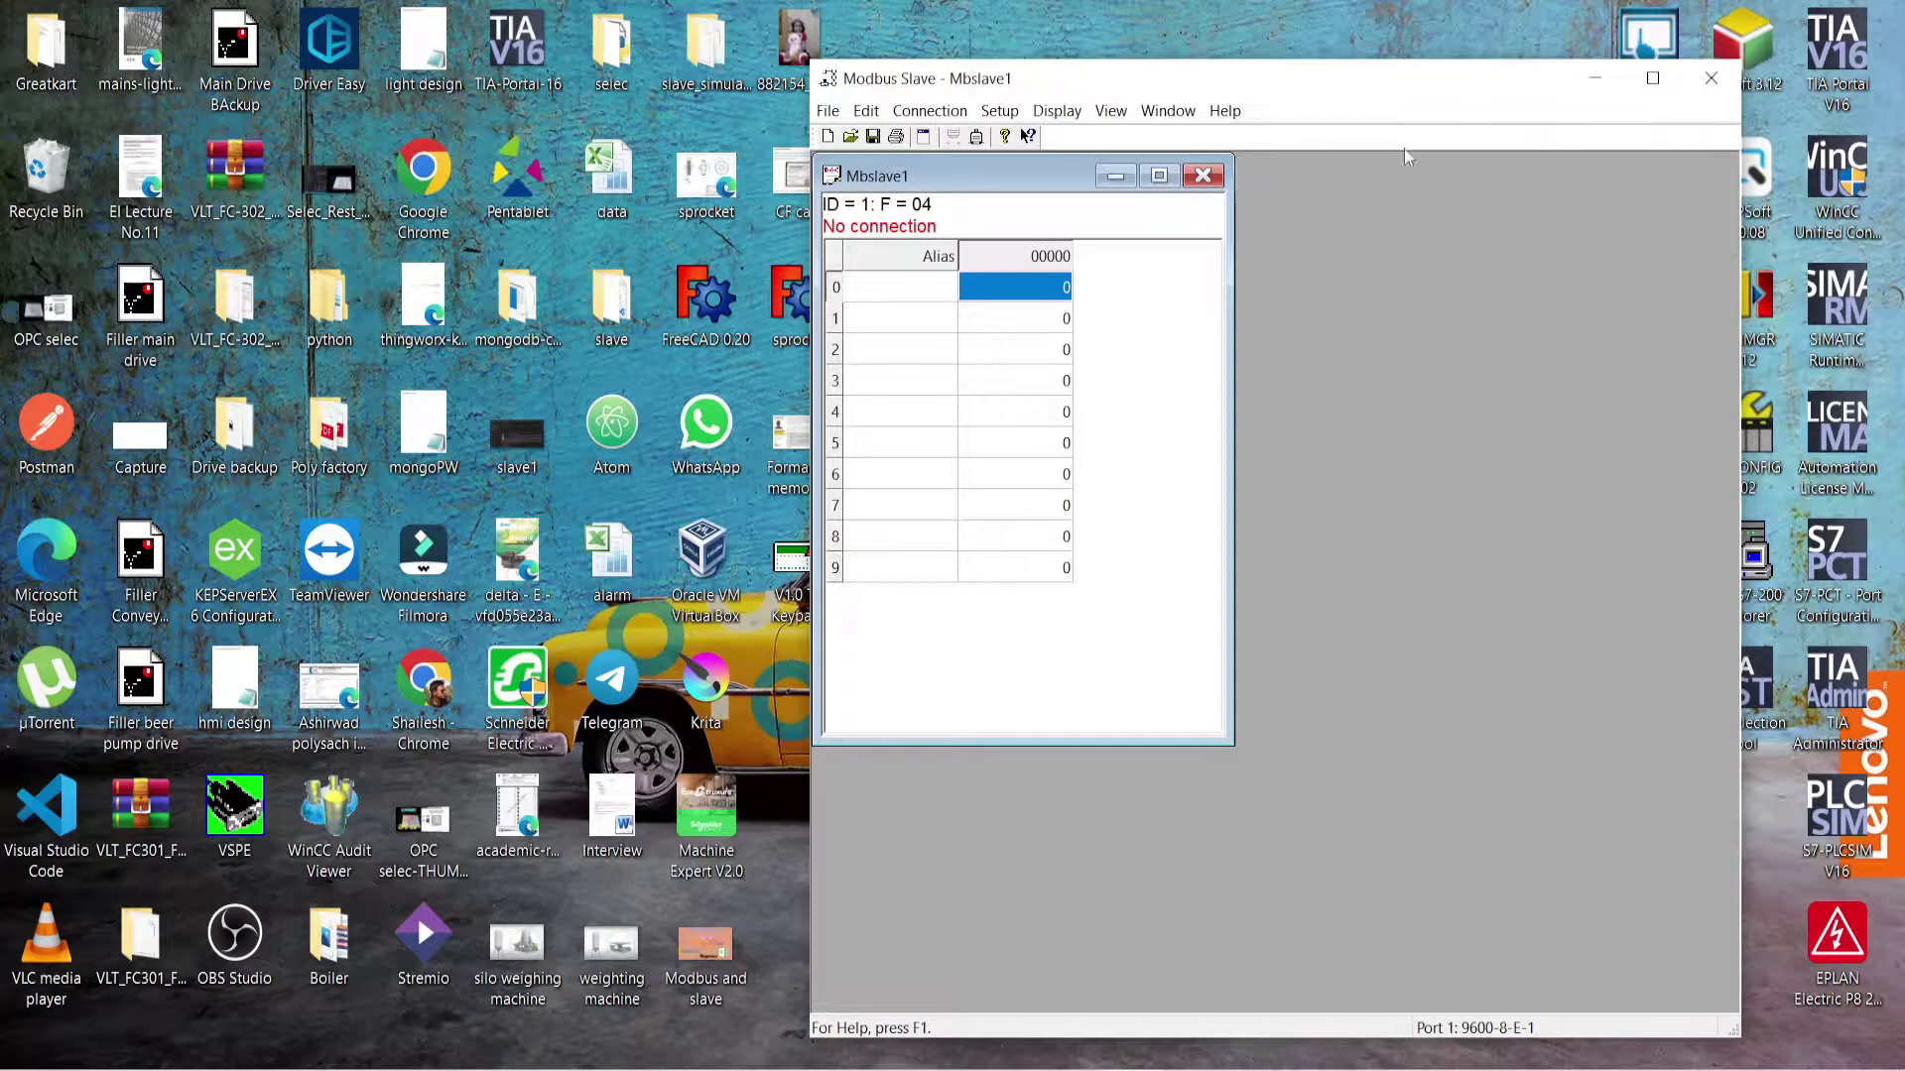
pyautogui.moveTo(1372, 96); pyautogui.dragTo(1450, 96)
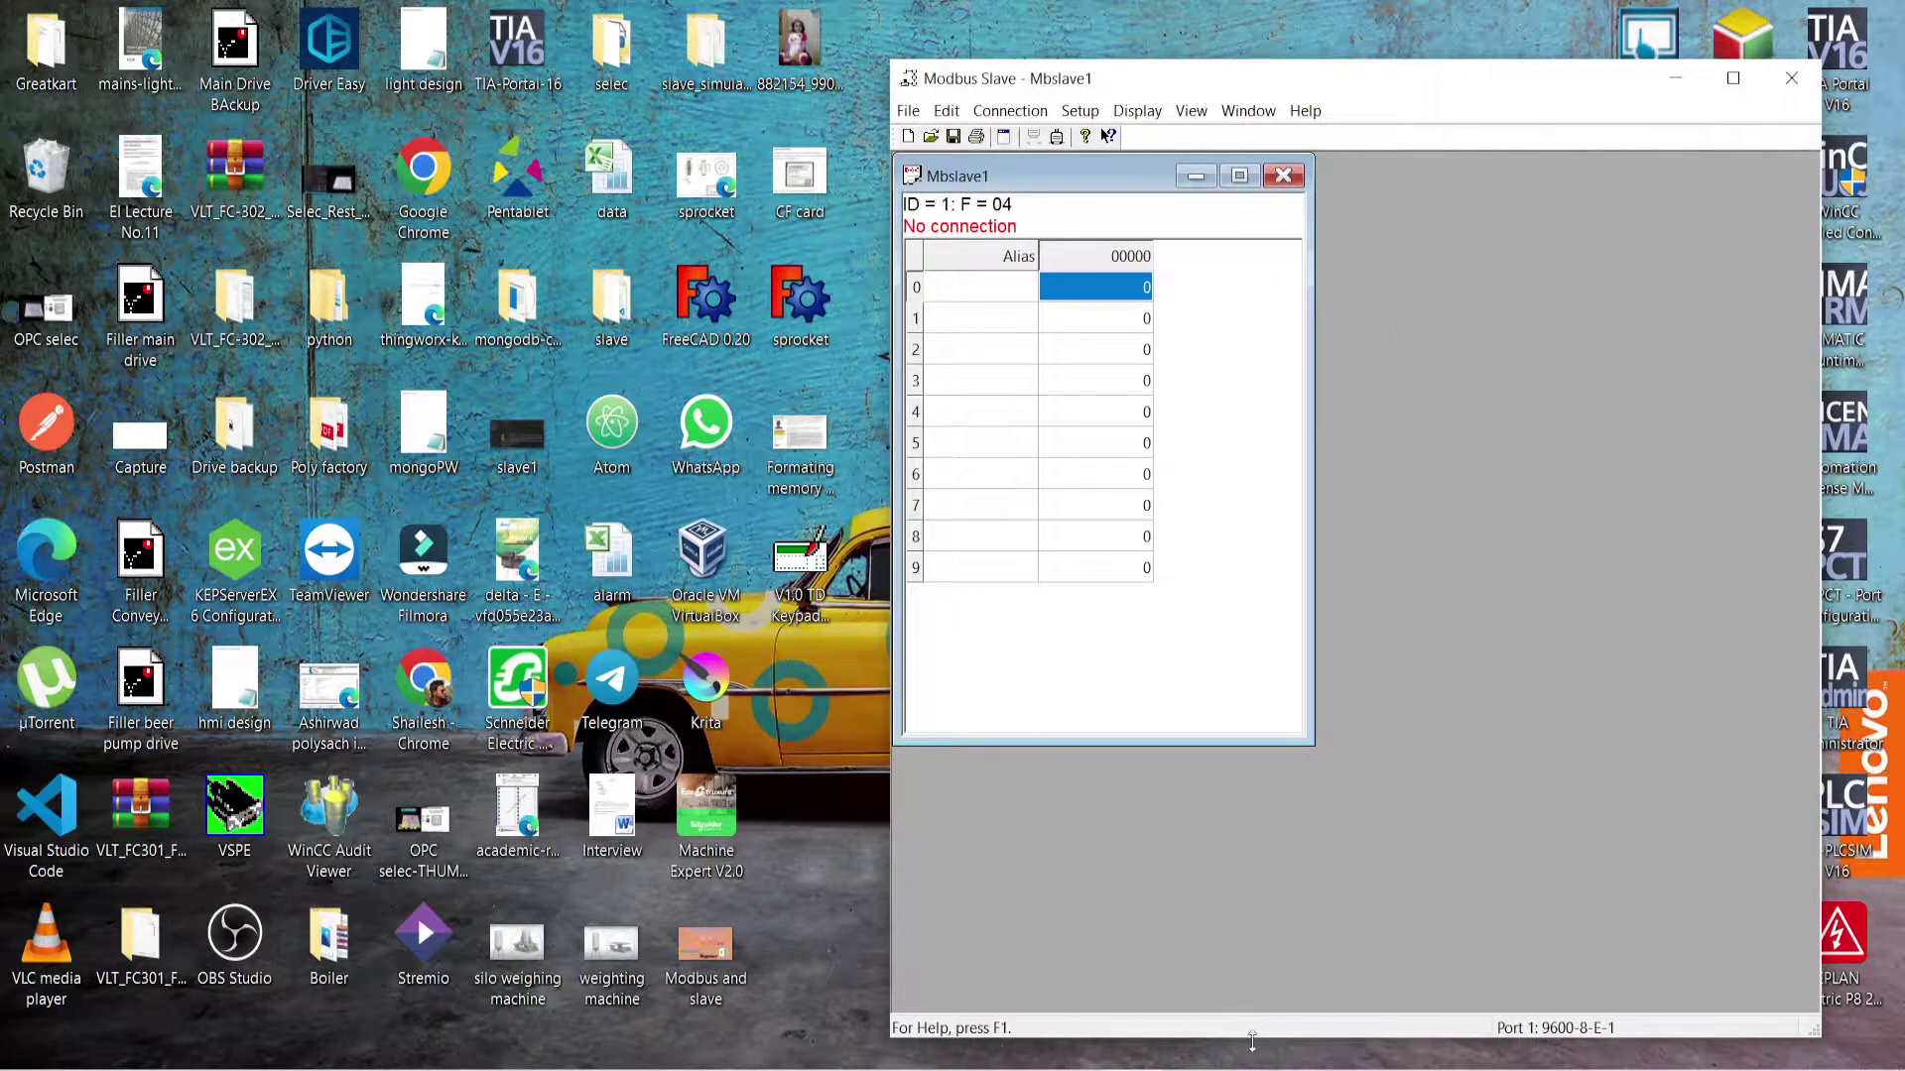
pyautogui.moveTo(1258, 1038); pyautogui.dragTo(1288, 688)
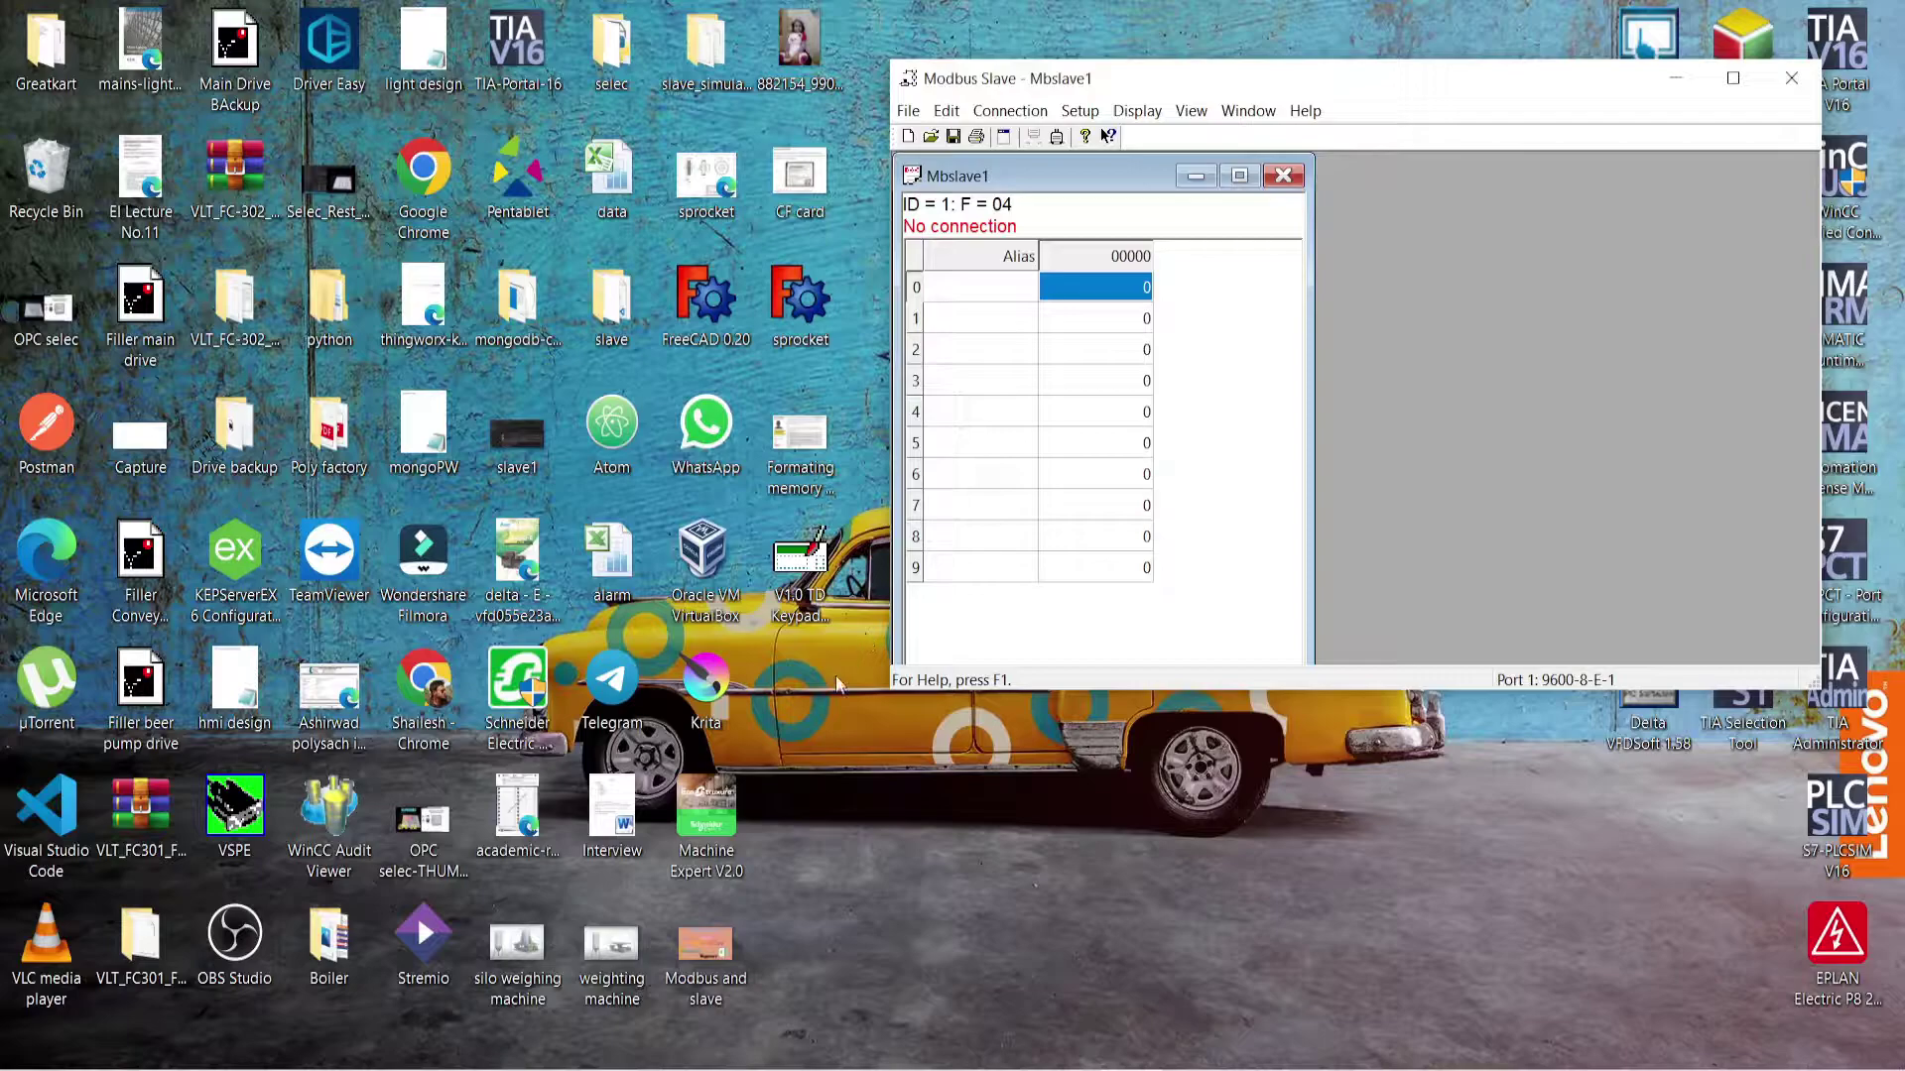
pyautogui.doubleClick(234, 809)
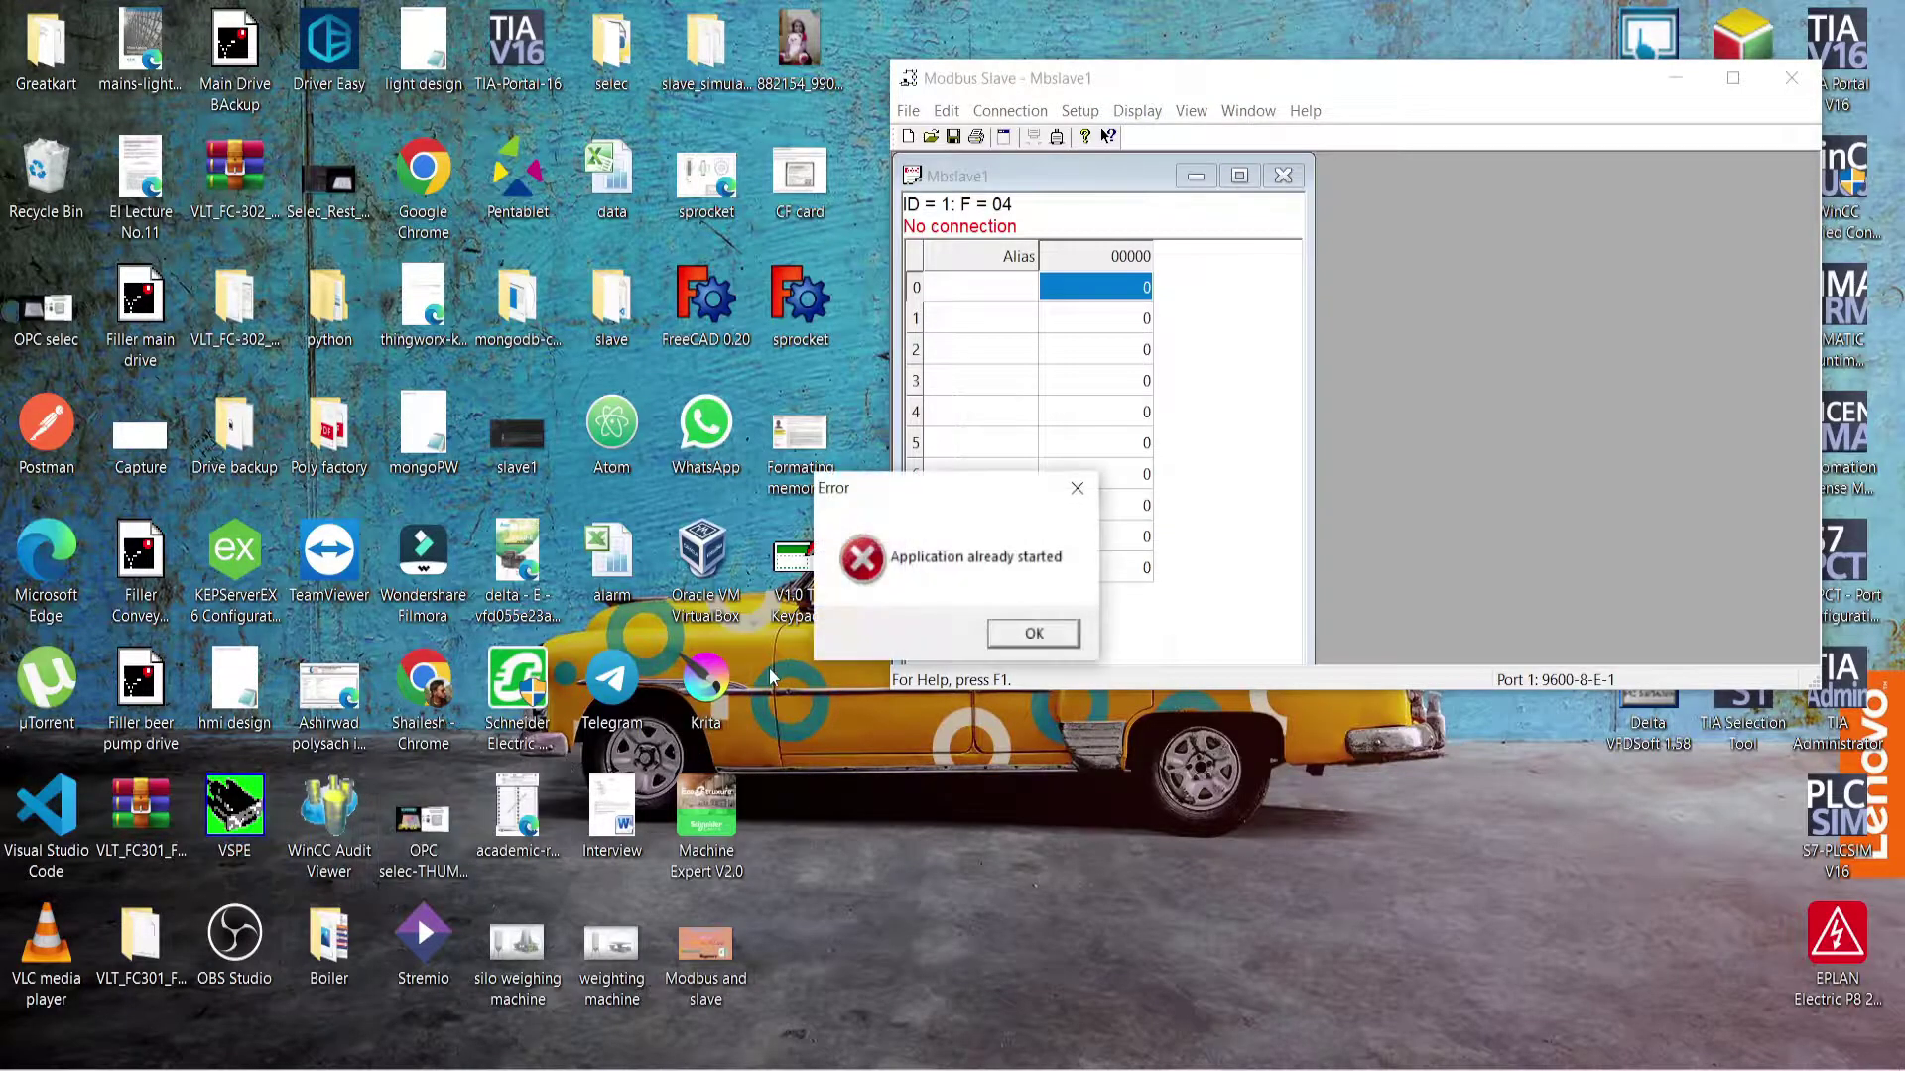
pyautogui.click(1027, 637)
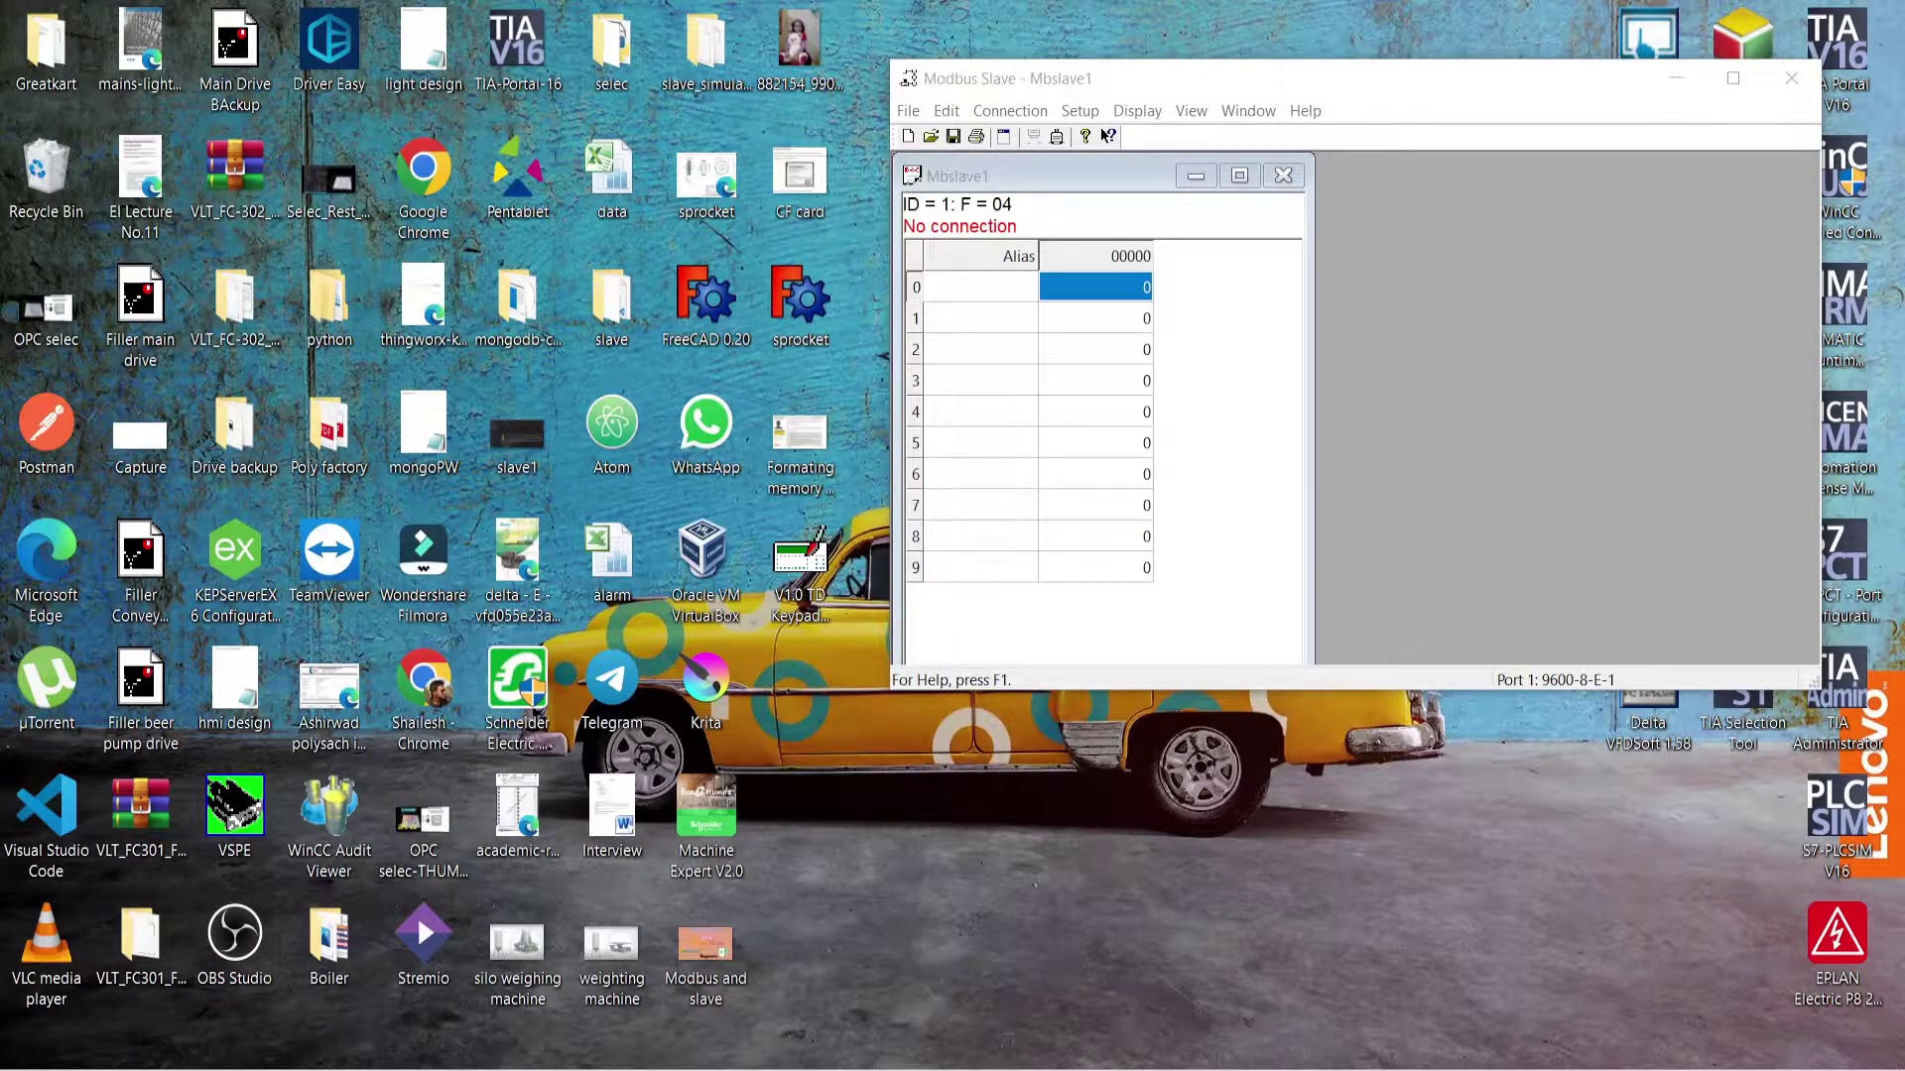
pyautogui.click(1607, 939)
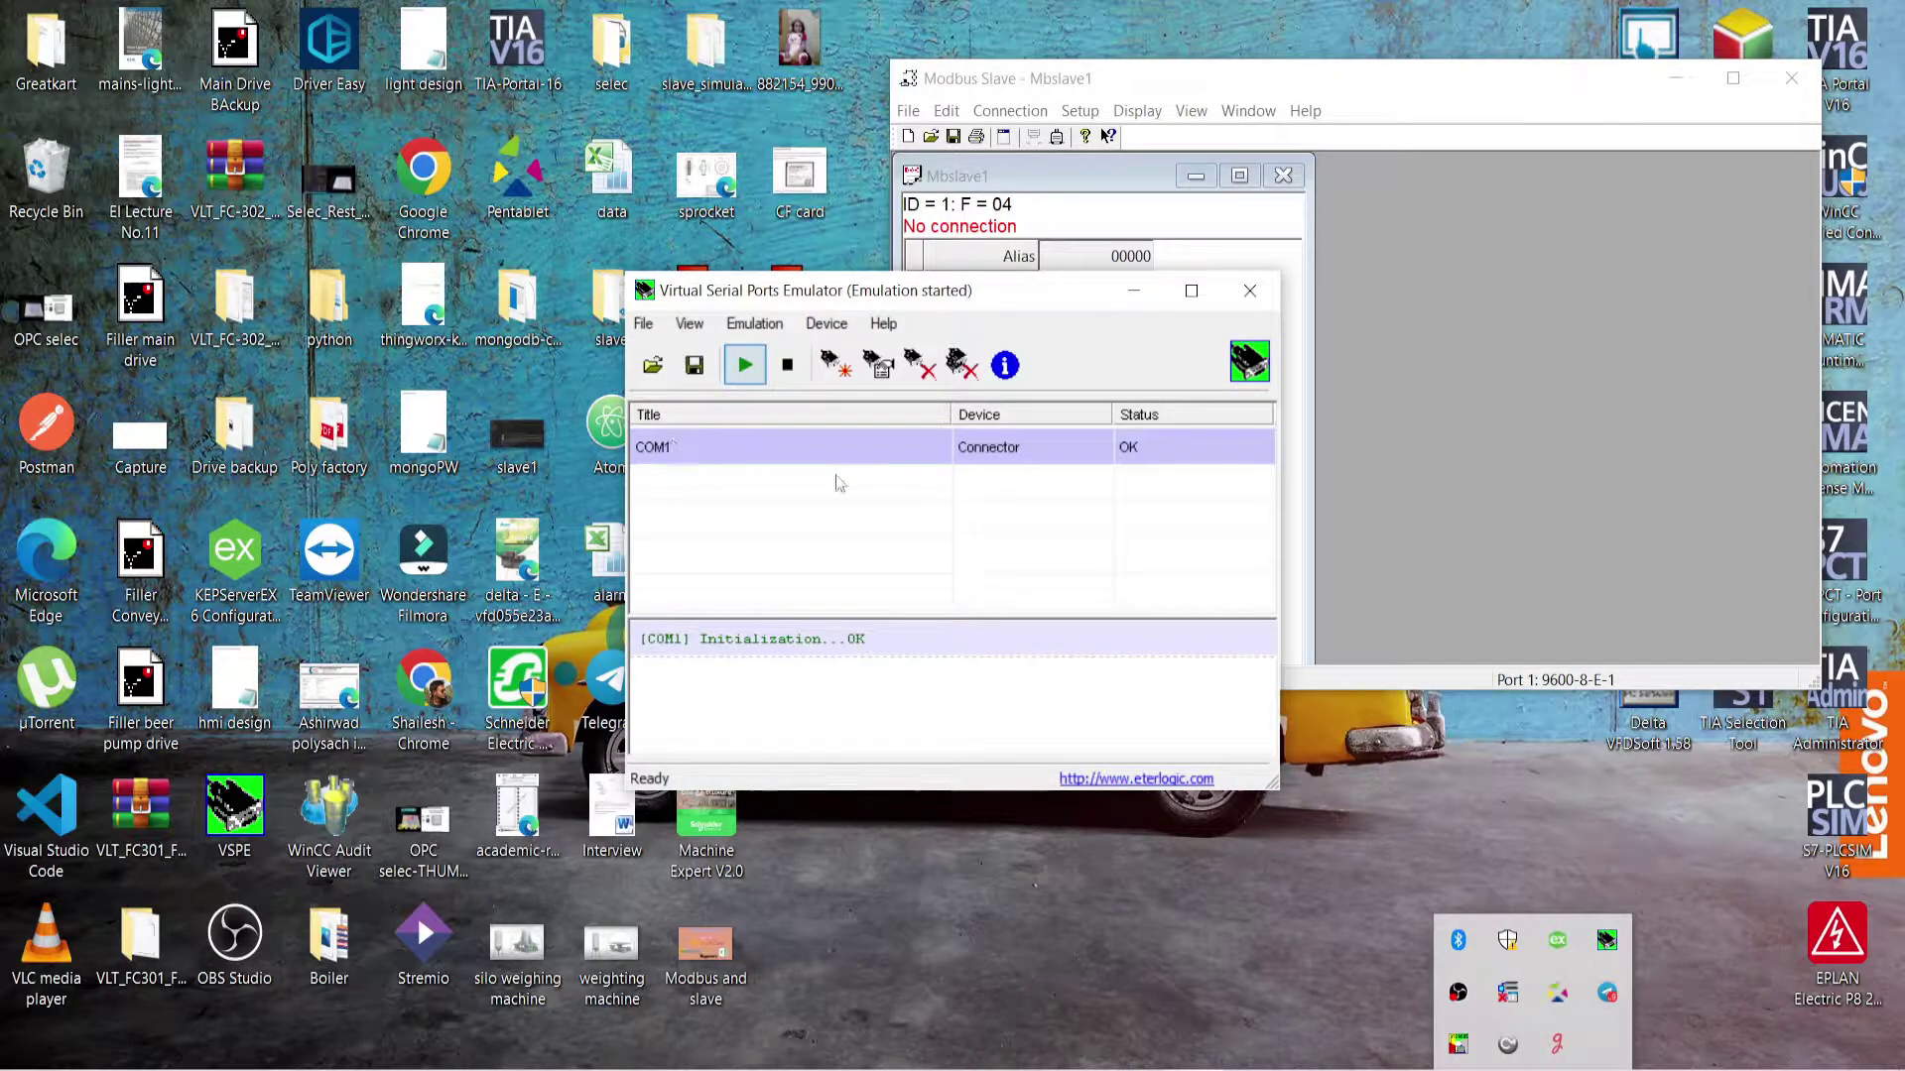
pyautogui.click(1134, 291)
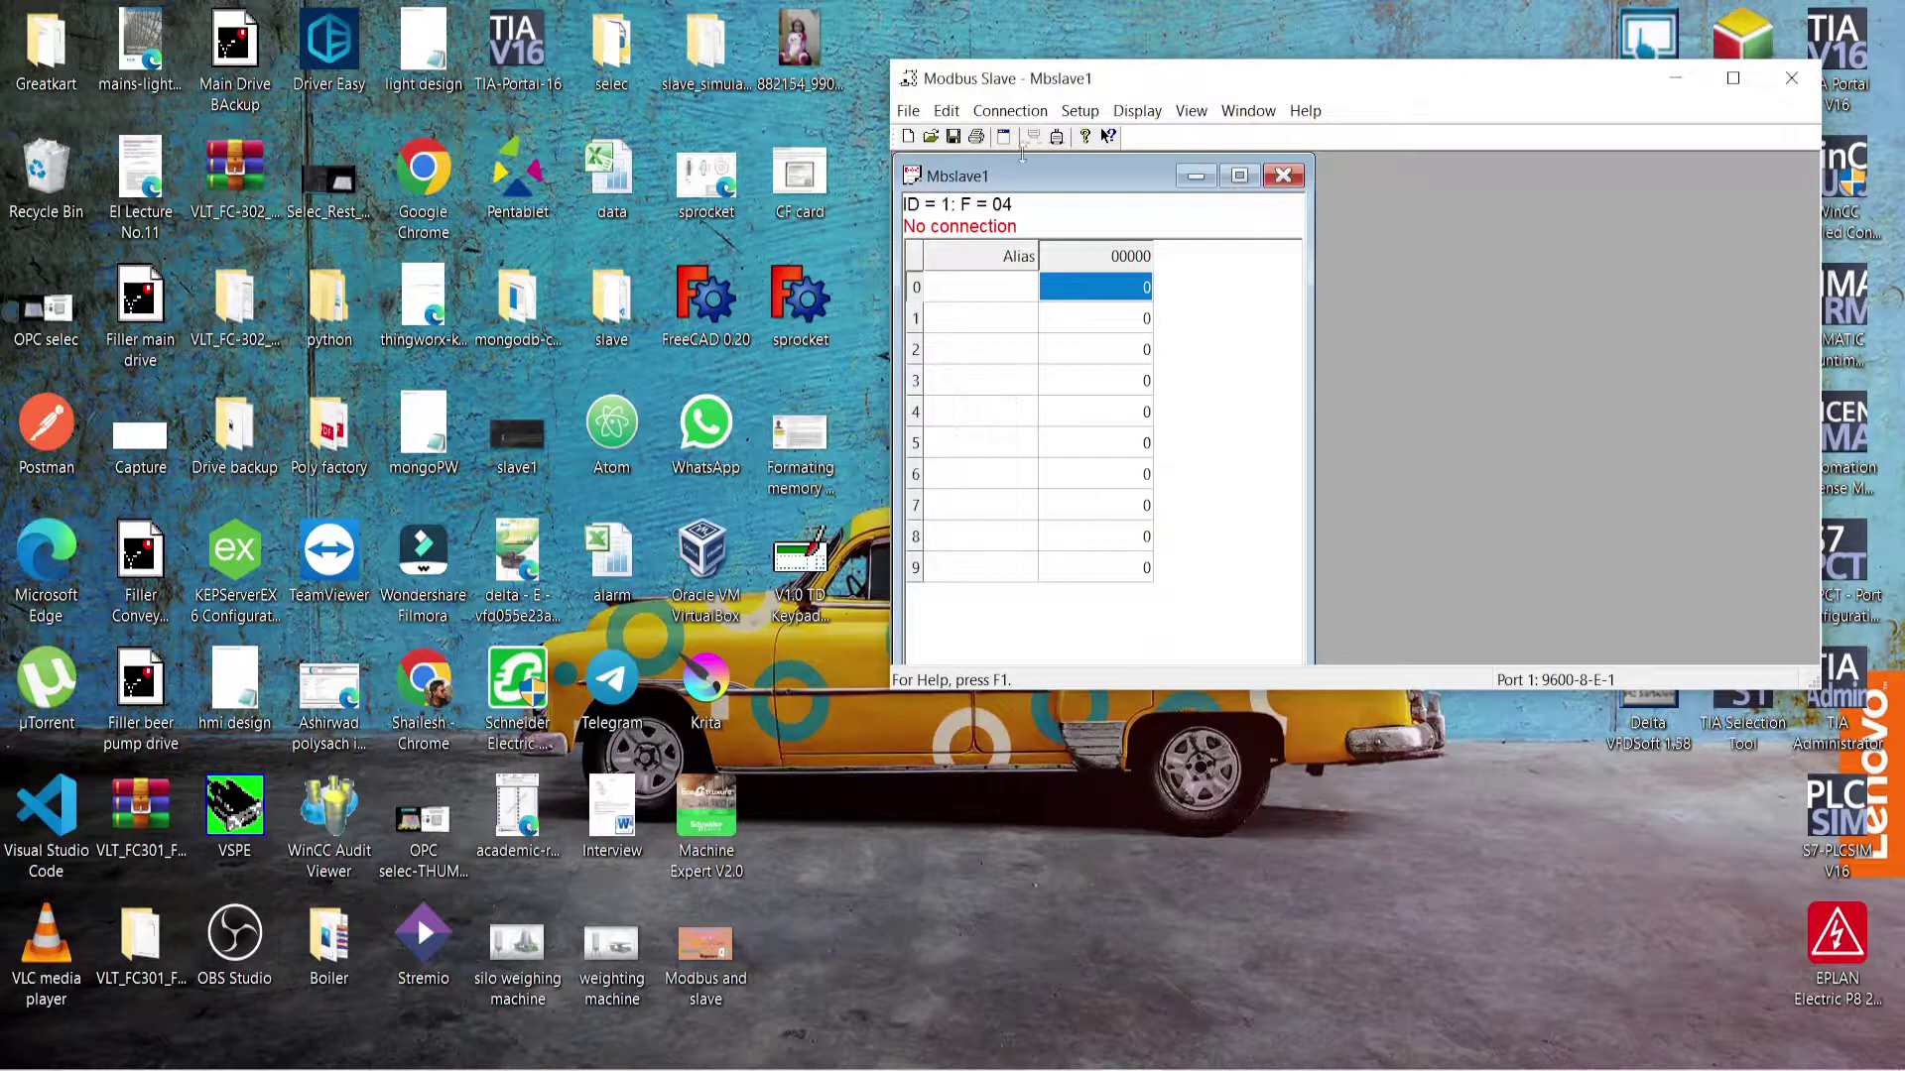
# Step: Connect the slave on serial COM1 at 9600 baud, 8 data bits, even parity, 1 stop bit, RTU
pyautogui.click(1012, 112)
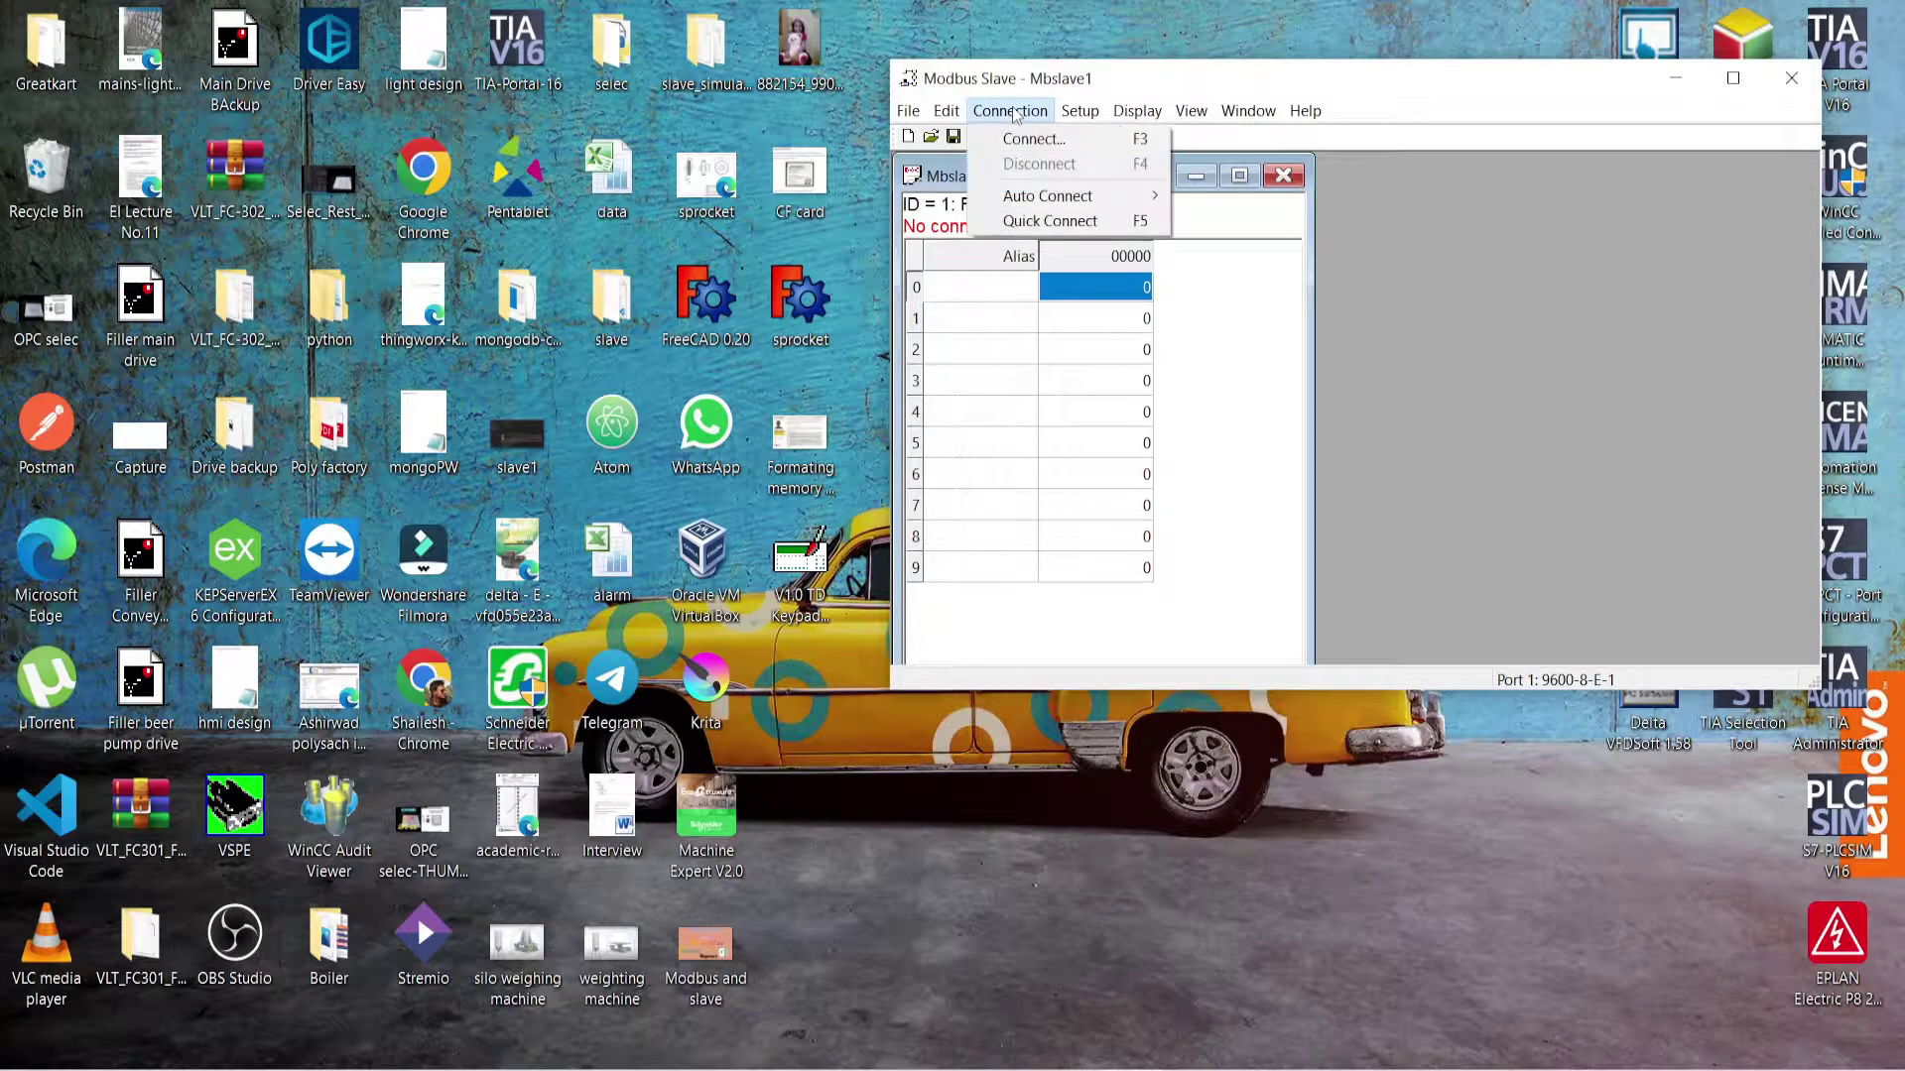
pyautogui.click(1033, 141)
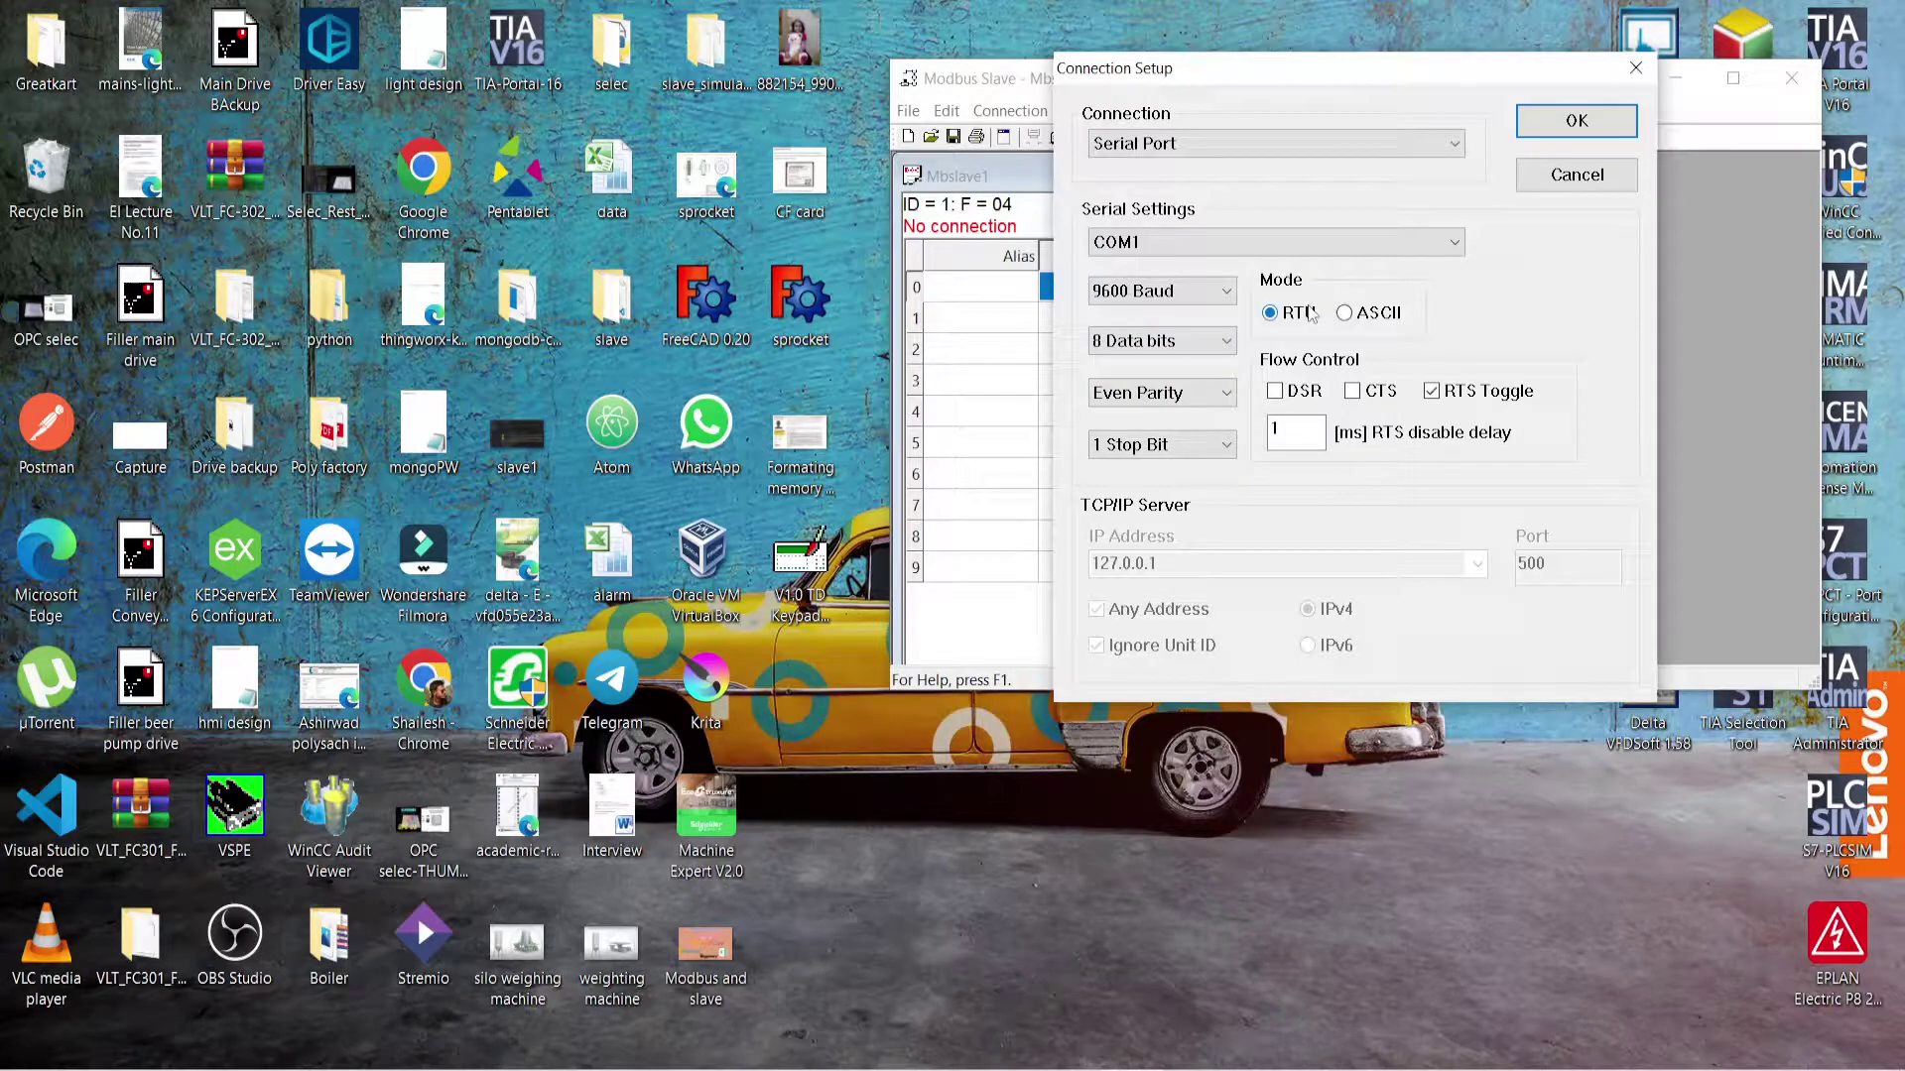
pyautogui.click(1554, 124)
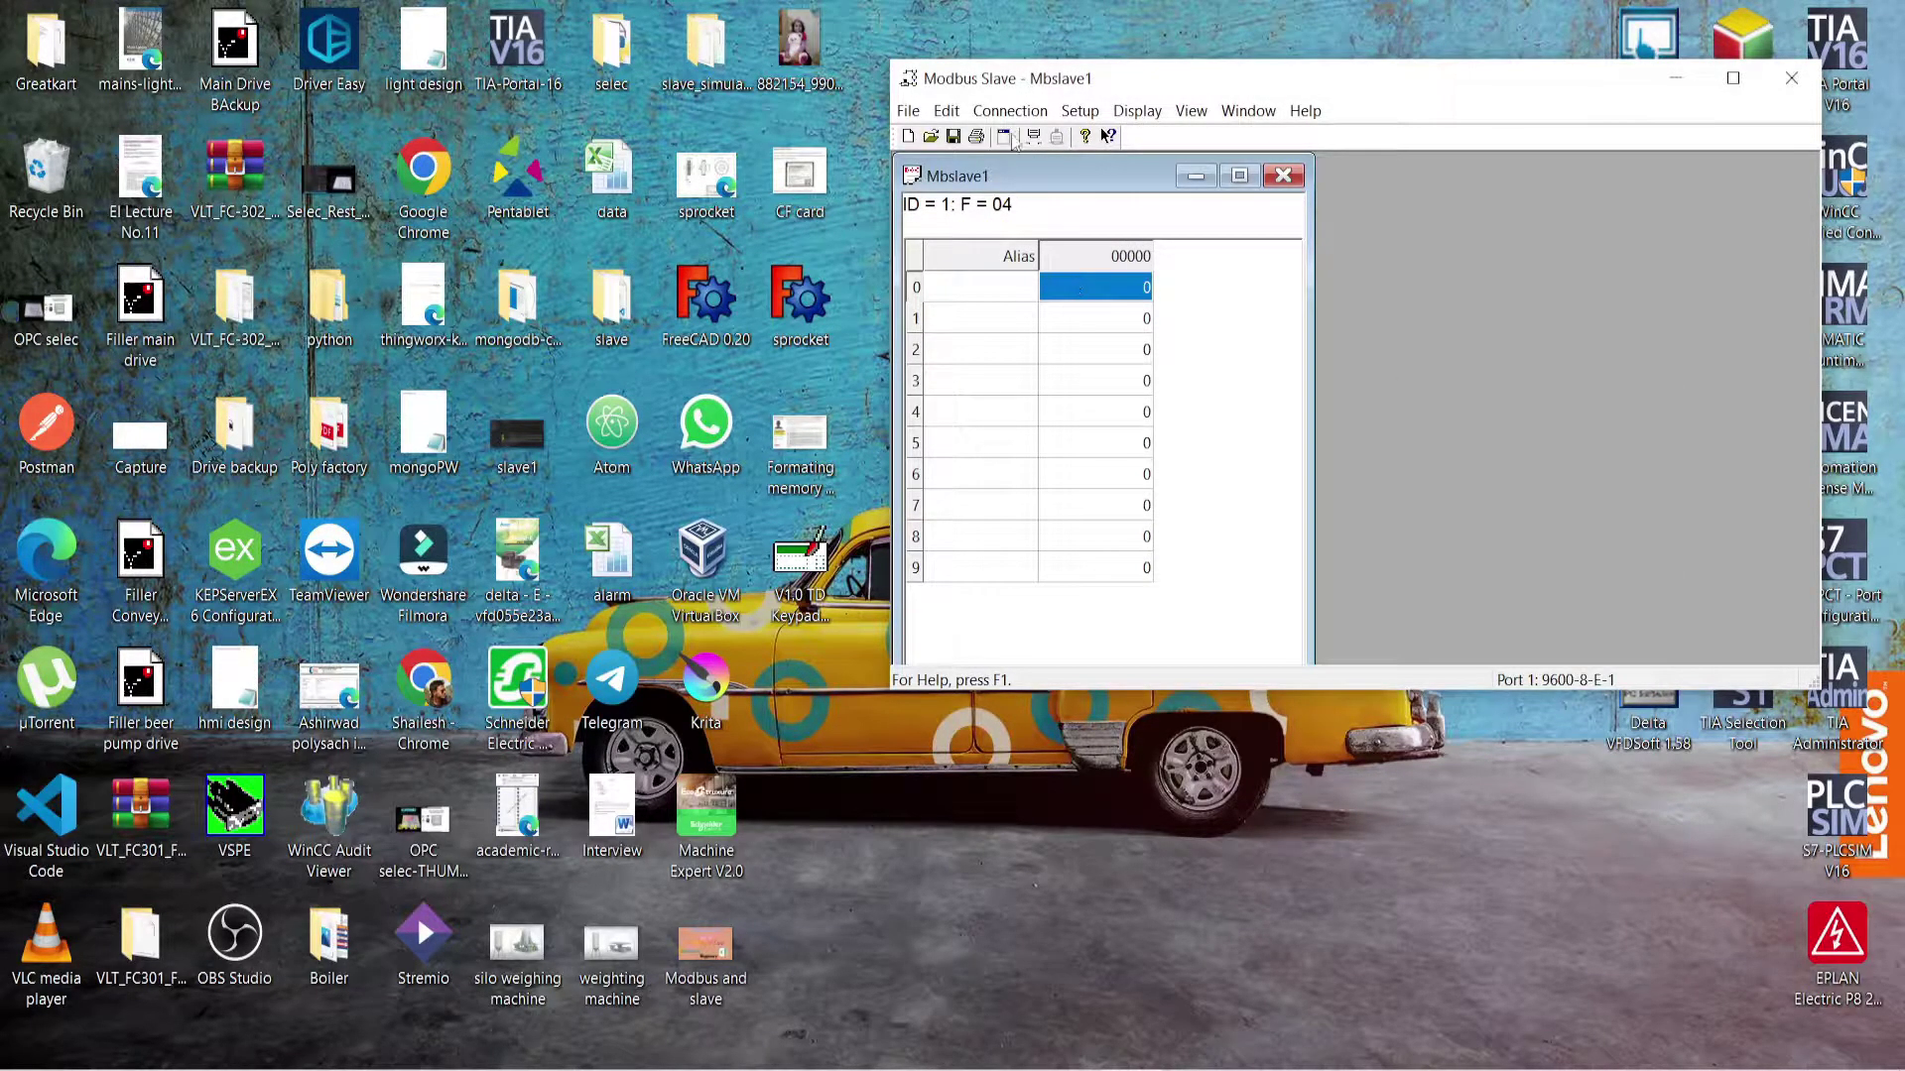
# Step: Set the input-register table to PLC addresses (base 1) starting at address 1
pyautogui.click(1079, 110)
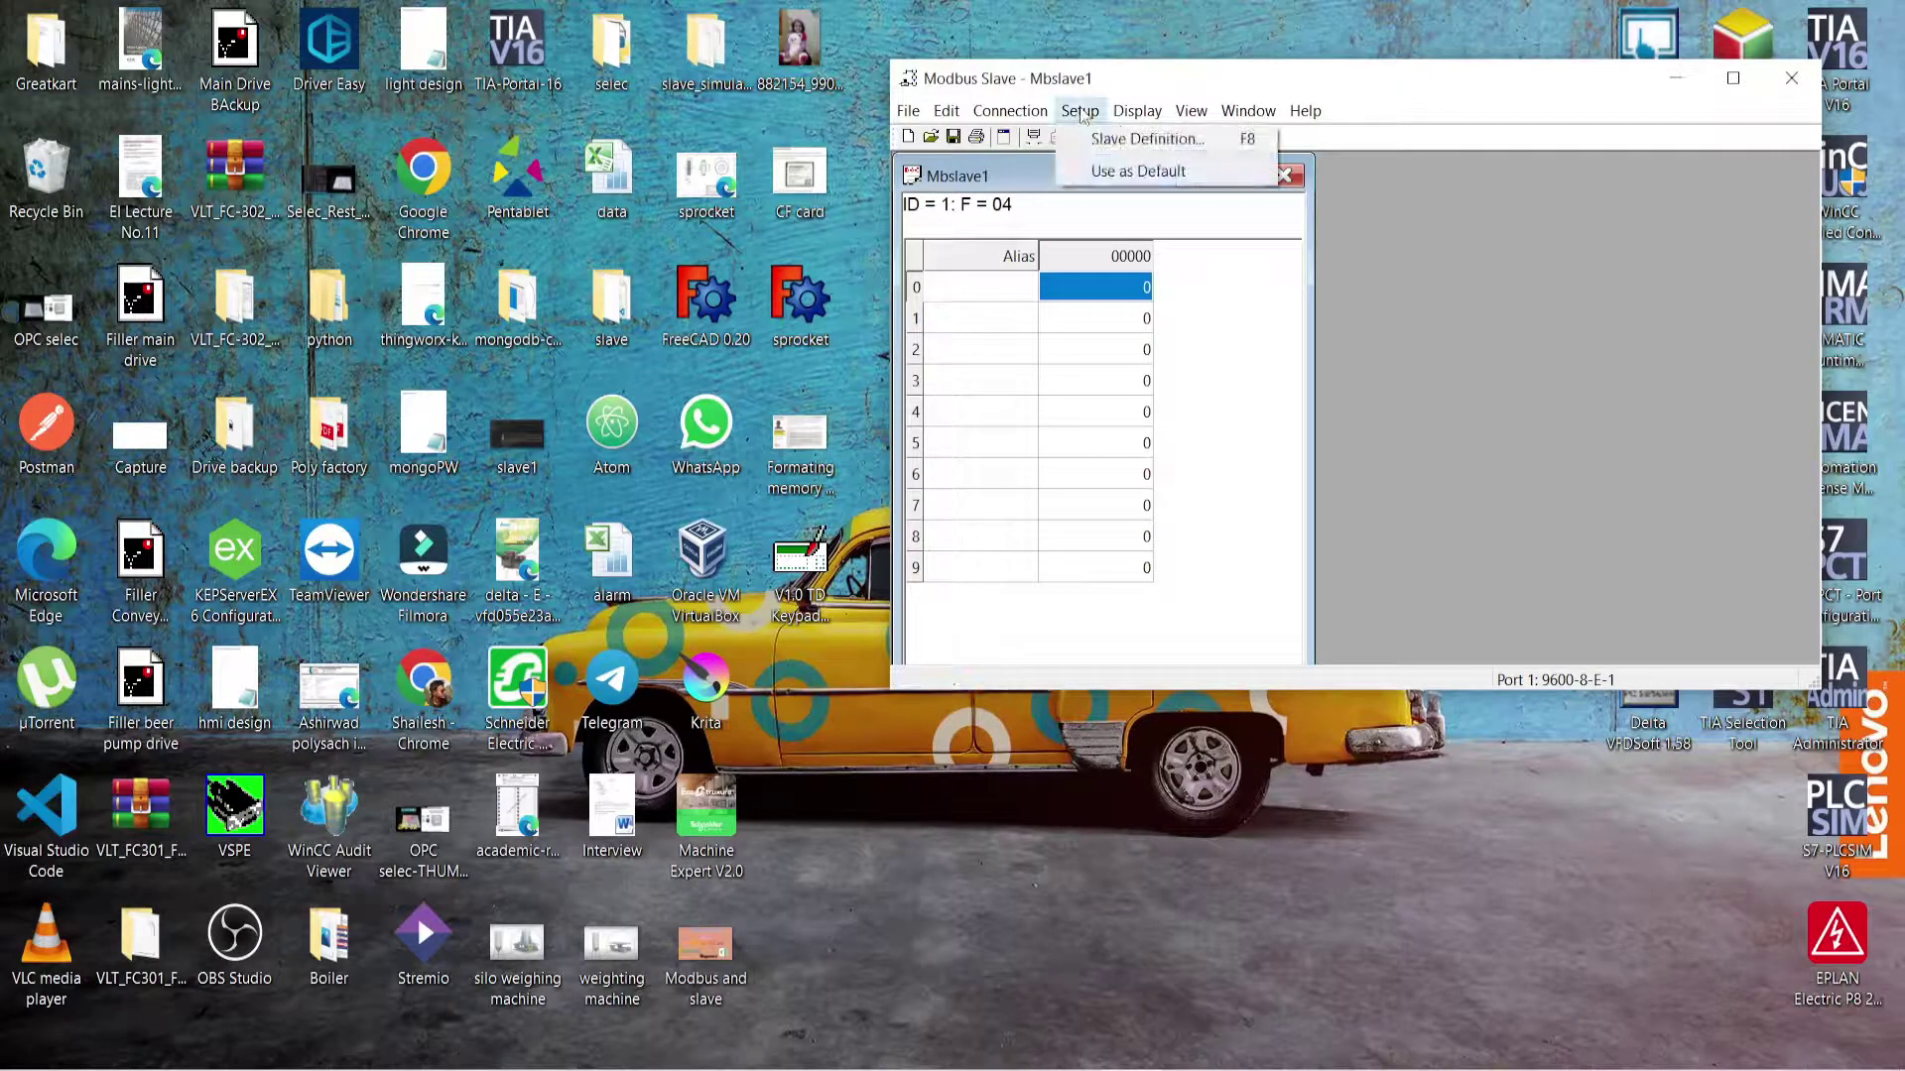
pyautogui.click(1148, 140)
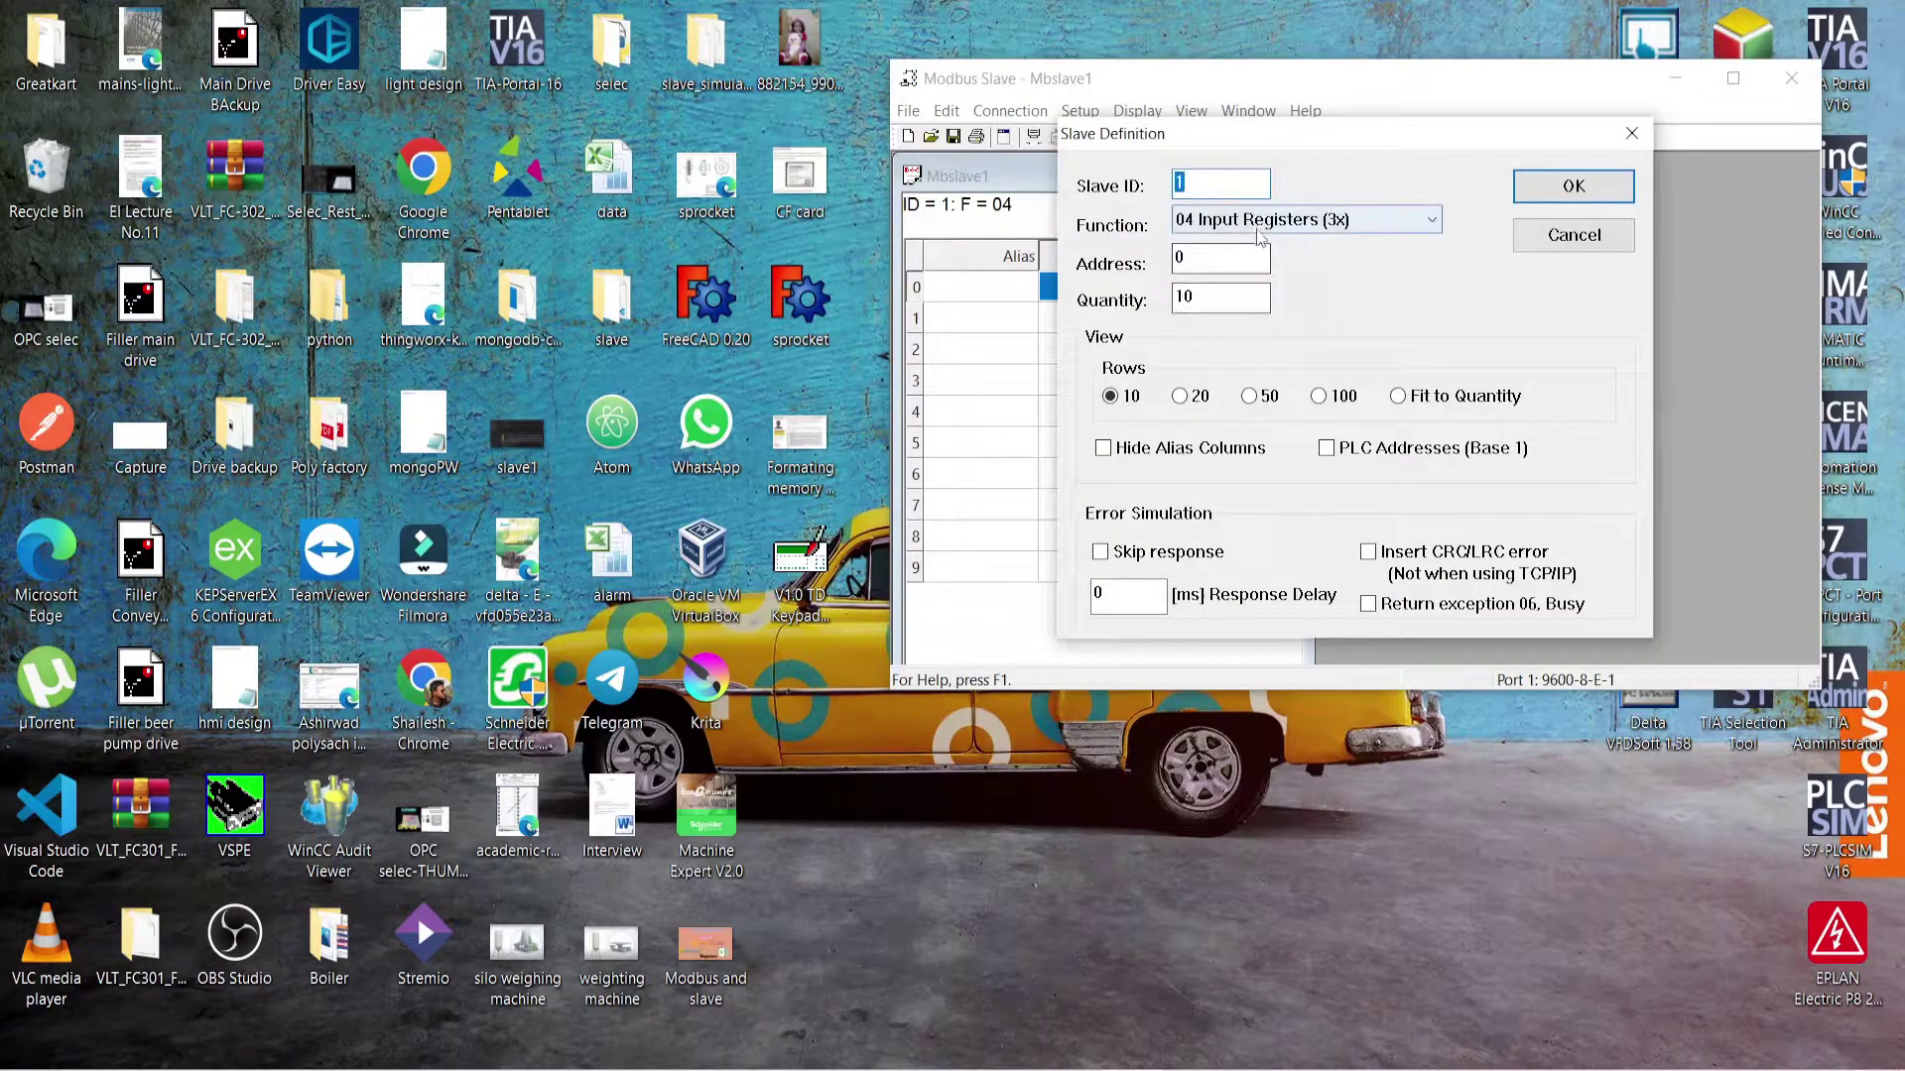
pyautogui.click(1326, 449)
pyautogui.doubleClick(1195, 260)
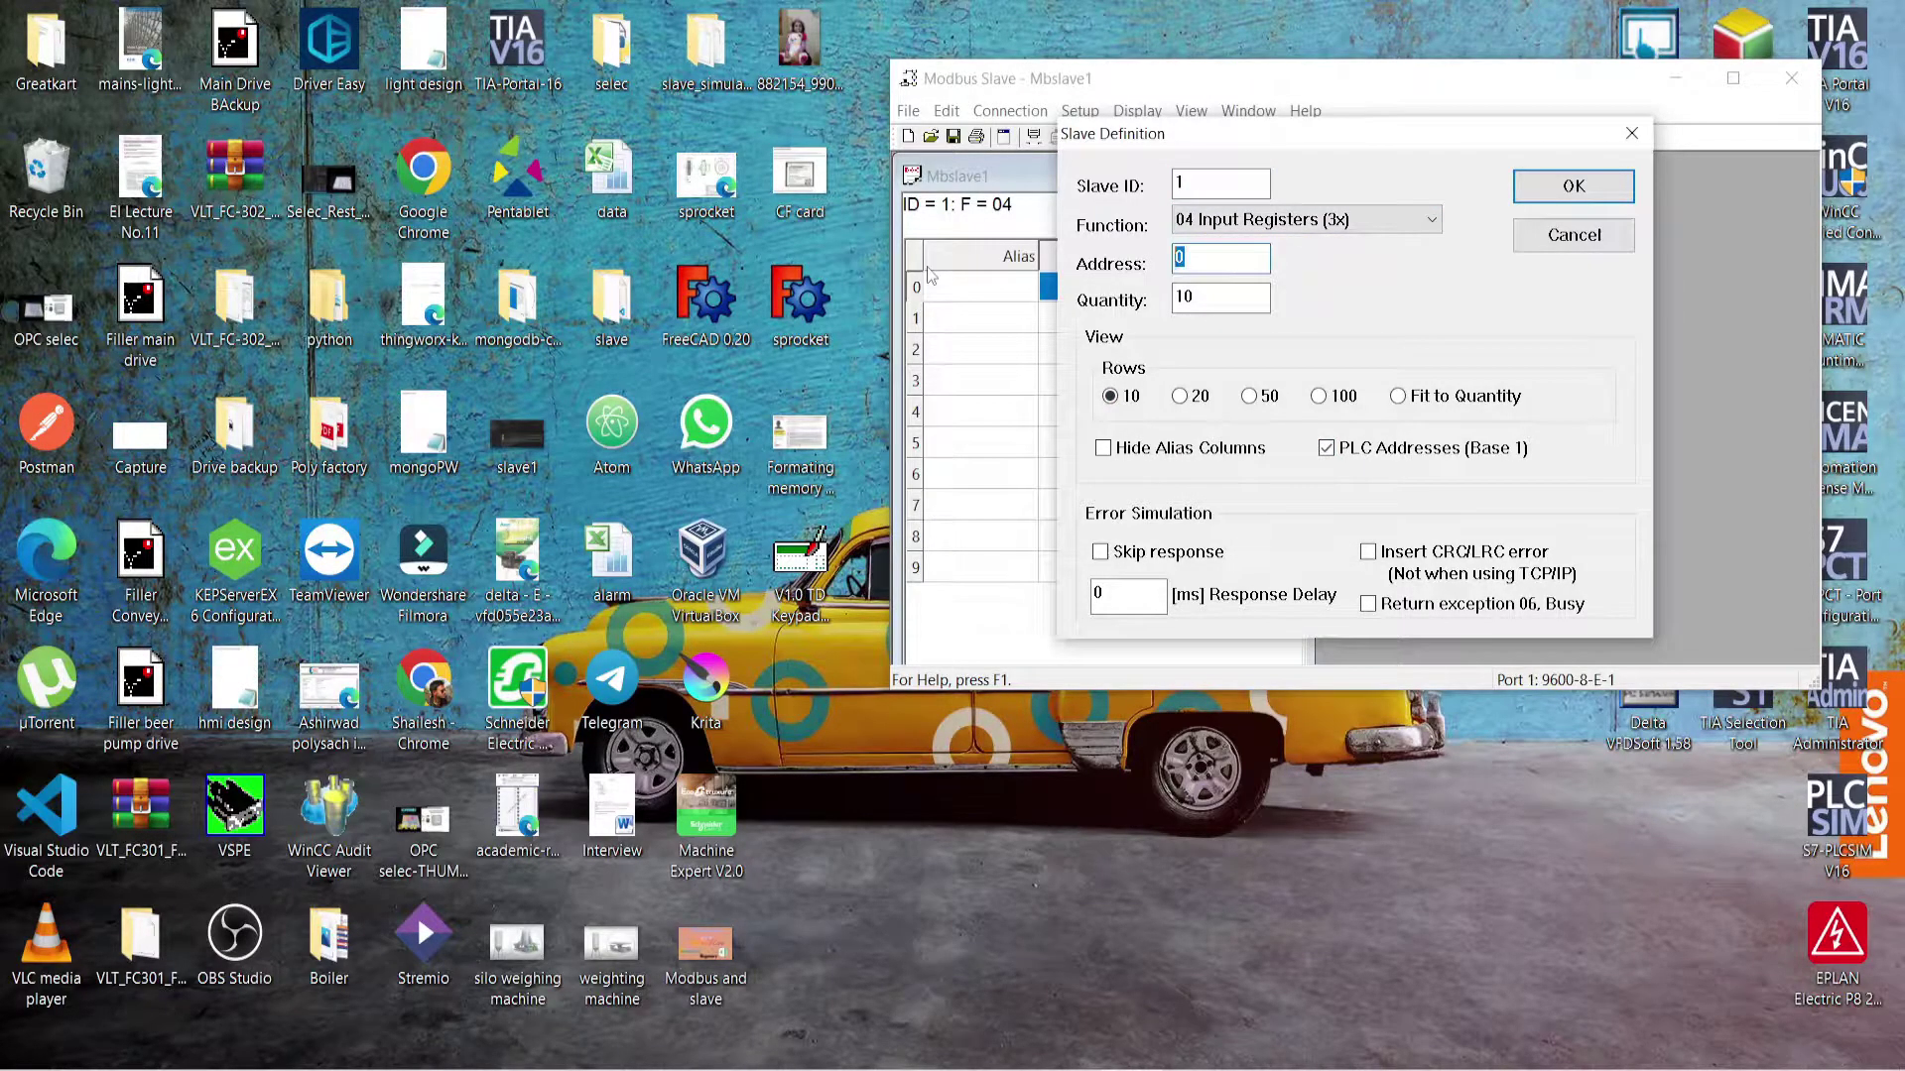
pyautogui.write('1')
pyautogui.click(1572, 187)
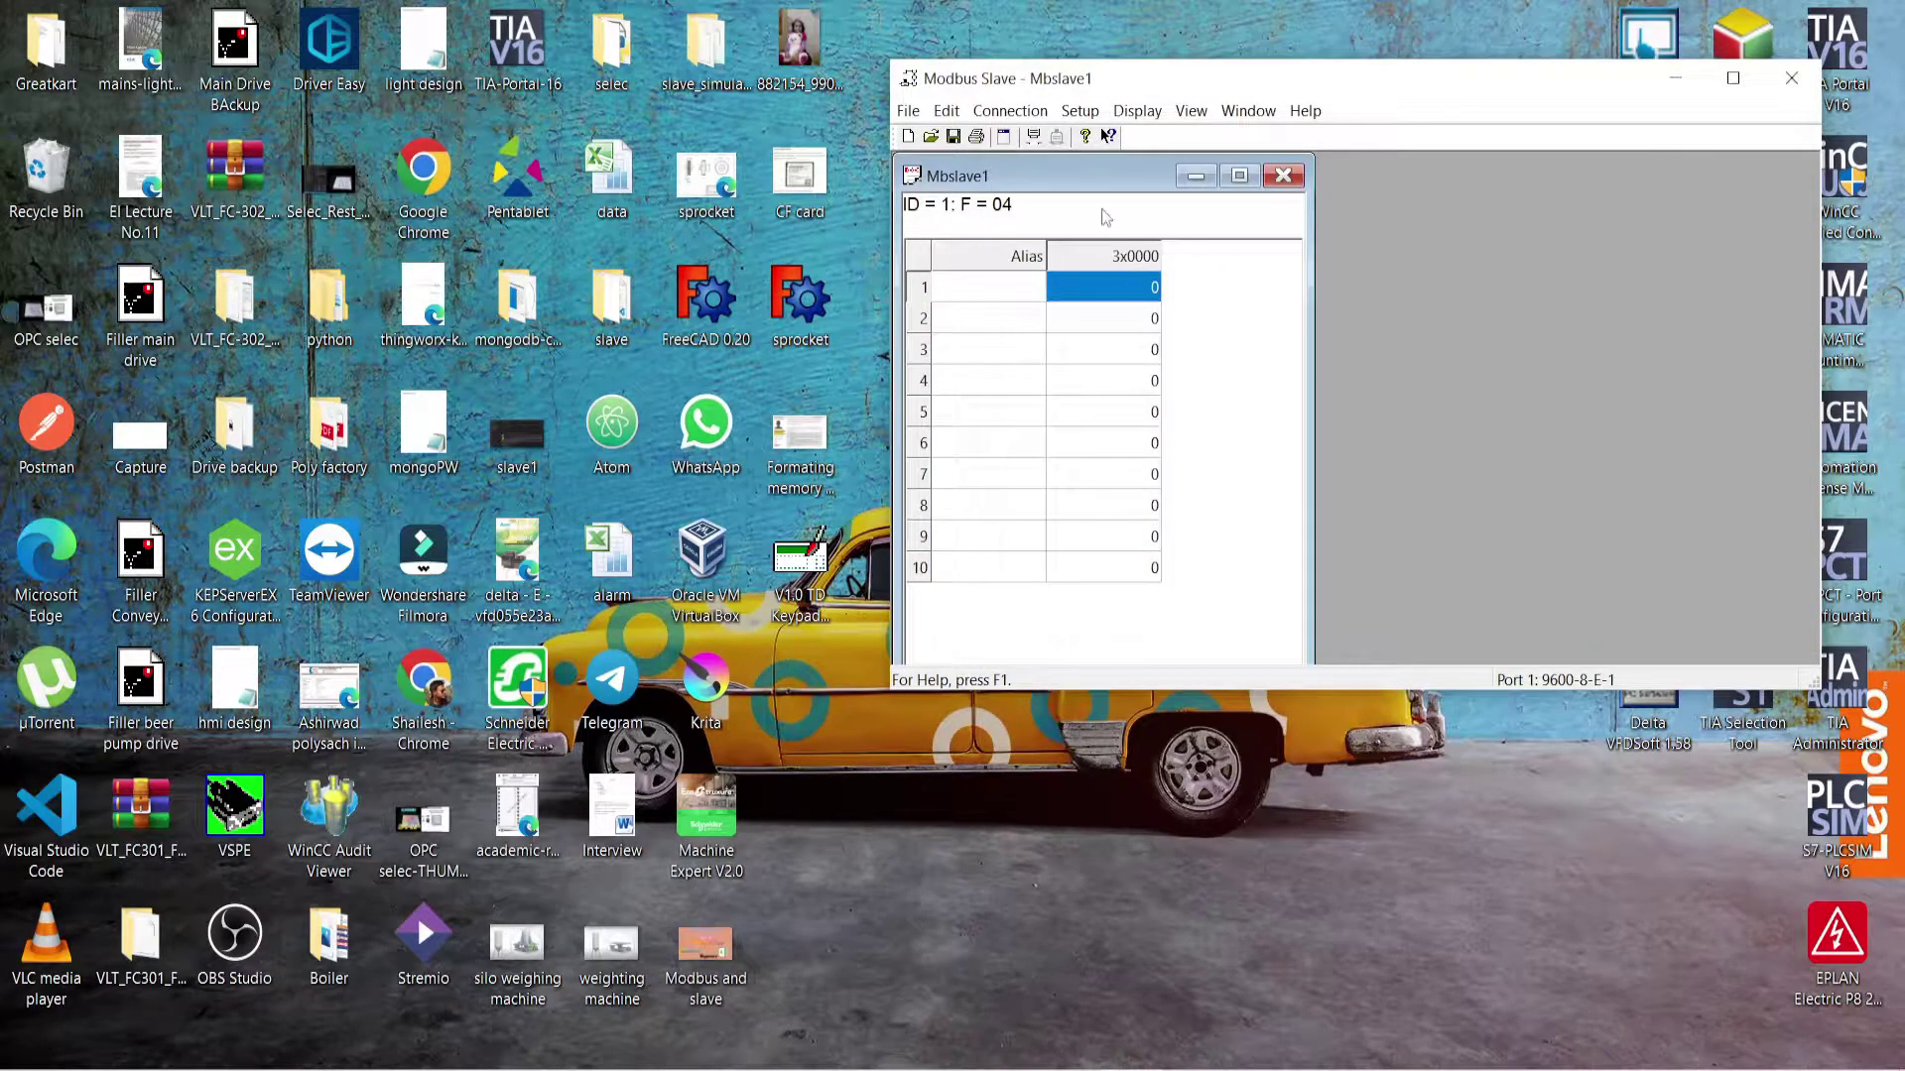
pyautogui.click(1080, 110)
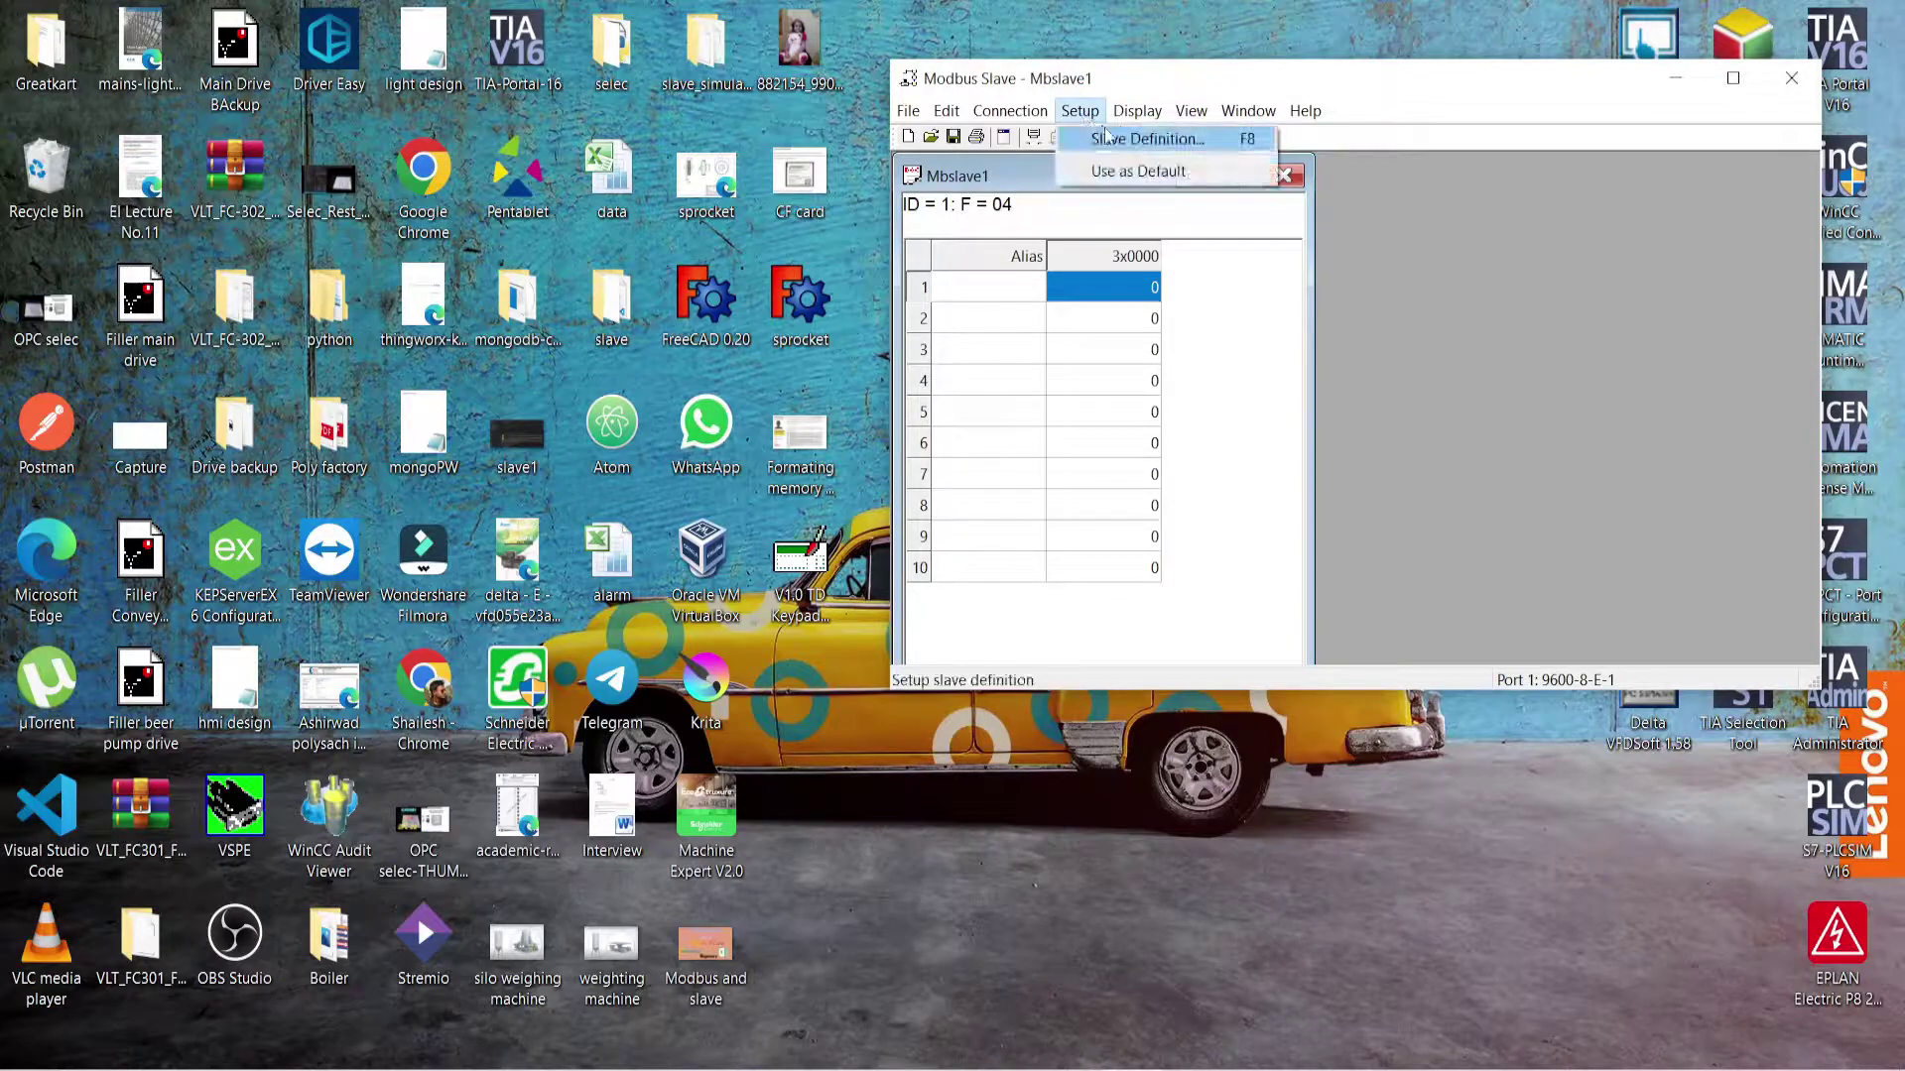
pyautogui.click(1121, 136)
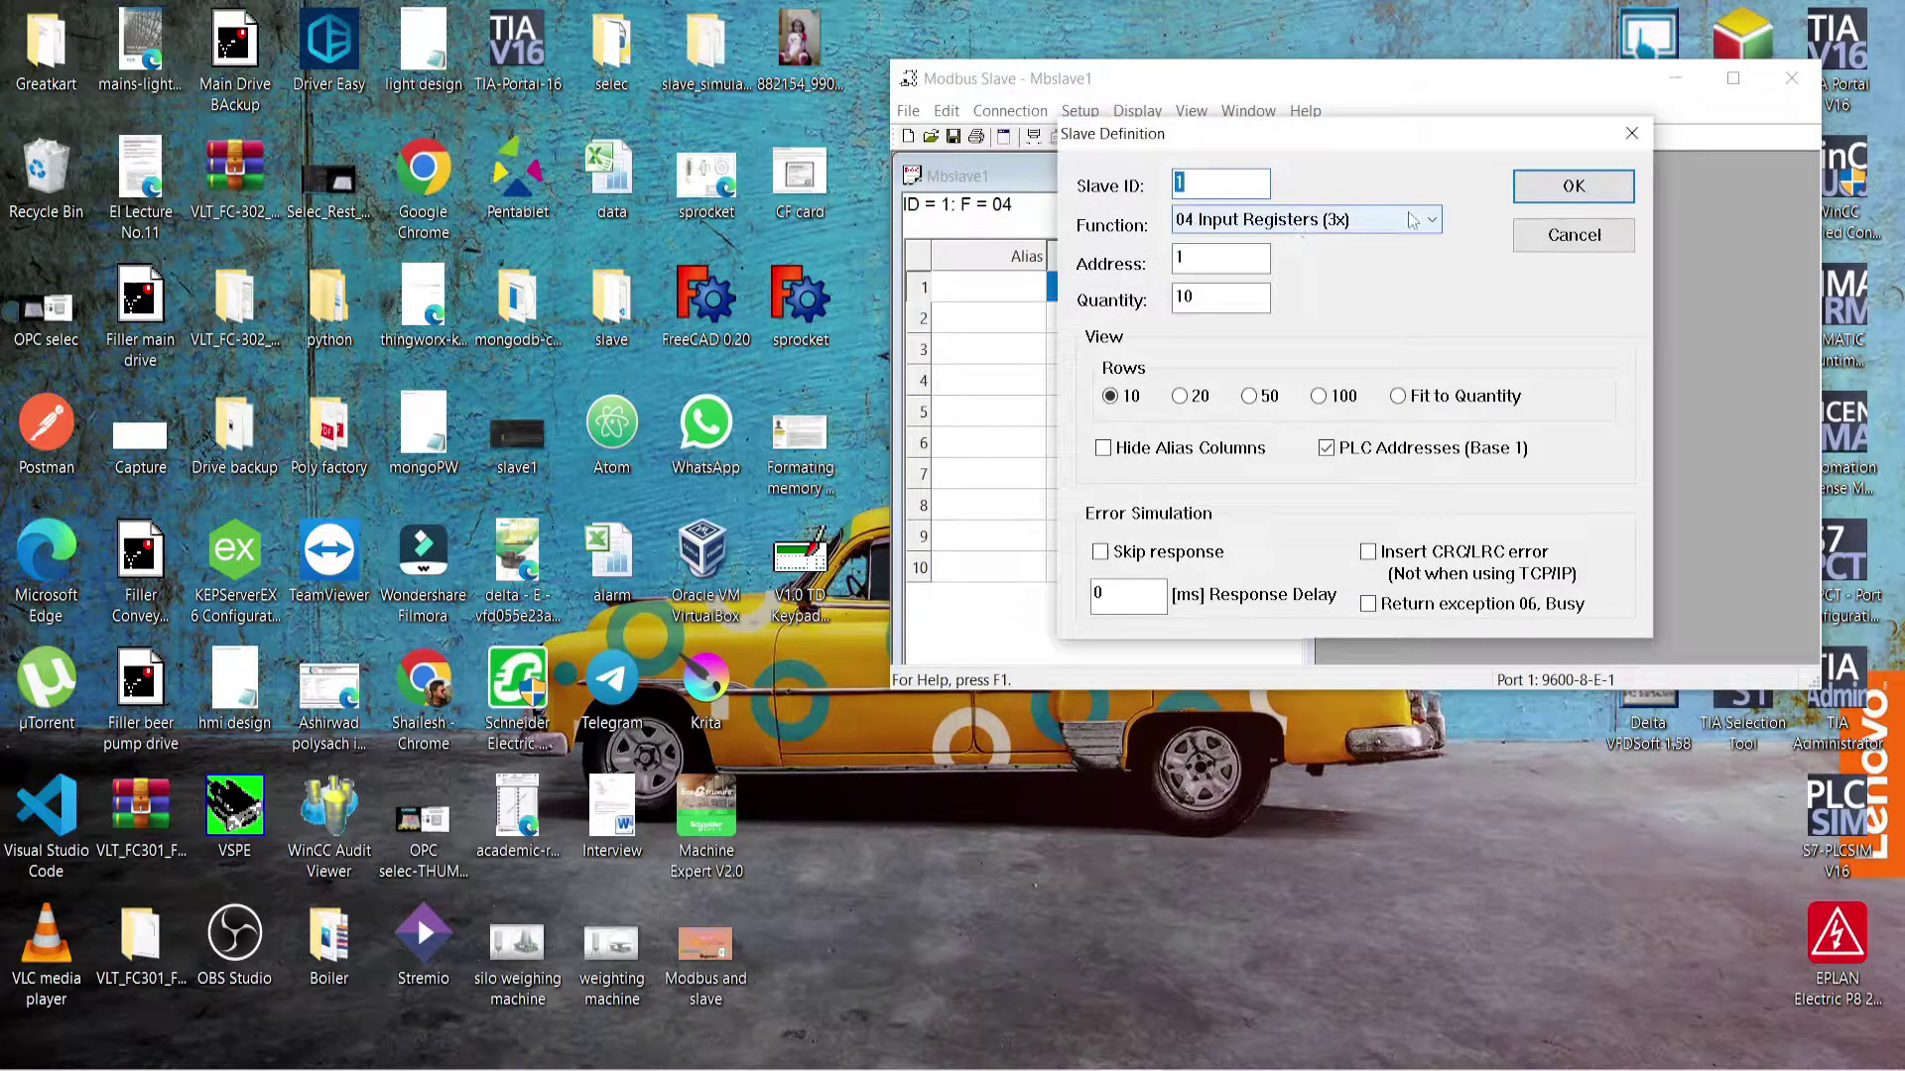
pyautogui.click(1630, 135)
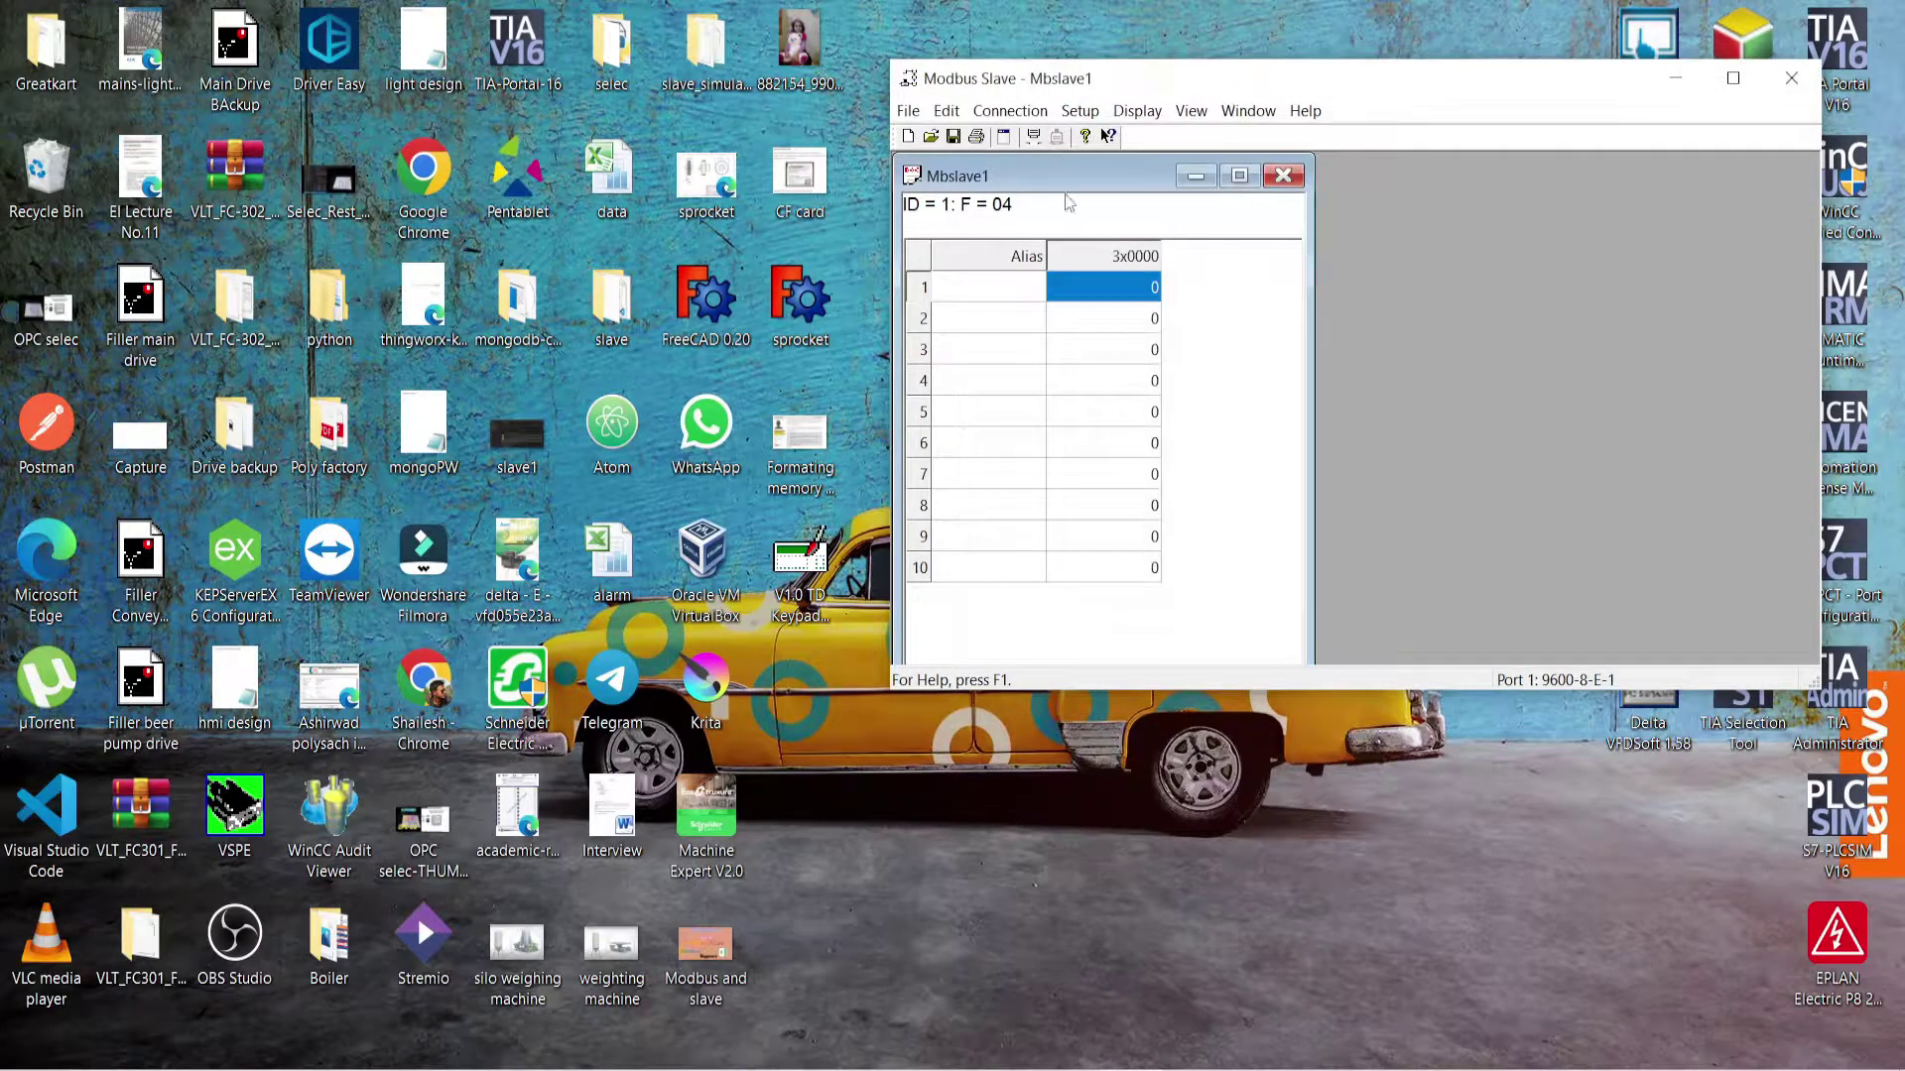
# Step: Create a second table of 03 Holding Registers starting at address 1 with base-1 PLC addressing
pyautogui.click(908, 137)
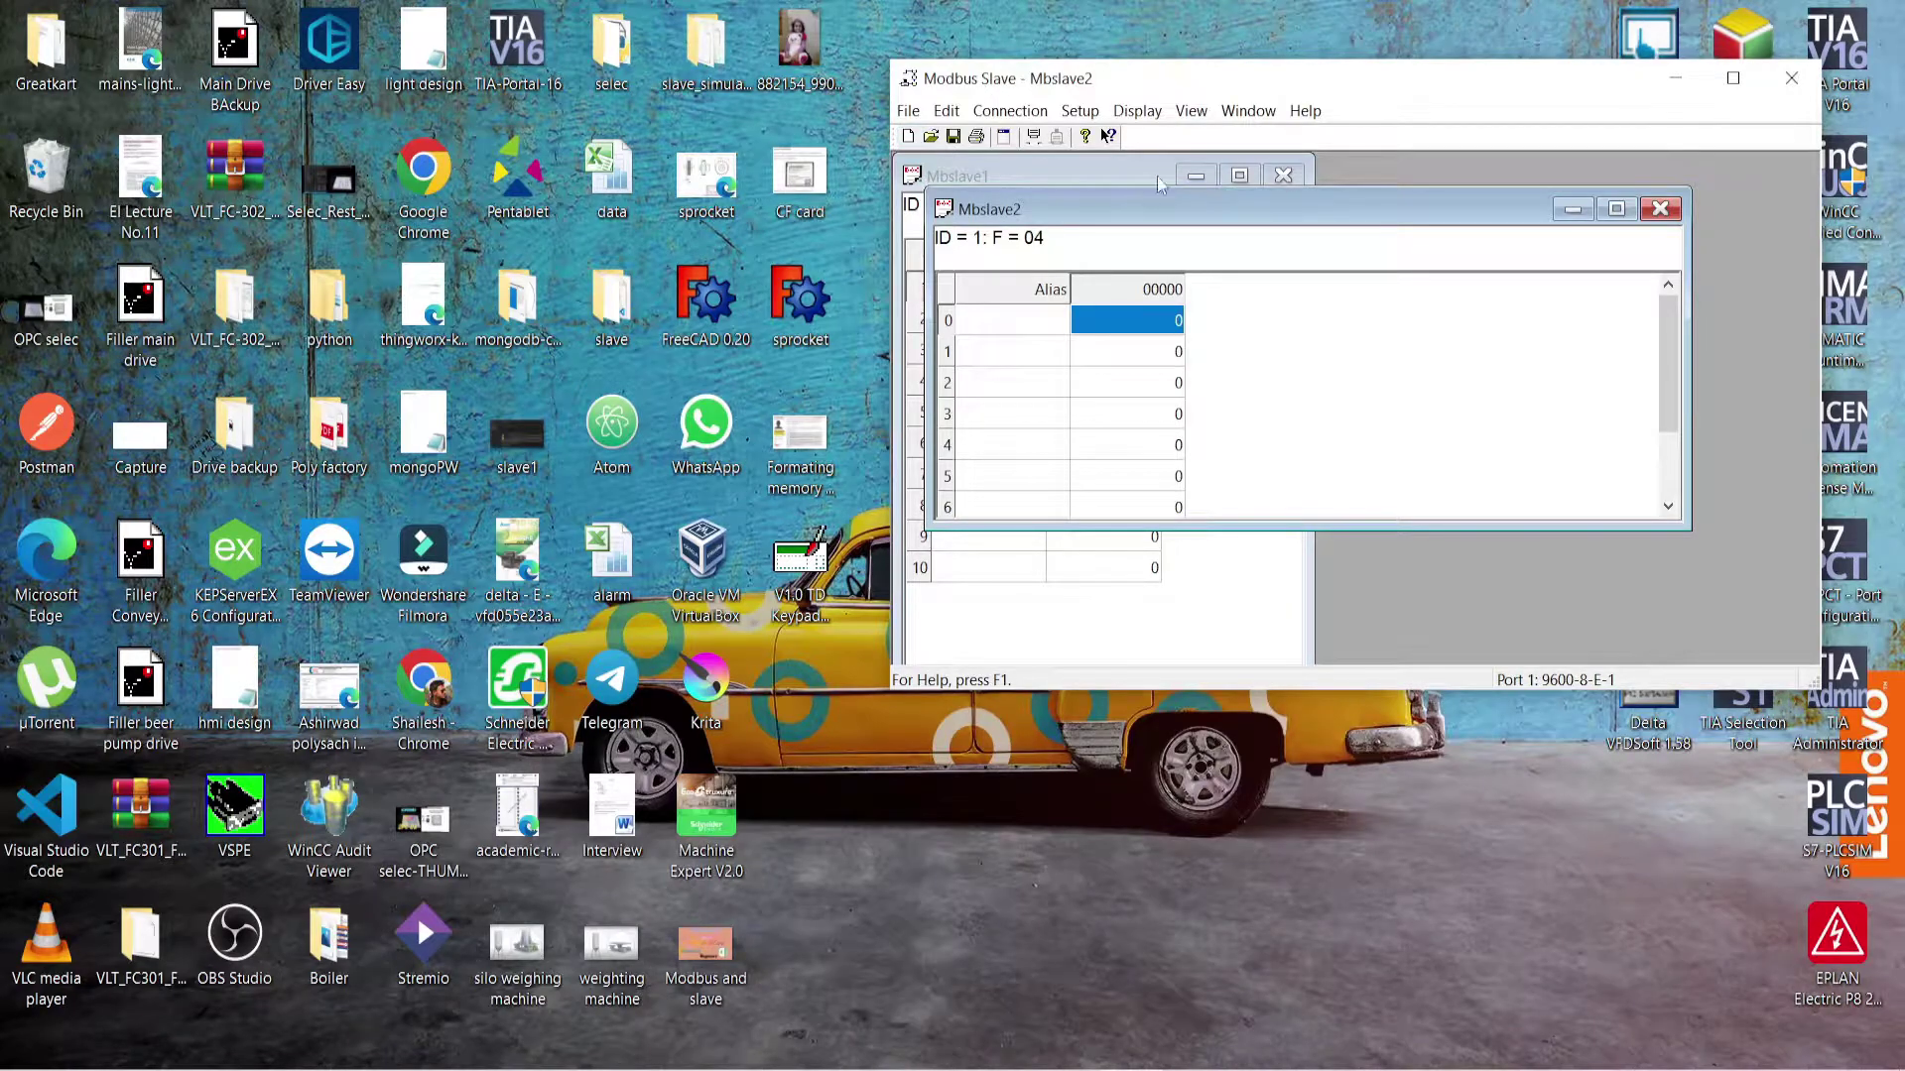
pyautogui.click(1080, 110)
pyautogui.click(1131, 136)
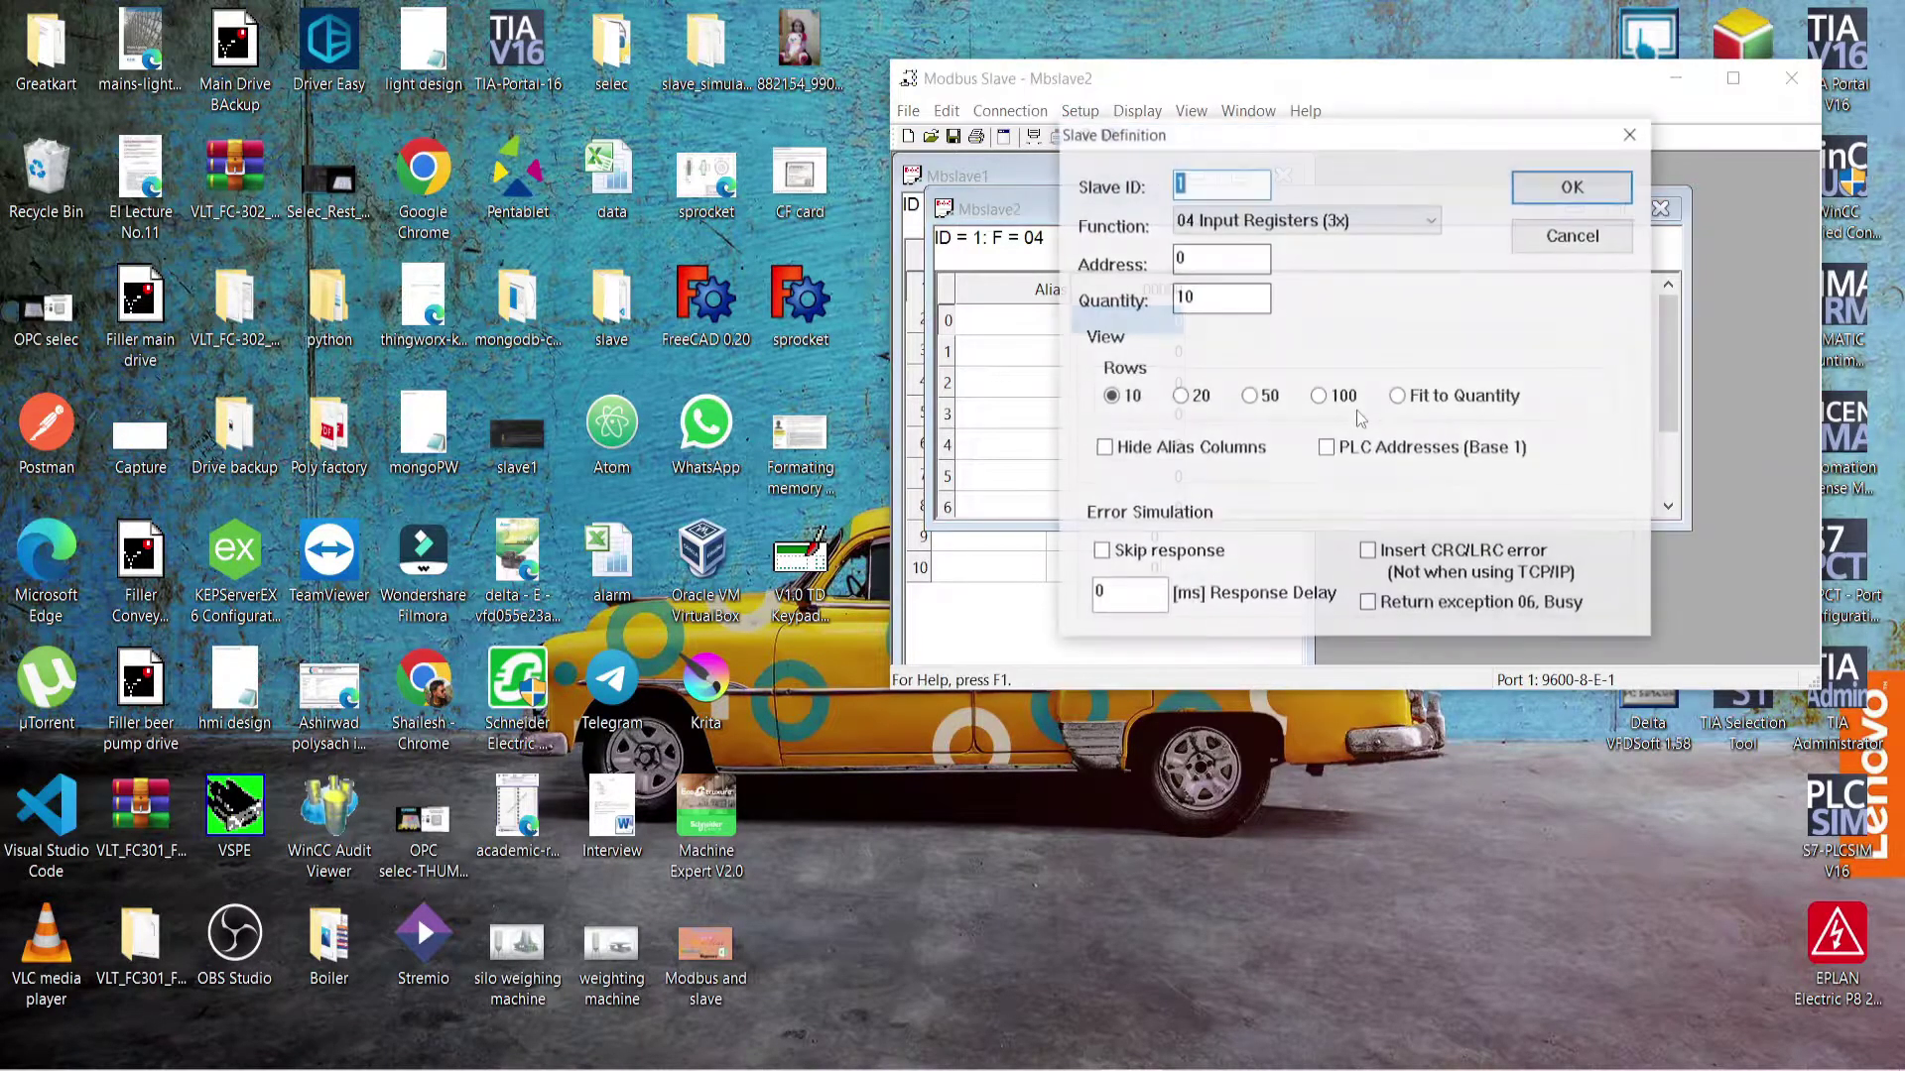
pyautogui.click(1334, 220)
pyautogui.click(1204, 287)
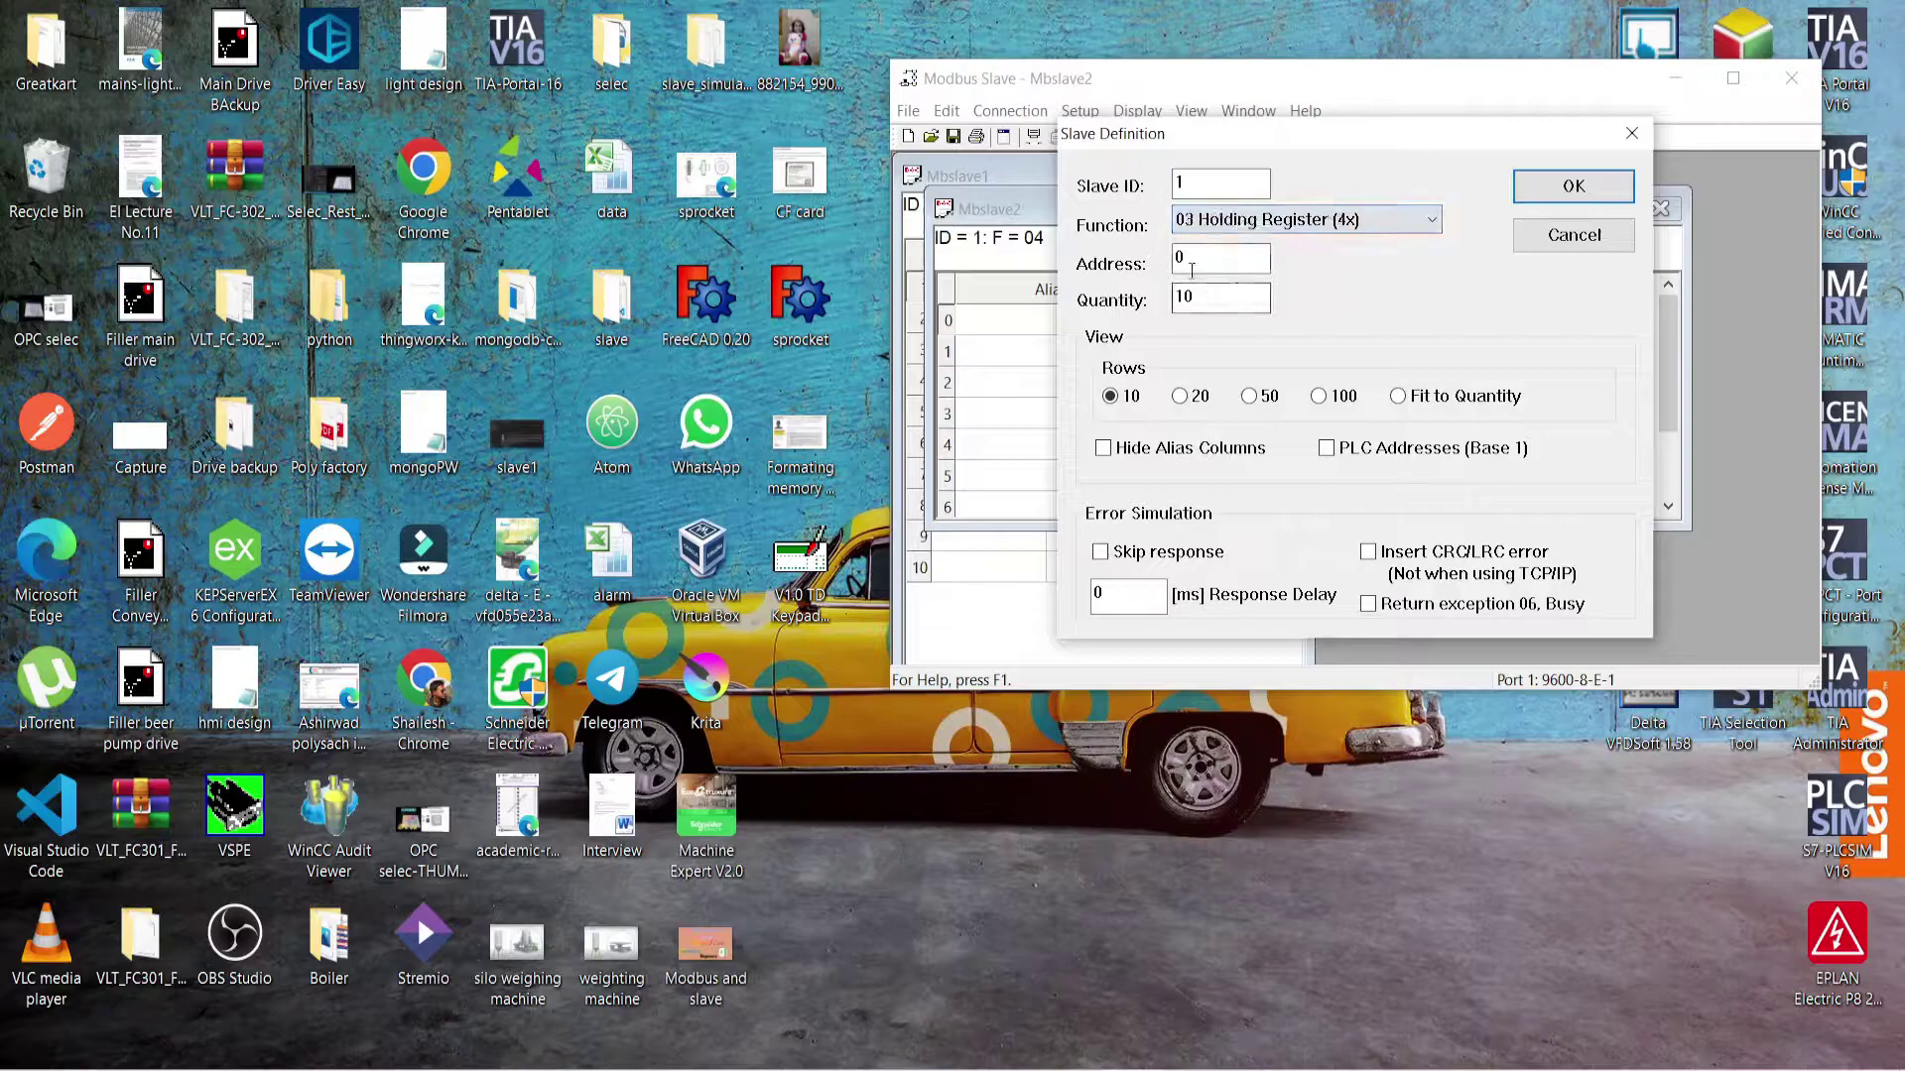
pyautogui.press('Tab')
pyautogui.write('1')
pyautogui.click(1326, 448)
pyautogui.click(1557, 192)
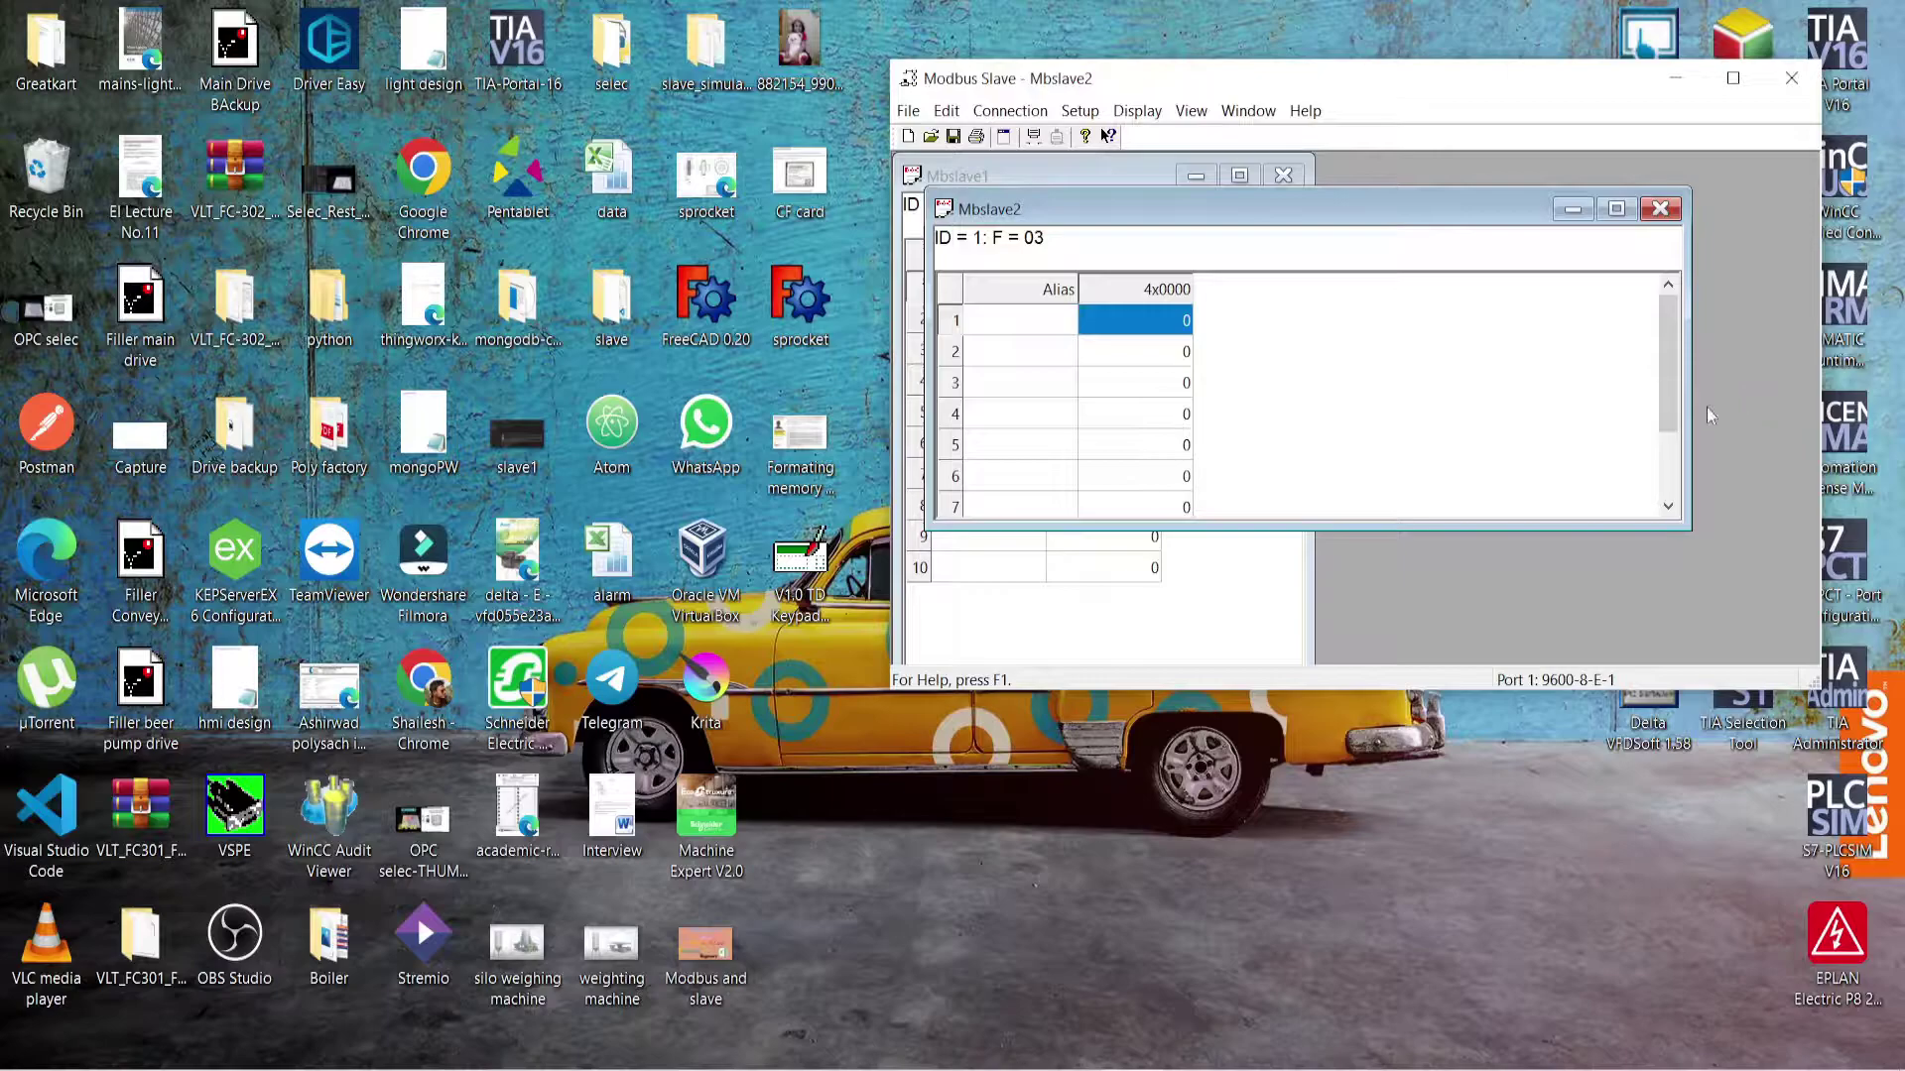
# Step: Arrange Mbslave1 and Mbslave2 side by side, resizing the windows so all ten registers show
pyautogui.moveTo(1677, 404); pyautogui.dragTo(1306, 451)
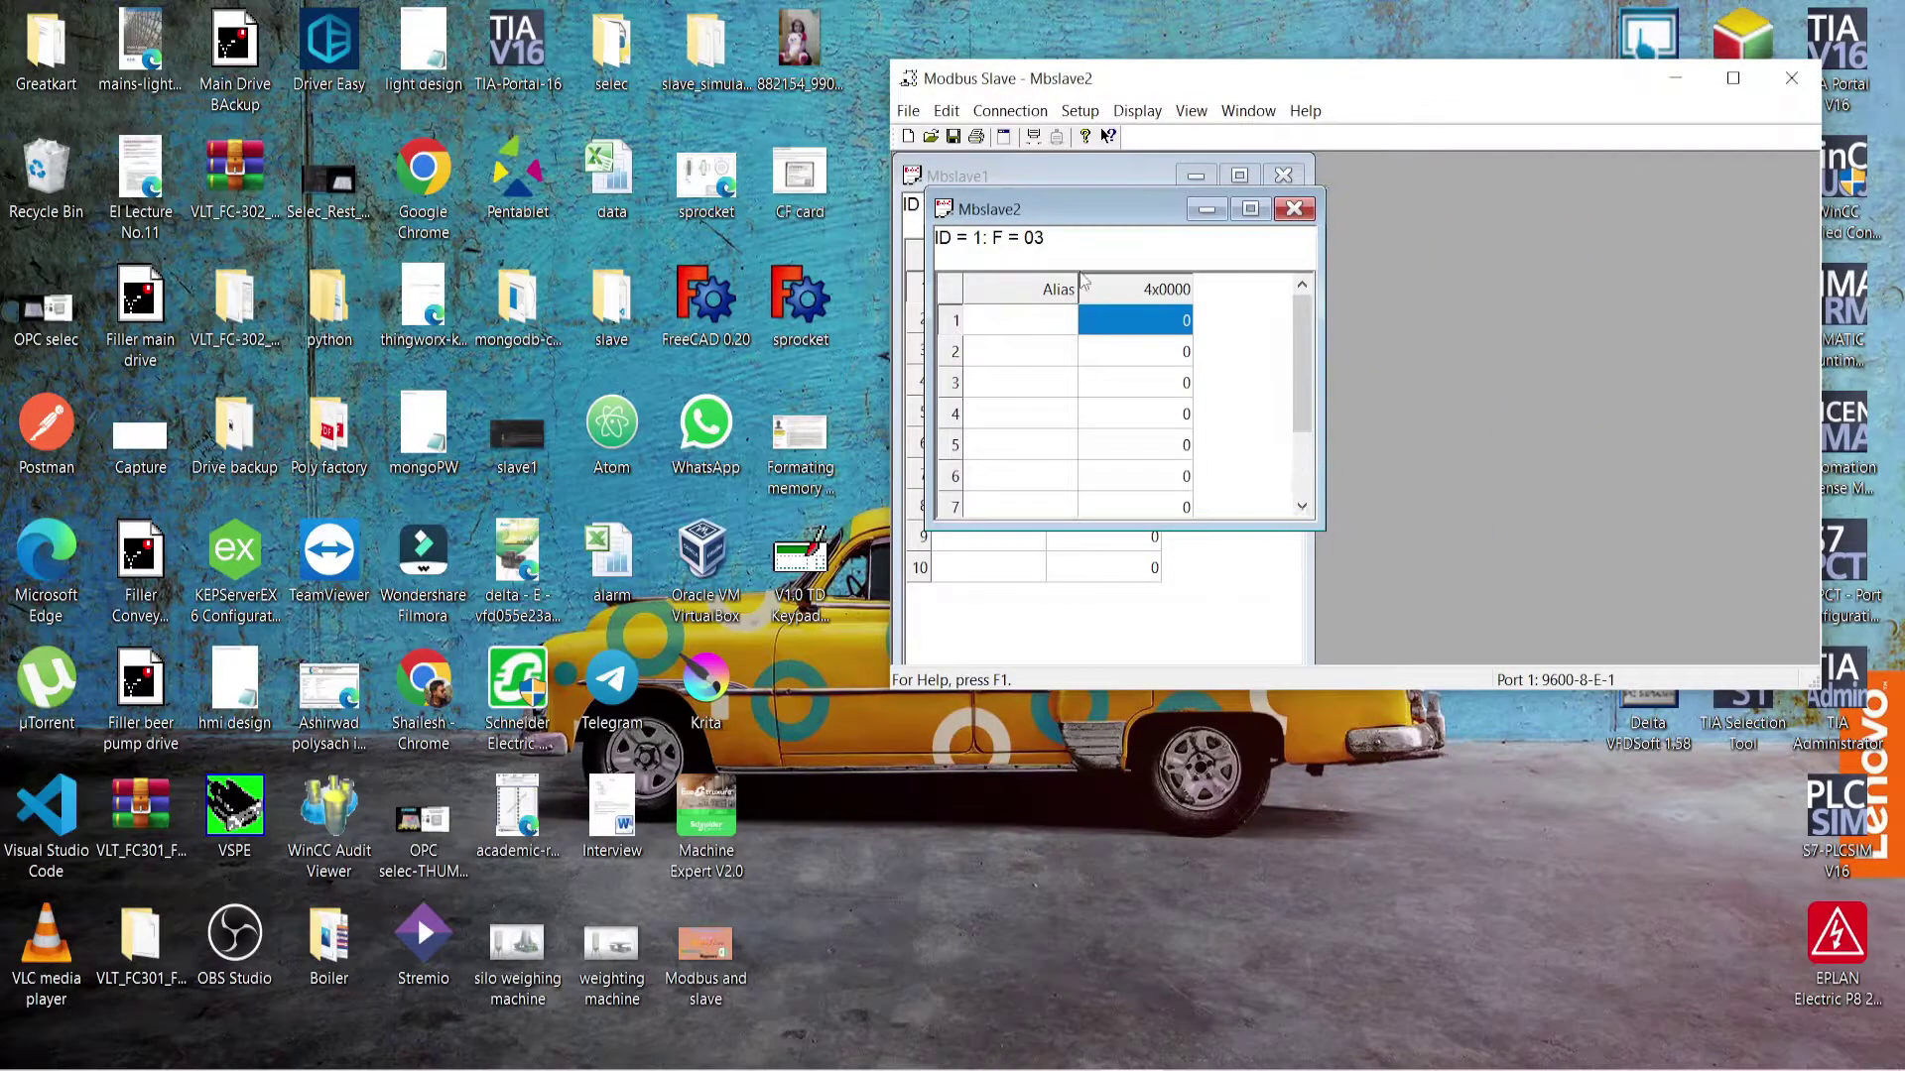
pyautogui.moveTo(1089, 209); pyautogui.dragTo(1482, 182)
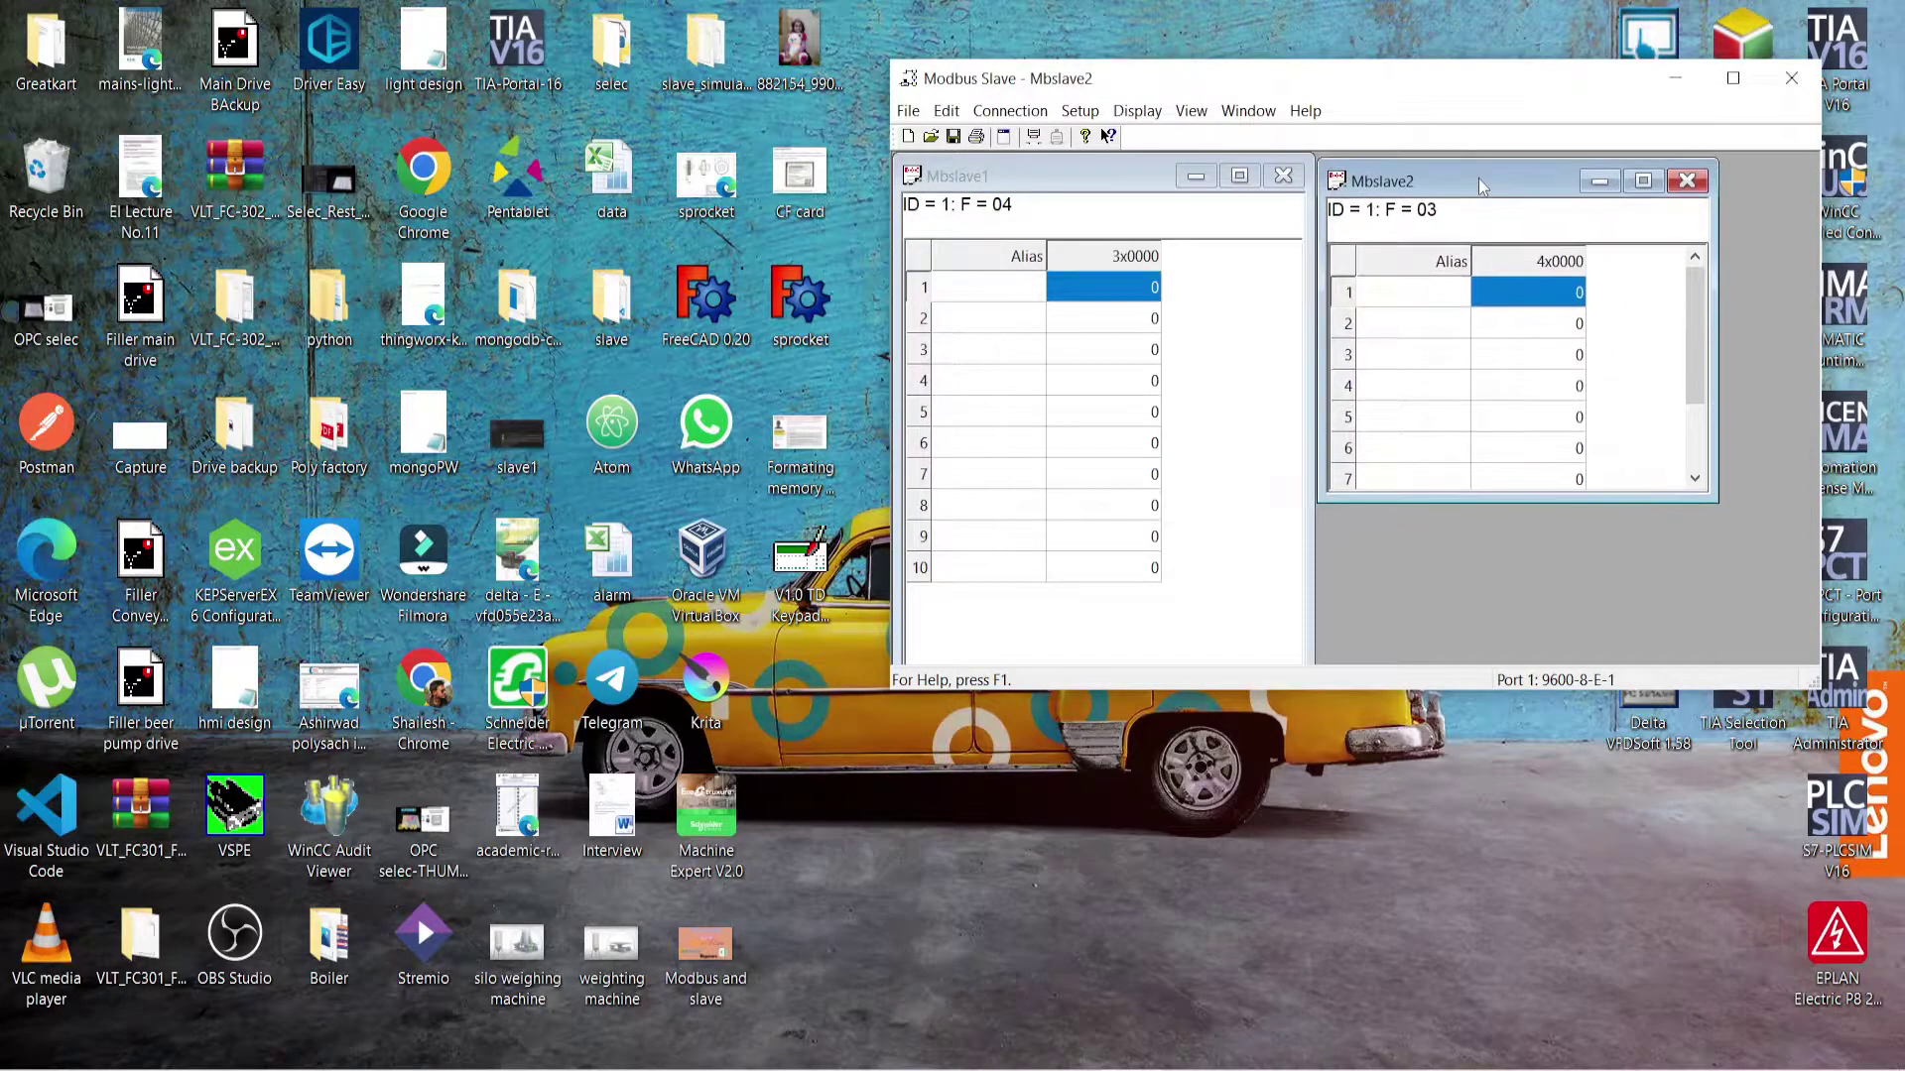
pyautogui.moveTo(1500, 498); pyautogui.dragTo(1498, 643)
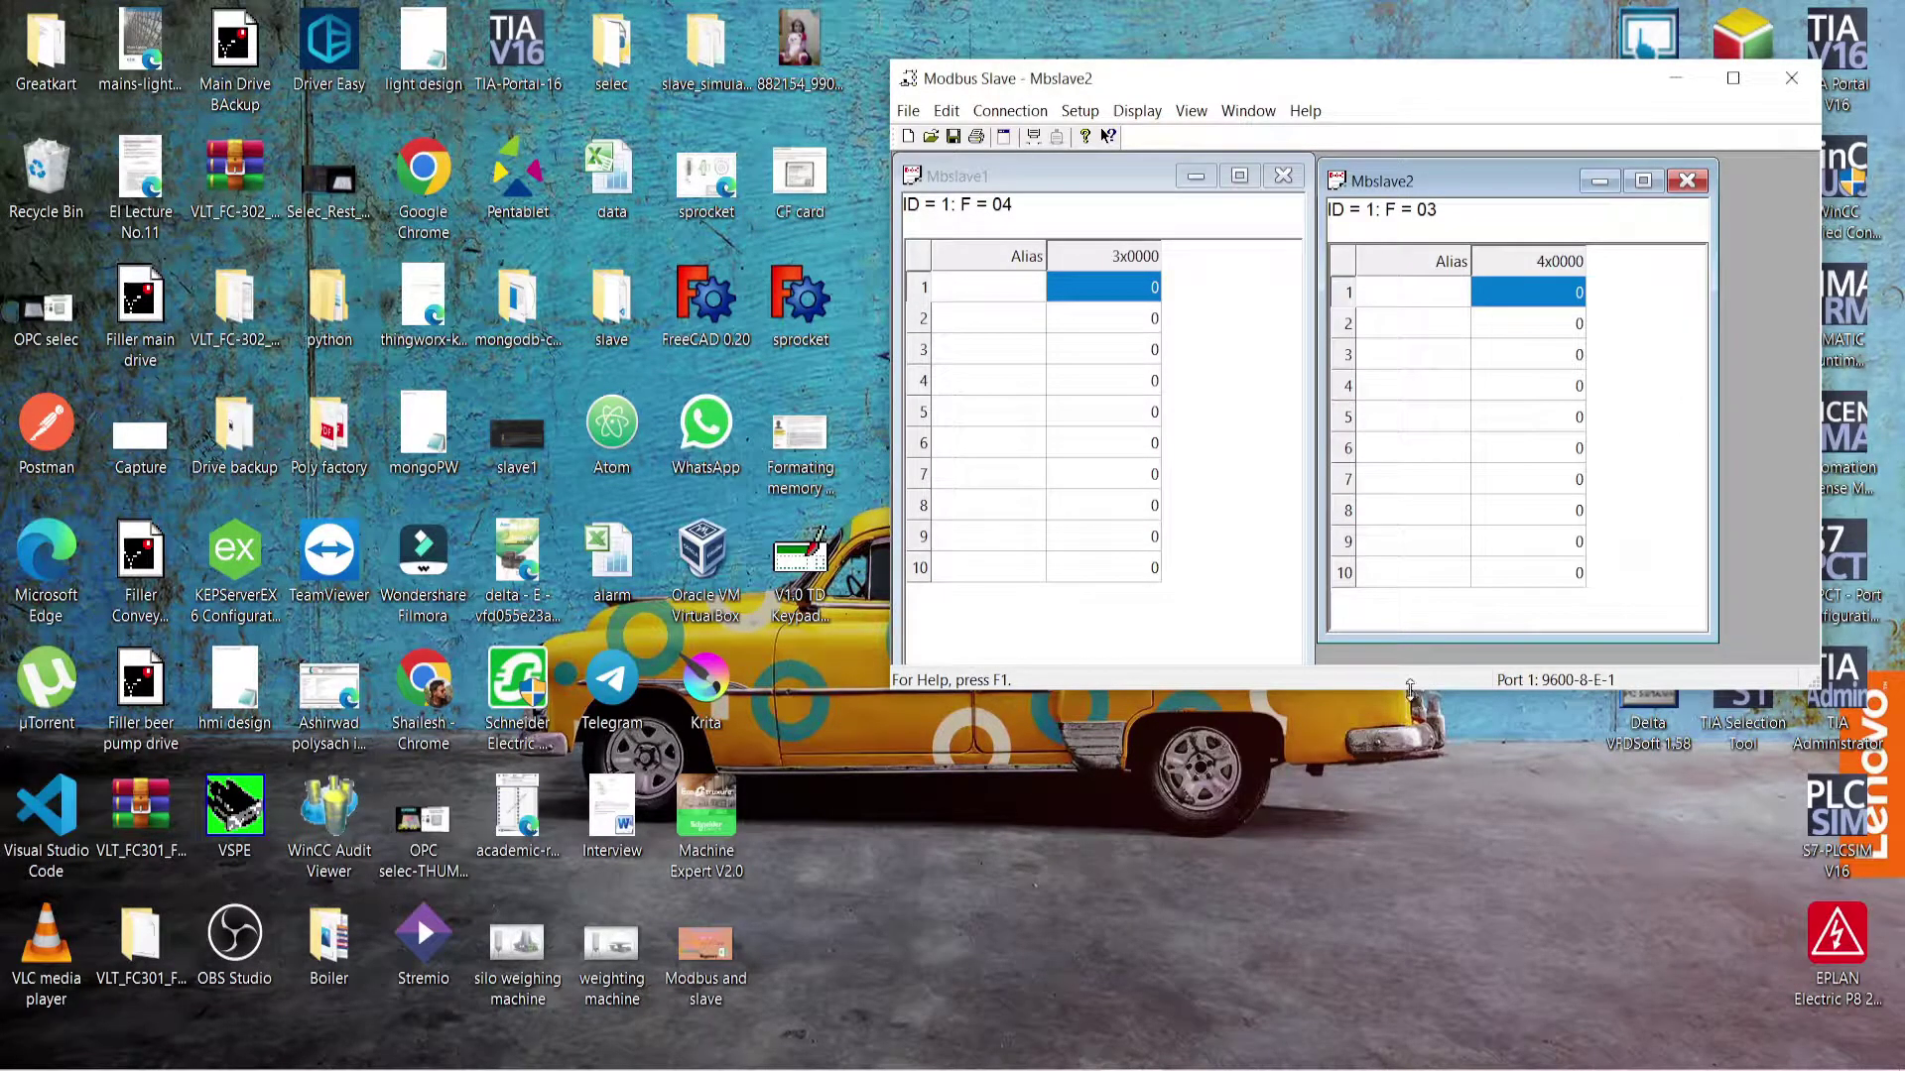
pyautogui.moveTo(1409, 689); pyautogui.dragTo(1410, 794)
pyautogui.moveTo(1252, 662)
pyautogui.mouseDown()
pyautogui.moveTo(1252, 620)
pyautogui.moveTo(1252, 645)
pyautogui.mouseUp()
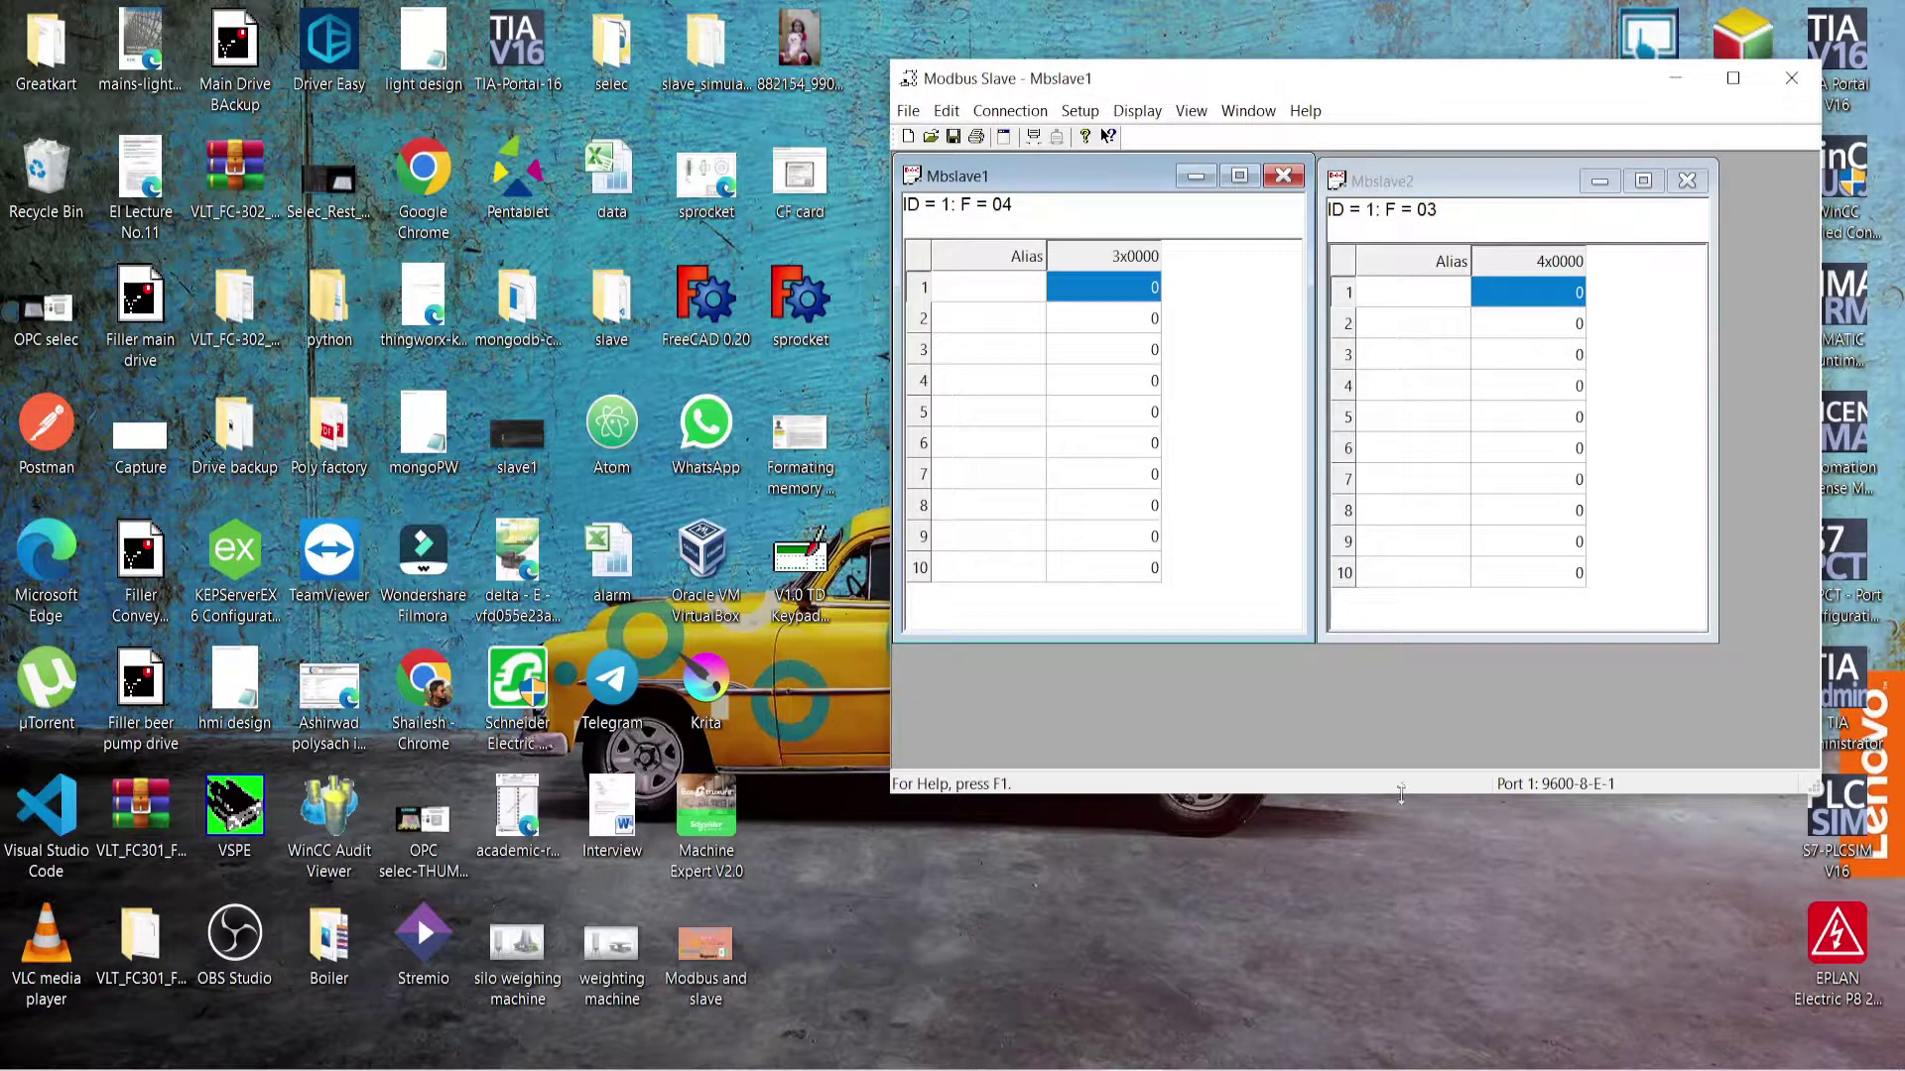
pyautogui.moveTo(1410, 794); pyautogui.dragTo(1400, 673)
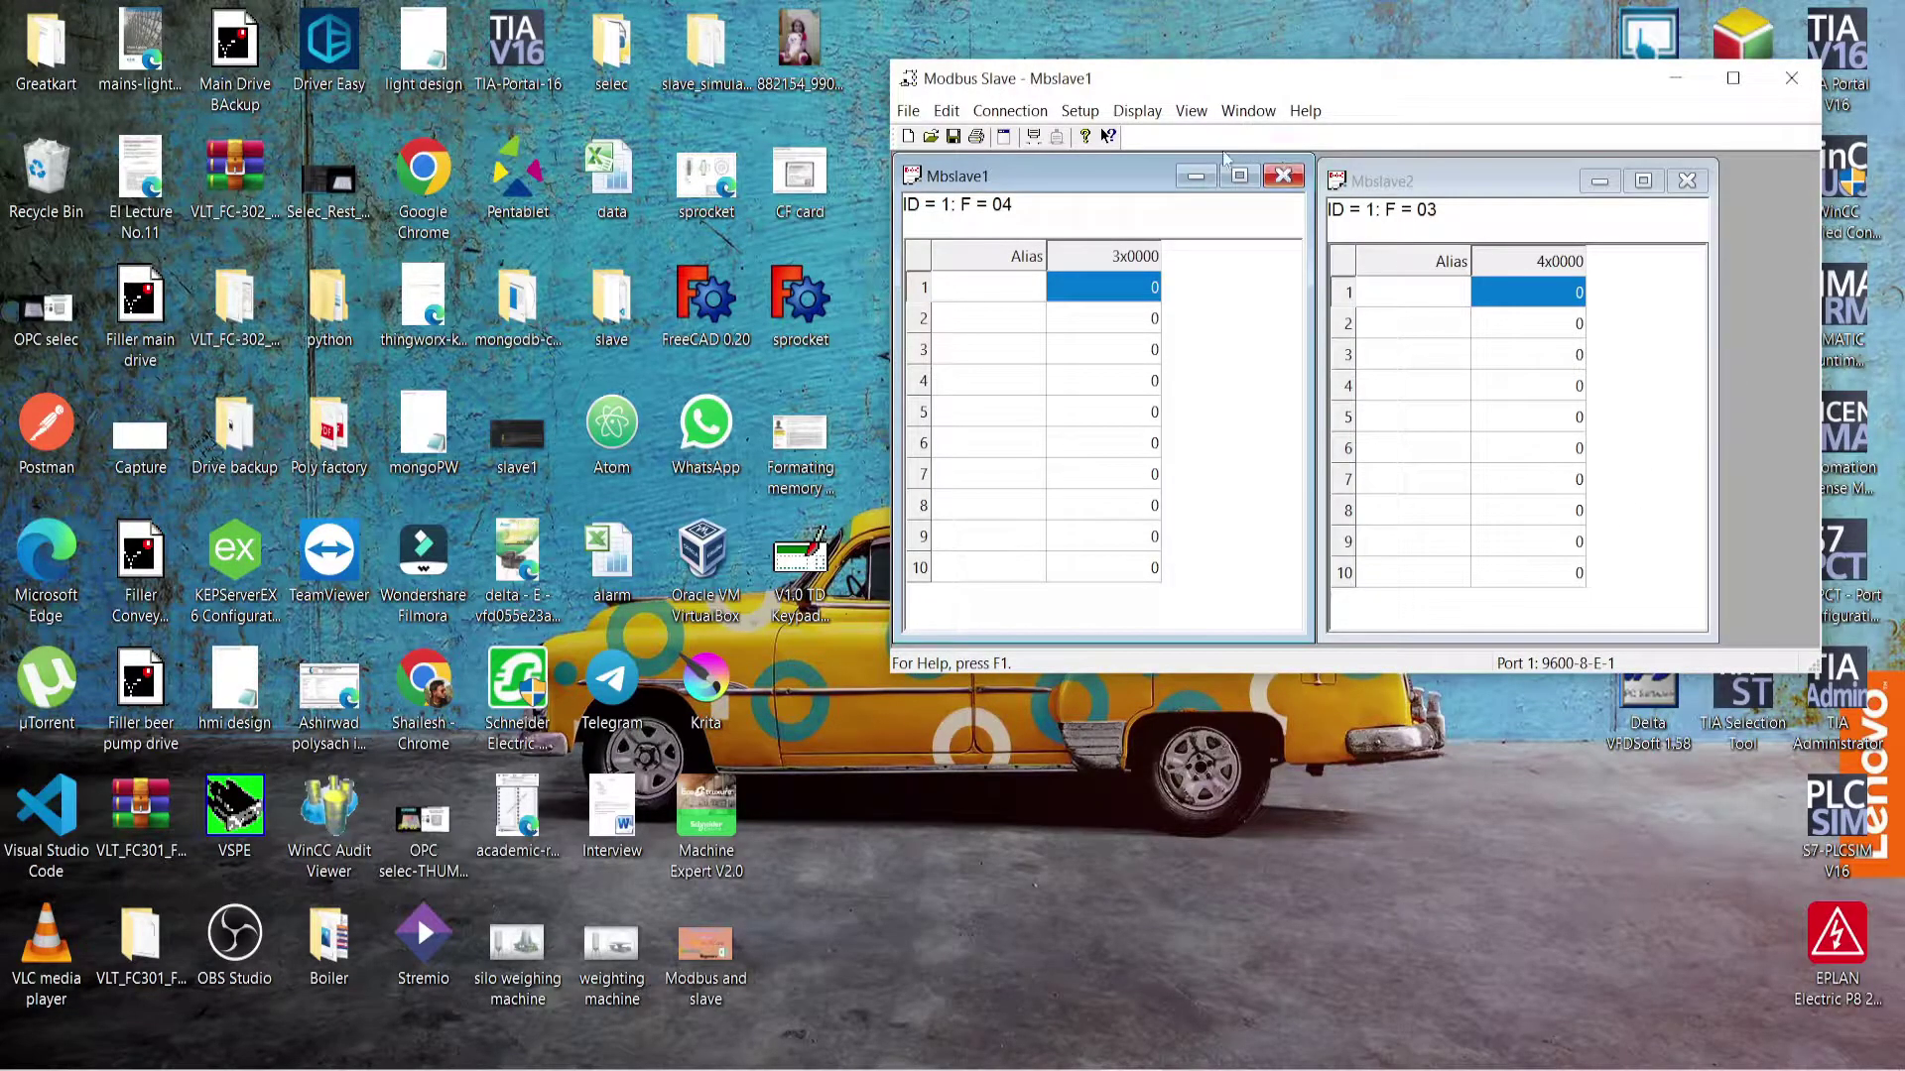
# Step: Turn on auto increment for registers 1 and 2 in Mbslave1
pyautogui.rightClick(1129, 296)
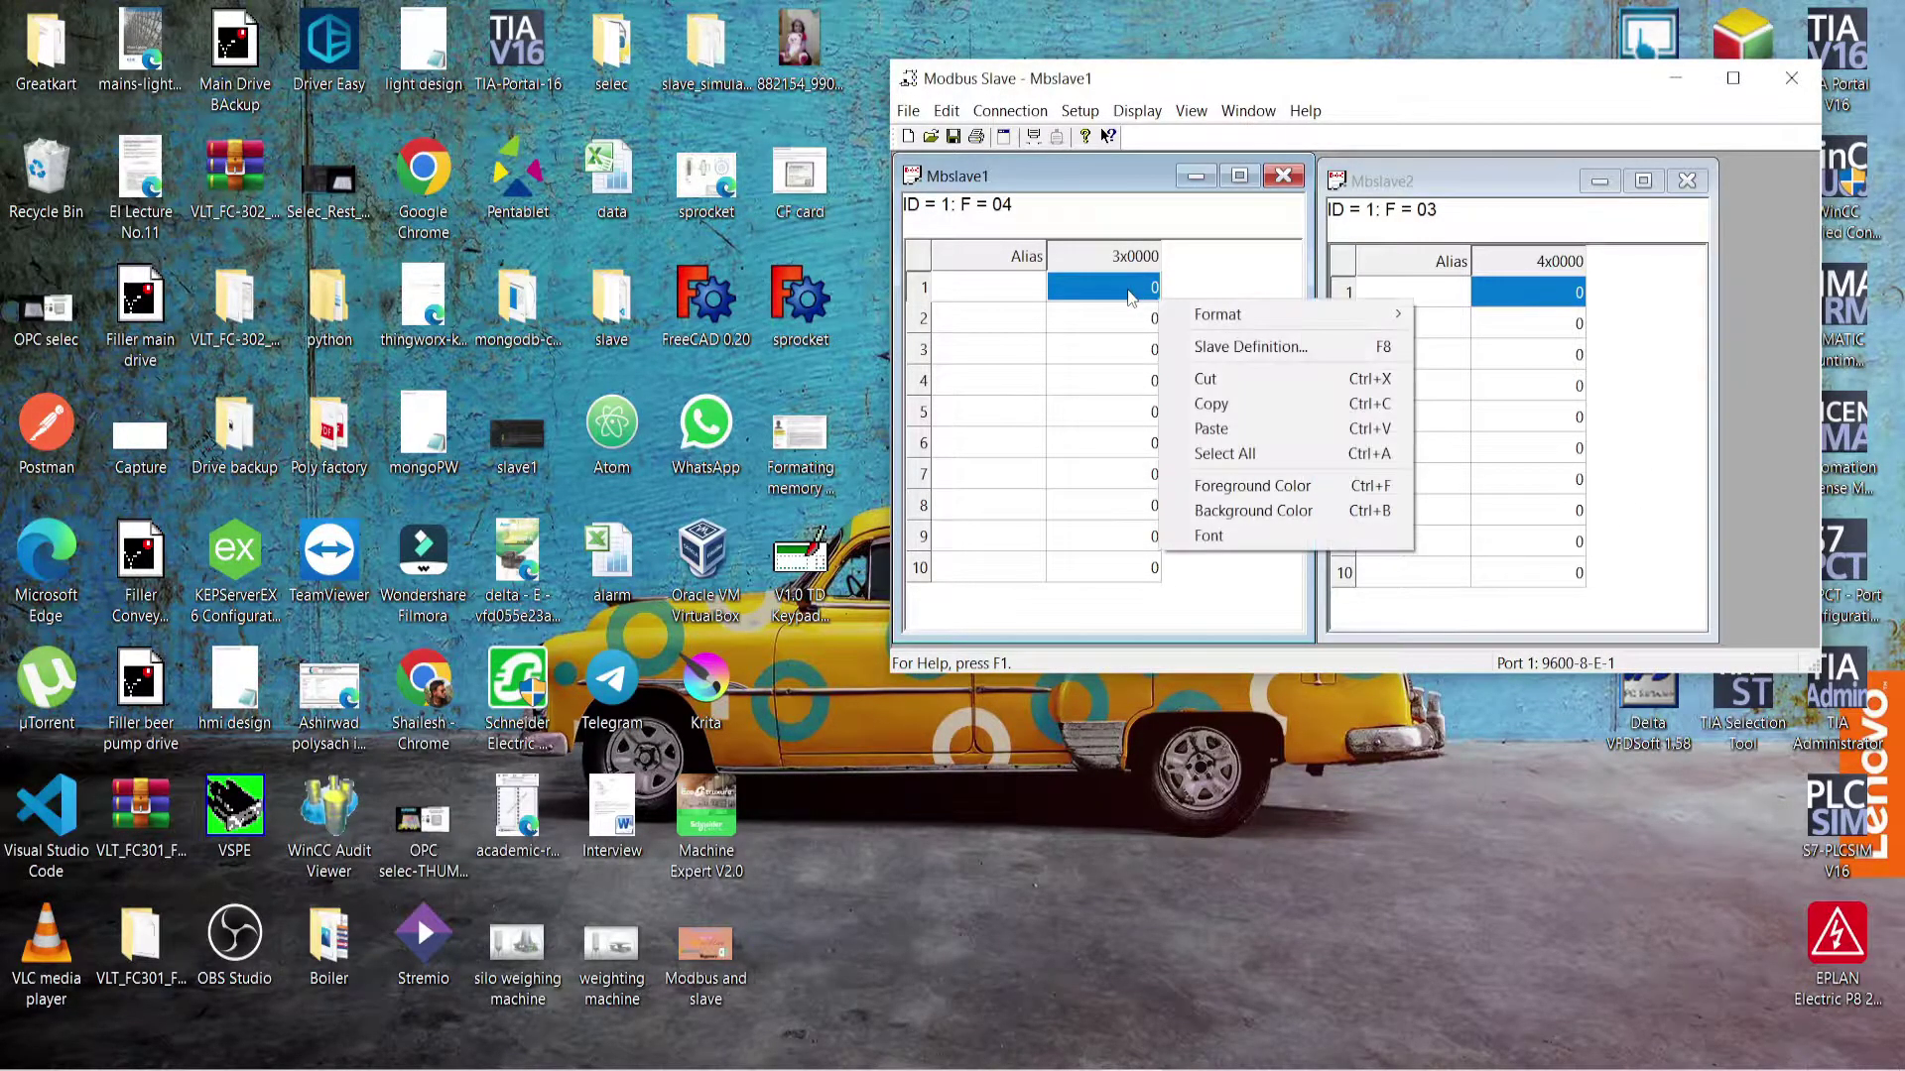
pyautogui.doubleClick(1129, 290)
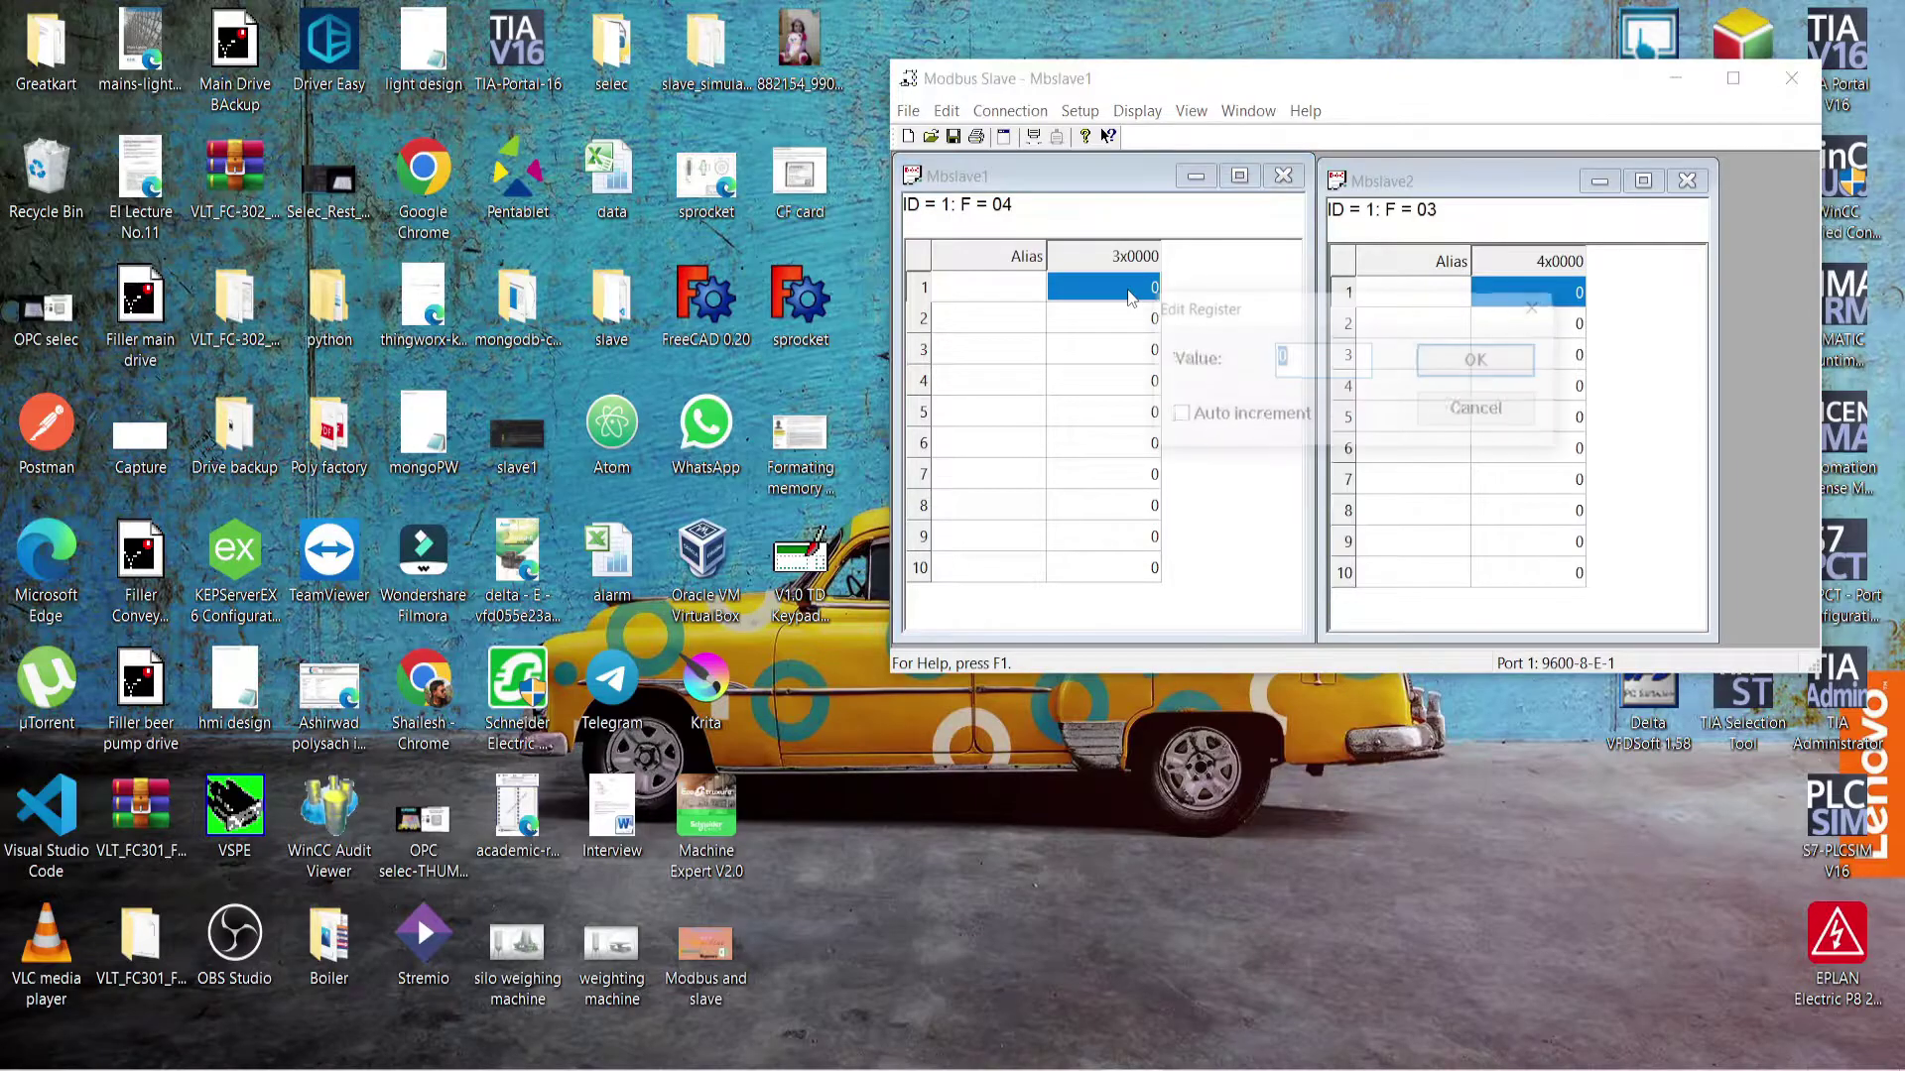
pyautogui.click(1178, 416)
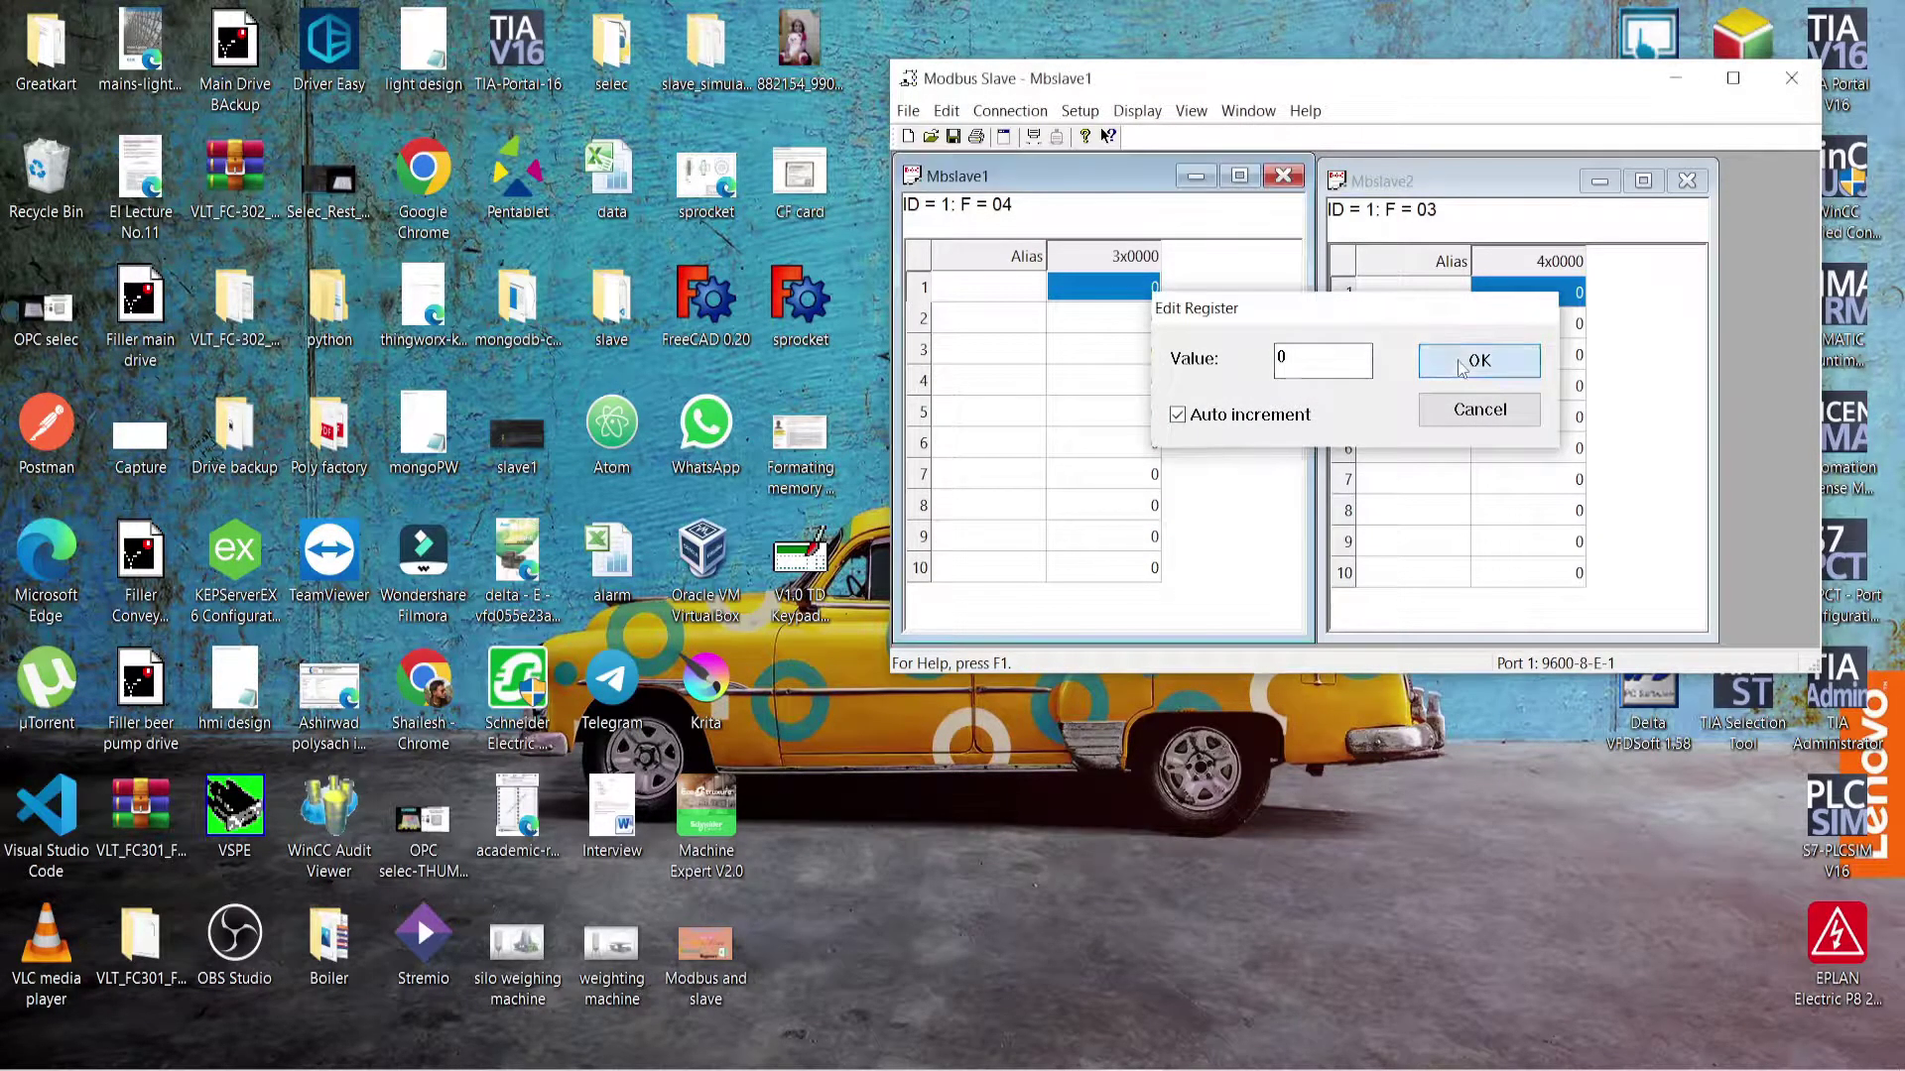
pyautogui.click(1448, 363)
pyautogui.doubleClick(1139, 322)
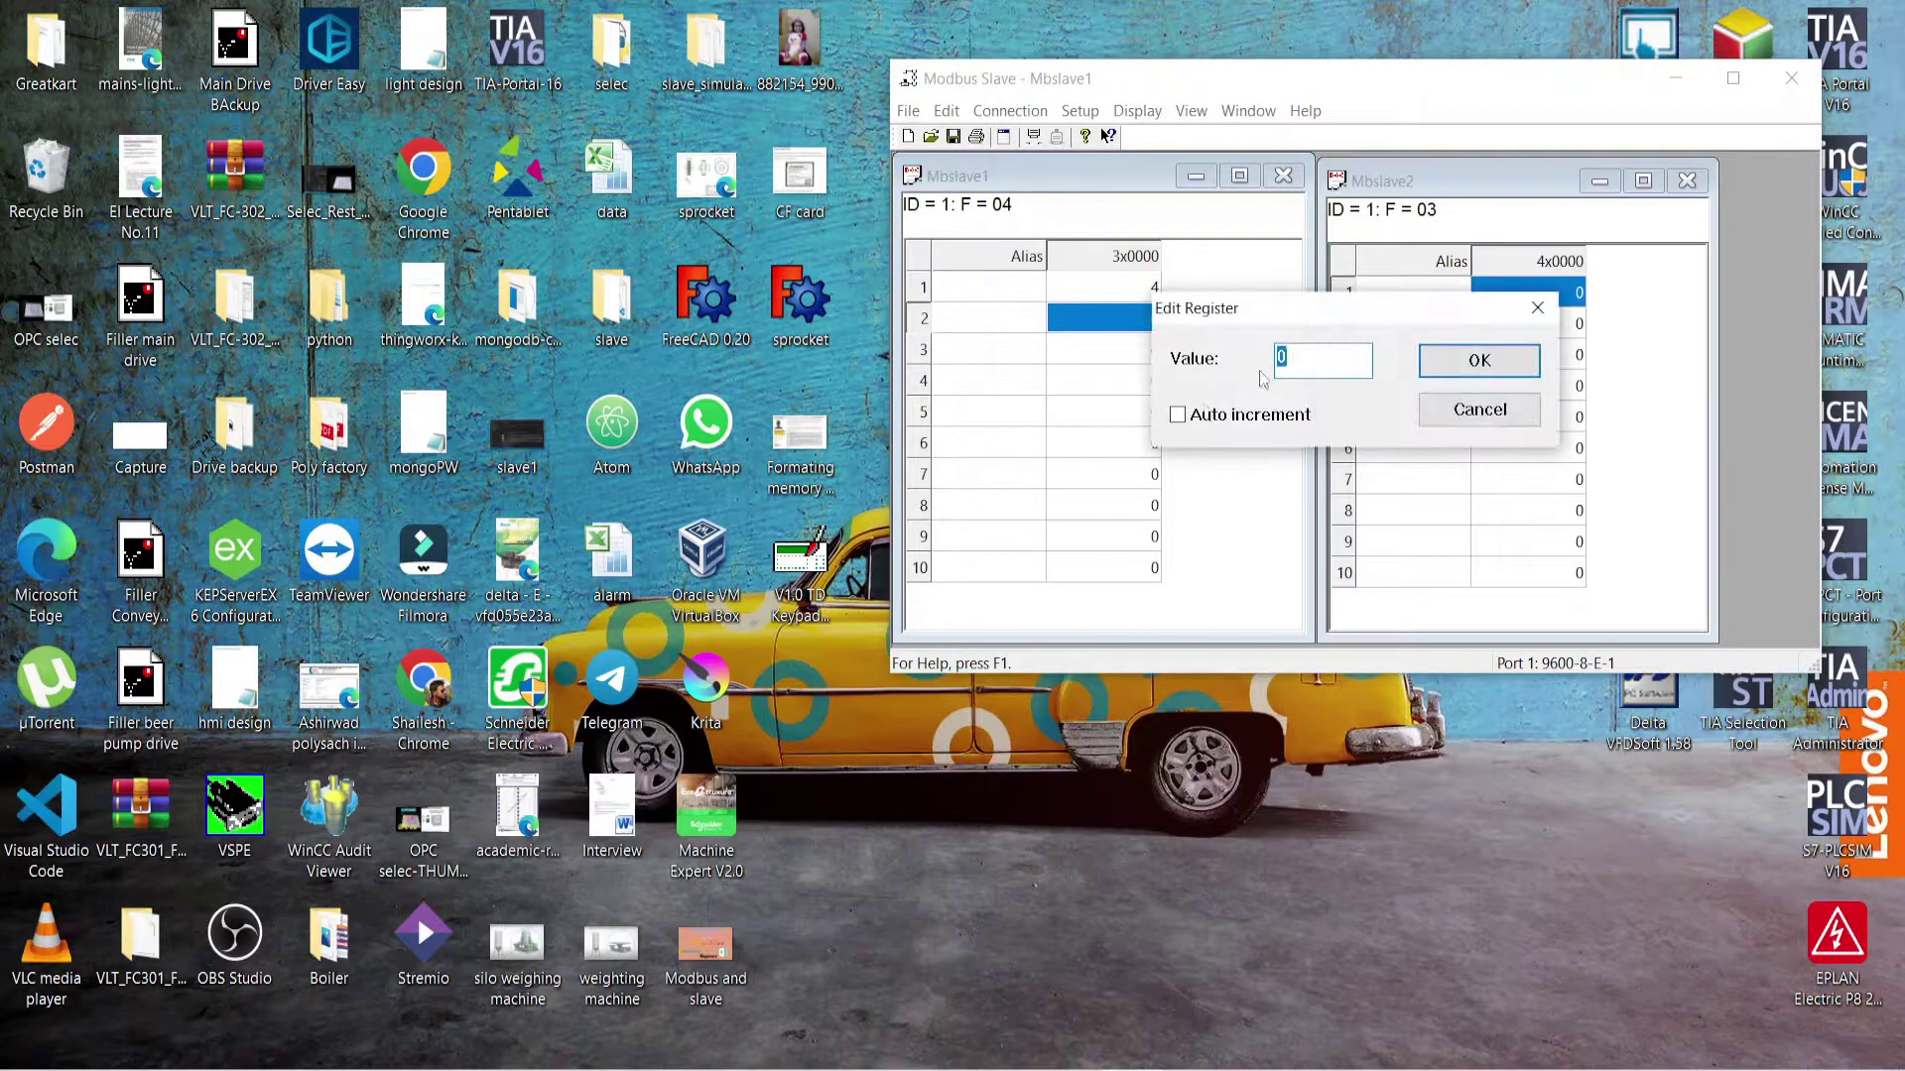
pyautogui.click(1449, 365)
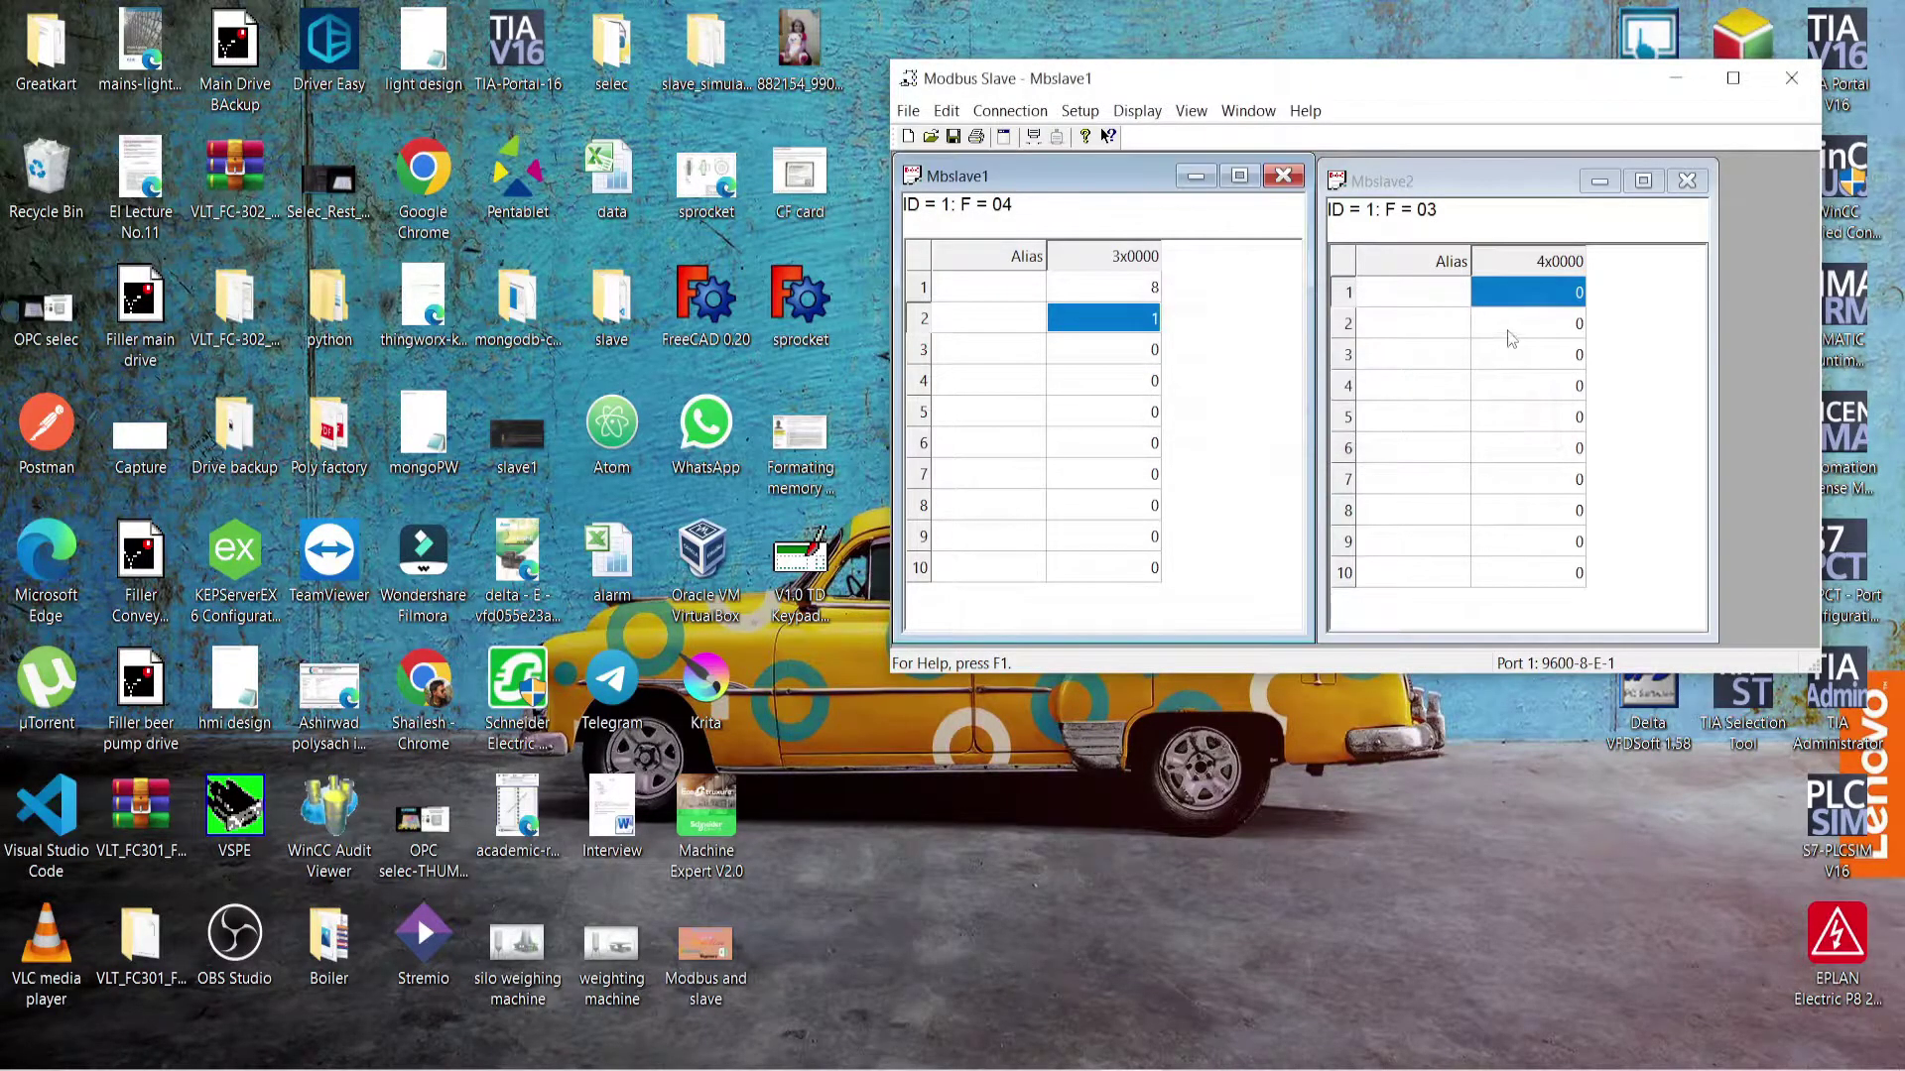
# Step: Turn on auto increment for registers 1 and 2 in Mbslave2
pyautogui.doubleClick(1540, 298)
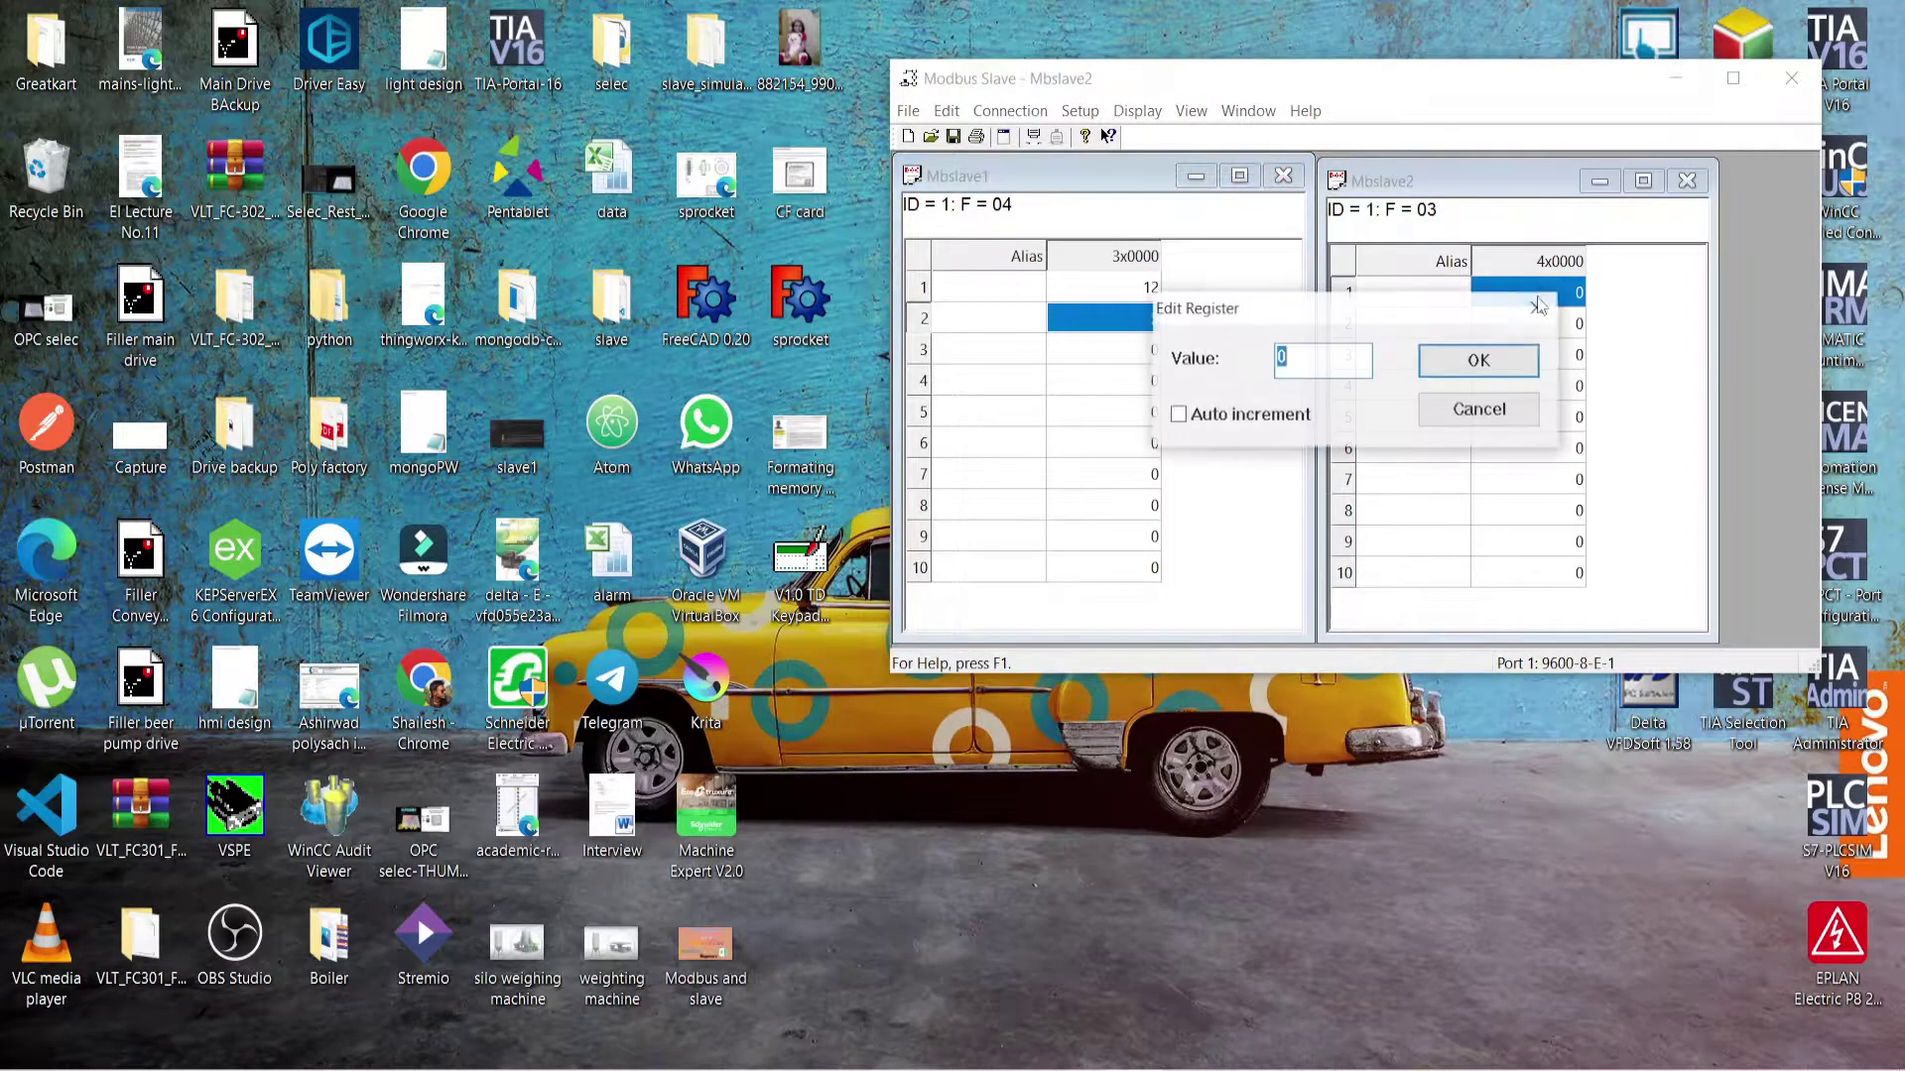
pyautogui.write('2')
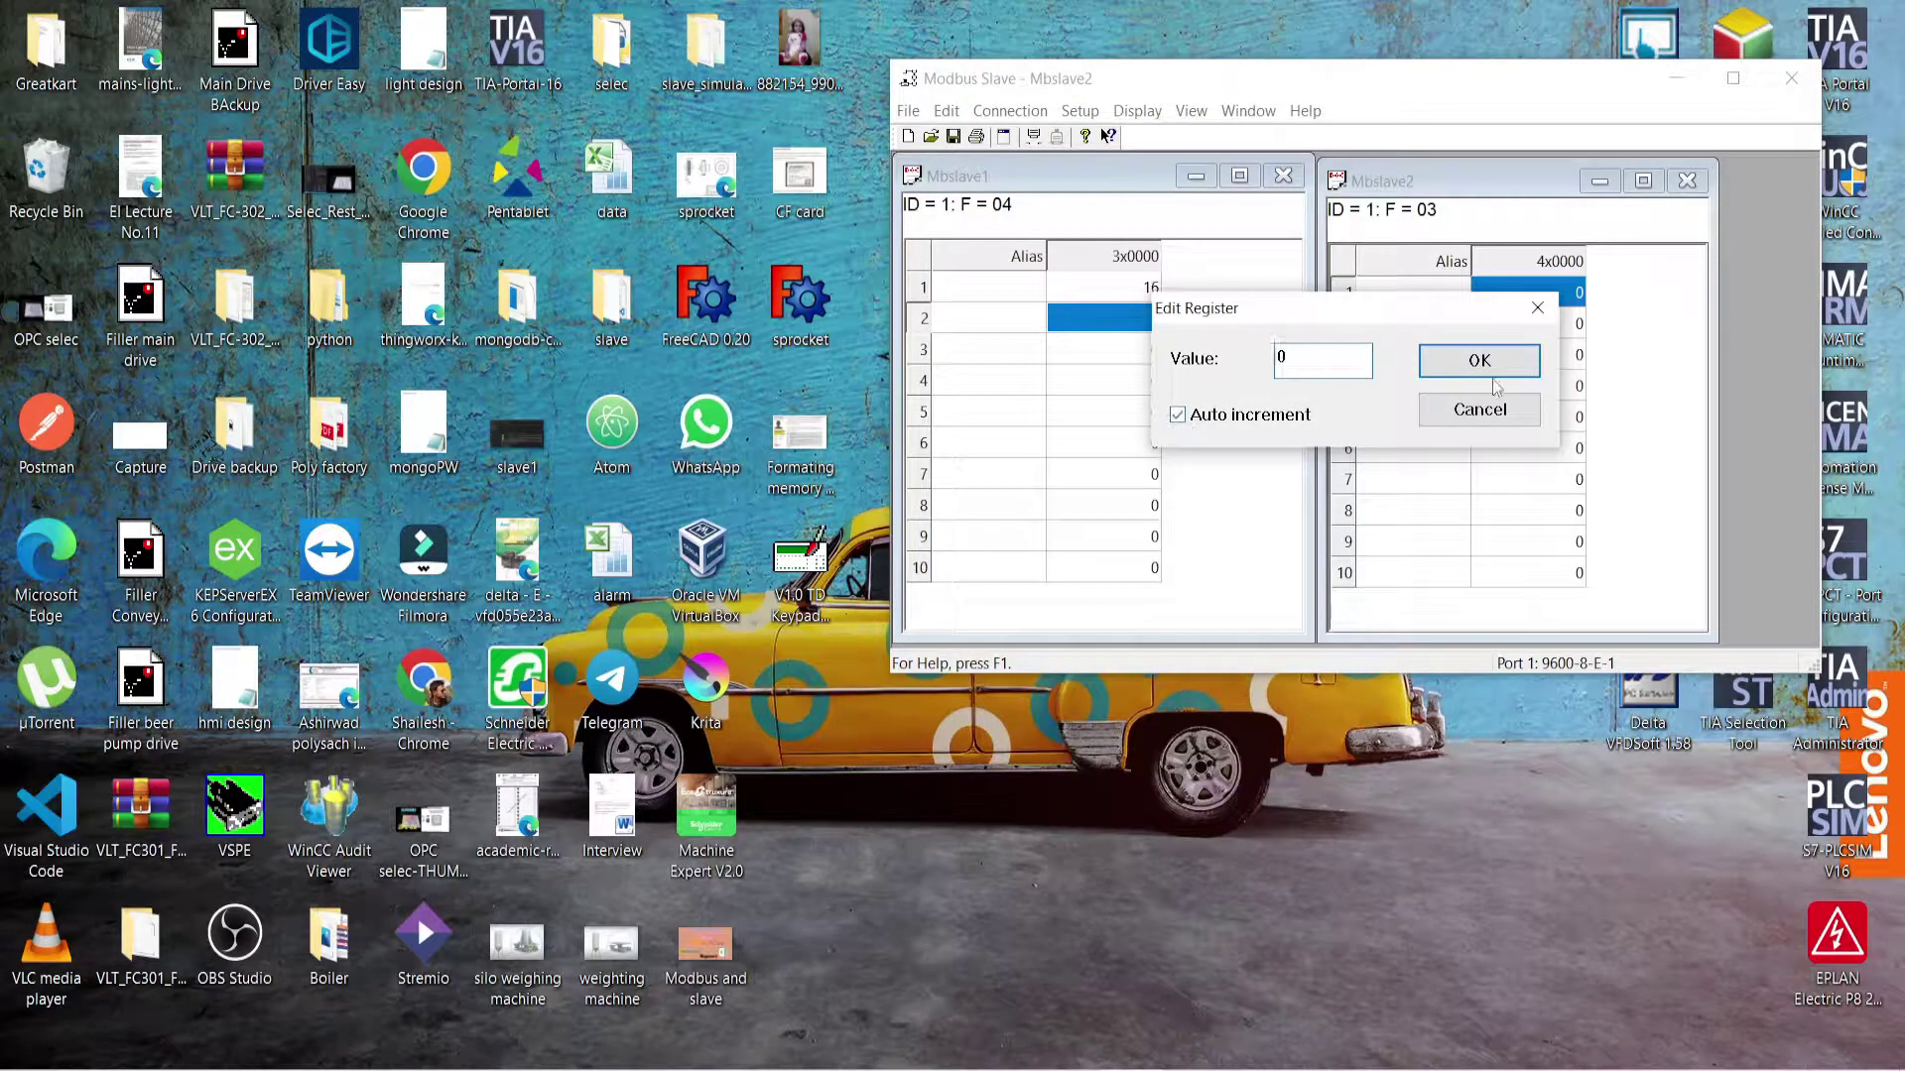
pyautogui.click(1479, 361)
pyautogui.click(1545, 327)
pyautogui.doubleClick(1545, 328)
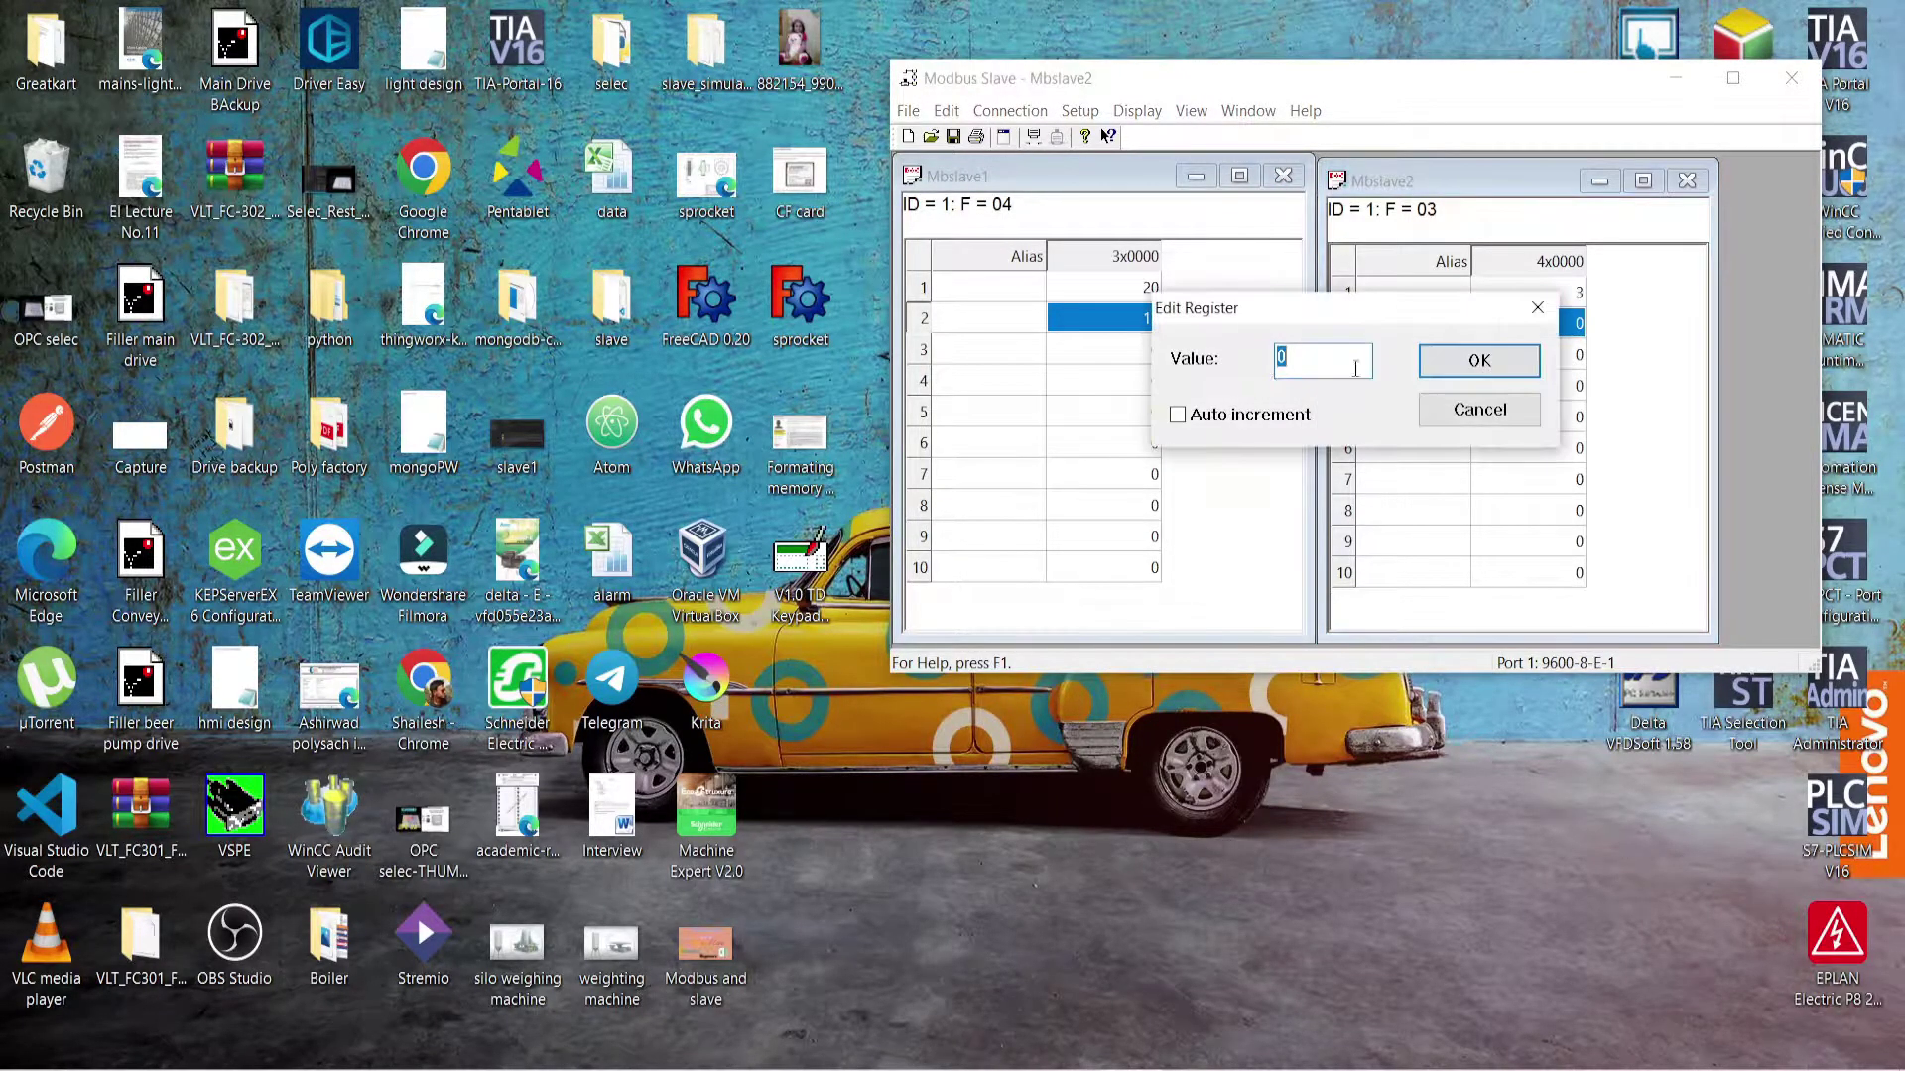
pyautogui.write('2')
pyautogui.click(1479, 360)
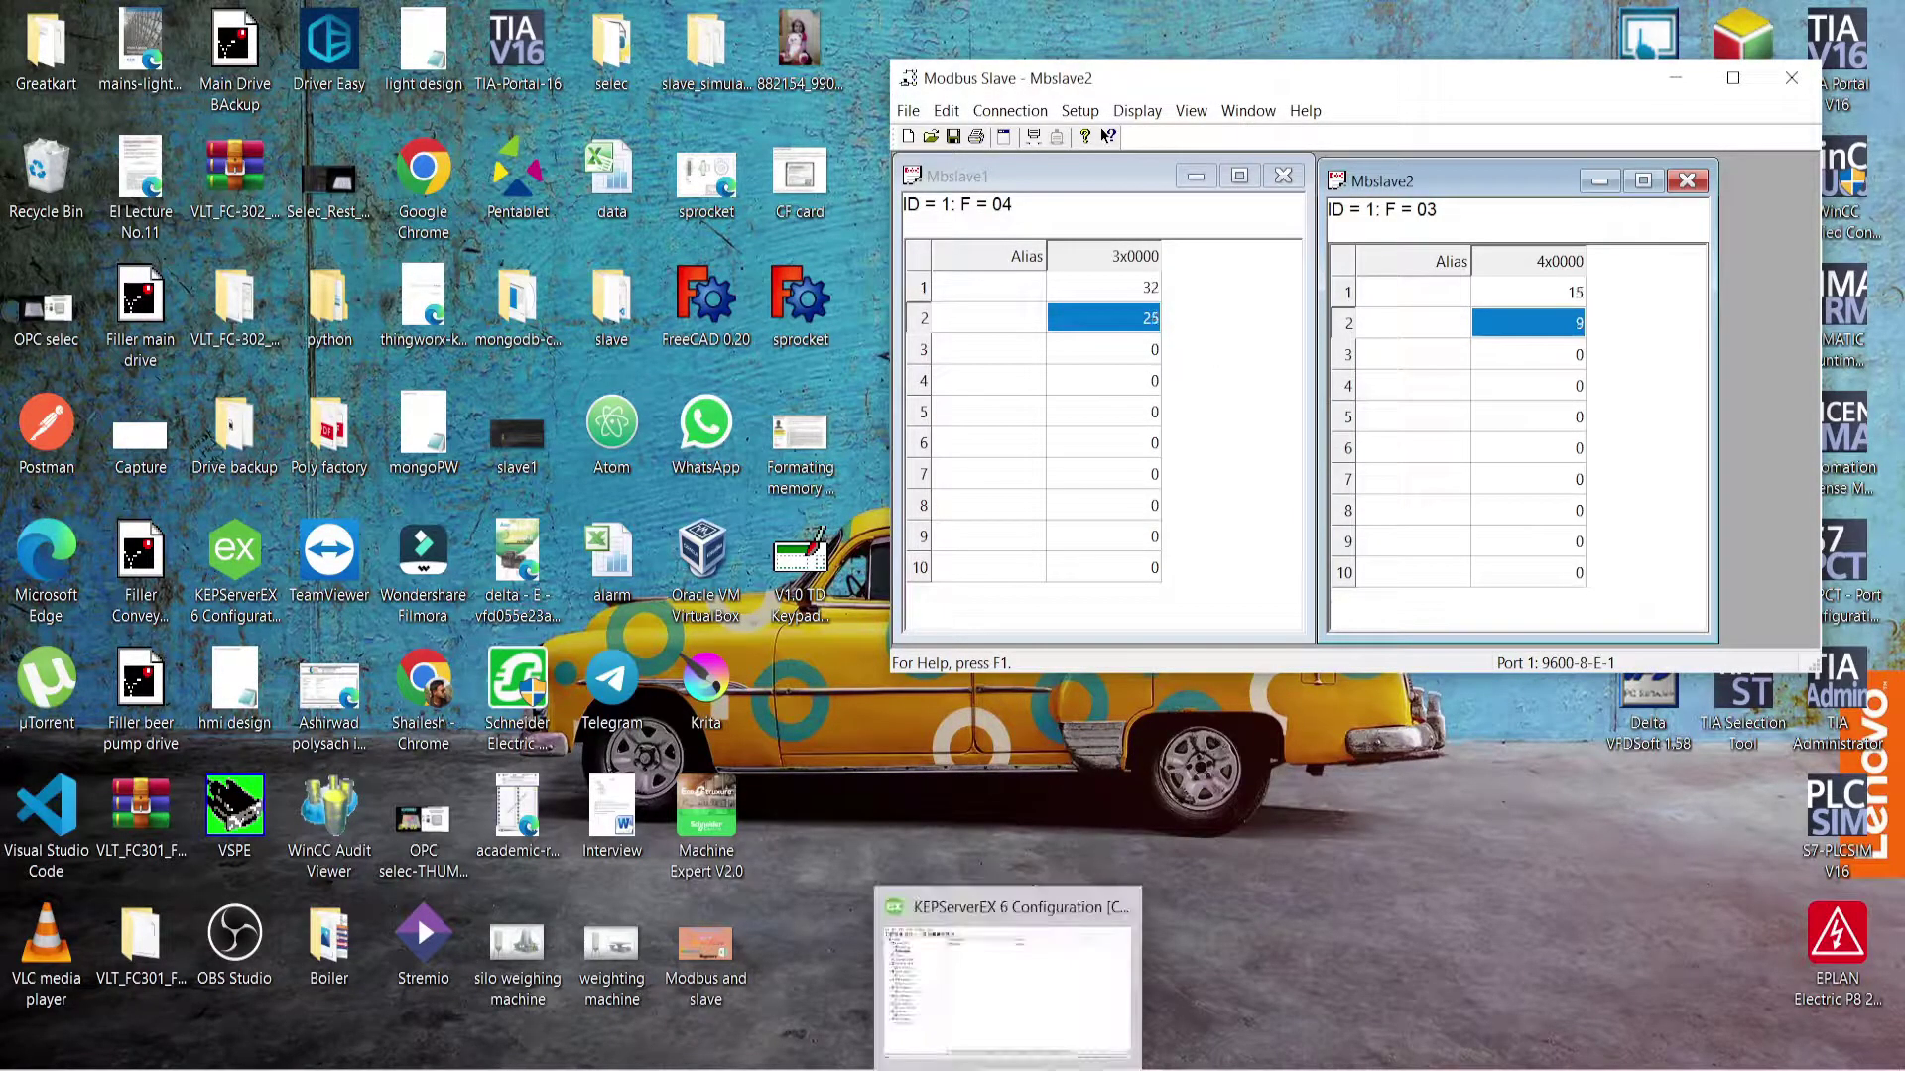
# Step: Set the KEPServerEX runtime process mode to Interactive in Settings, then close Settings
pyautogui.click(1445, 880)
pyautogui.click(1532, 1069)
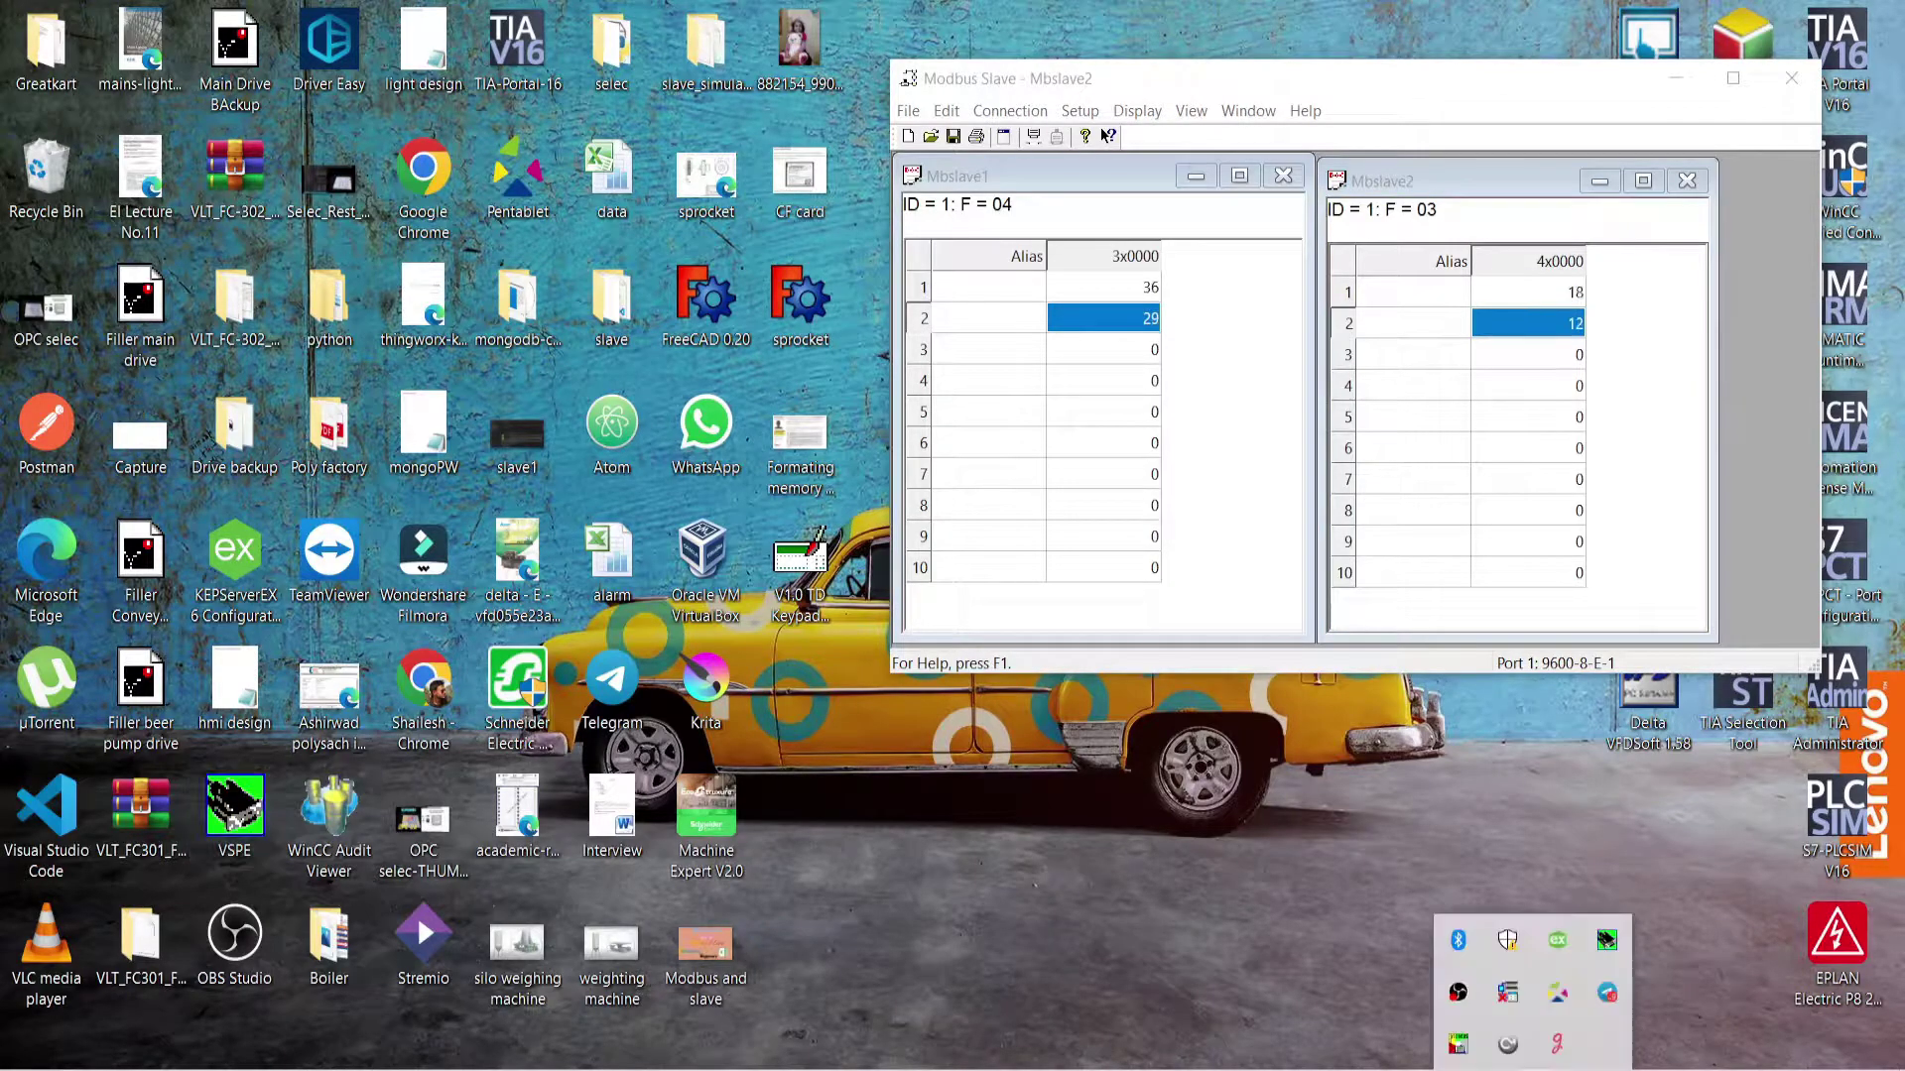
pyautogui.rightClick(1567, 957)
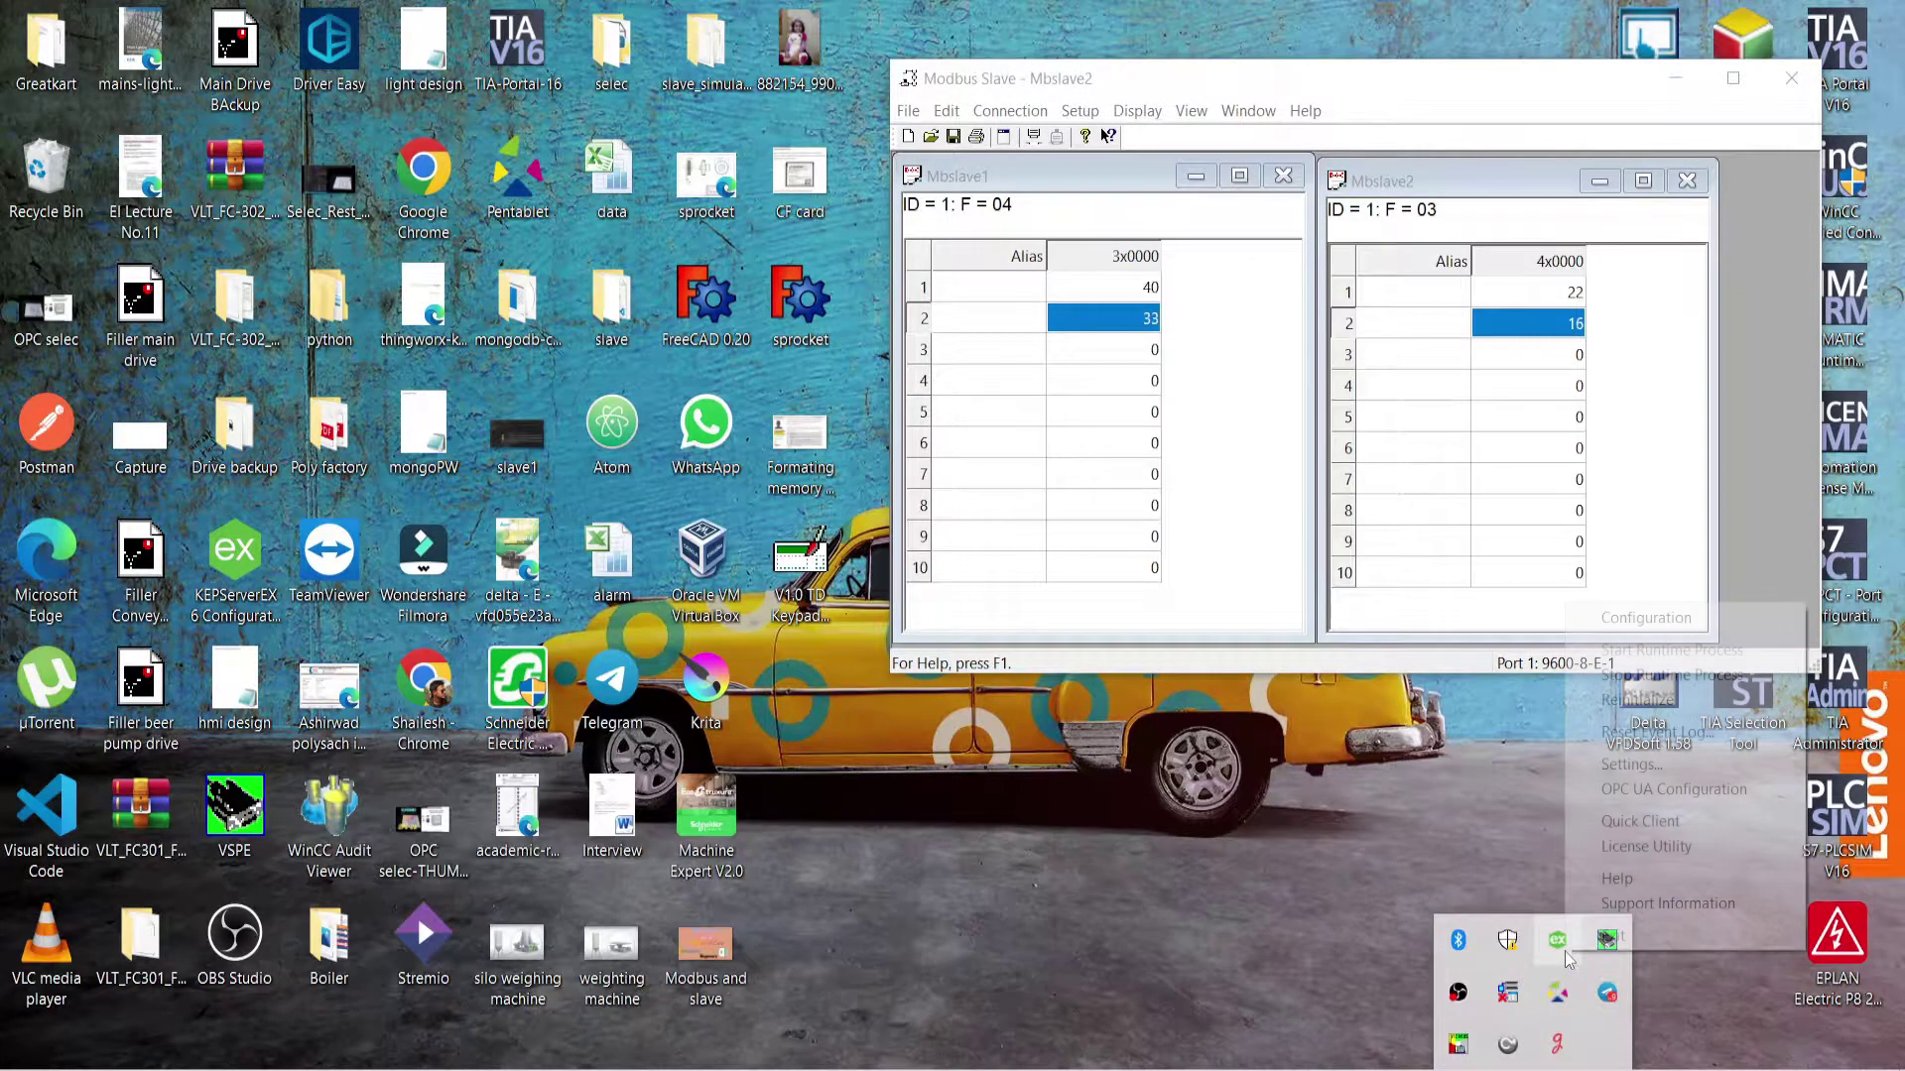
pyautogui.click(1585, 777)
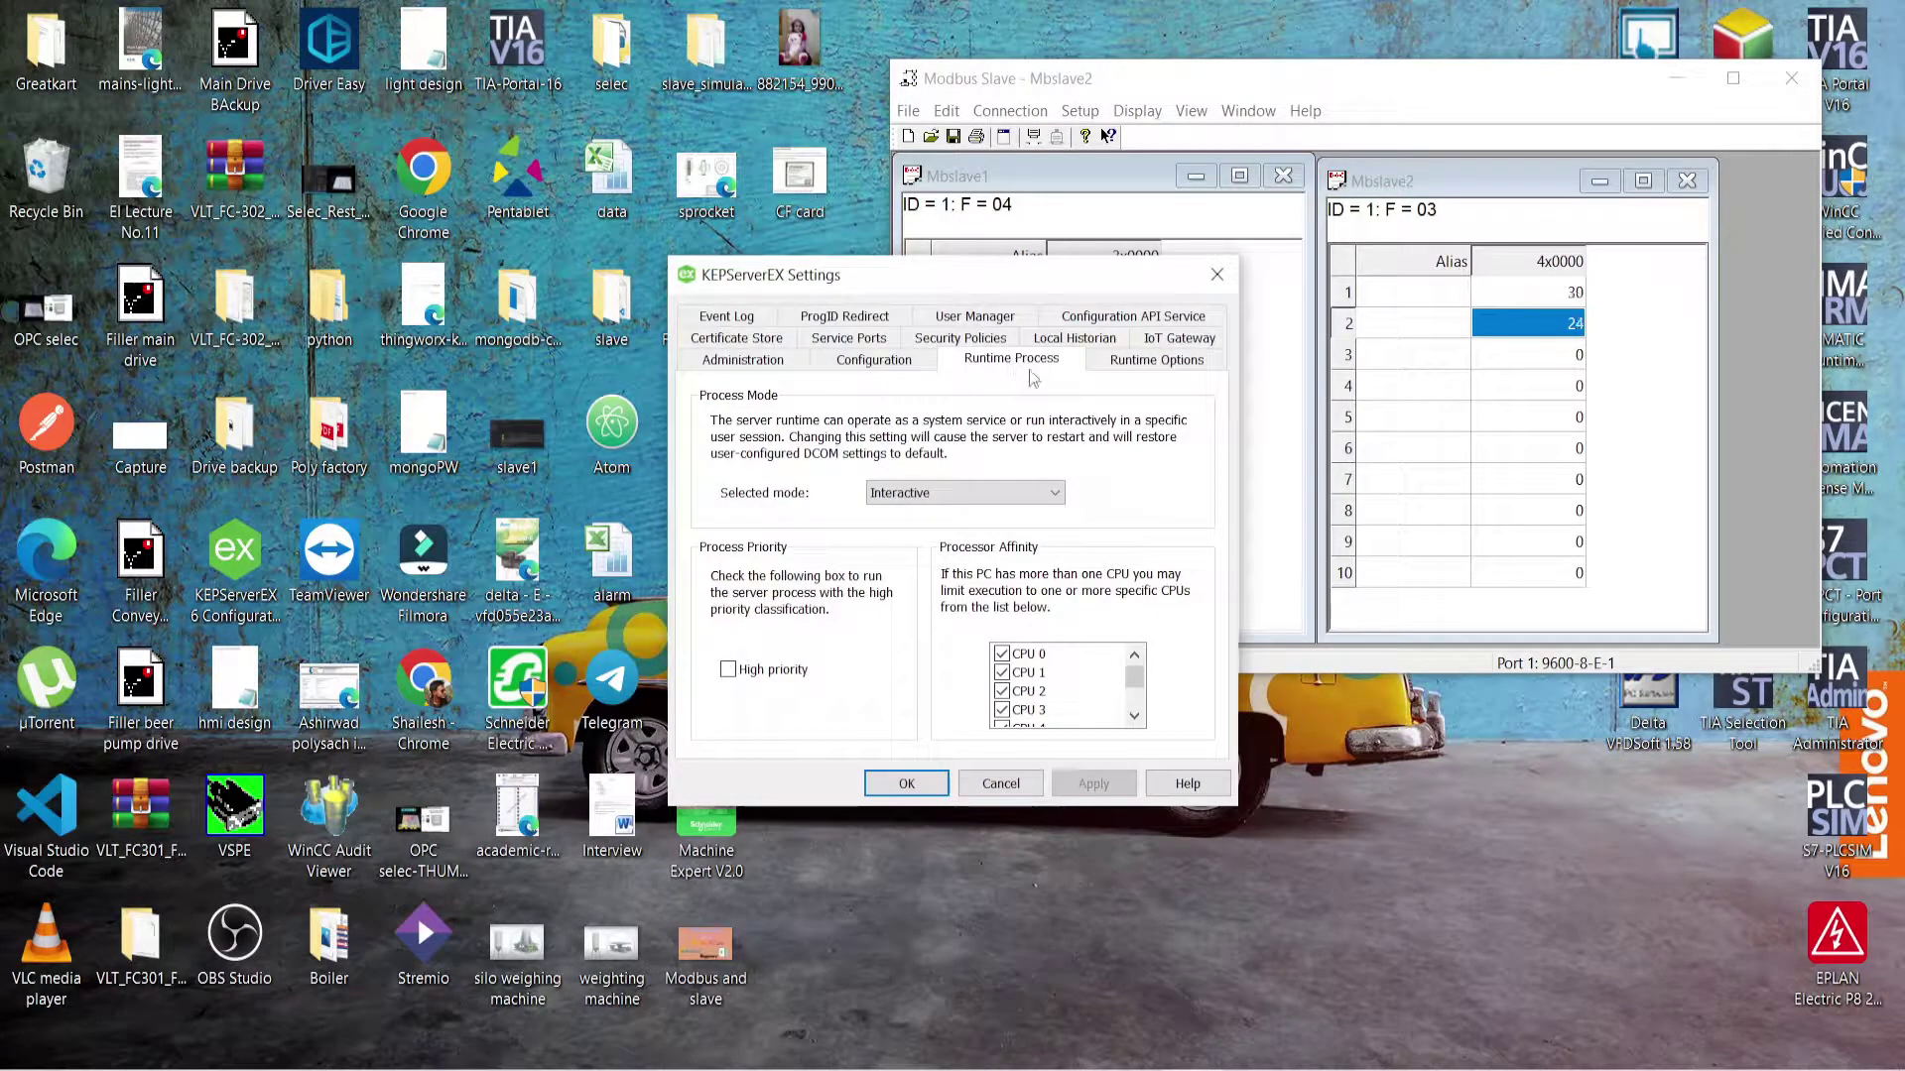
pyautogui.click(1035, 496)
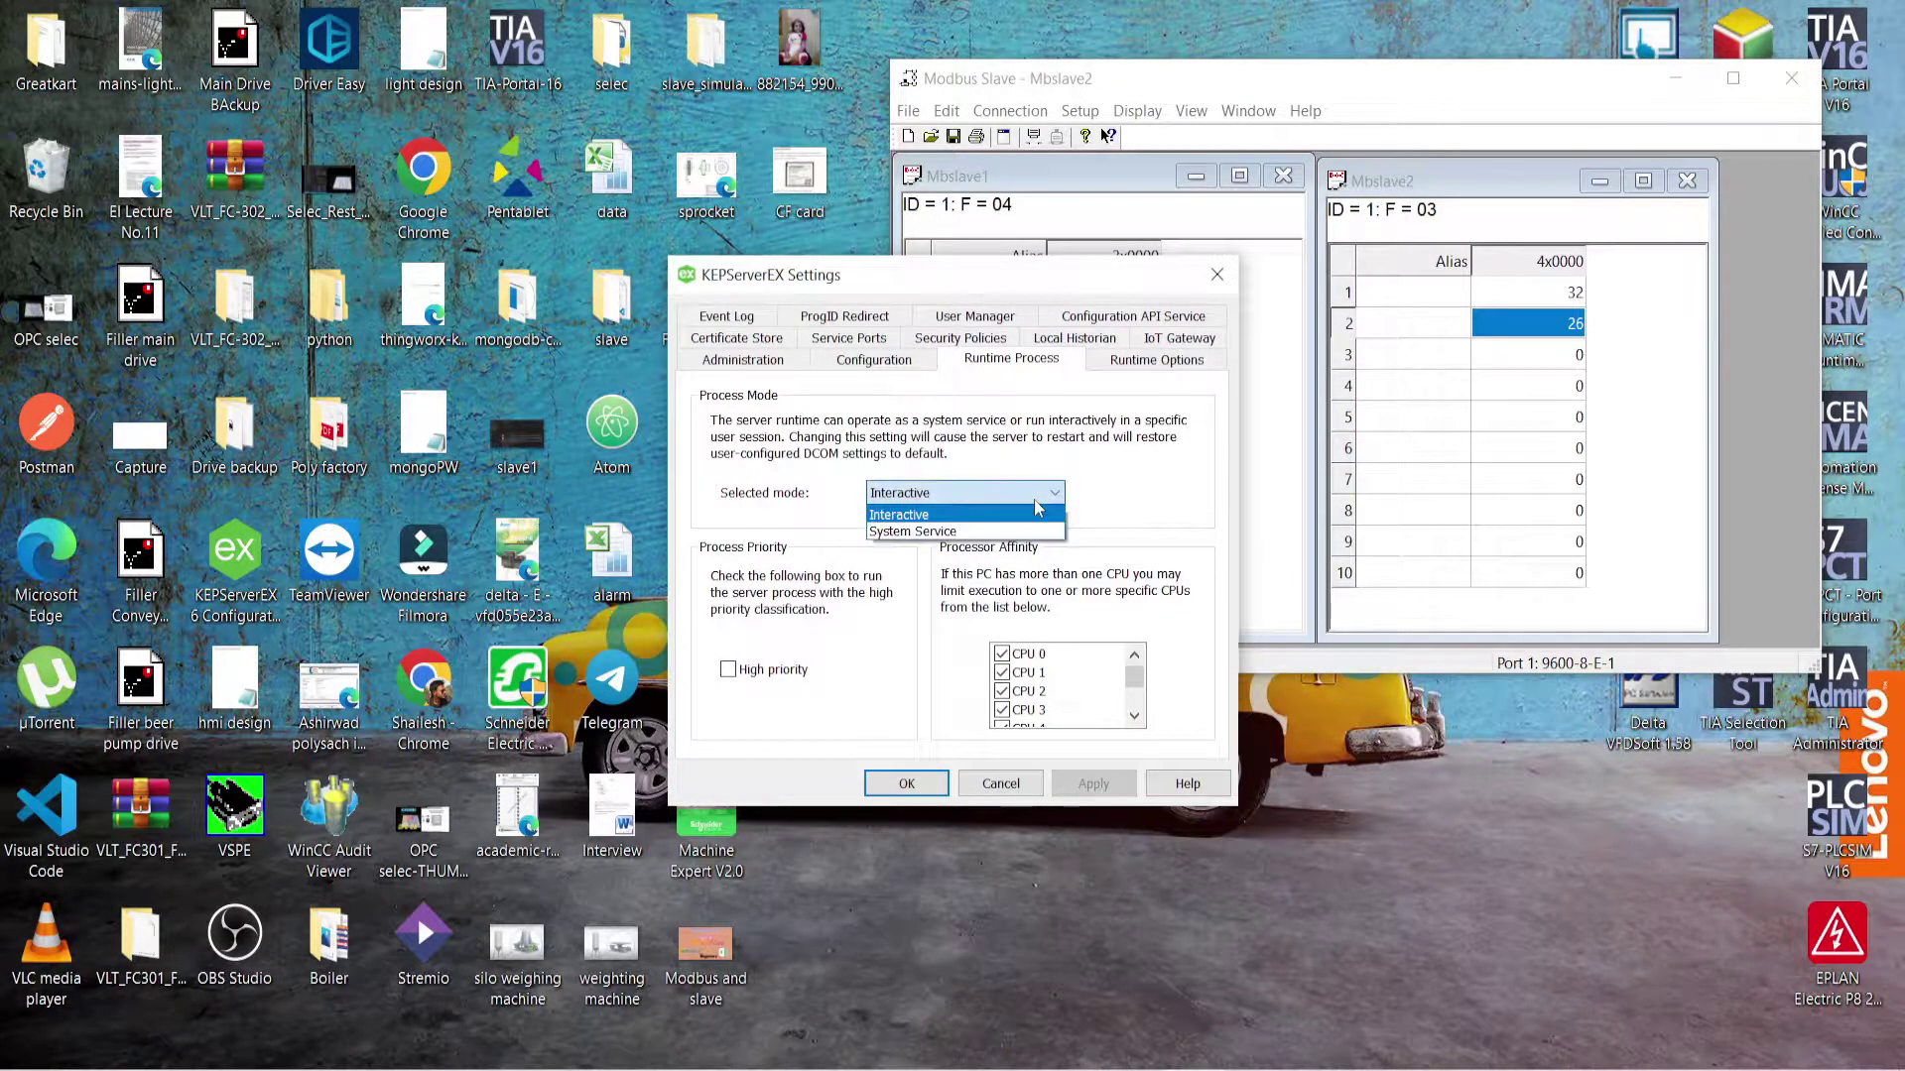
pyautogui.click(974, 515)
pyautogui.click(911, 785)
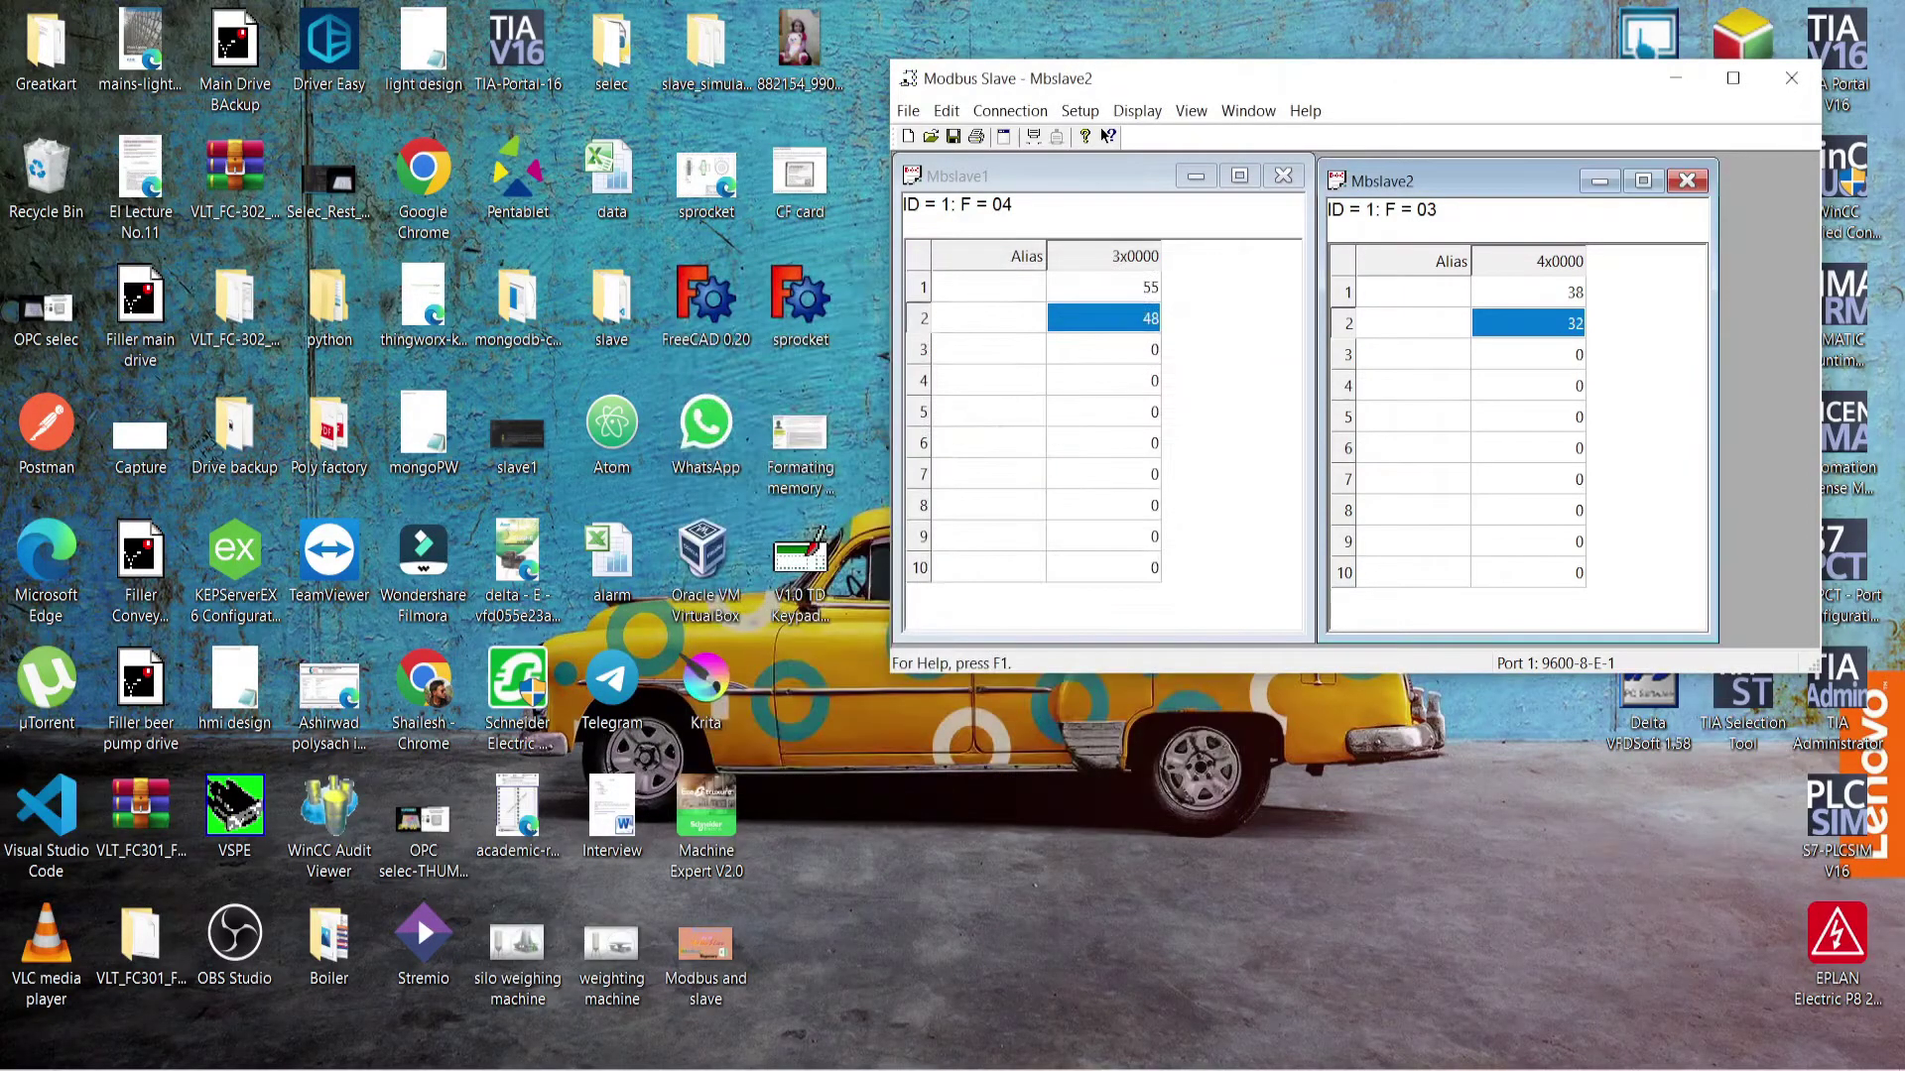
# Step: Bring up KEPServerEX 6 Configuration and review the Delta PLC and Simulator channels under Connectivity
pyautogui.hotkey('alt', 'Tab')
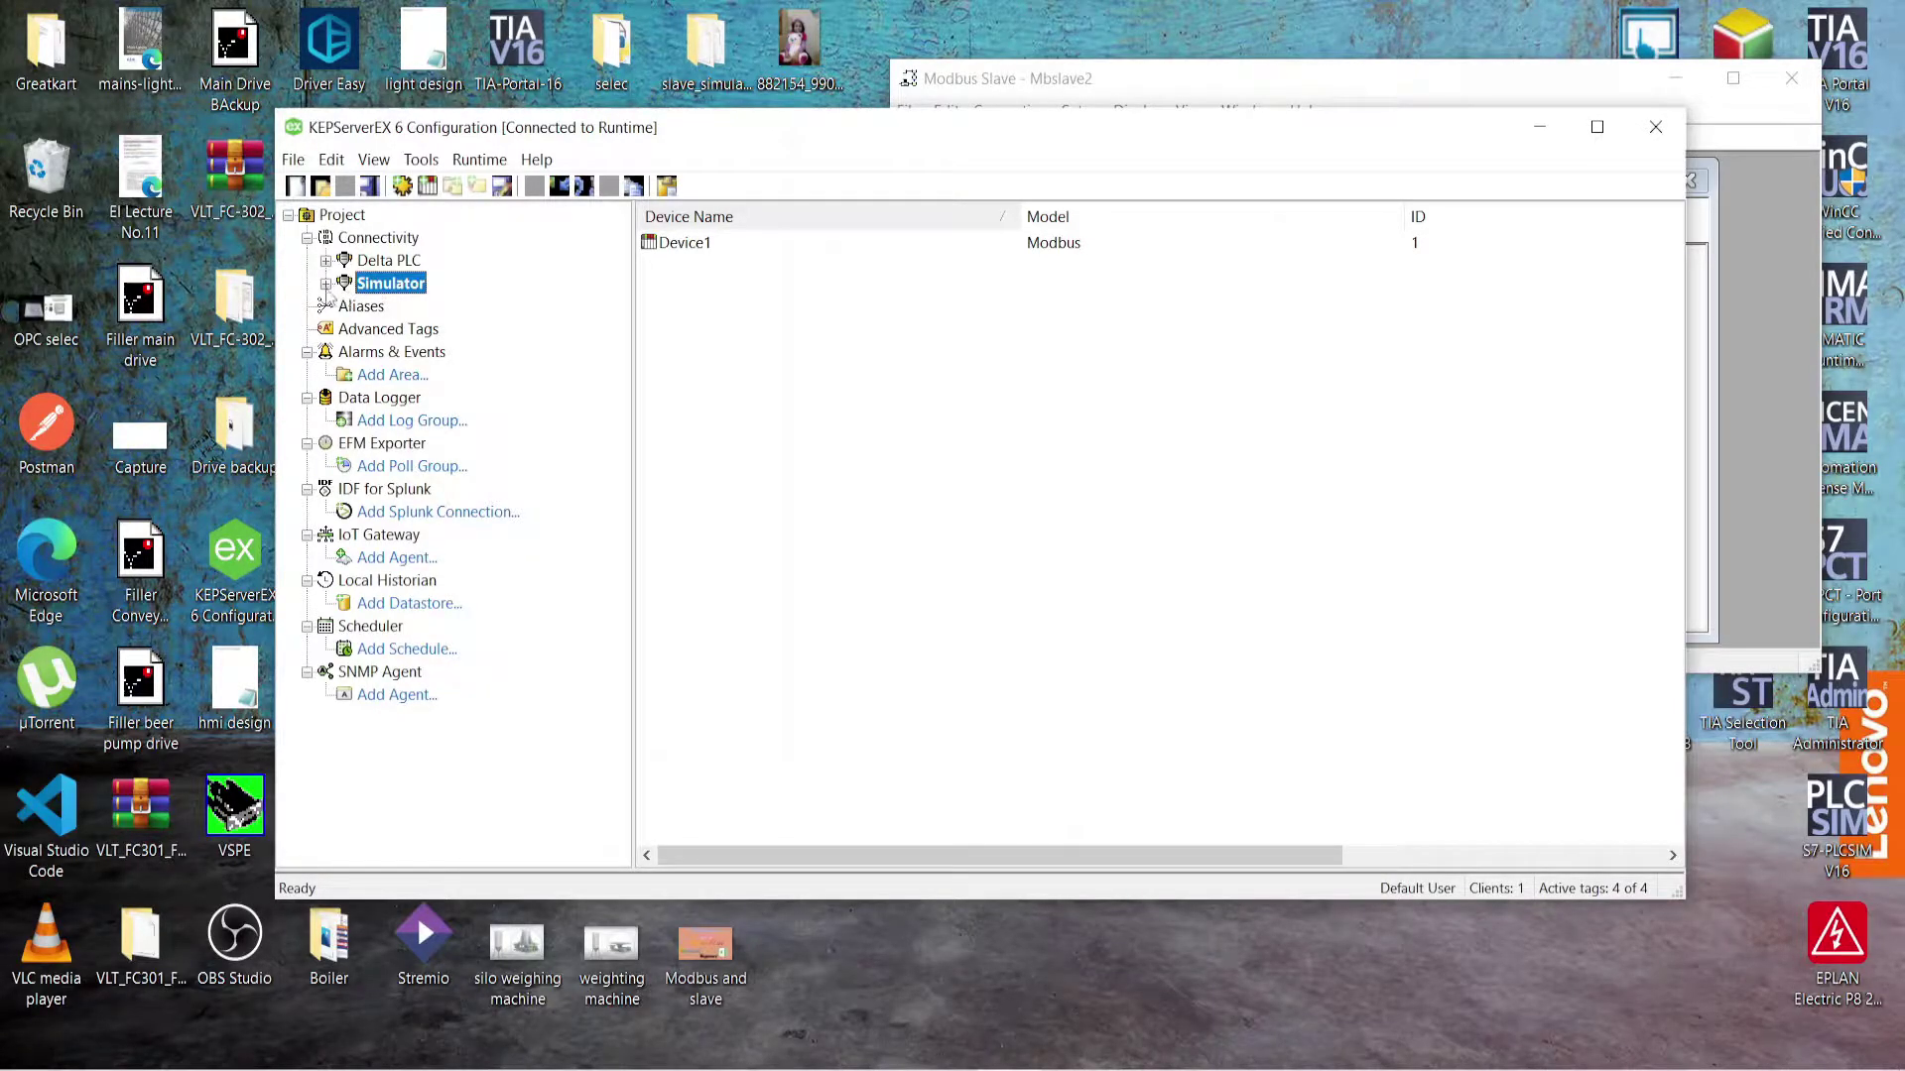
pyautogui.click(326, 284)
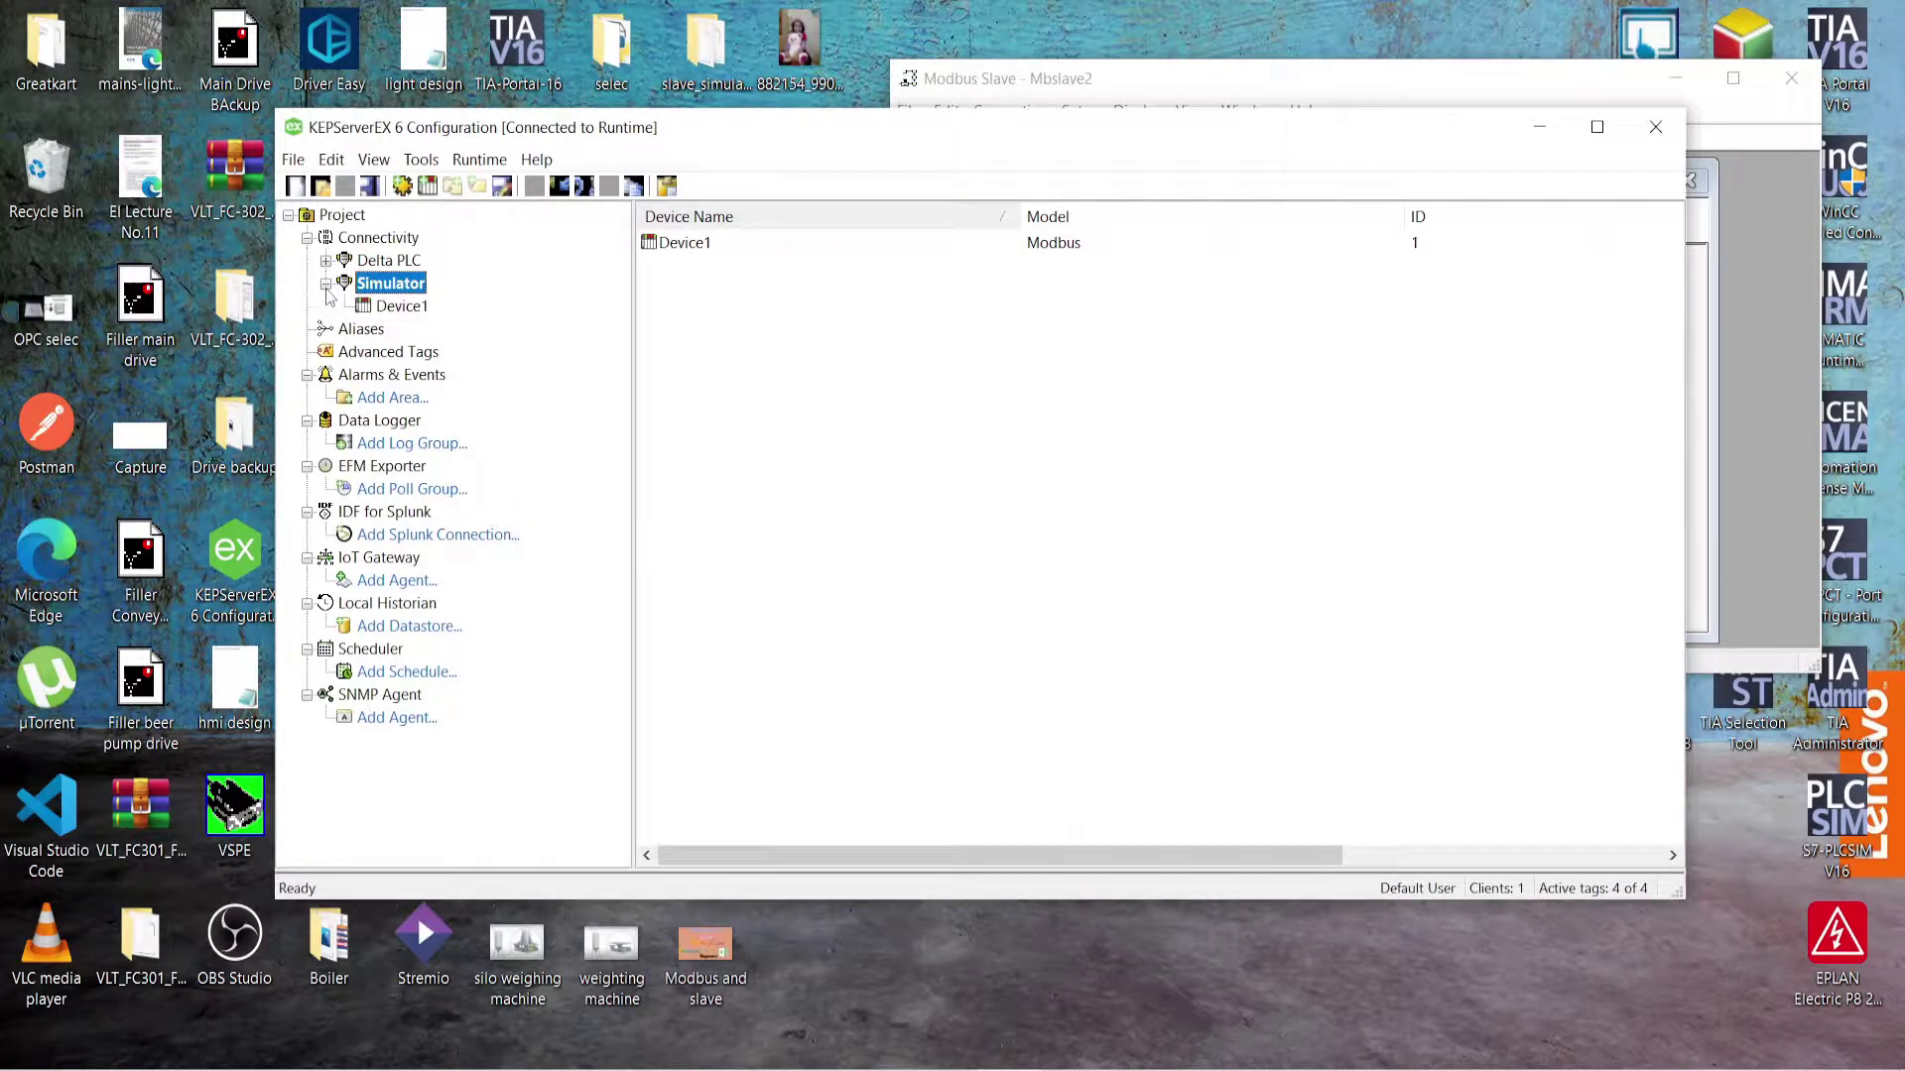
pyautogui.click(325, 284)
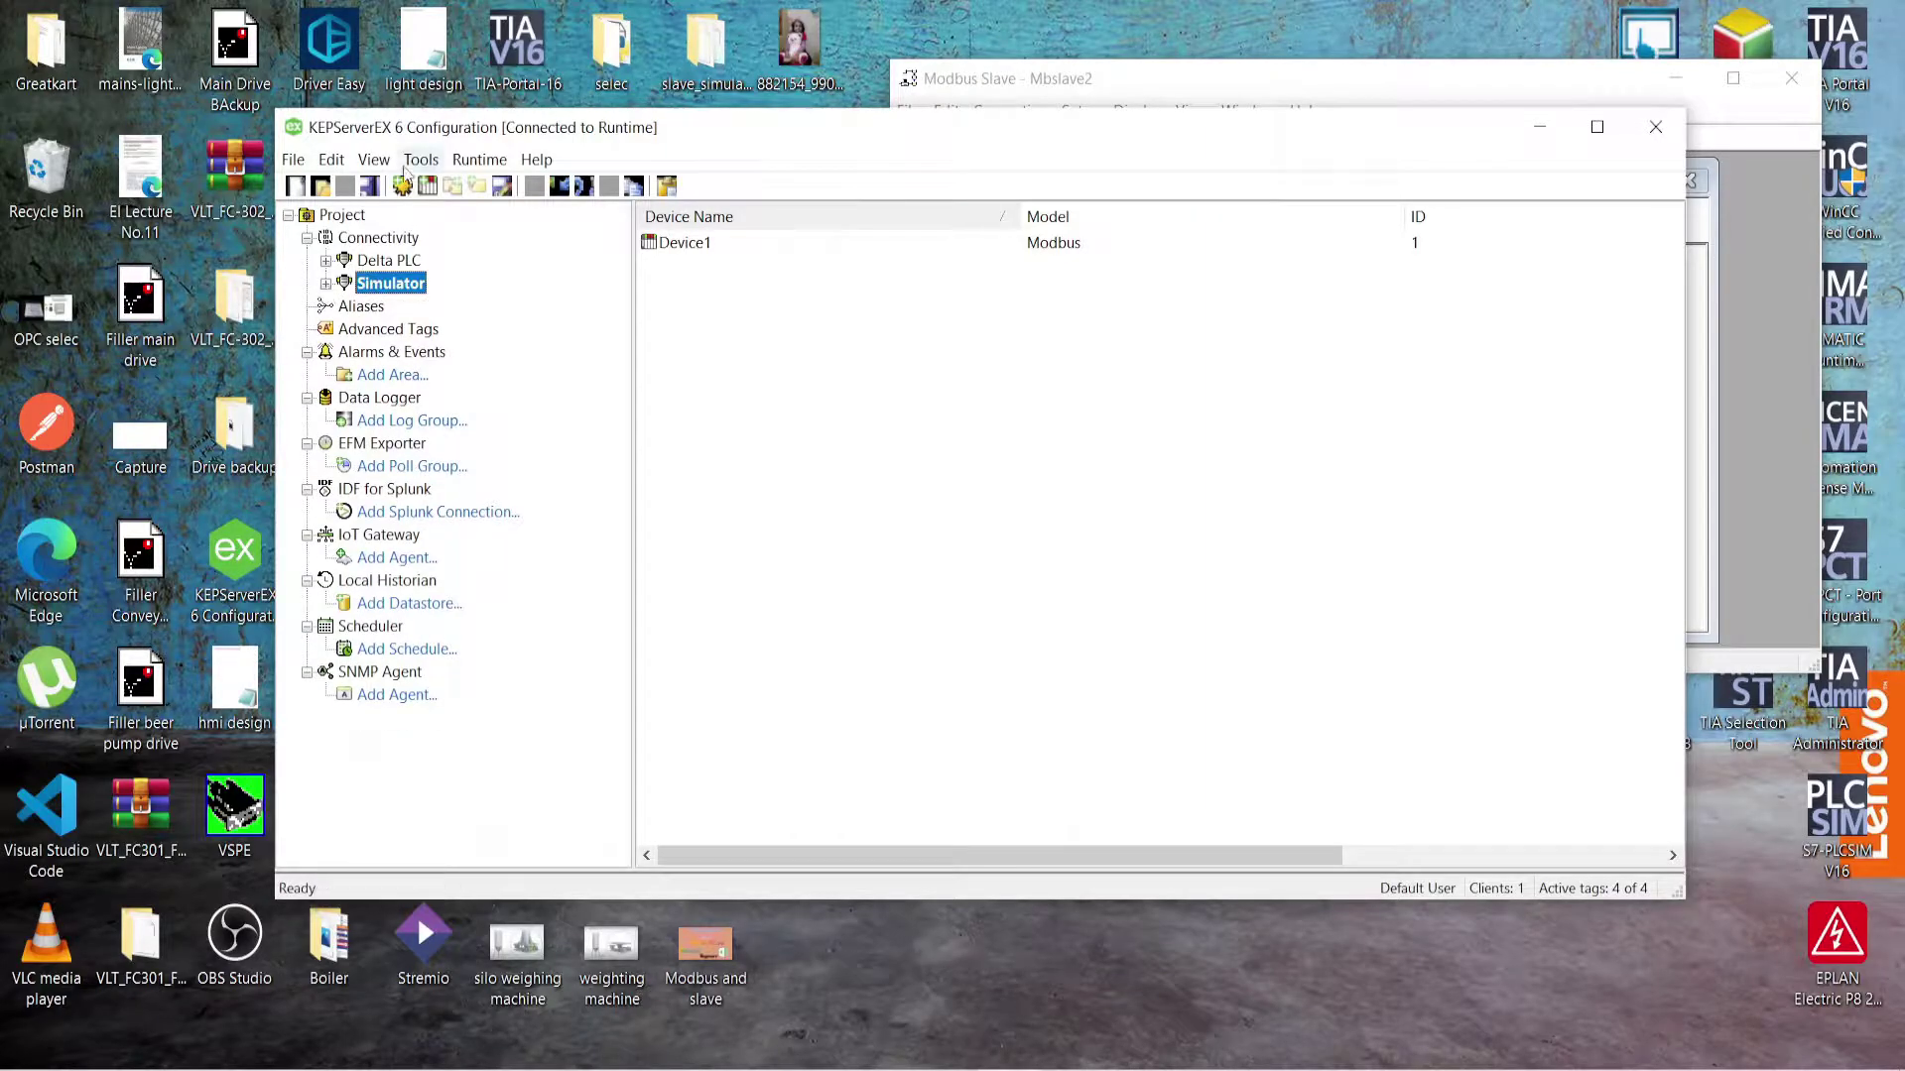
pyautogui.click(345, 216)
pyautogui.rightClick(349, 220)
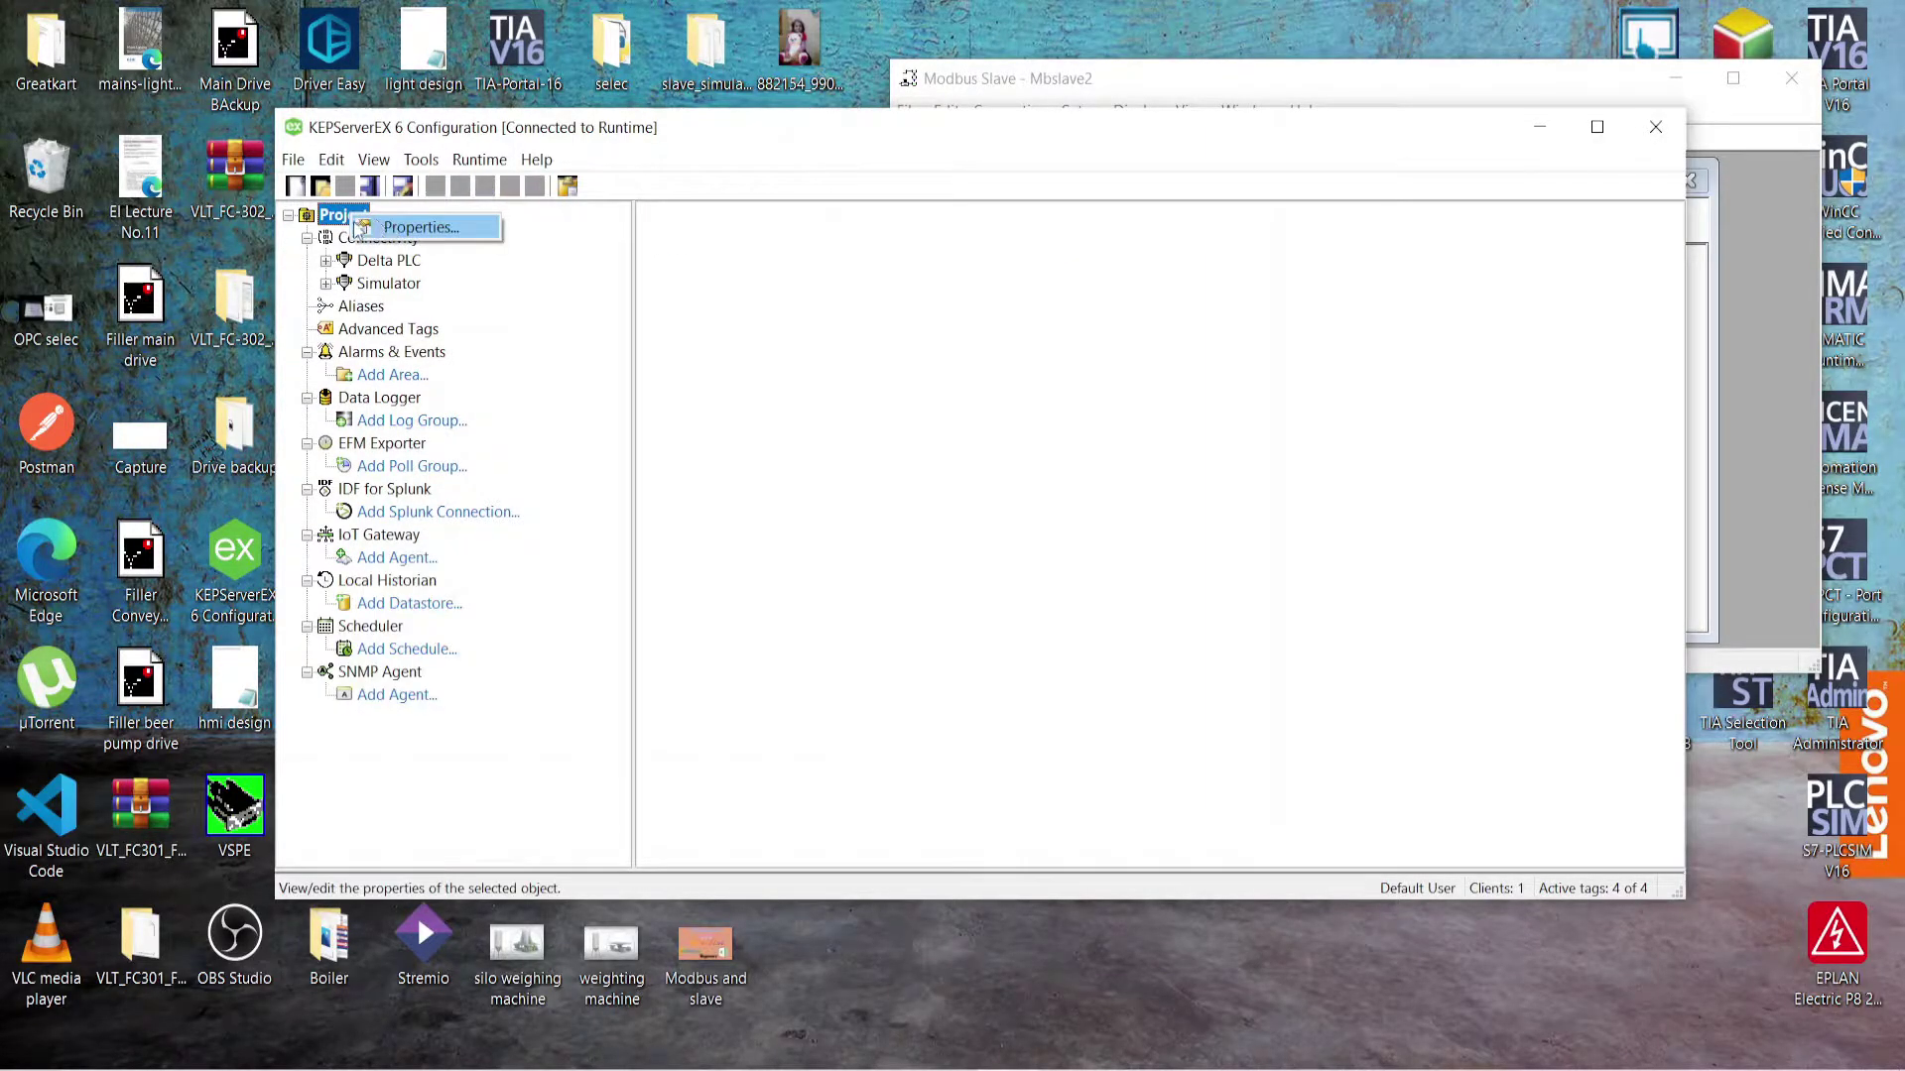
pyautogui.click(347, 243)
pyautogui.click(347, 241)
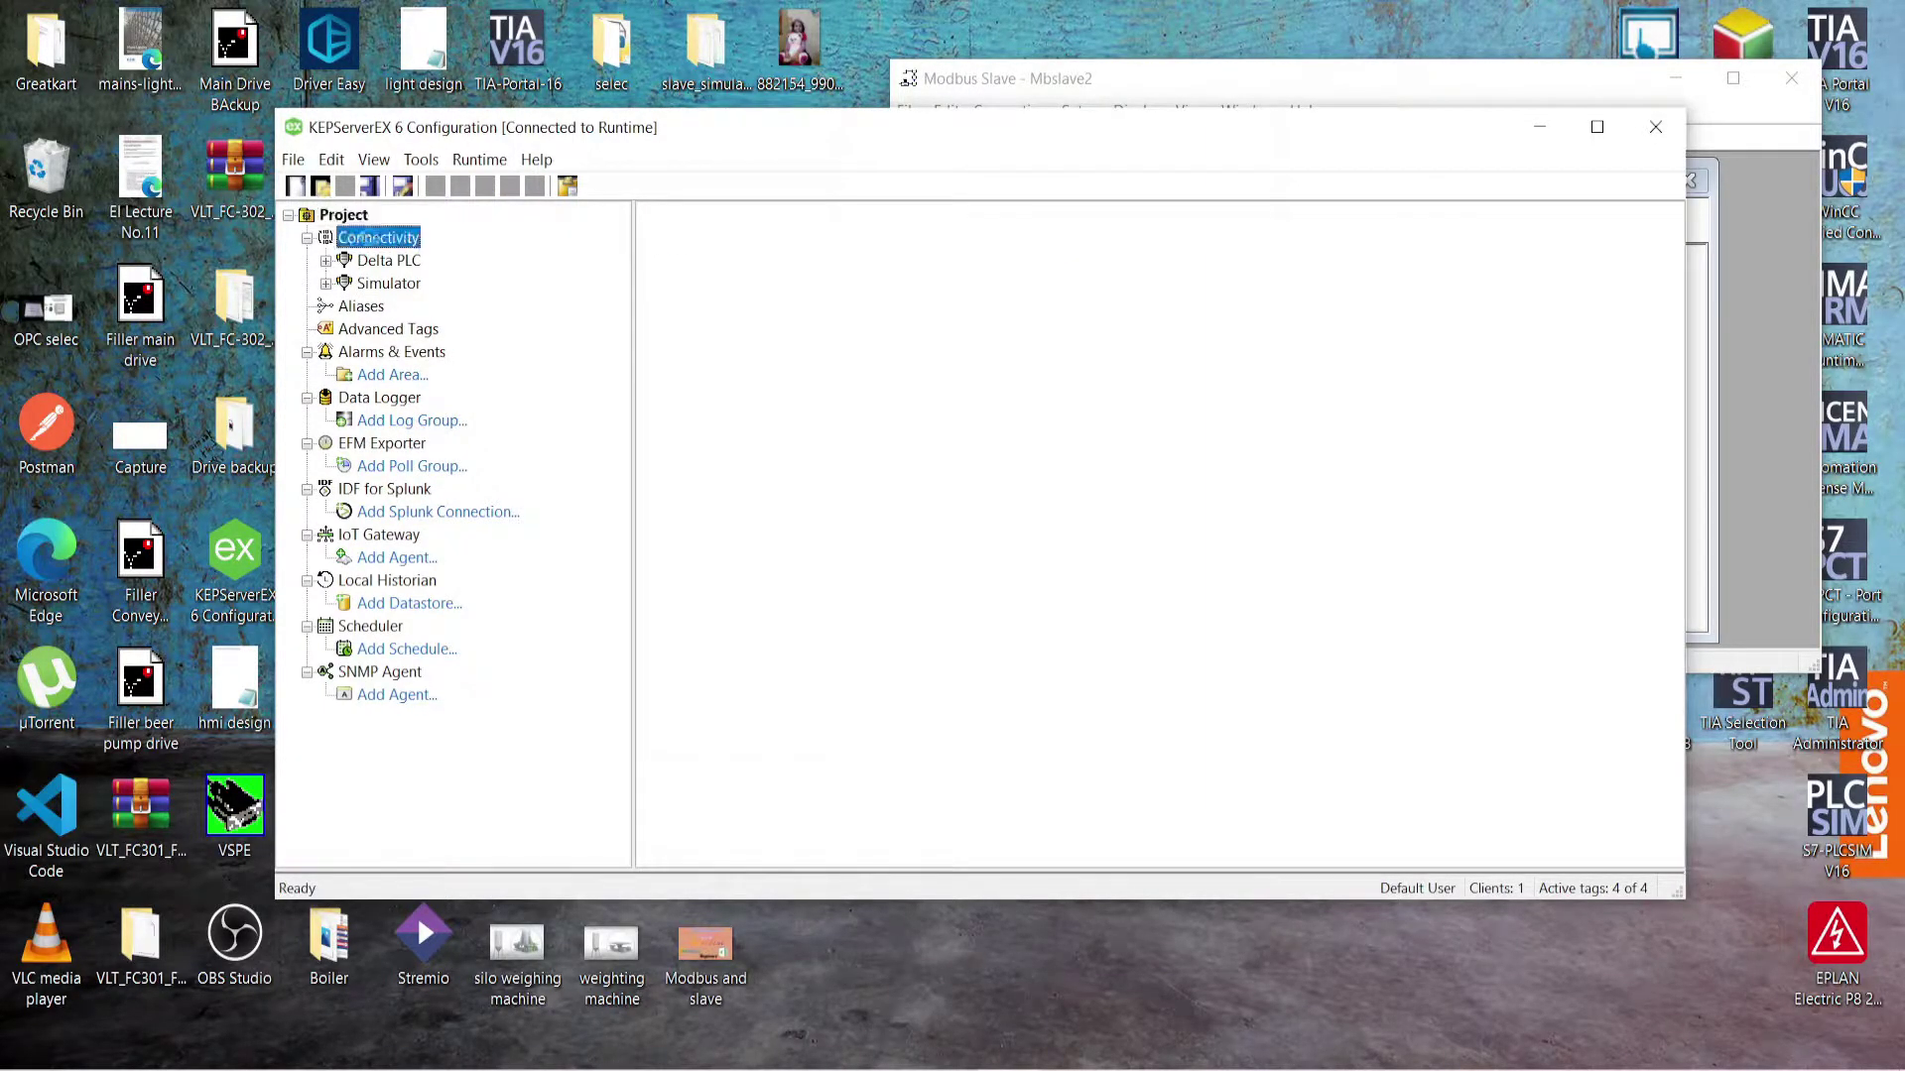
pyautogui.click(350, 218)
pyautogui.click(359, 239)
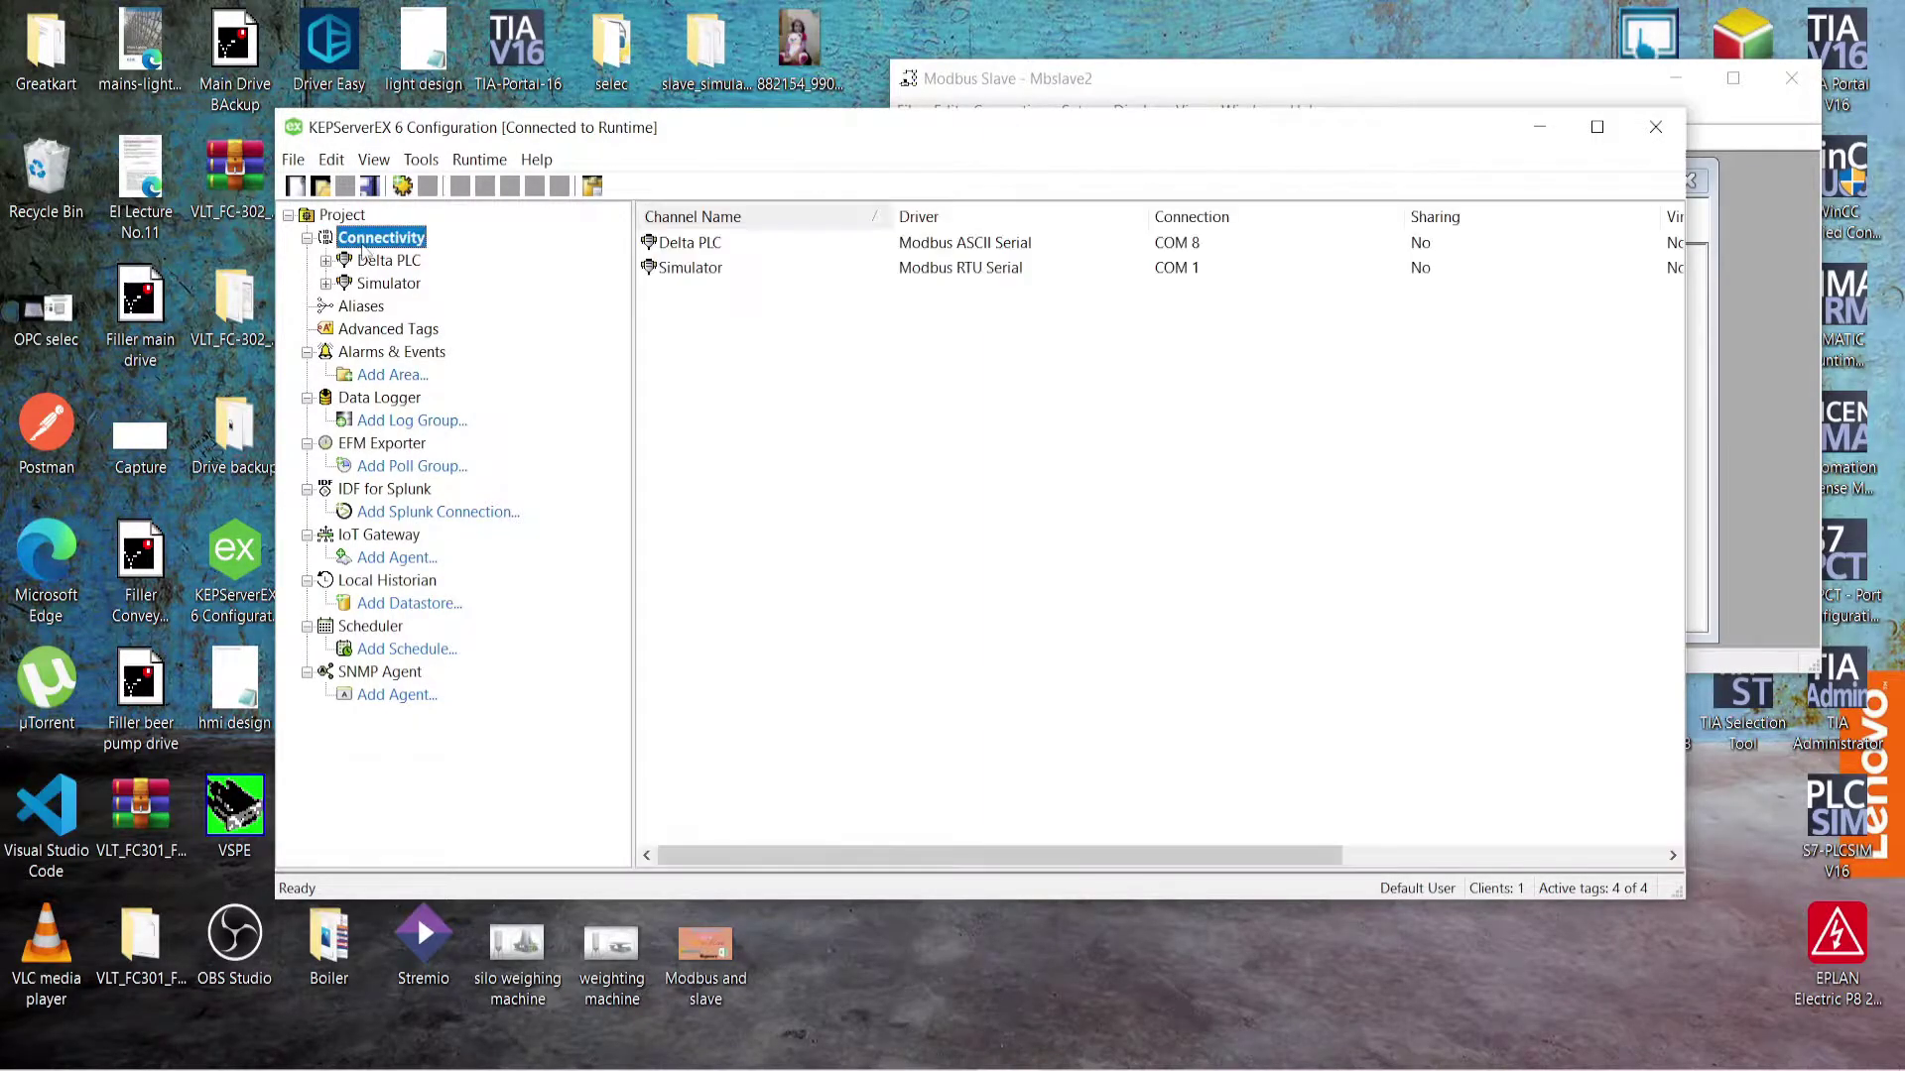
pyautogui.rightClick(359, 240)
# Step: Start a new channel of type Modbus RTU Serial and advance to the naming page
pyautogui.click(426, 258)
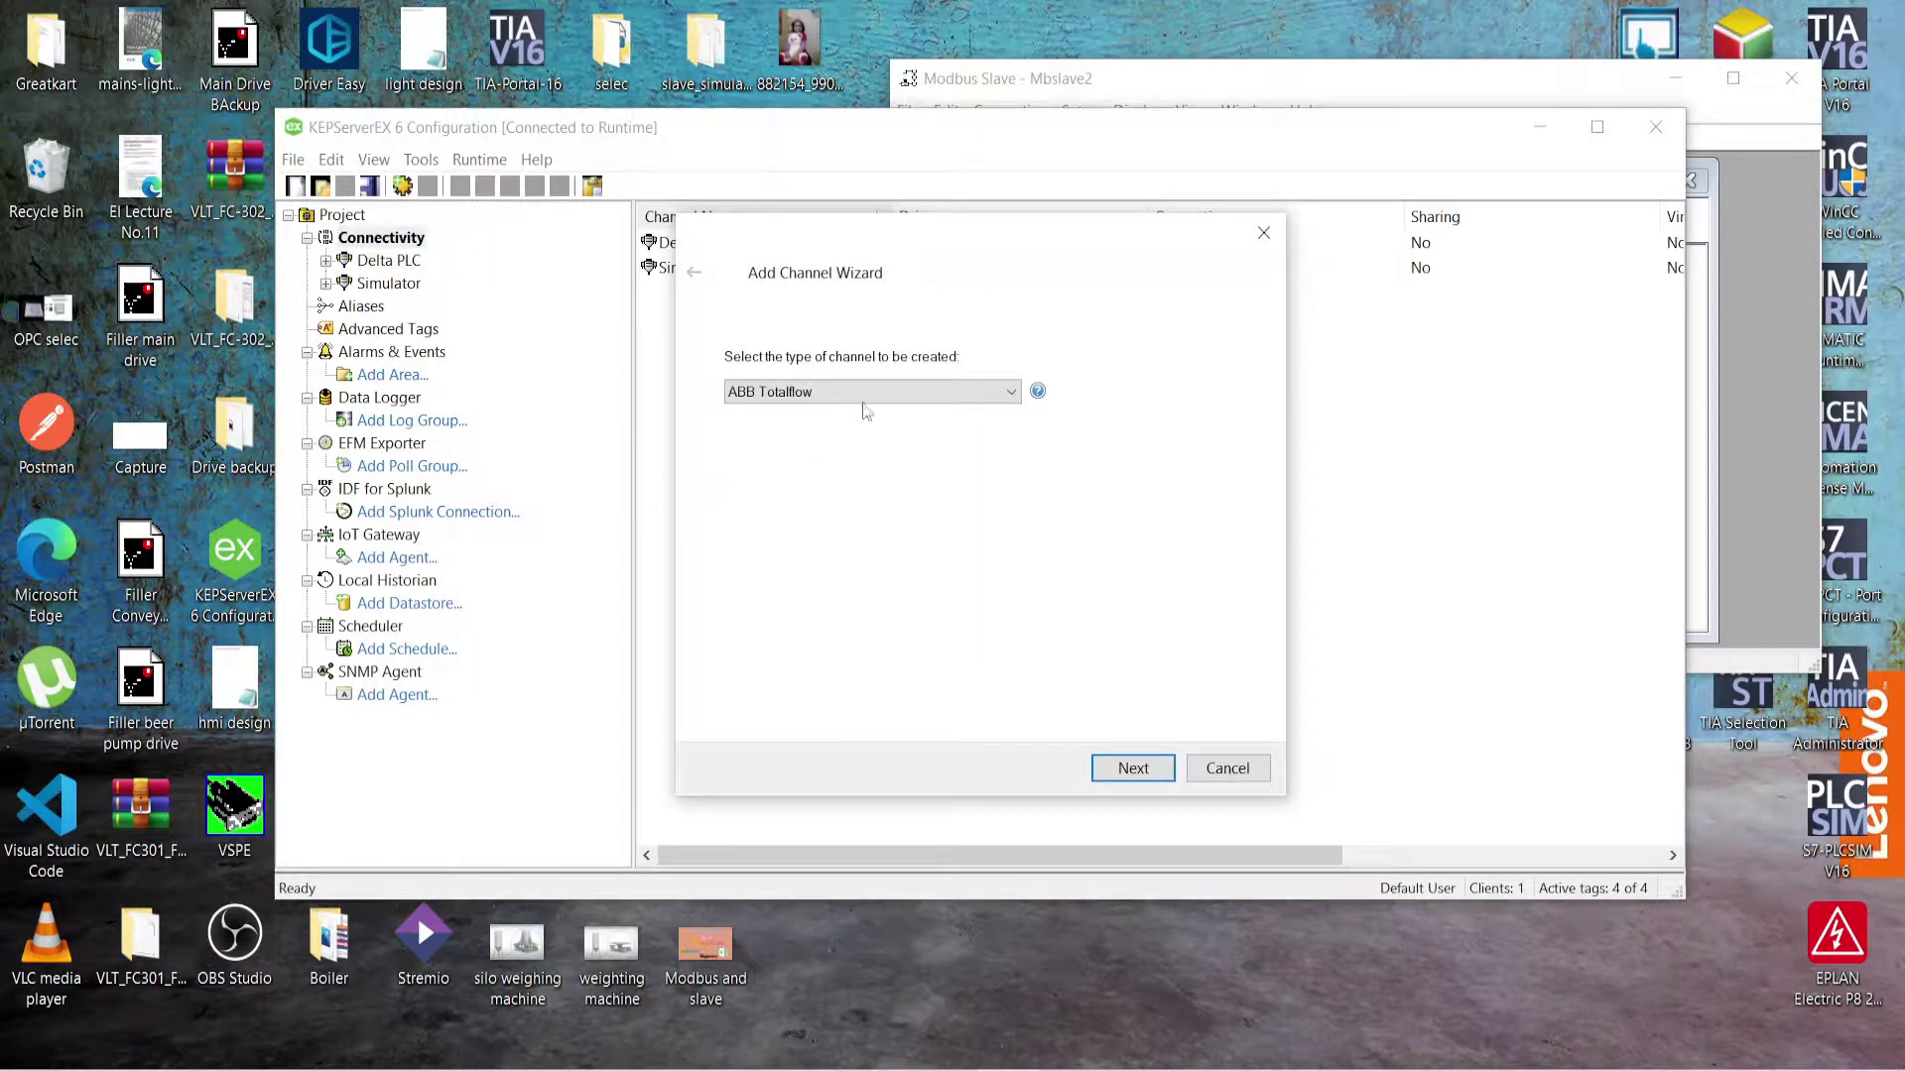
pyautogui.click(859, 392)
pyautogui.scroll(-2, 839, 528)
pyautogui.scroll(-20, 838, 527)
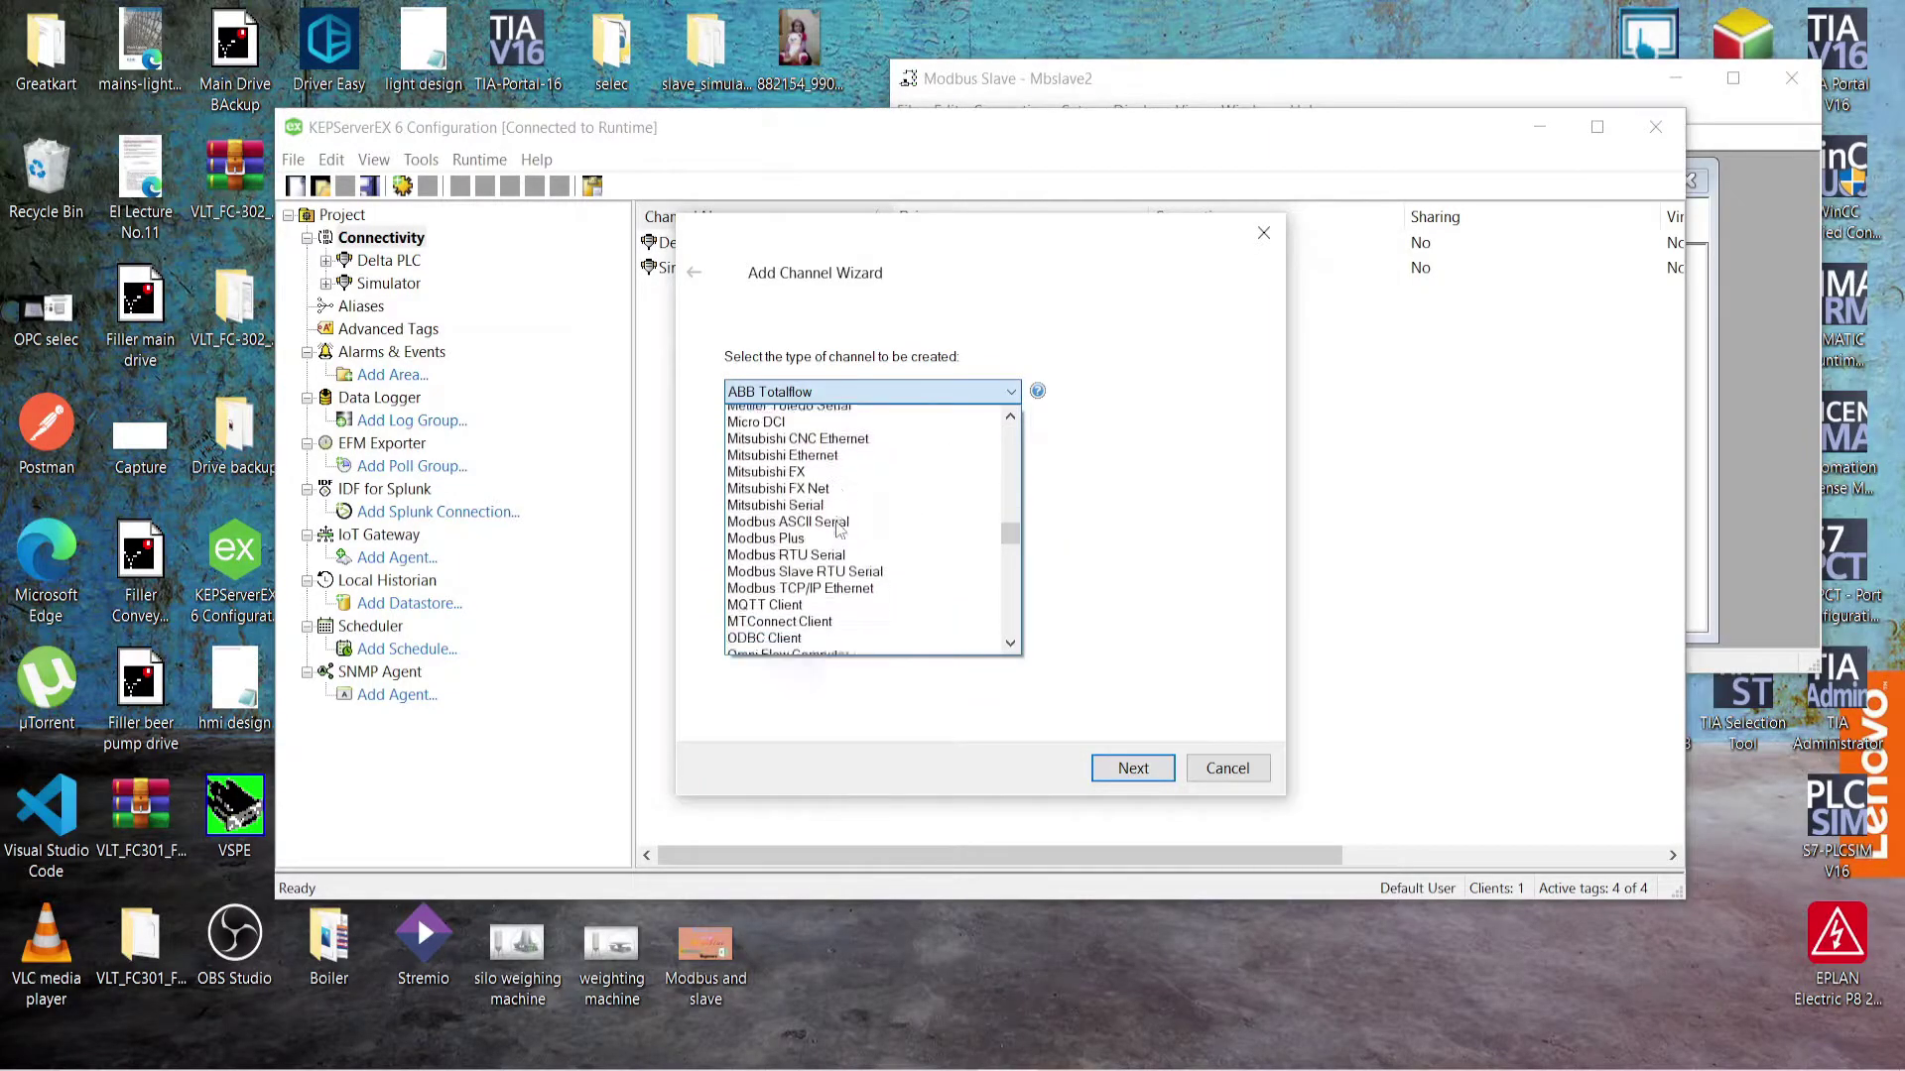
pyautogui.scroll(-3, 839, 528)
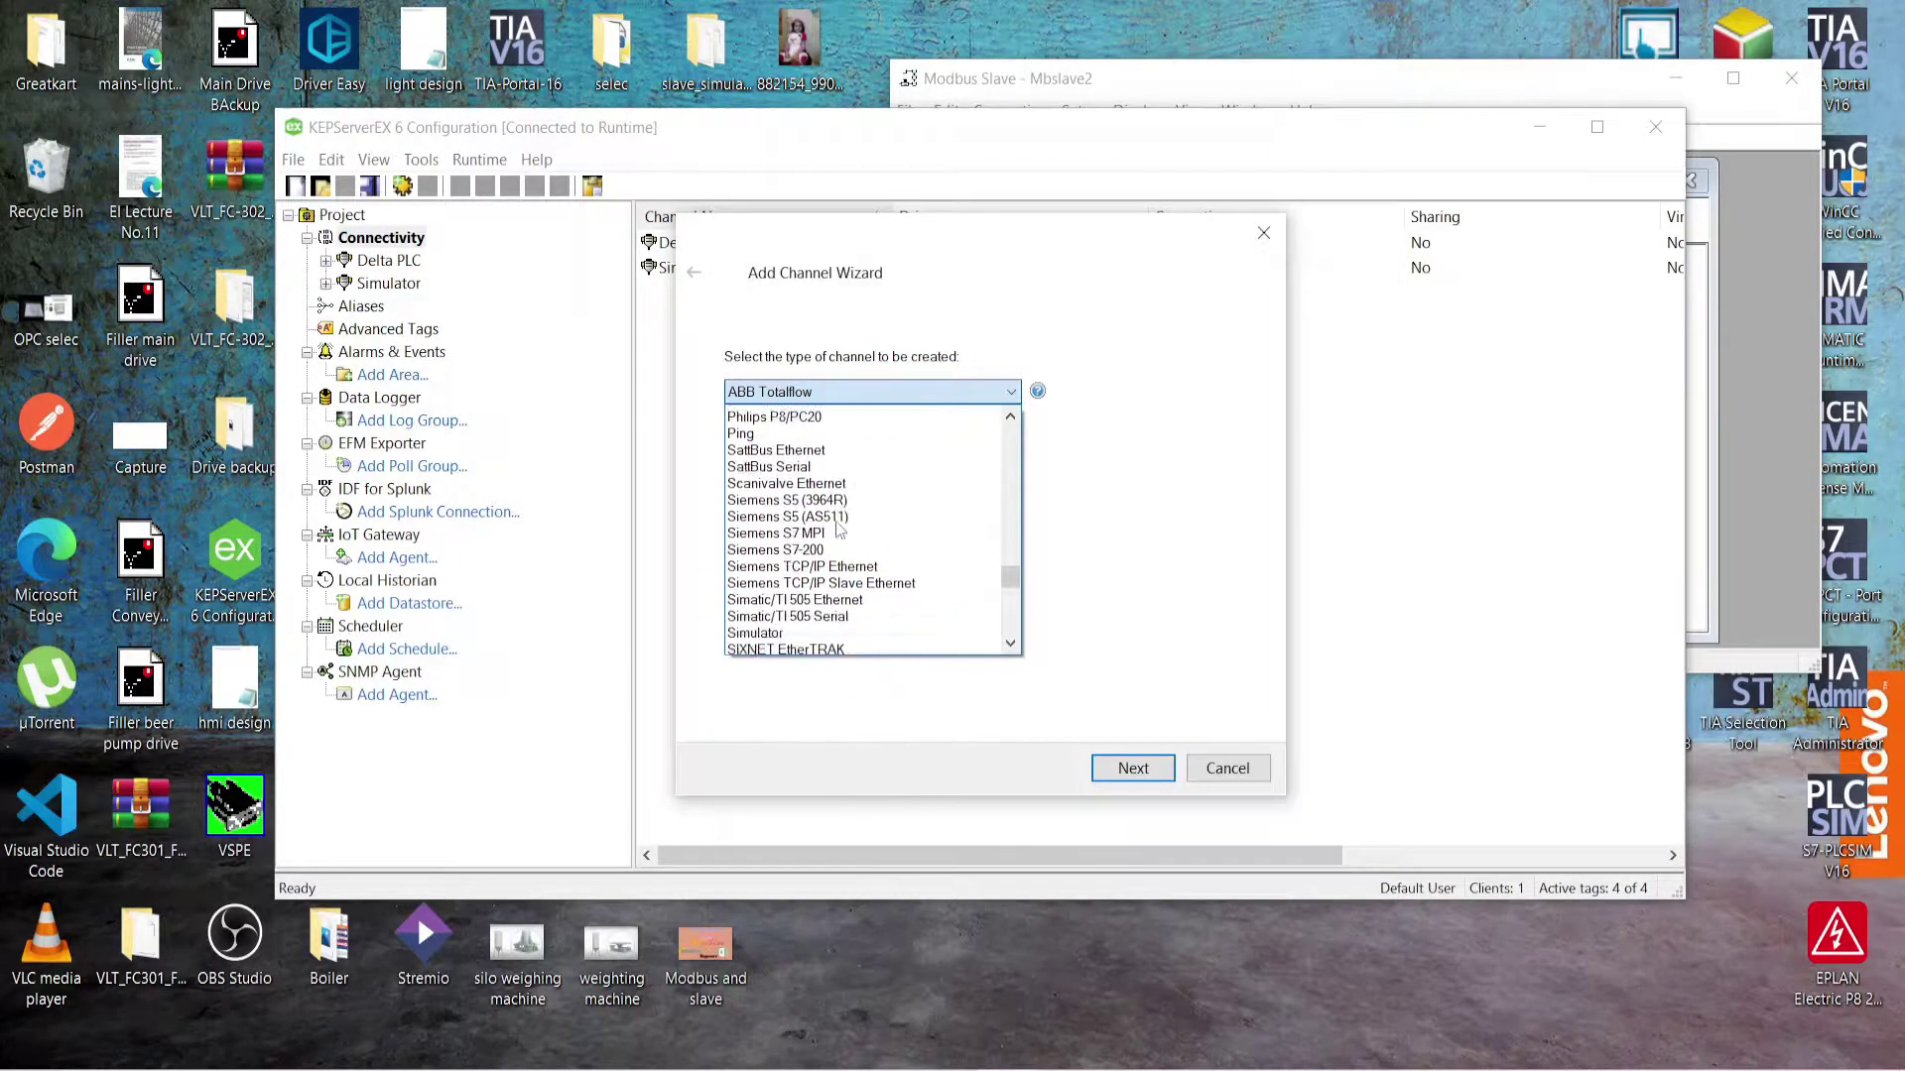
pyautogui.scroll(-7, 831, 548)
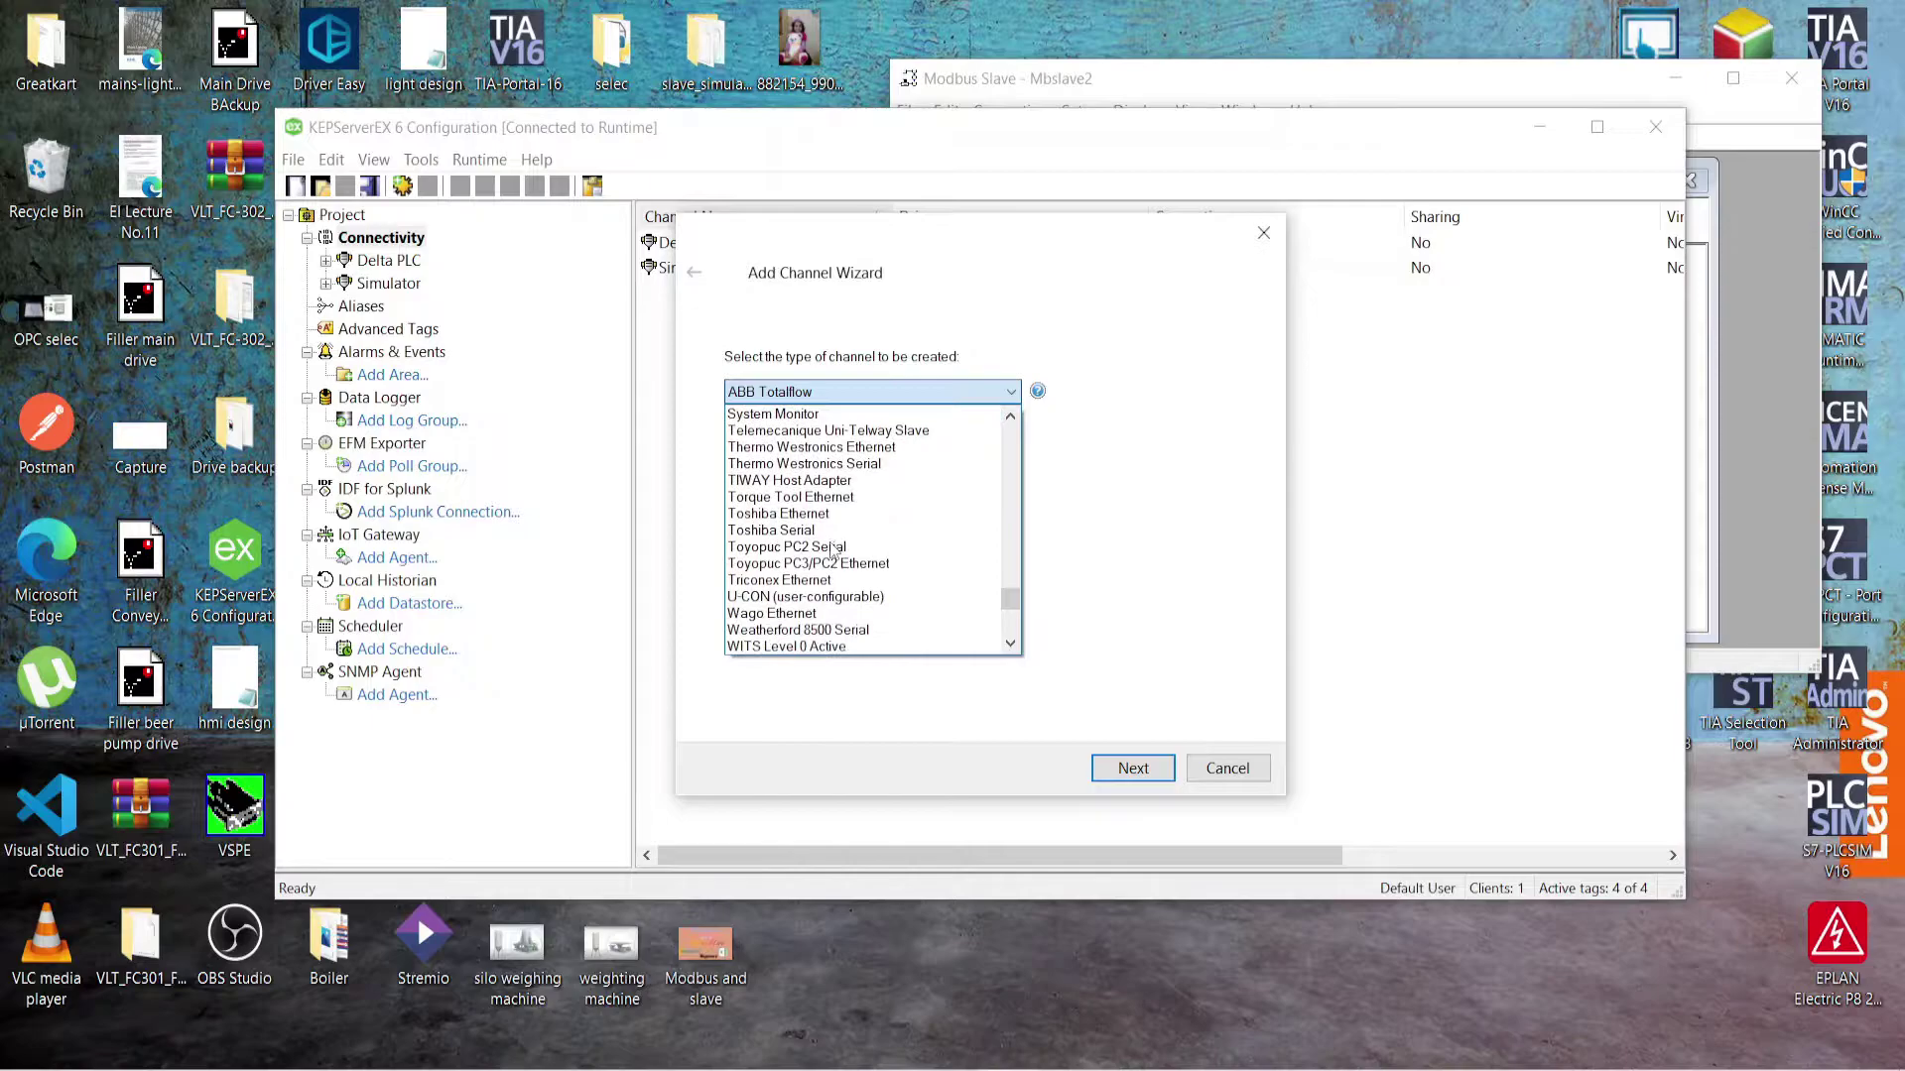
pyautogui.scroll(12, 832, 549)
pyautogui.scroll(5, 832, 549)
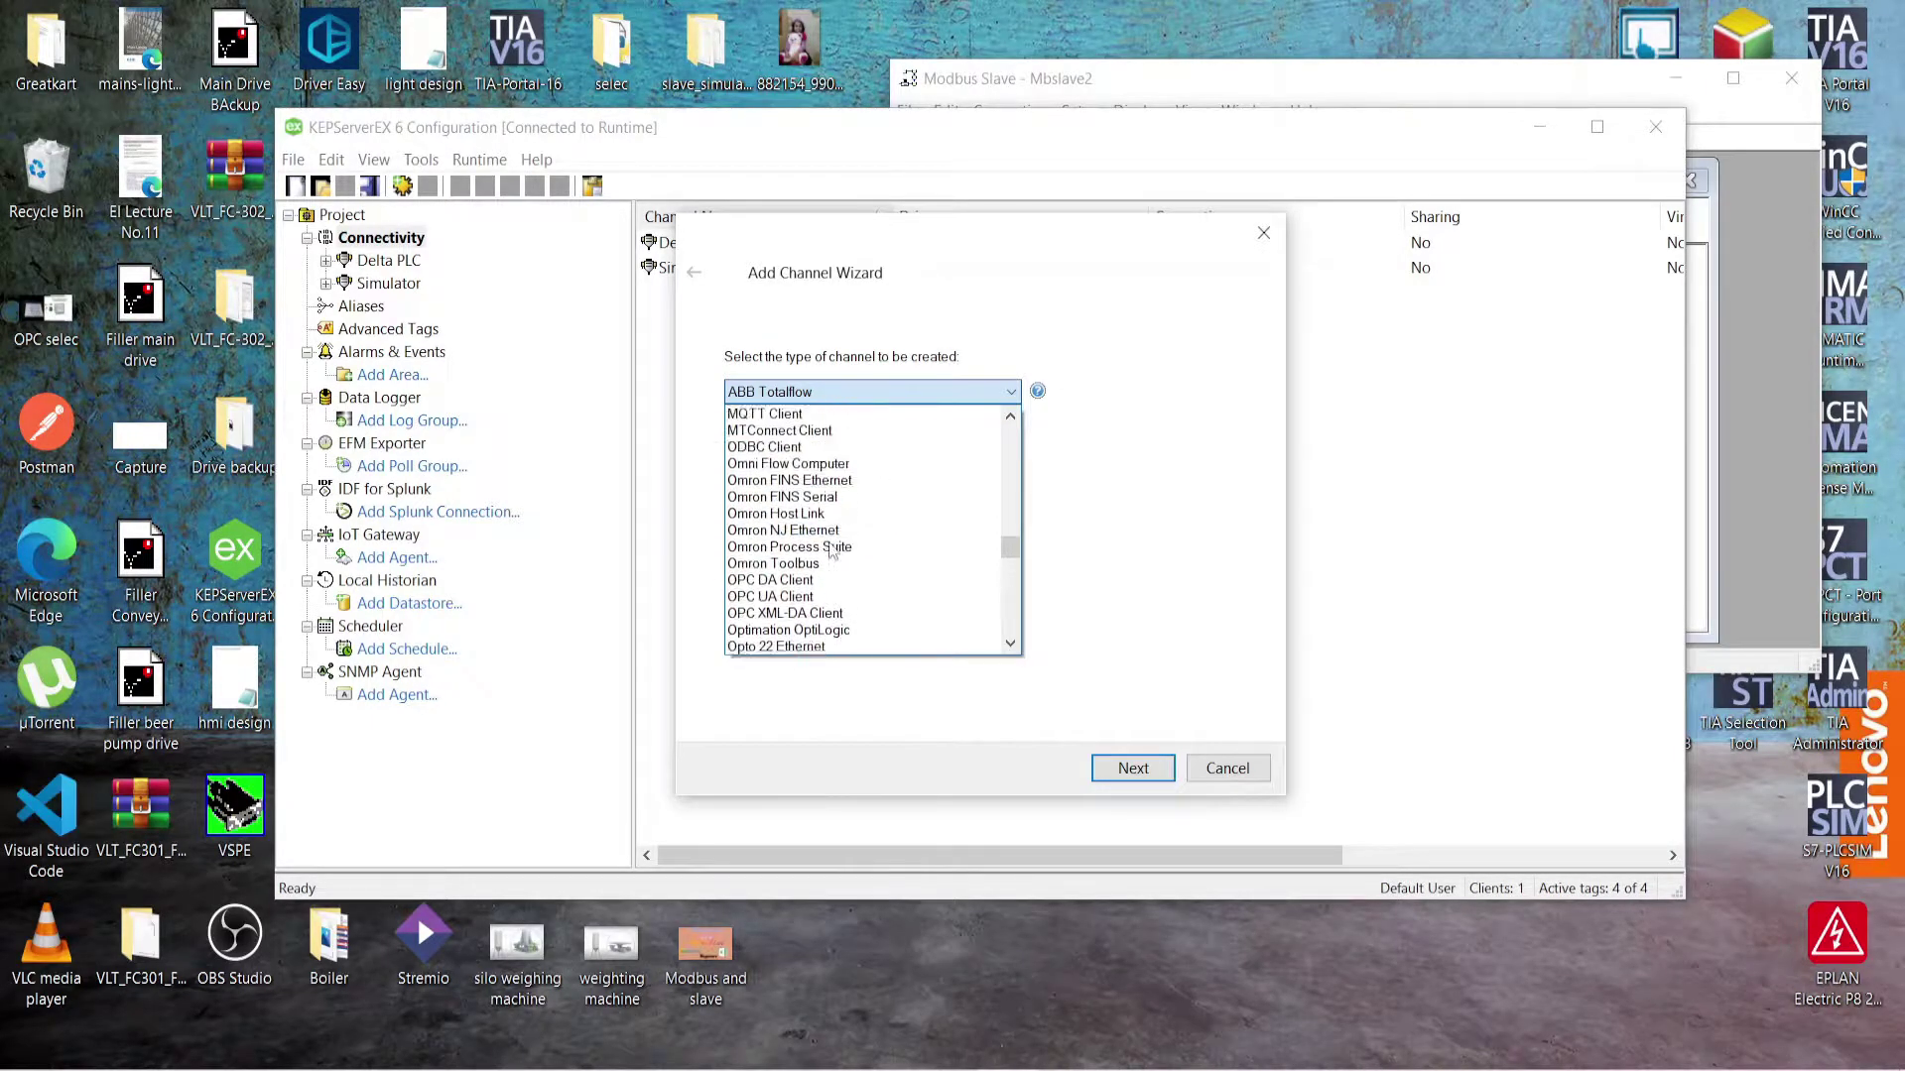
pyautogui.scroll(1, 829, 549)
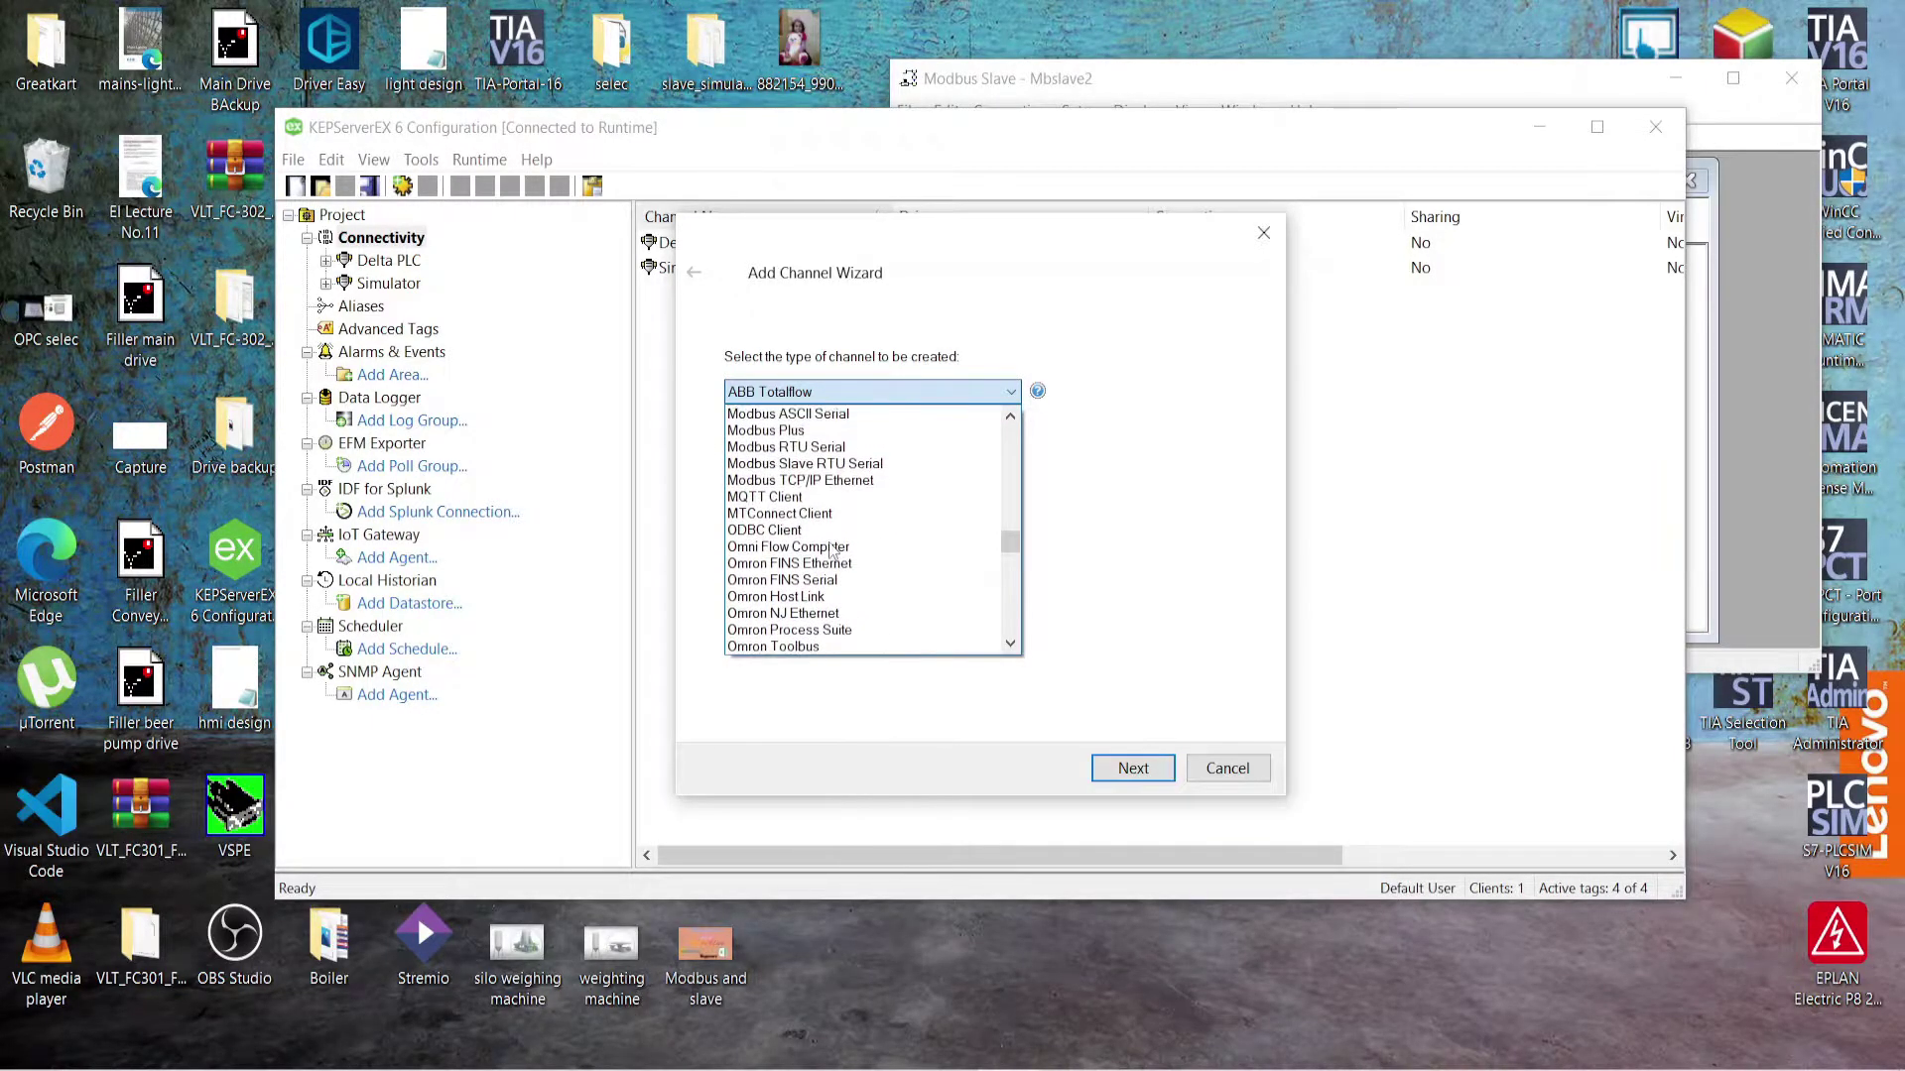
pyautogui.click(779, 452)
pyautogui.click(1133, 769)
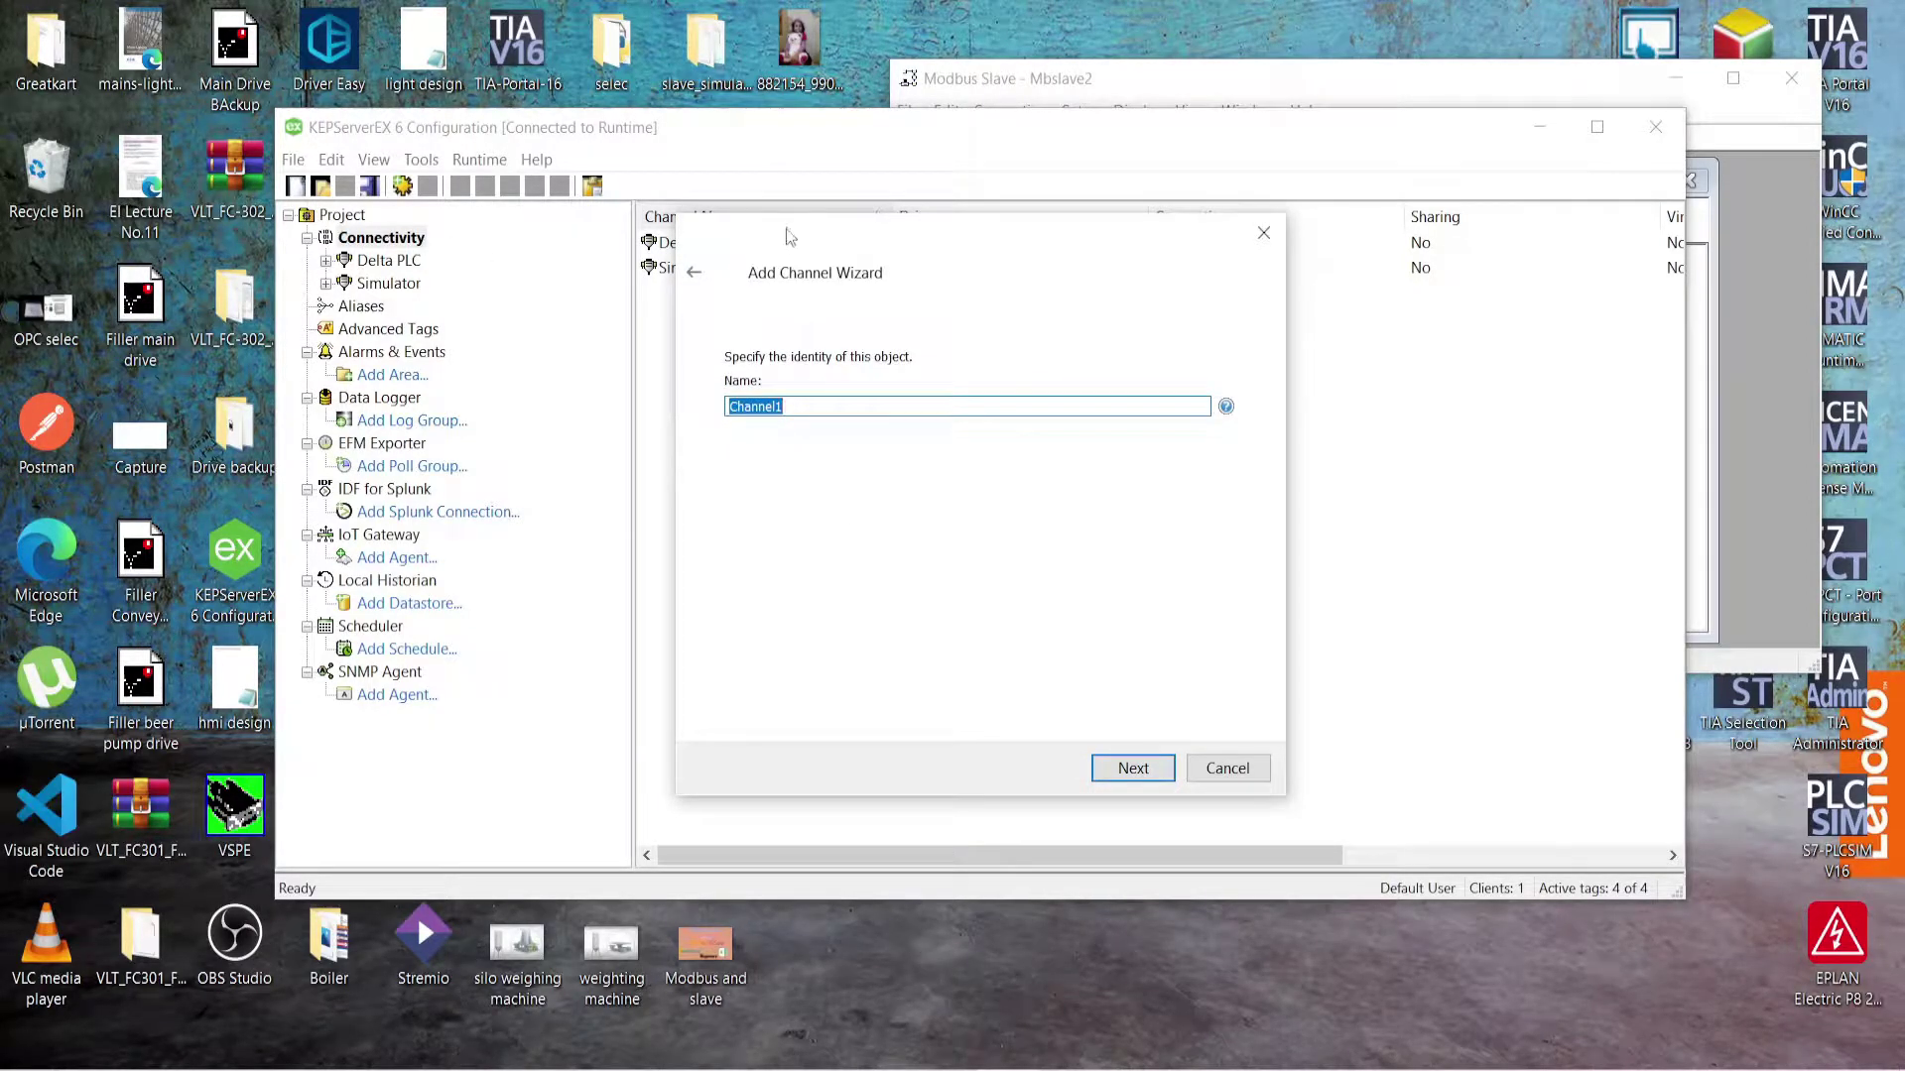
# Step: Name the new channel siemens
pyautogui.moveTo(786, 228); pyautogui.dragTo(1035, 240)
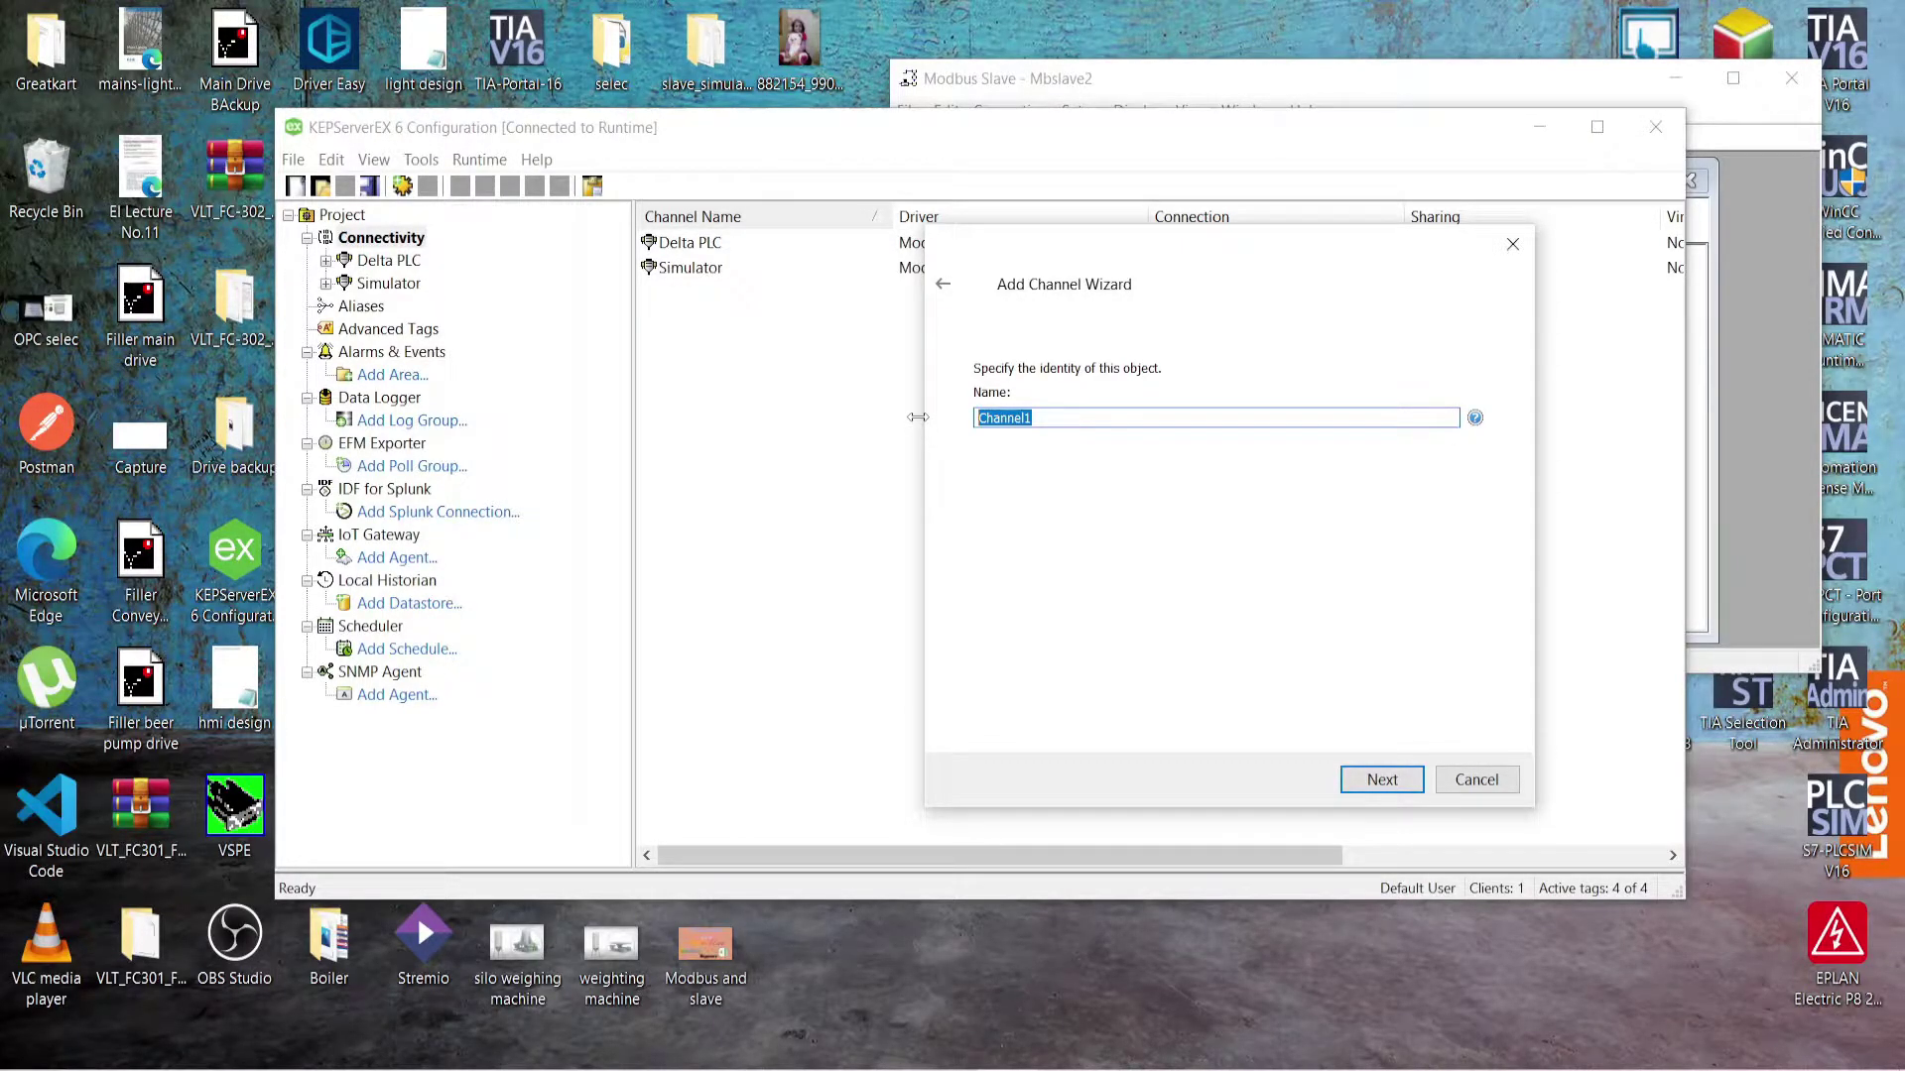
pyautogui.write('siemens')
pyautogui.click(1381, 779)
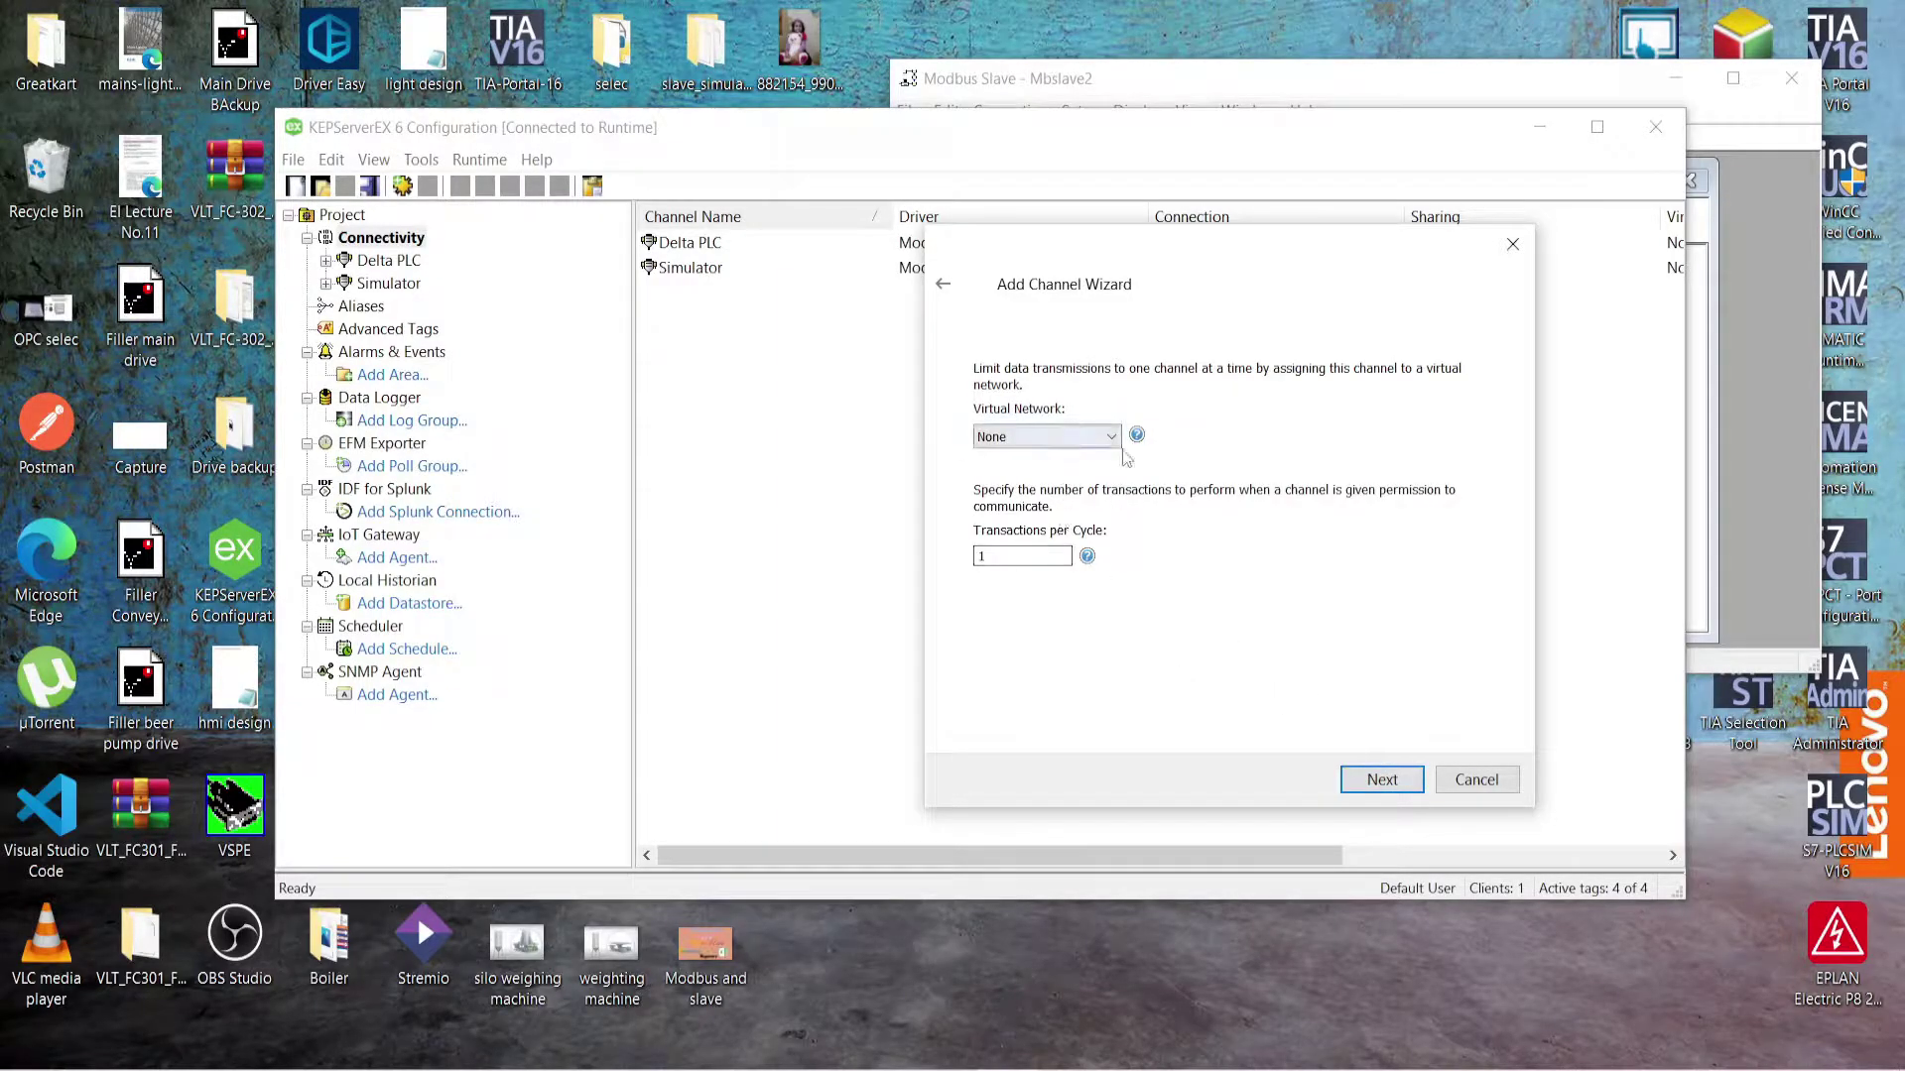
# Step: Set the COM ID to 1, keep the remaining defaults, and finish creating the siemens channel
pyautogui.click(1351, 786)
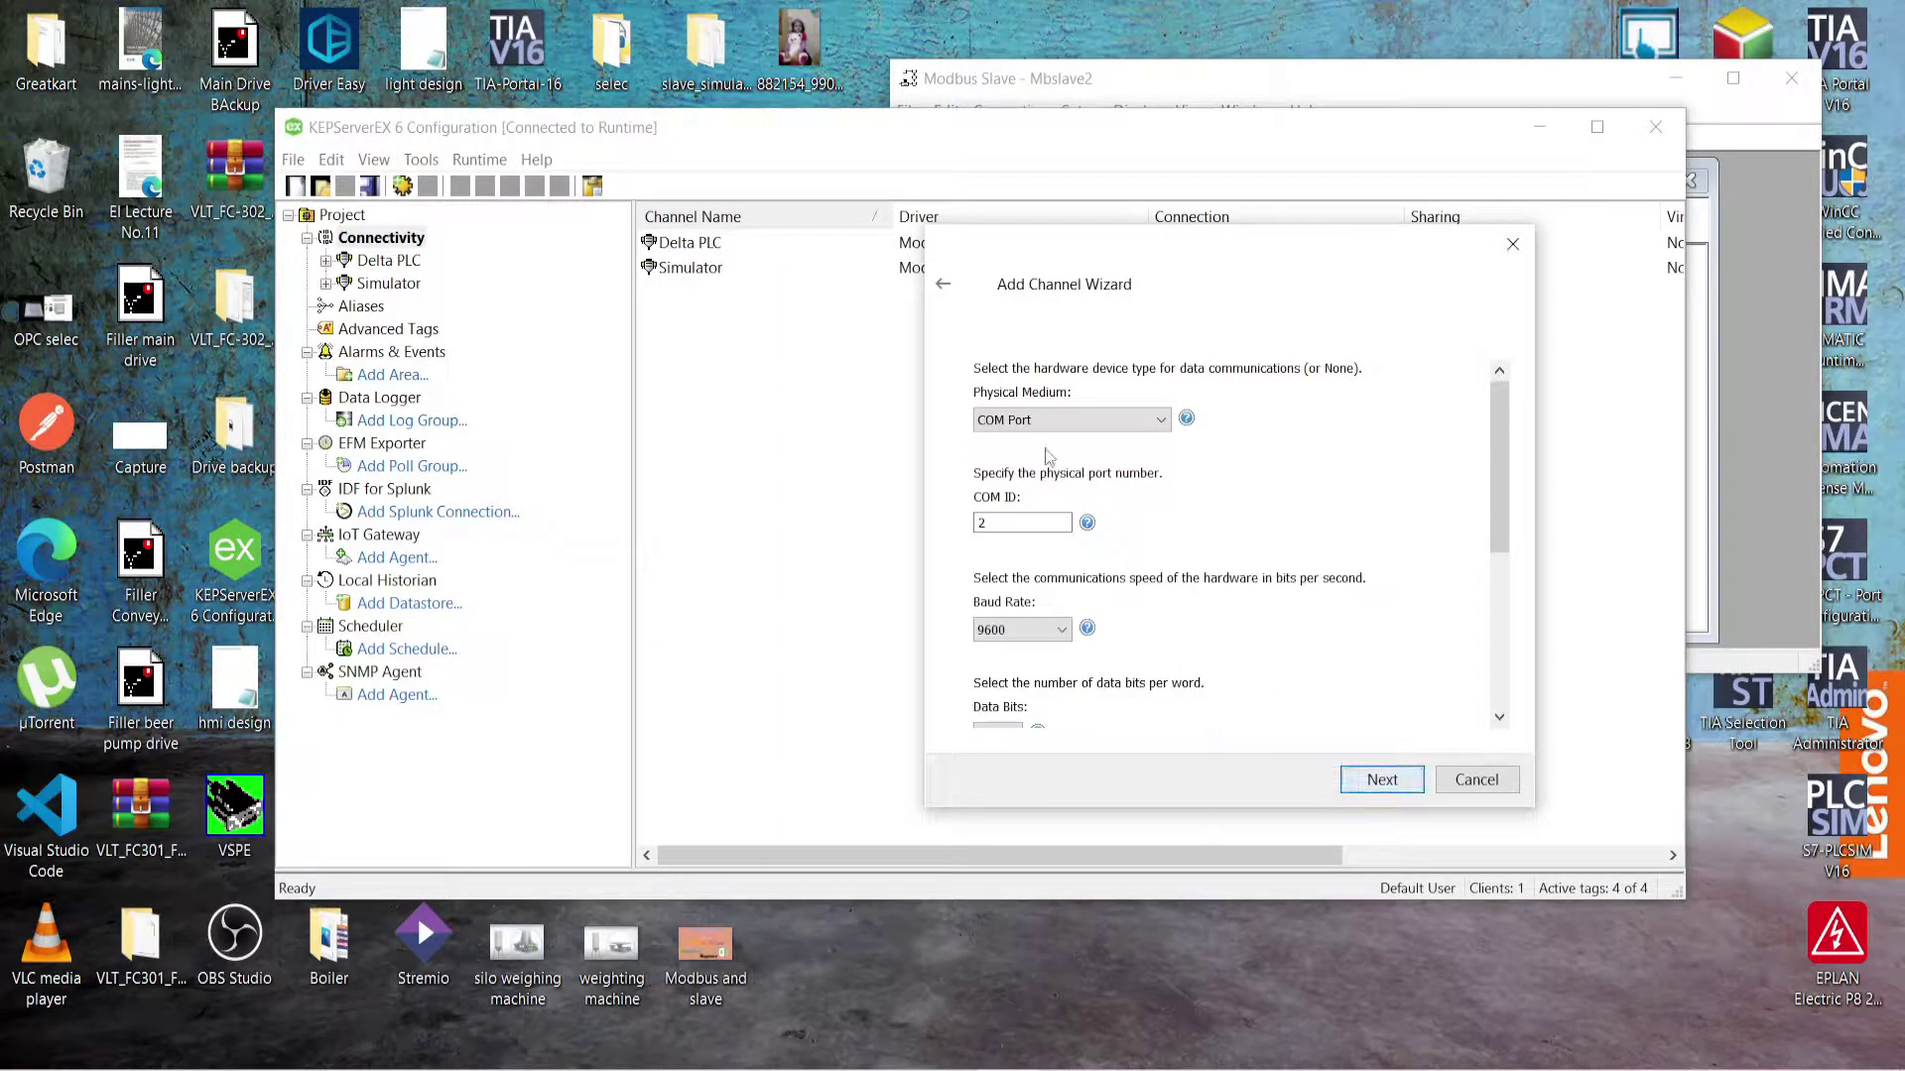
pyautogui.moveTo(1009, 520); pyautogui.dragTo(963, 526)
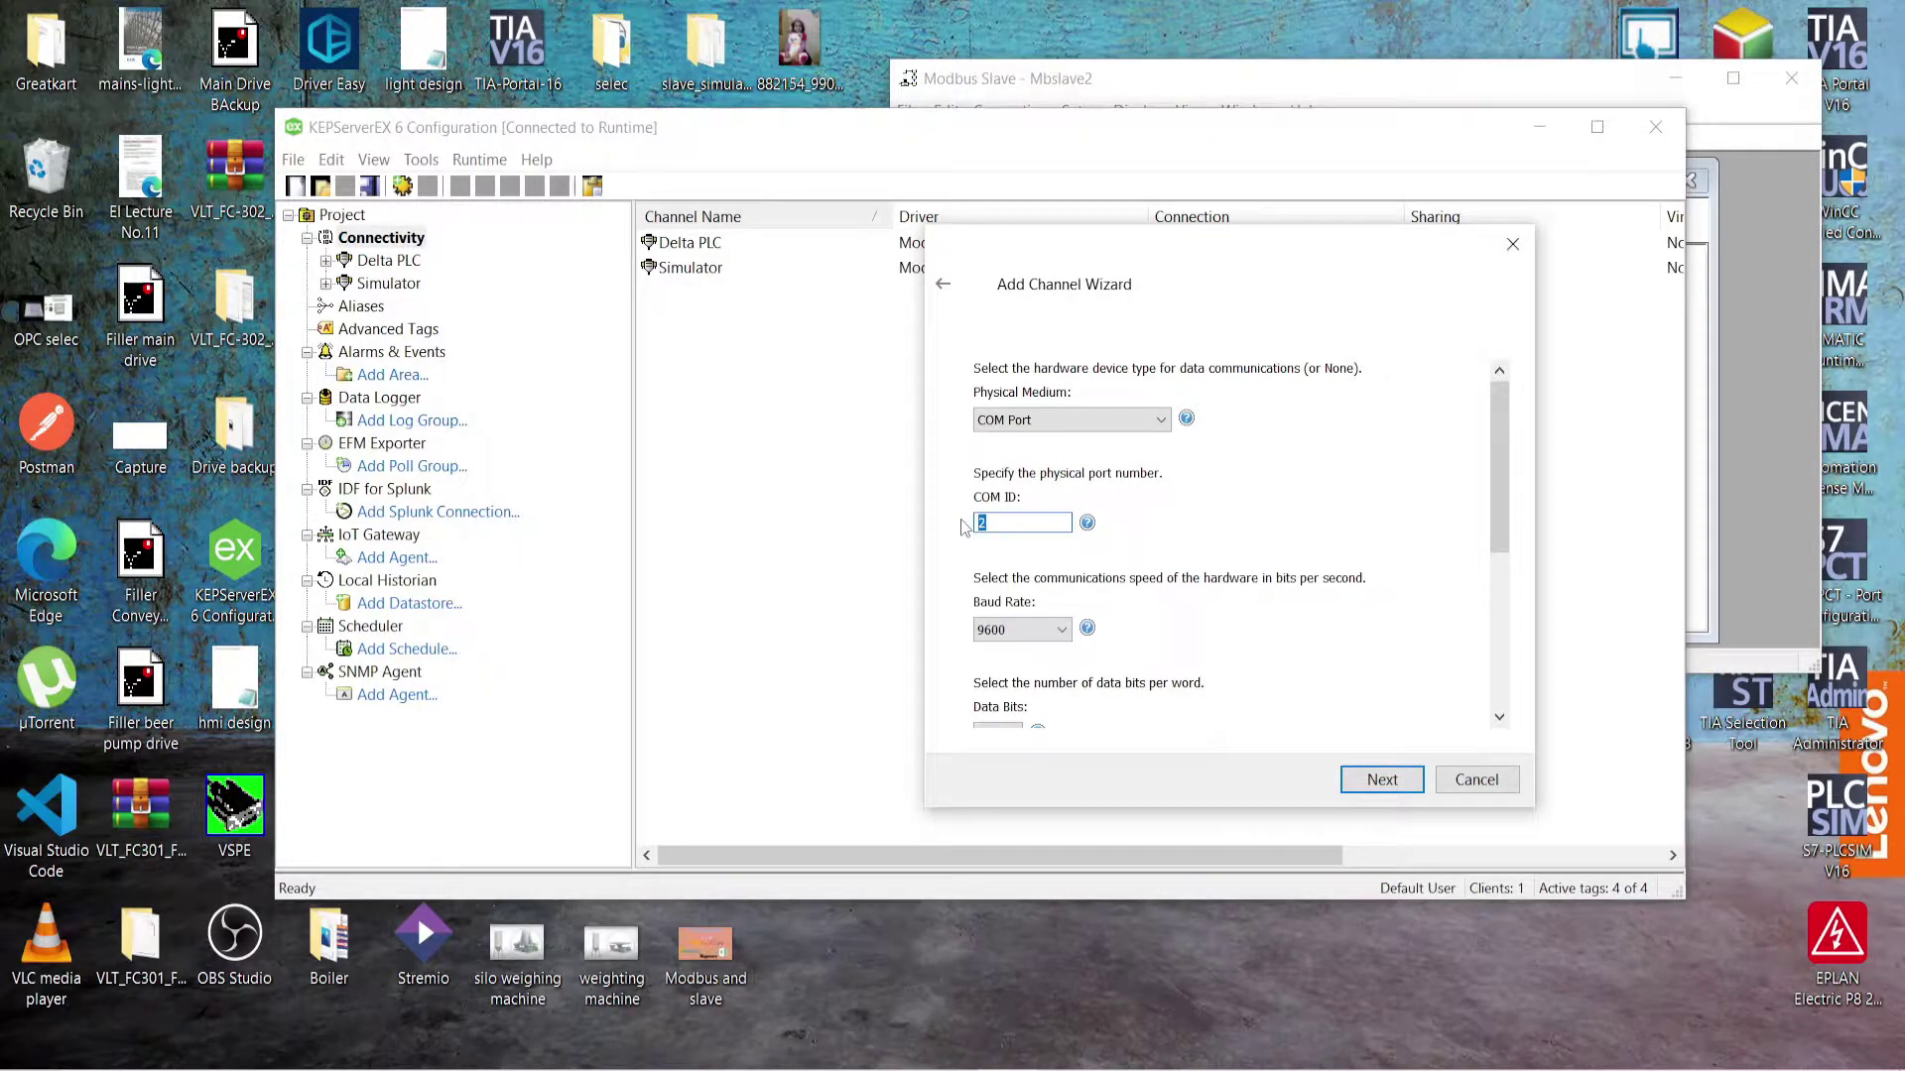
pyautogui.write('1')
pyautogui.click(1374, 781)
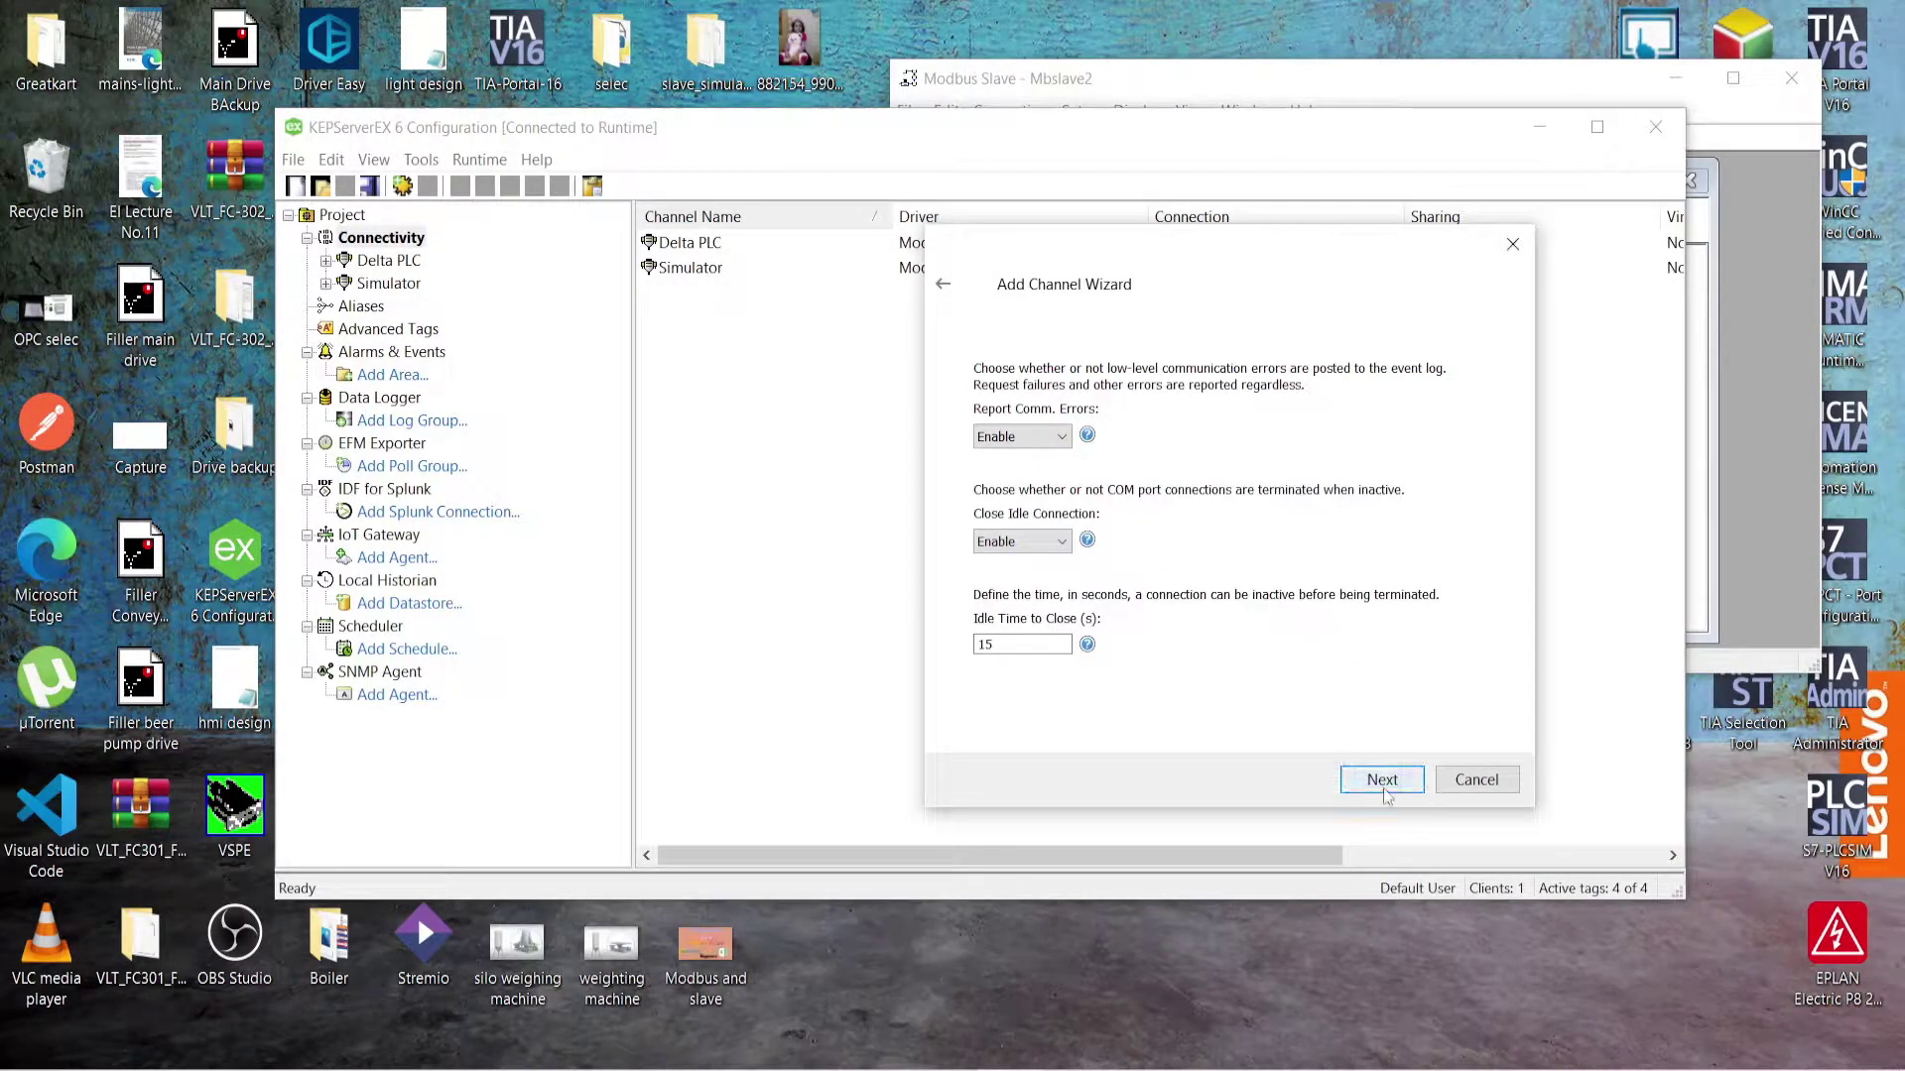
pyautogui.click(1382, 780)
pyautogui.click(1382, 780)
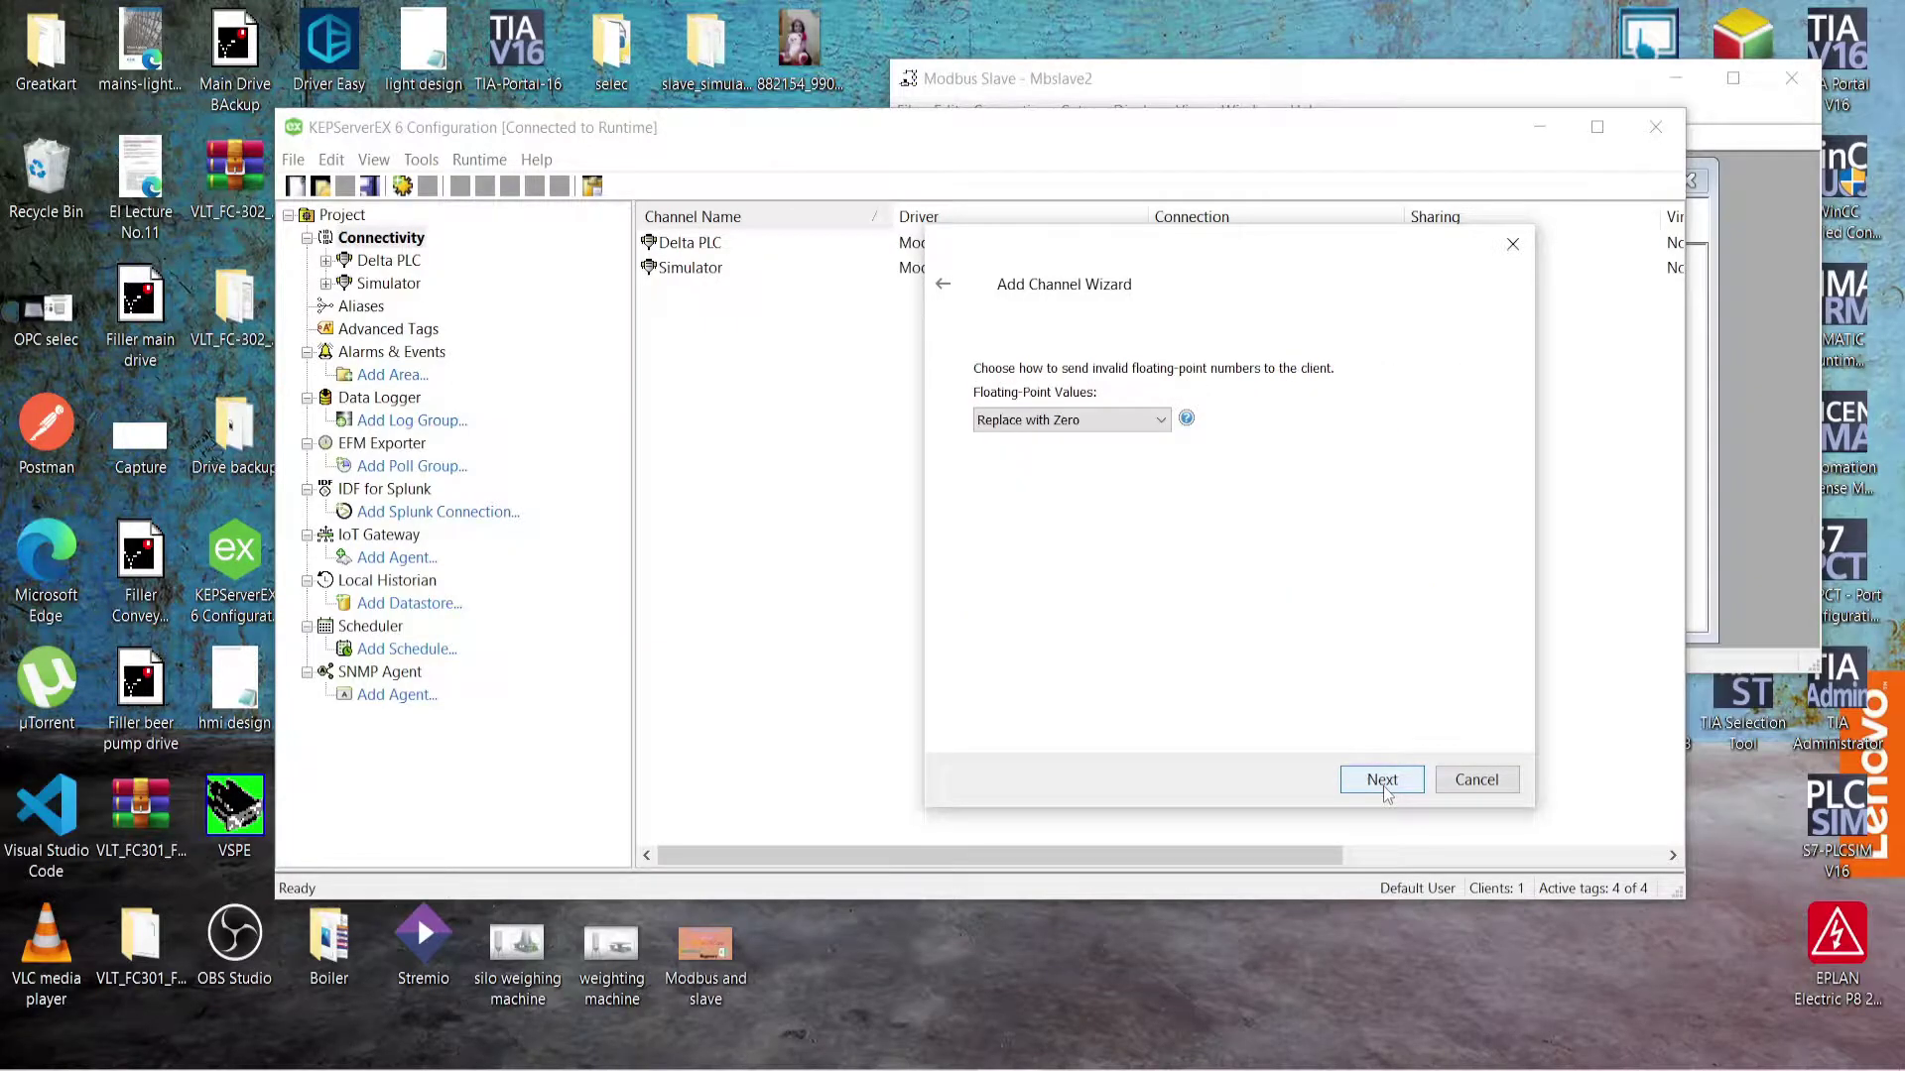
pyautogui.click(1382, 780)
pyautogui.click(1382, 780)
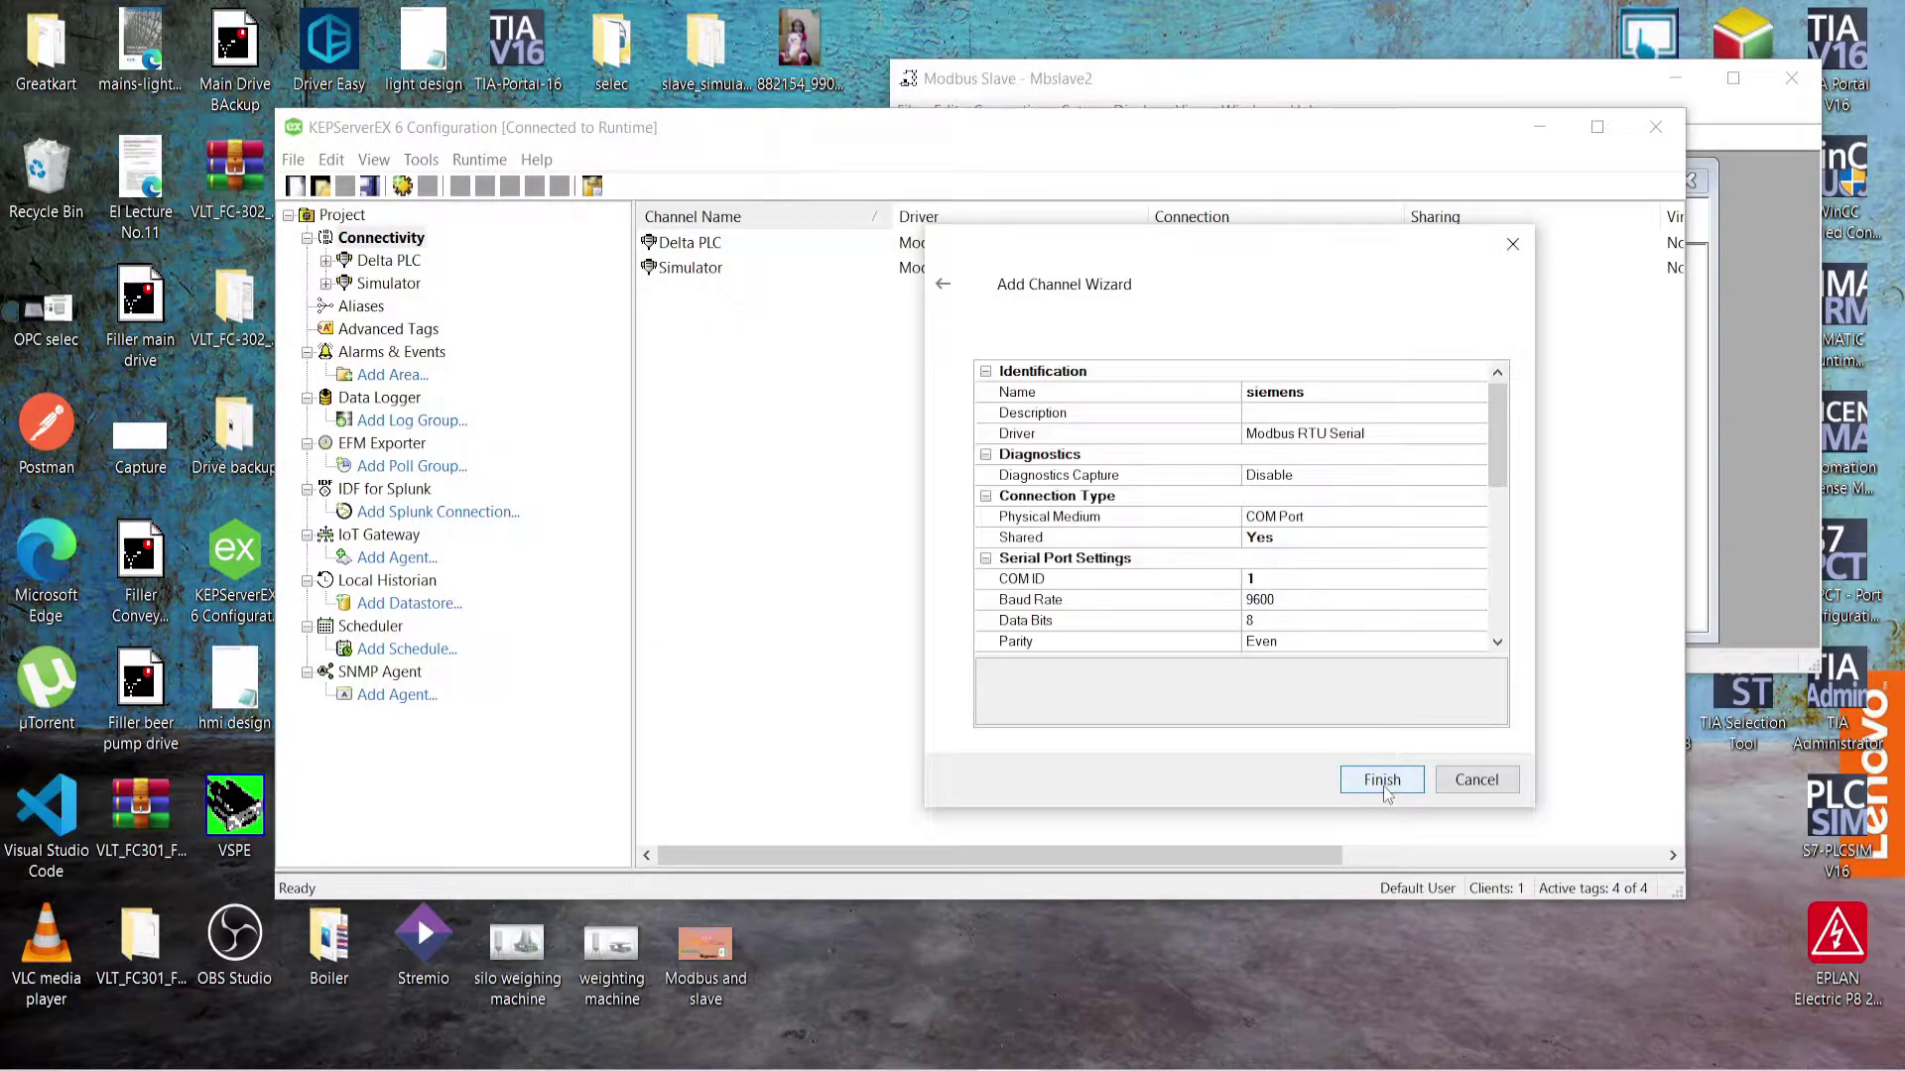
pyautogui.click(1382, 780)
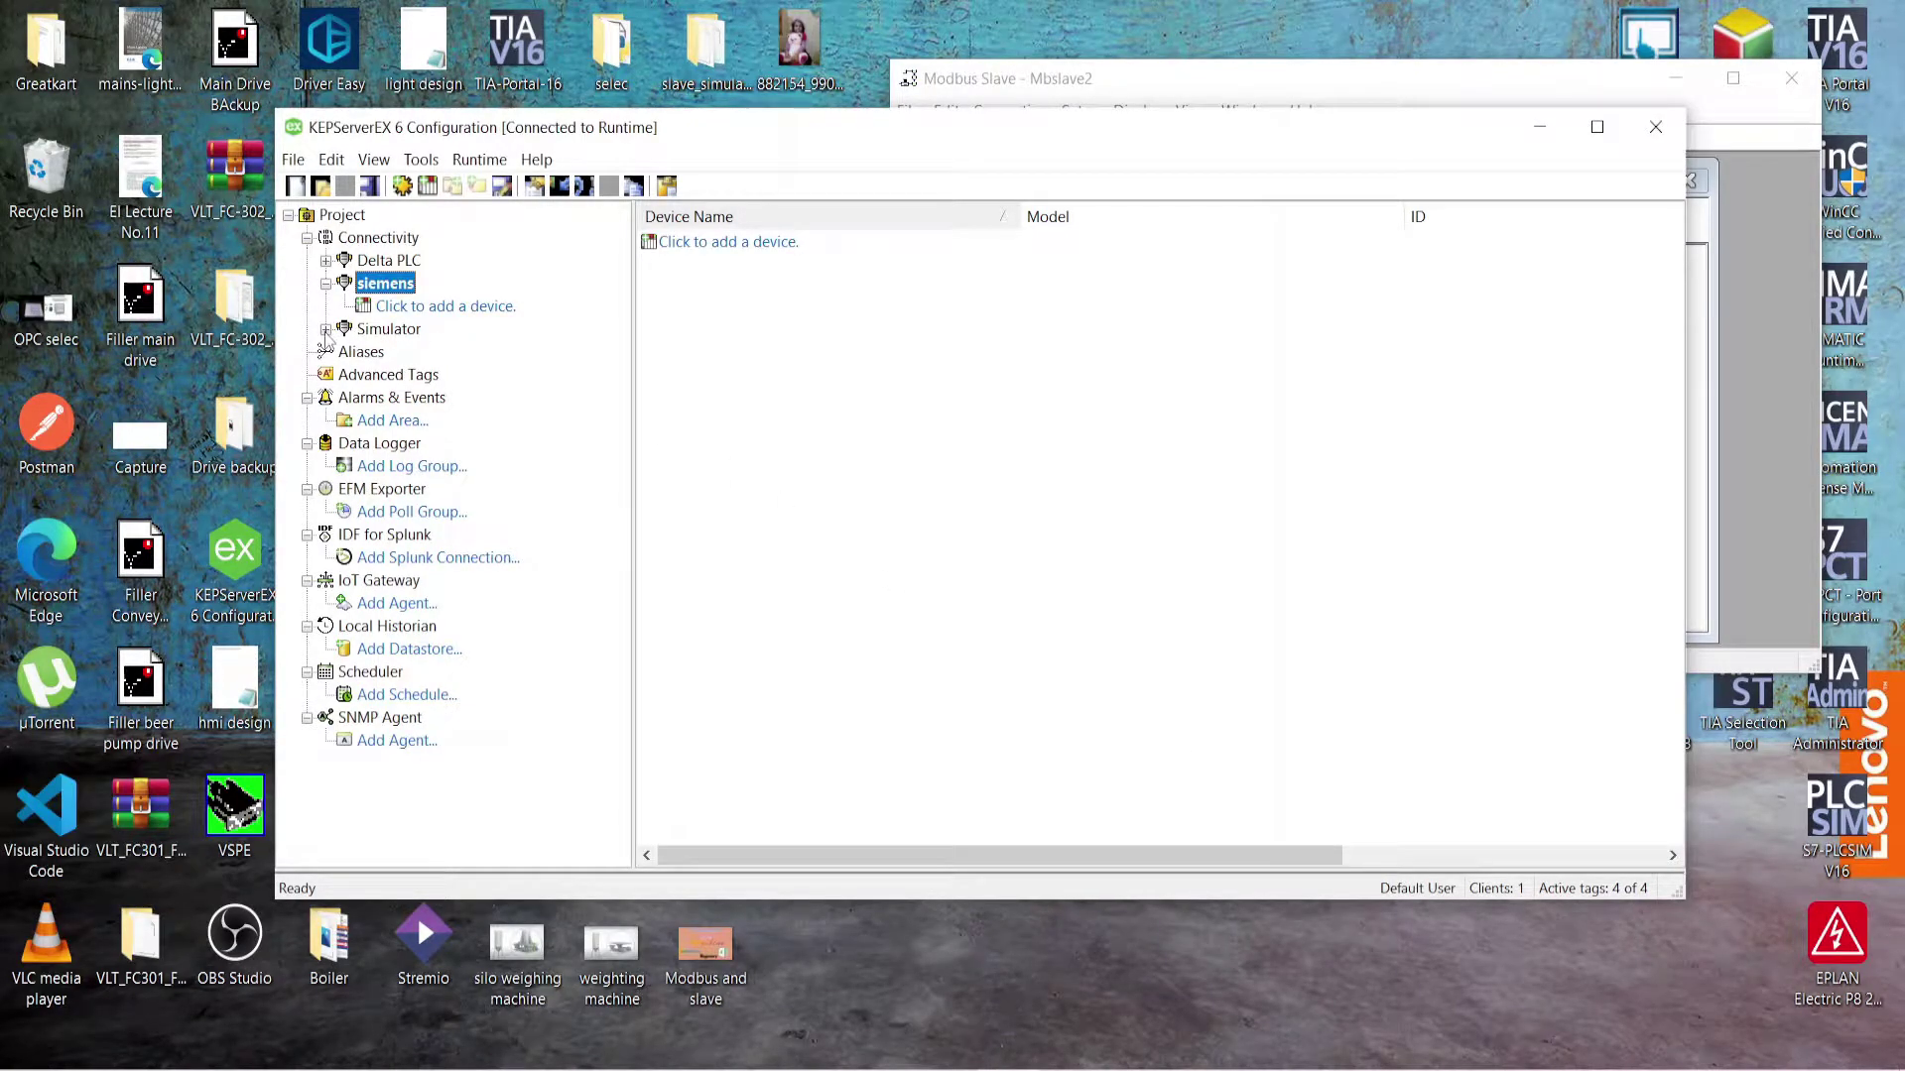
# Step: Add Device1 with the Modbus model under siemens, accepting every default wizard setting
pyautogui.click(429, 308)
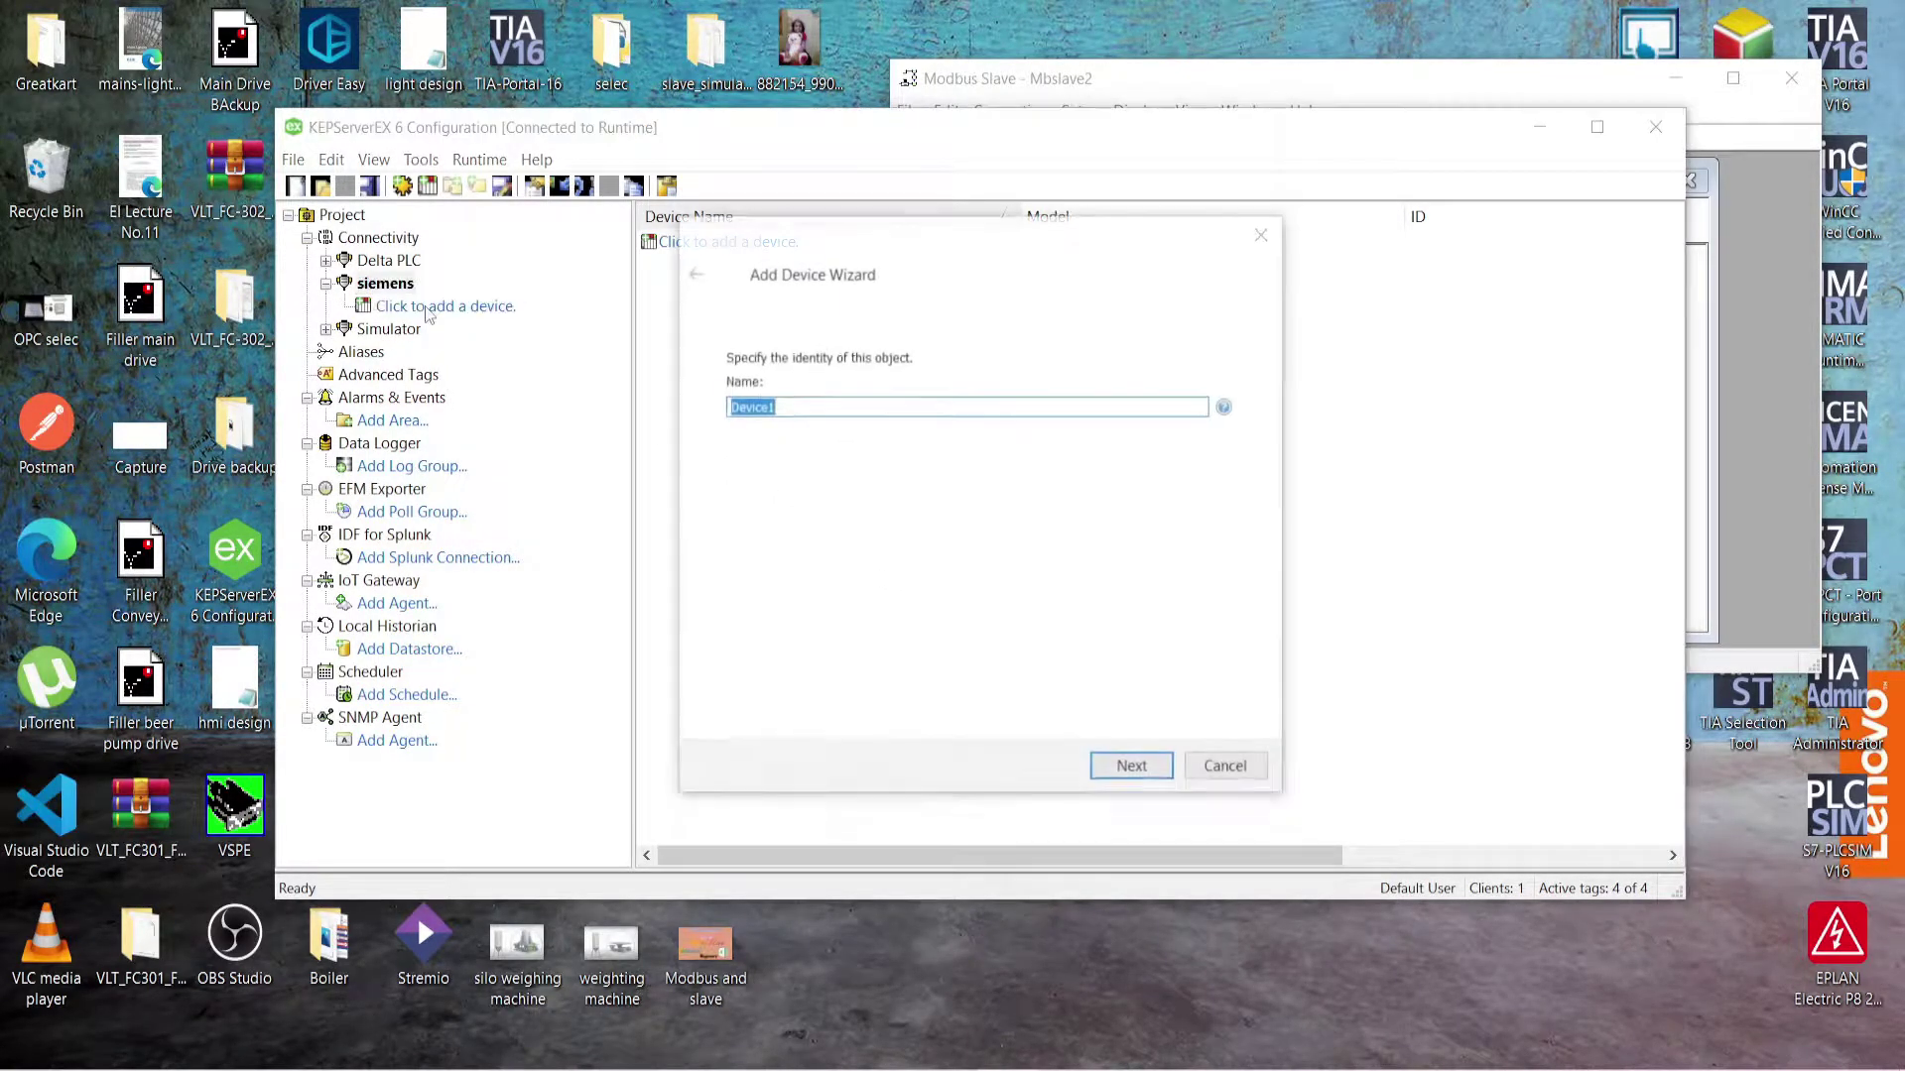
pyautogui.click(1131, 774)
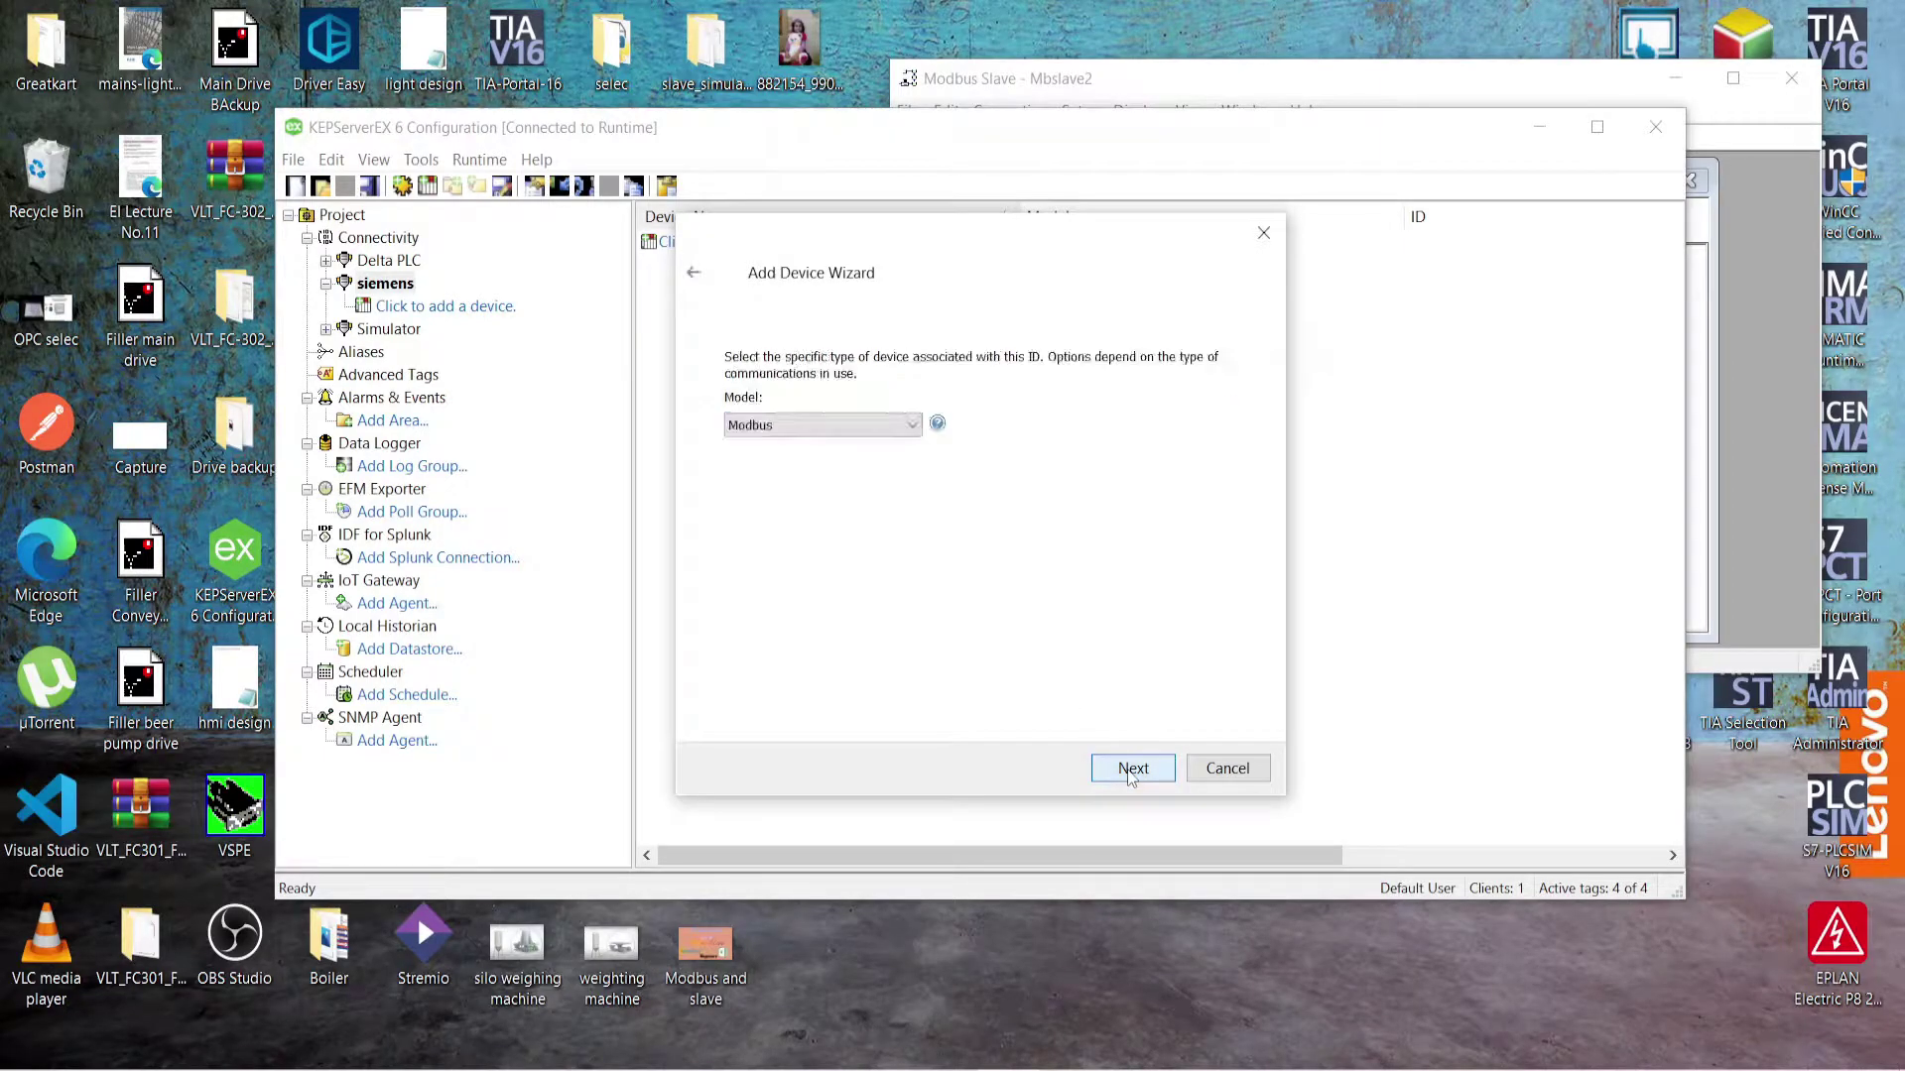
pyautogui.click(1131, 774)
pyautogui.click(1131, 774)
pyautogui.click(1131, 769)
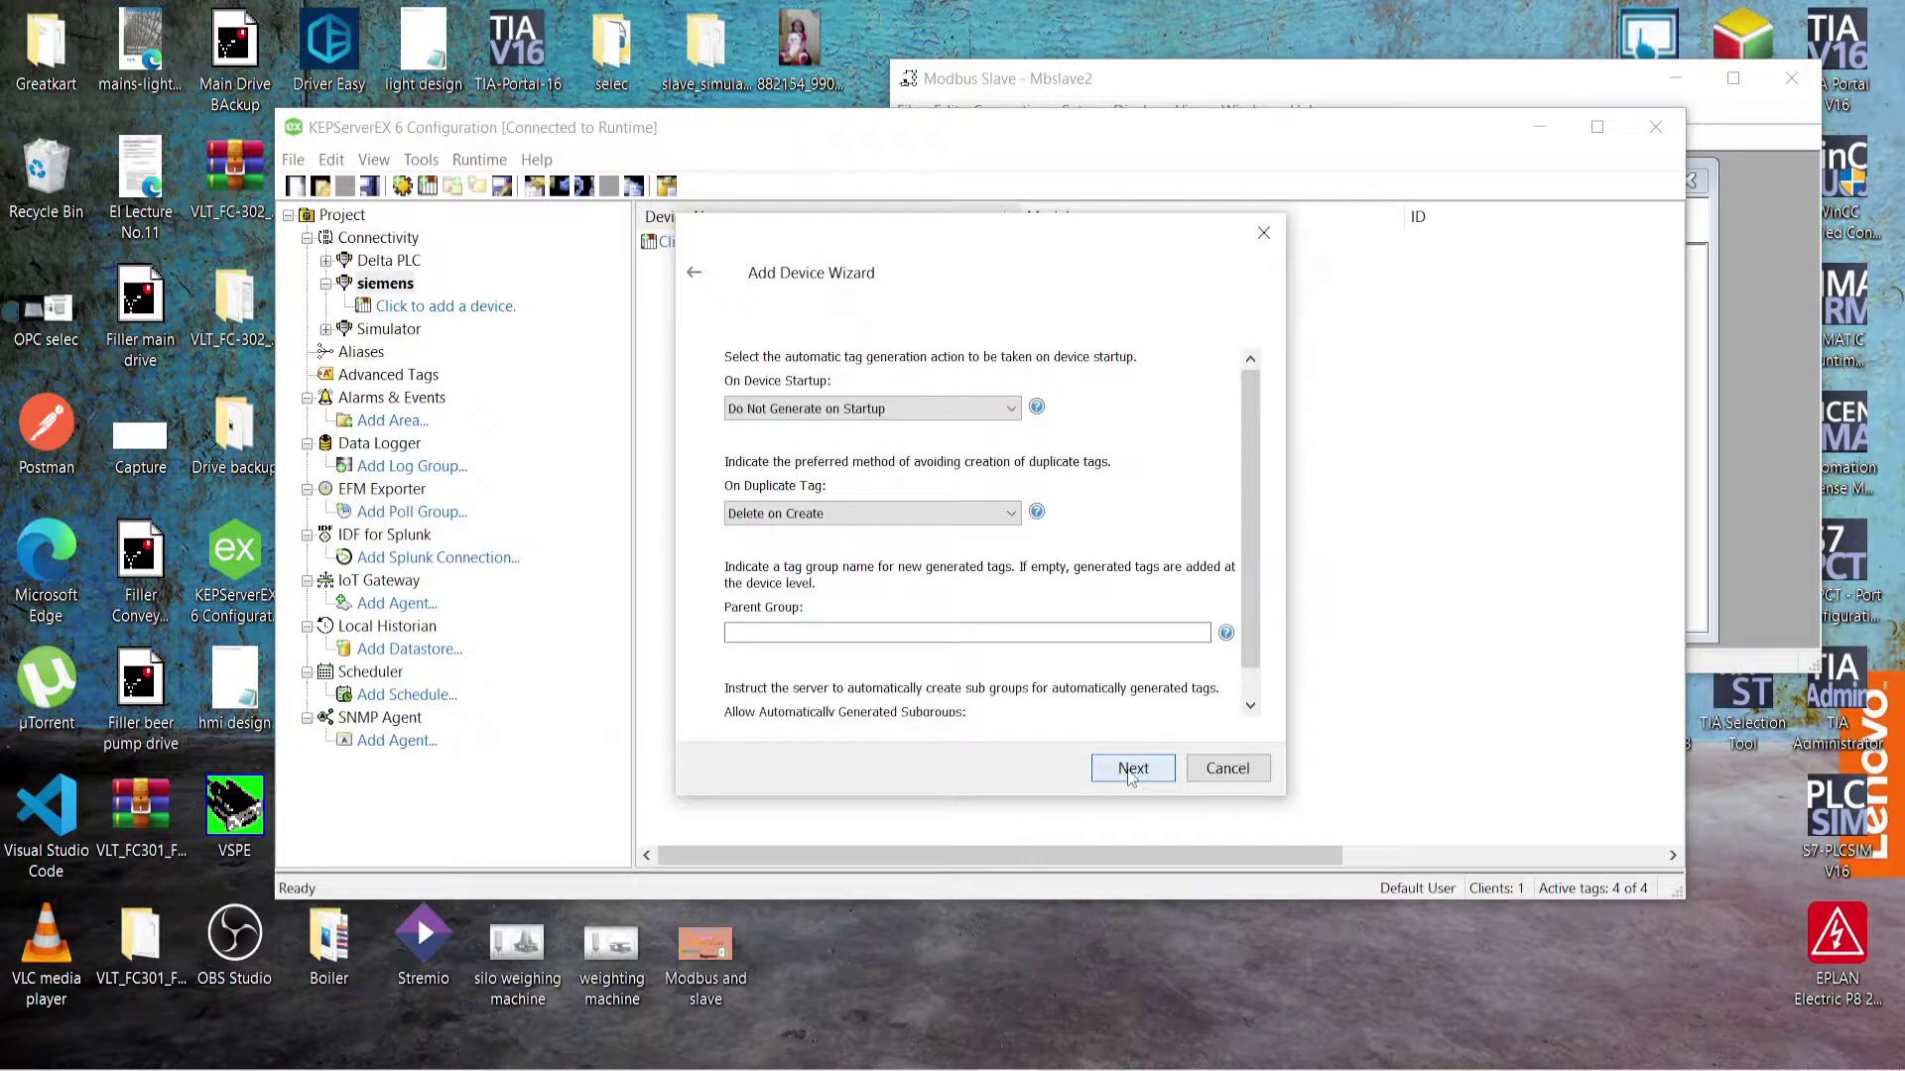
pyautogui.click(1131, 769)
pyautogui.click(1131, 769)
pyautogui.click(1131, 769)
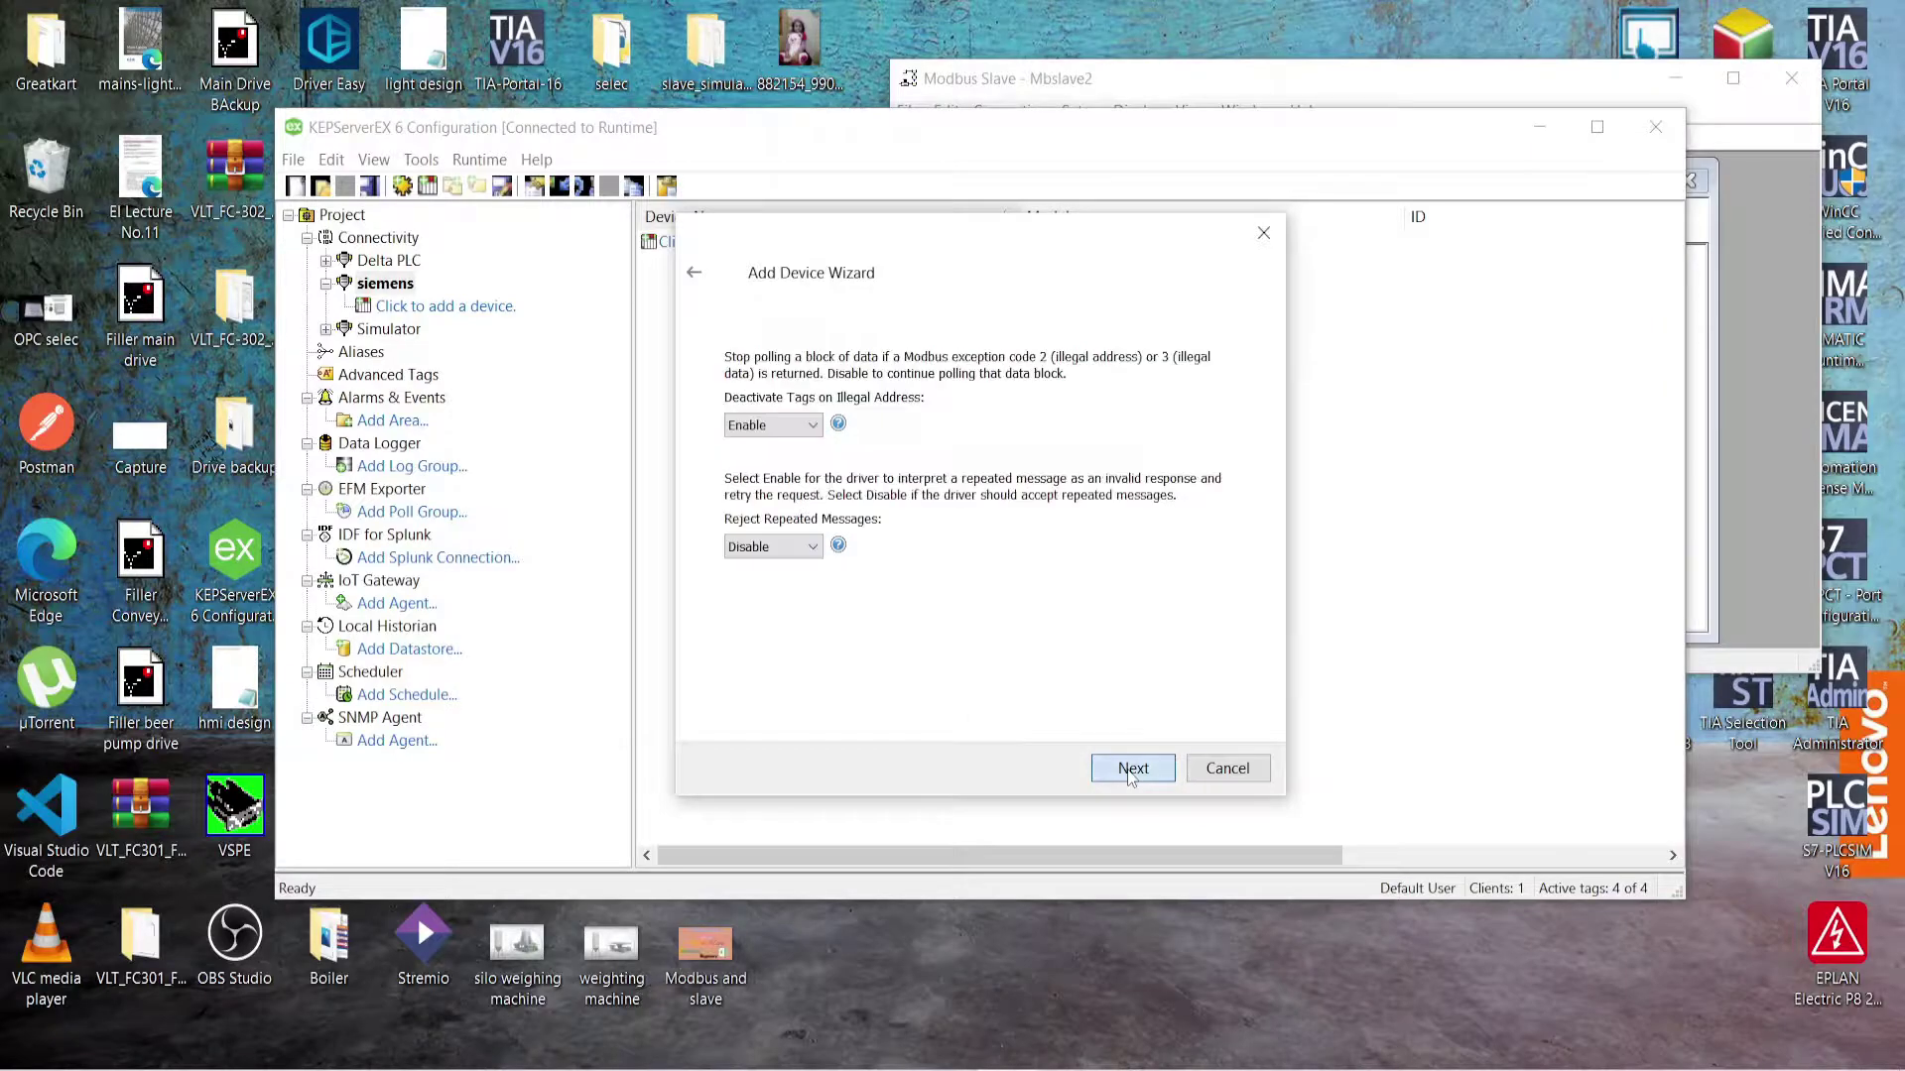
pyautogui.click(1131, 768)
pyautogui.click(1131, 769)
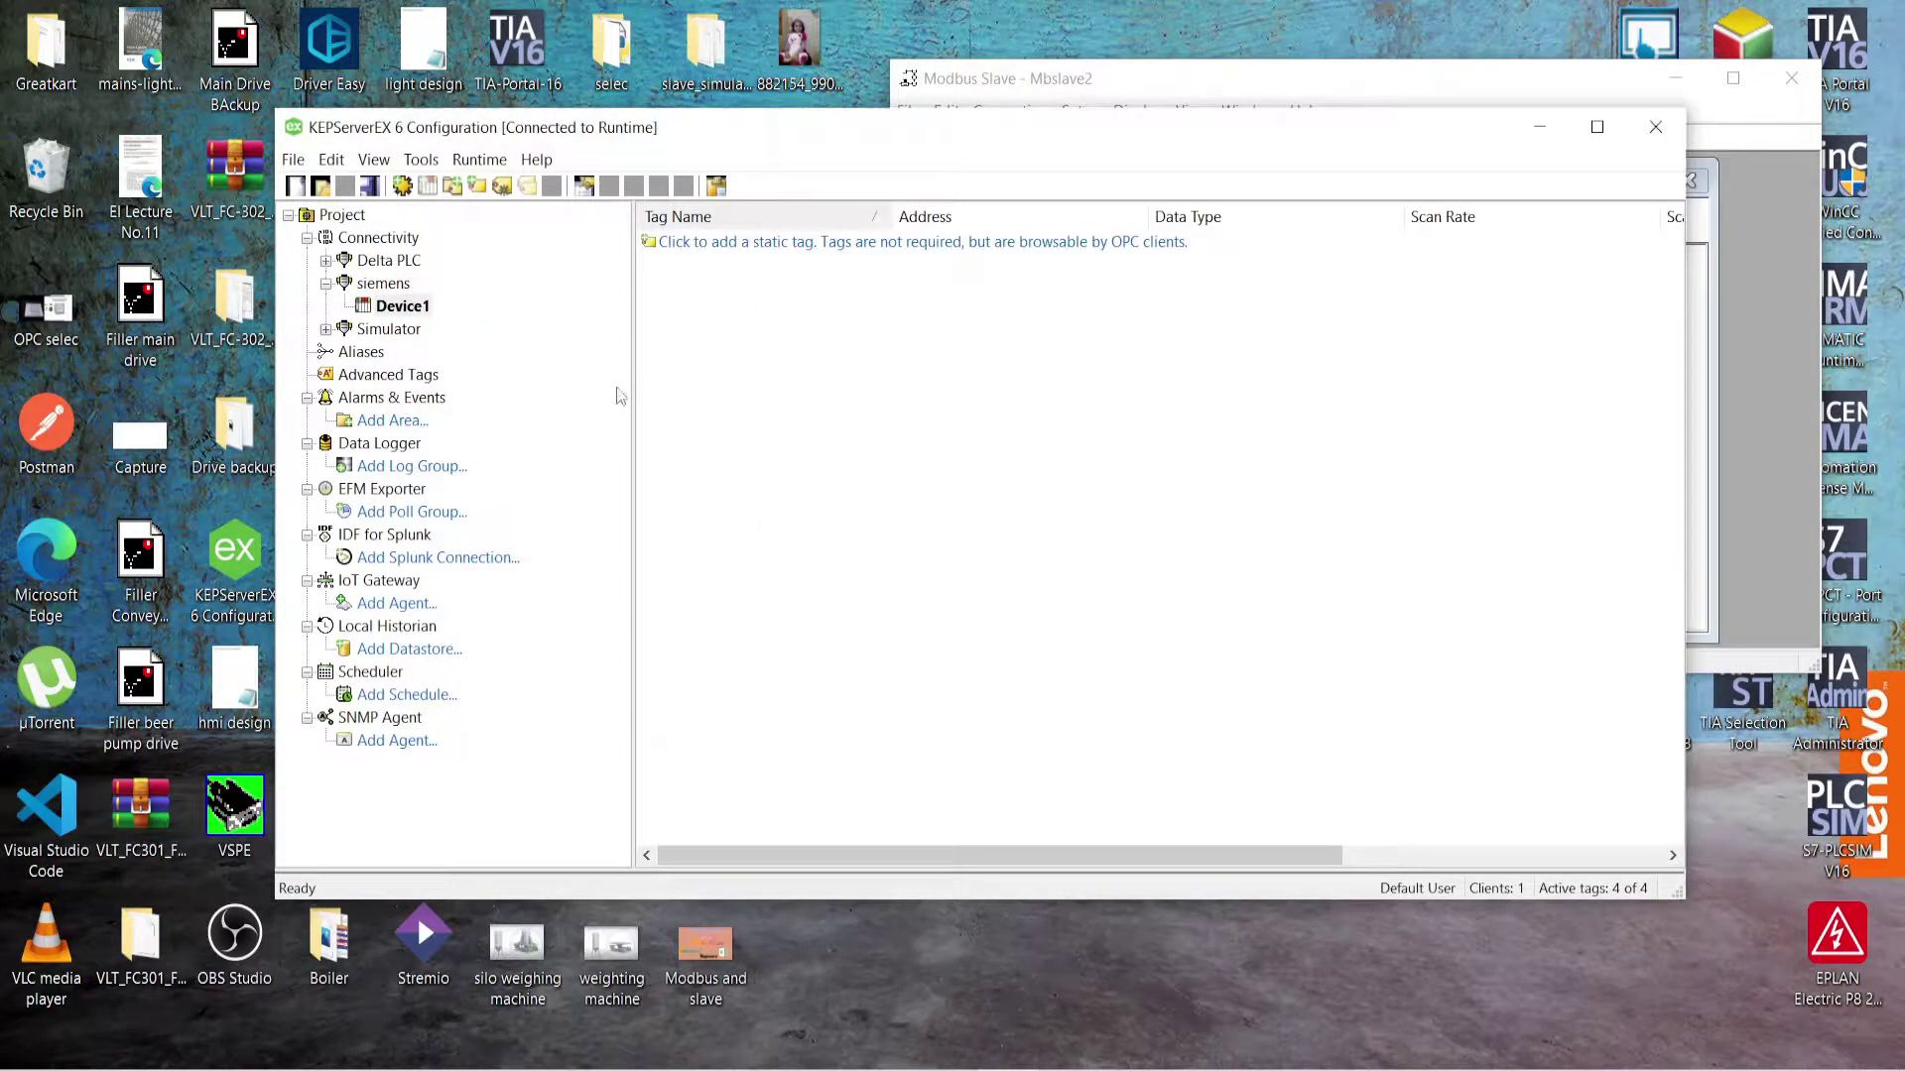
# Step: Add Word tag 'data 1' on Device1 at address 300001 and open its properties
pyautogui.click(851, 243)
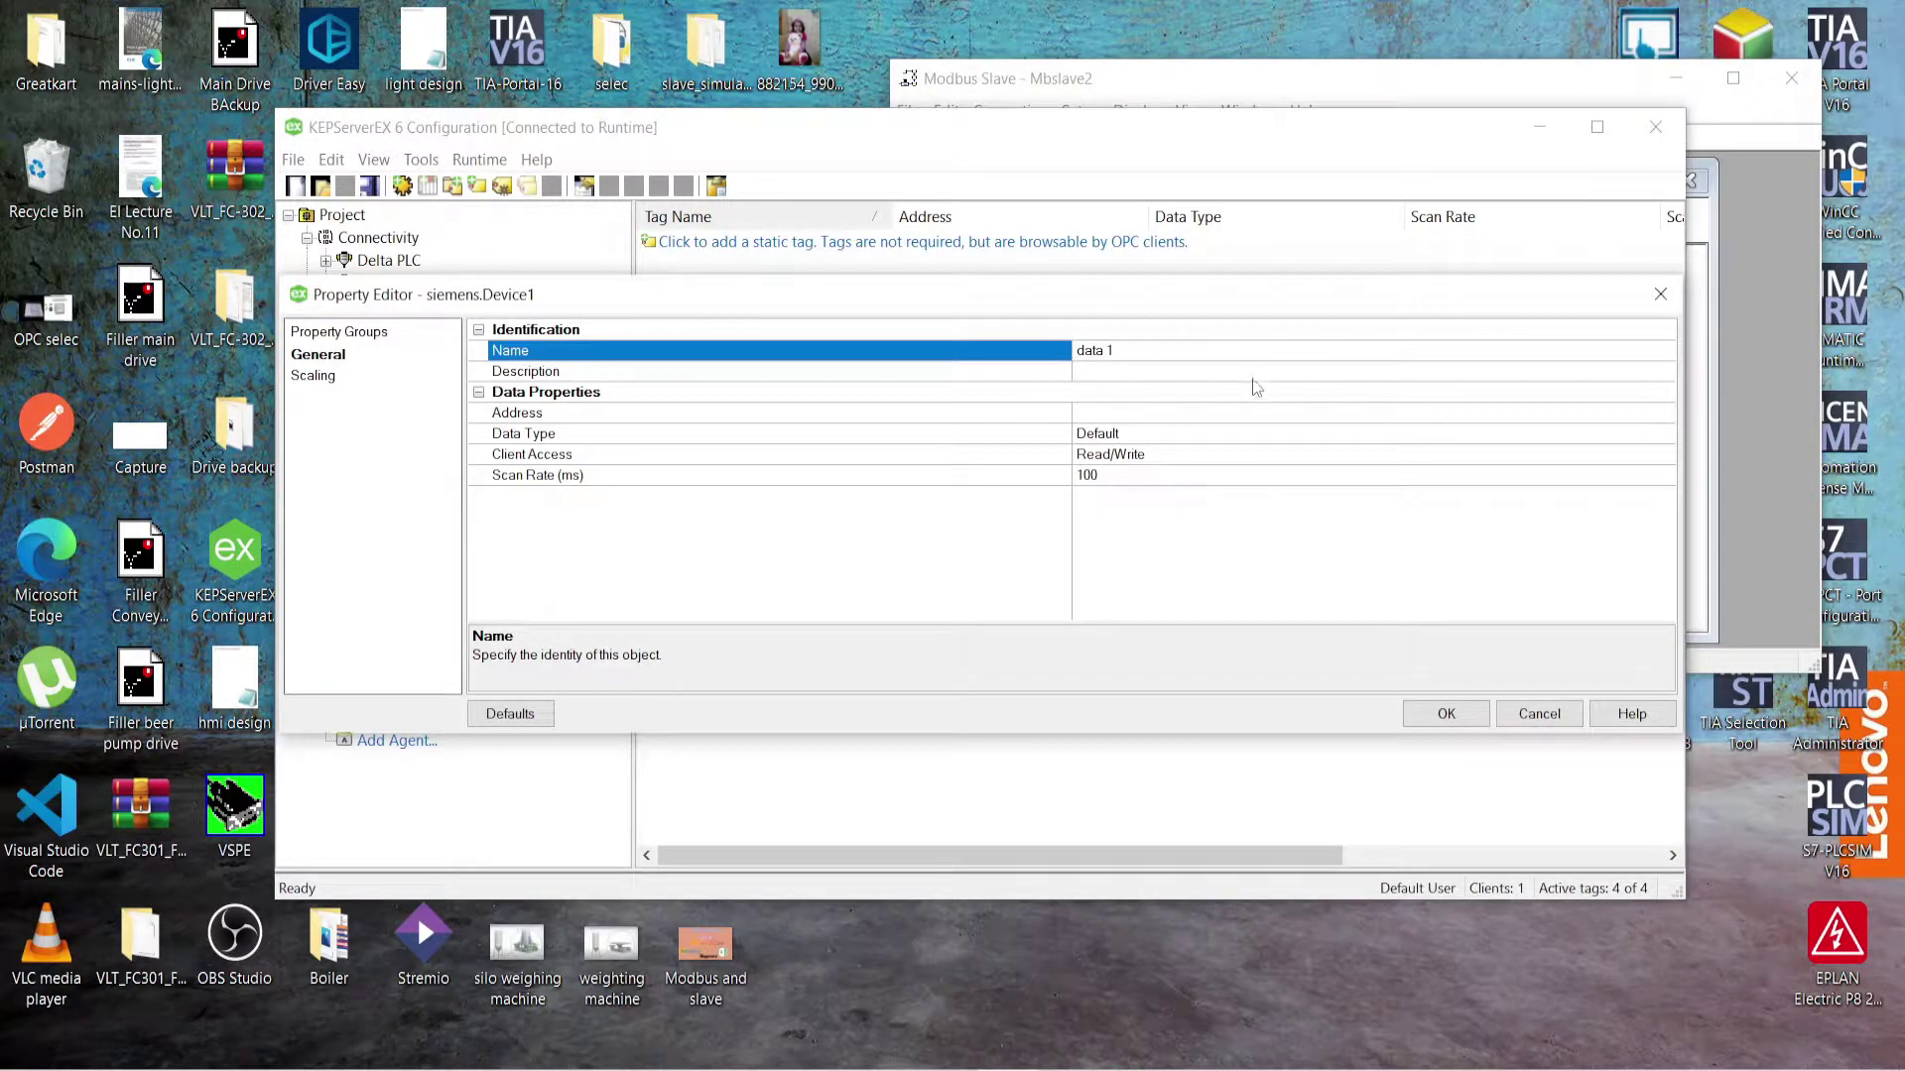
pyautogui.click(1277, 415)
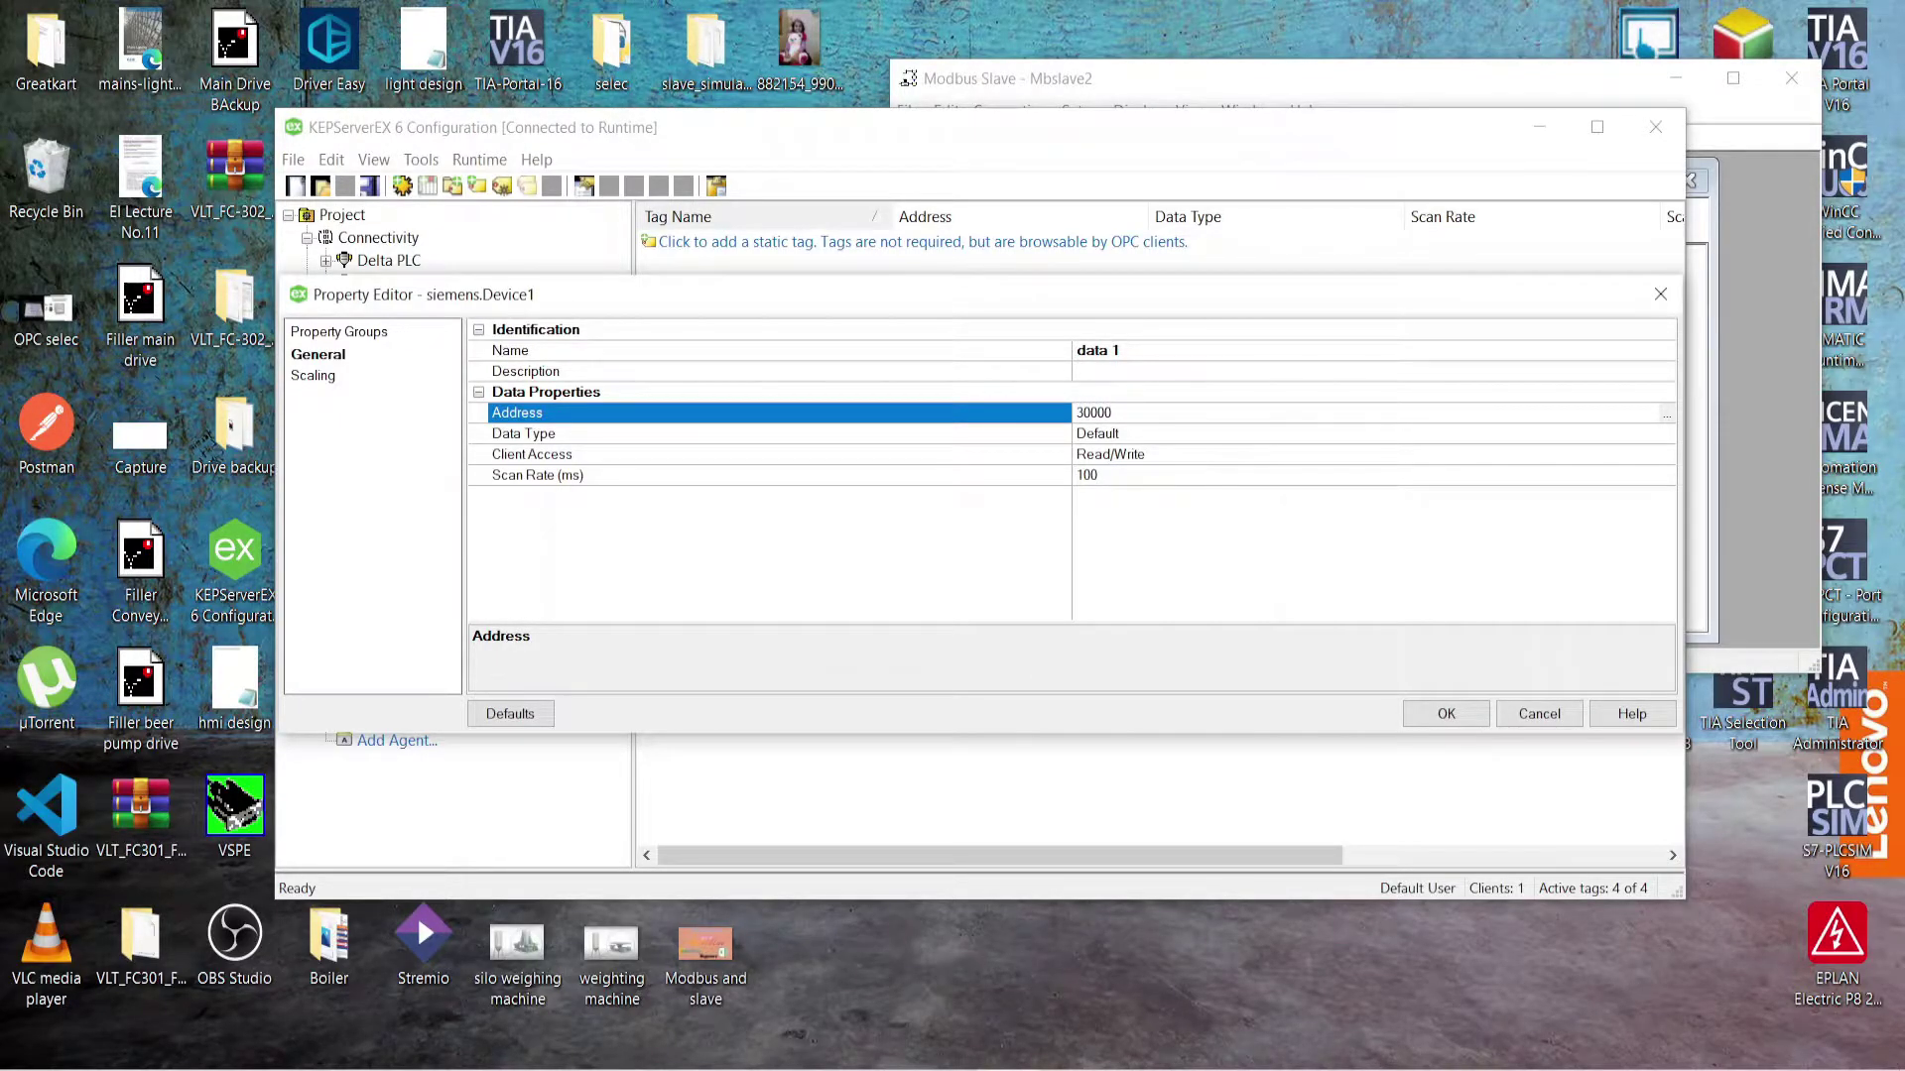
pyautogui.write('300001')
pyautogui.press('Return')
pyautogui.click(1445, 714)
pyautogui.doubleClick(938, 248)
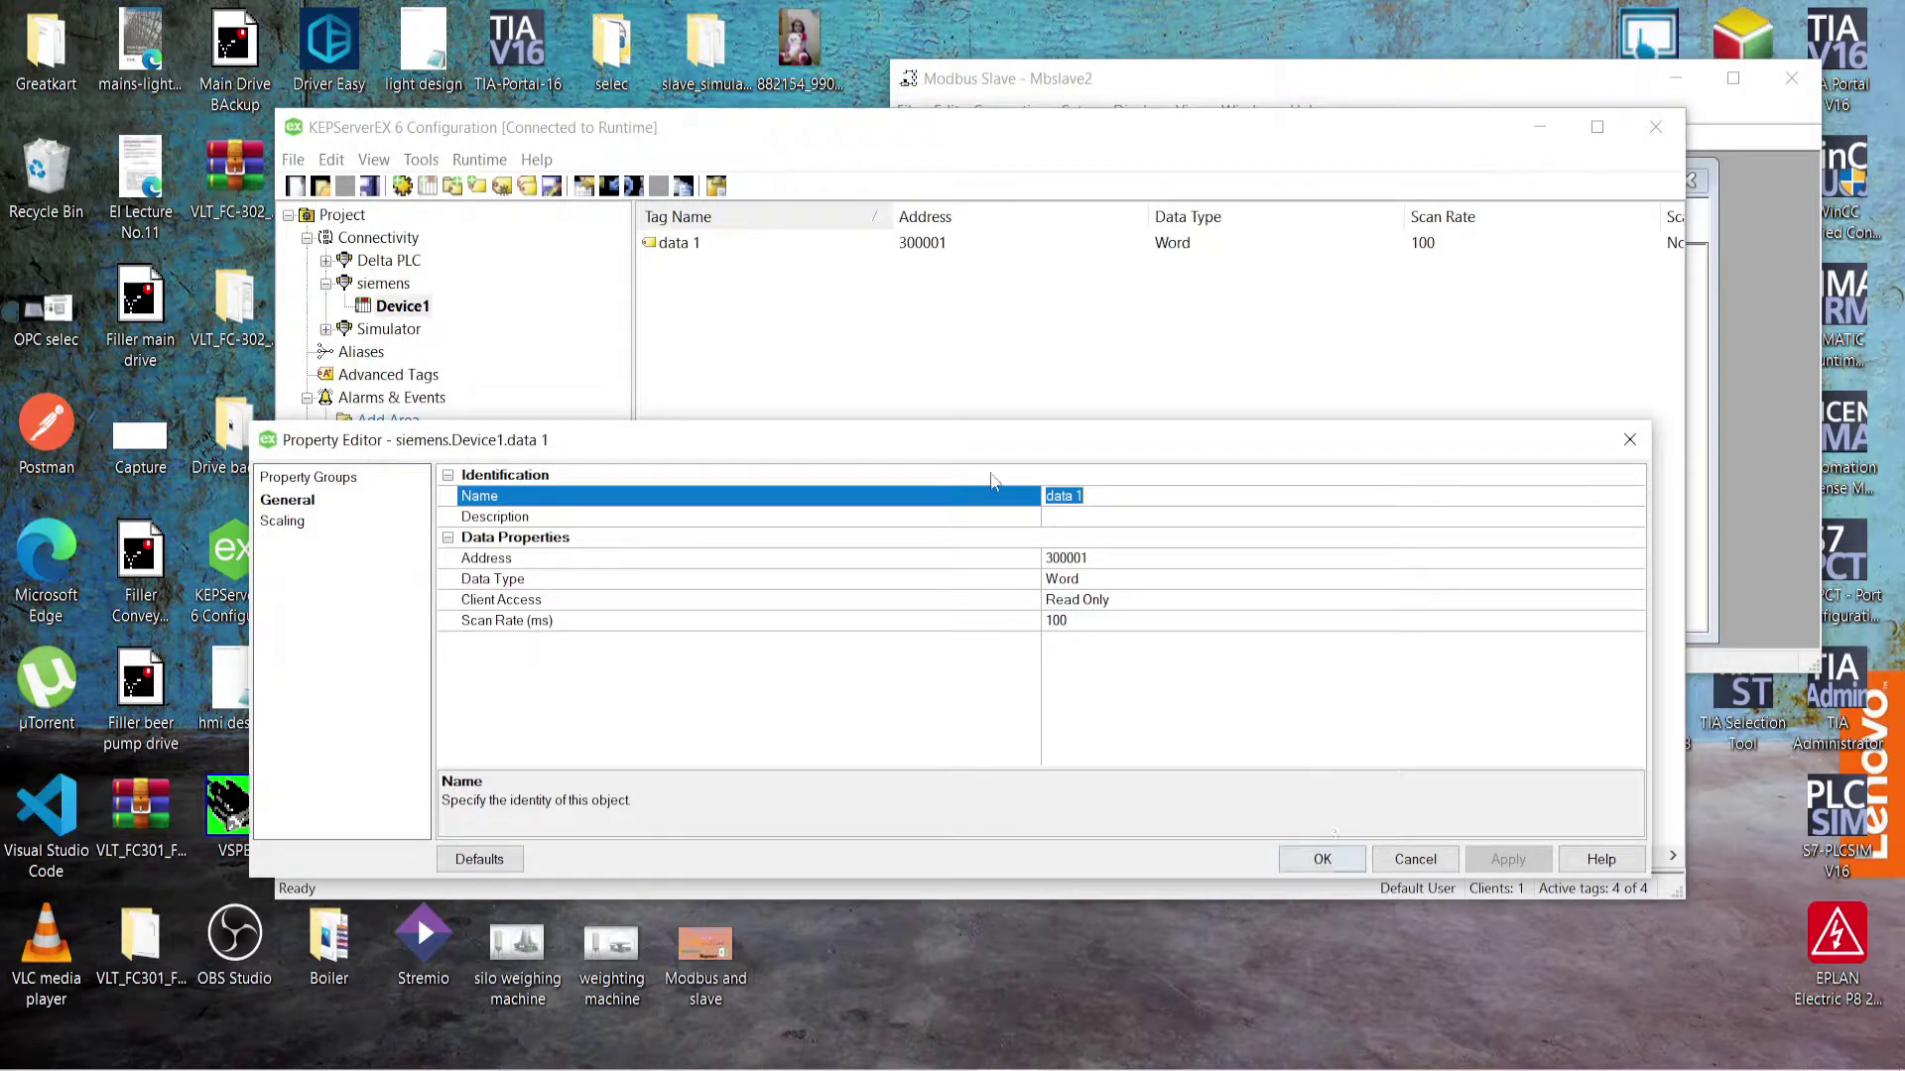
# Step: Close data 1's properties unchanged and add a new tag 'data 2' at address 400001
pyautogui.click(1140, 517)
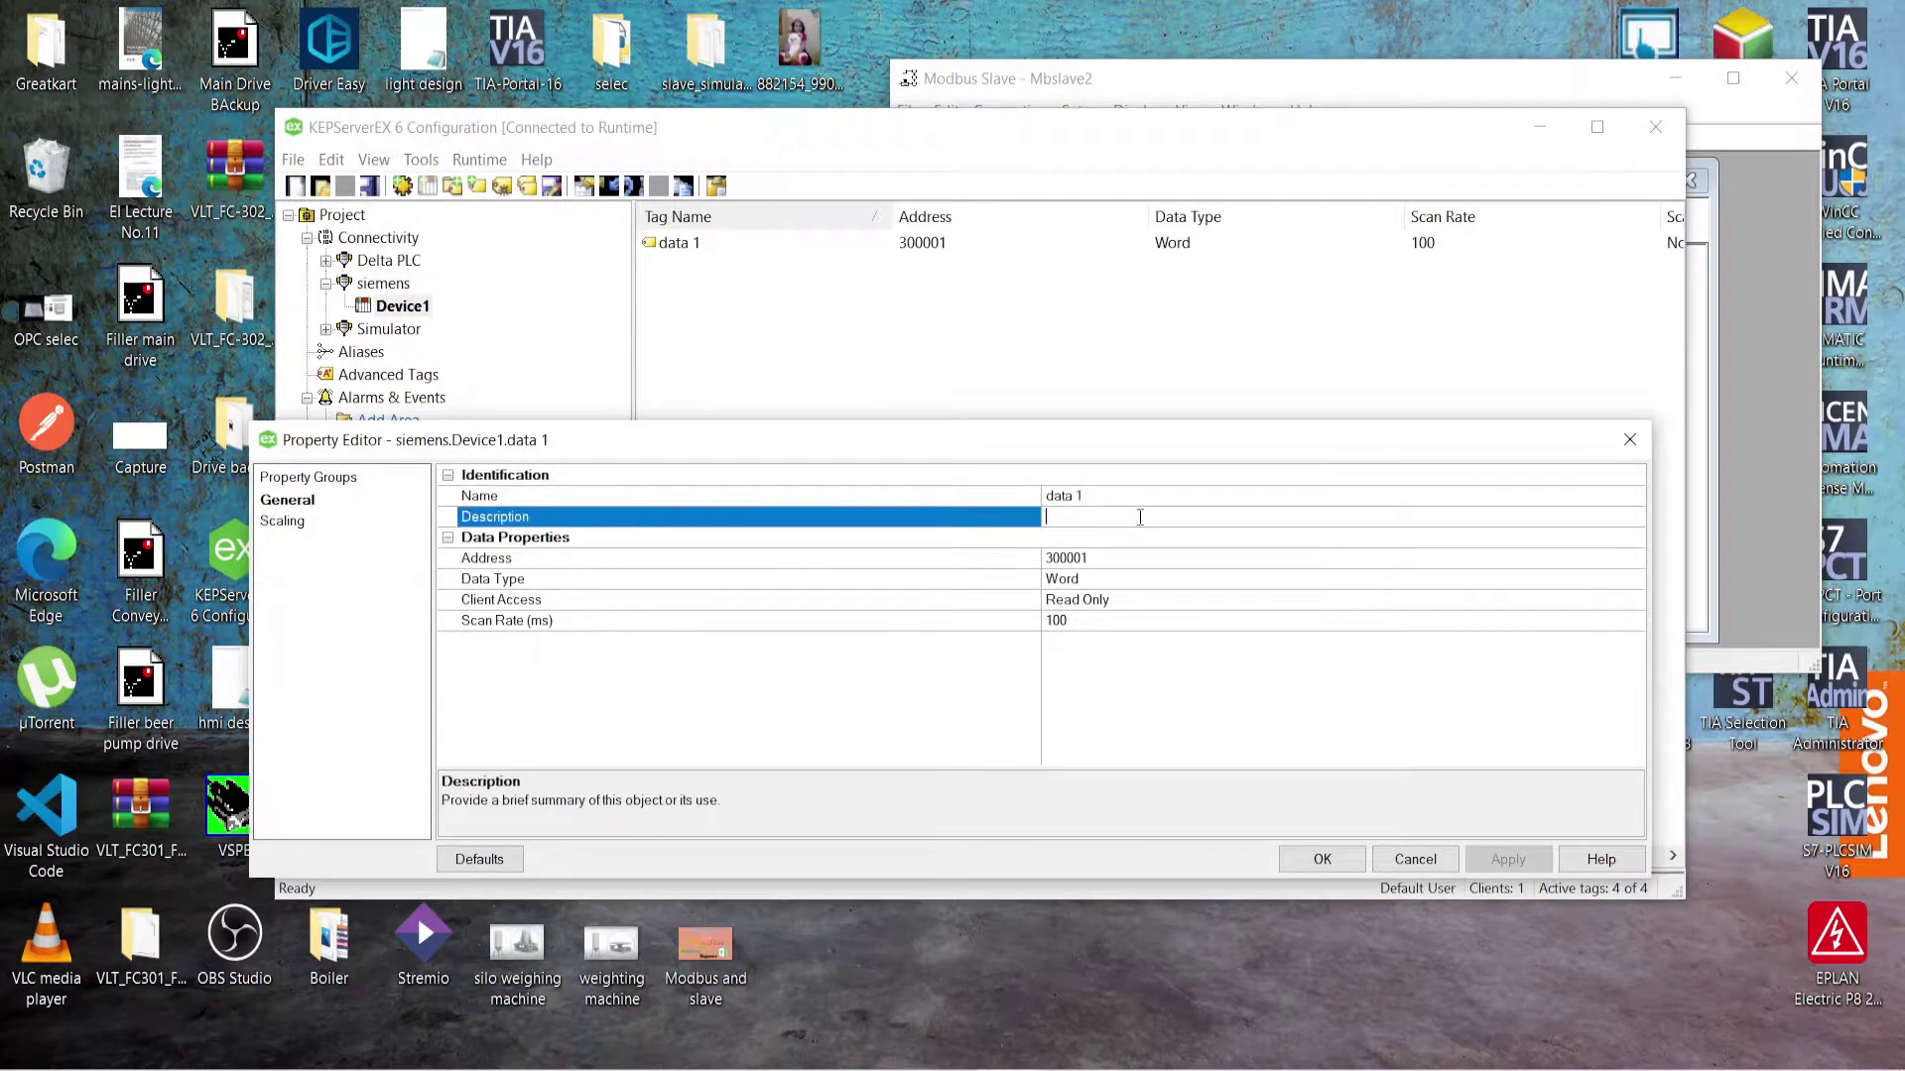
pyautogui.click(1418, 860)
pyautogui.rightClick(889, 377)
pyautogui.click(932, 383)
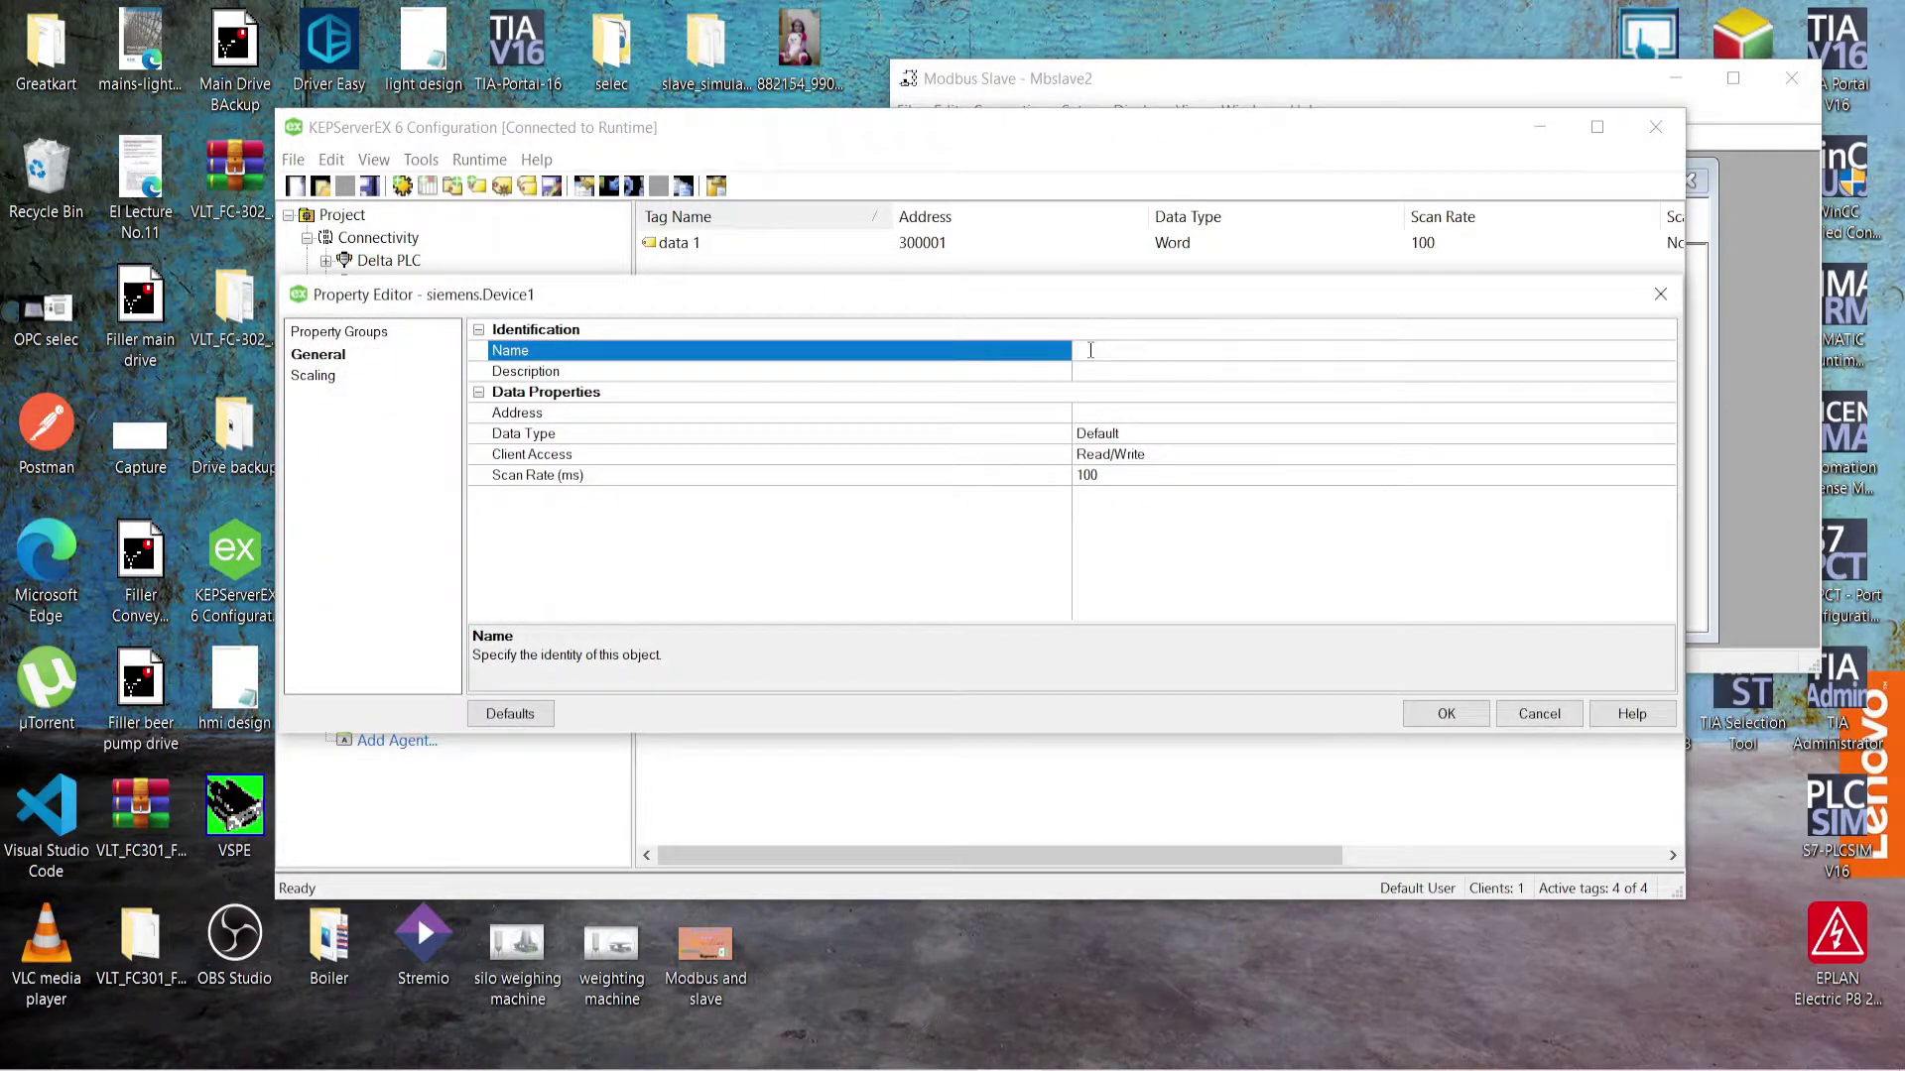
pyautogui.write('data 2')
pyautogui.click(1157, 413)
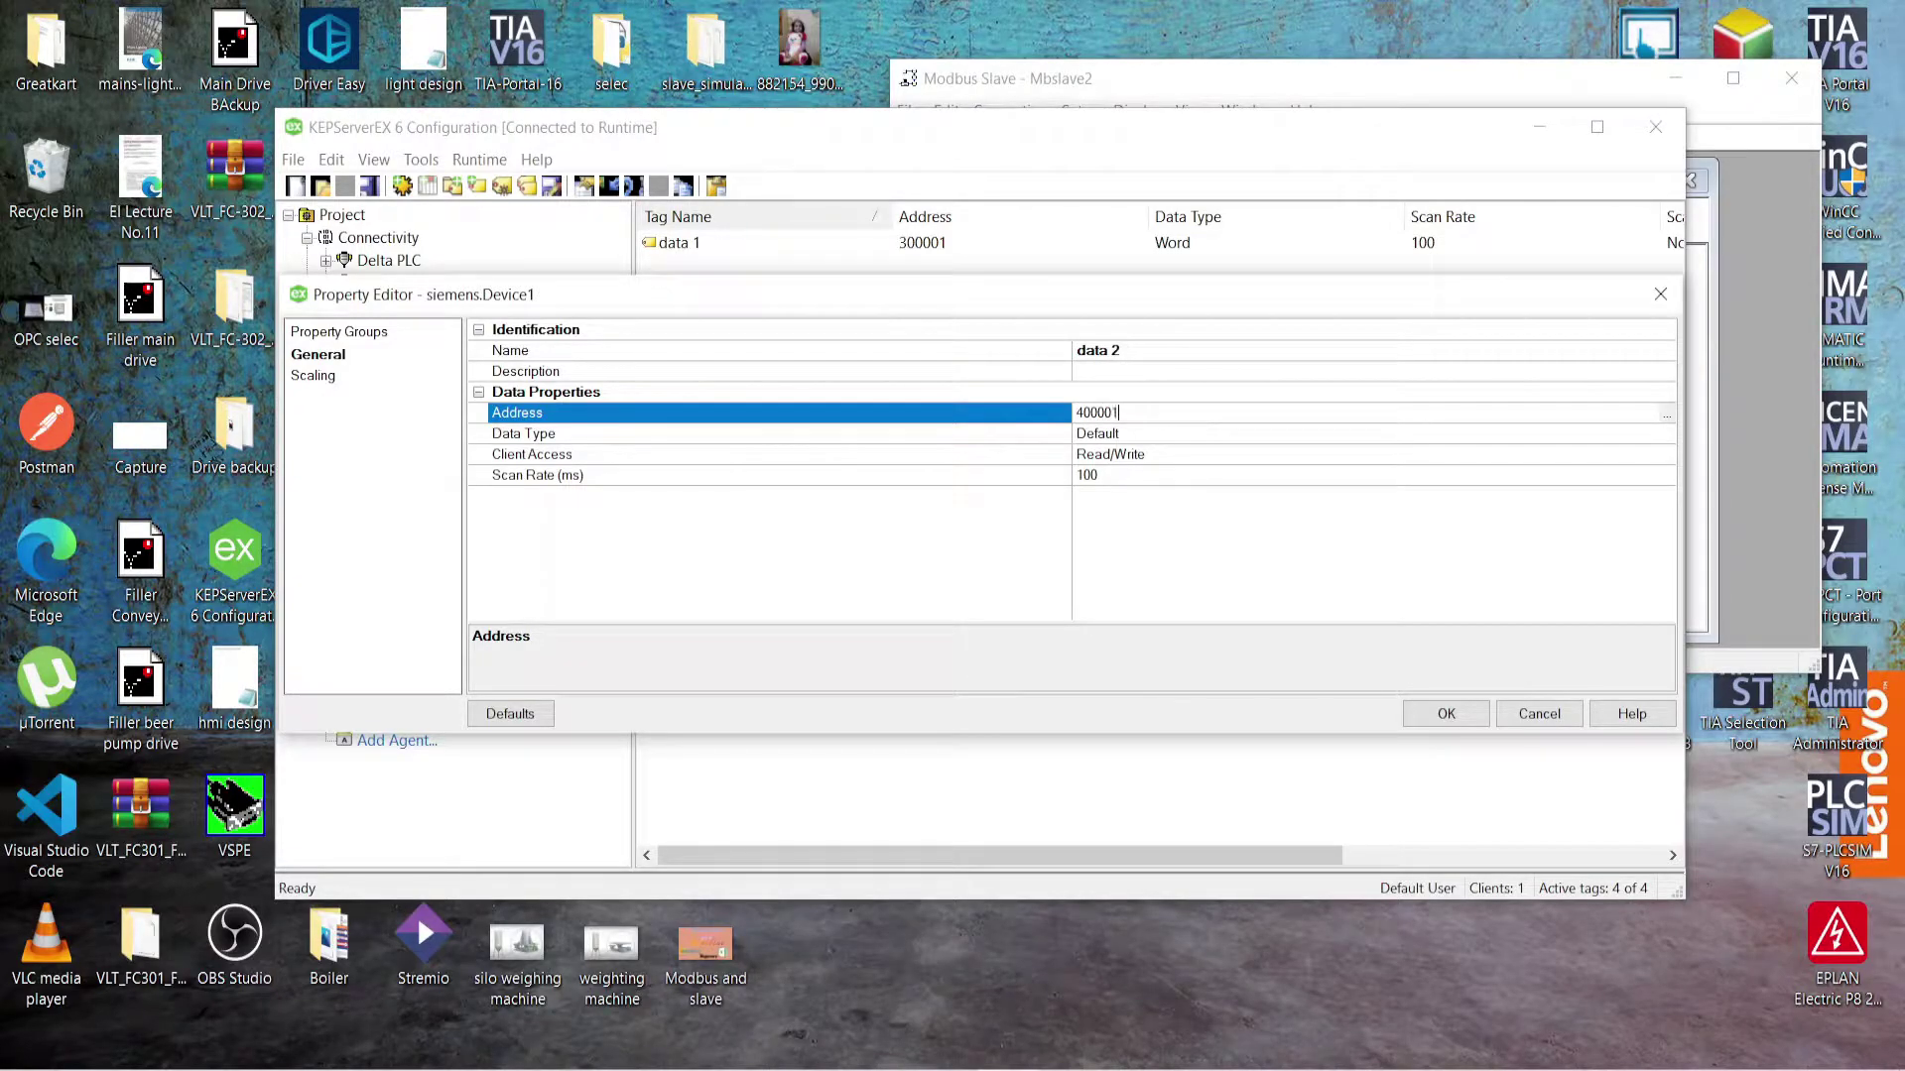
pyautogui.press('Return')
pyautogui.click(1433, 720)
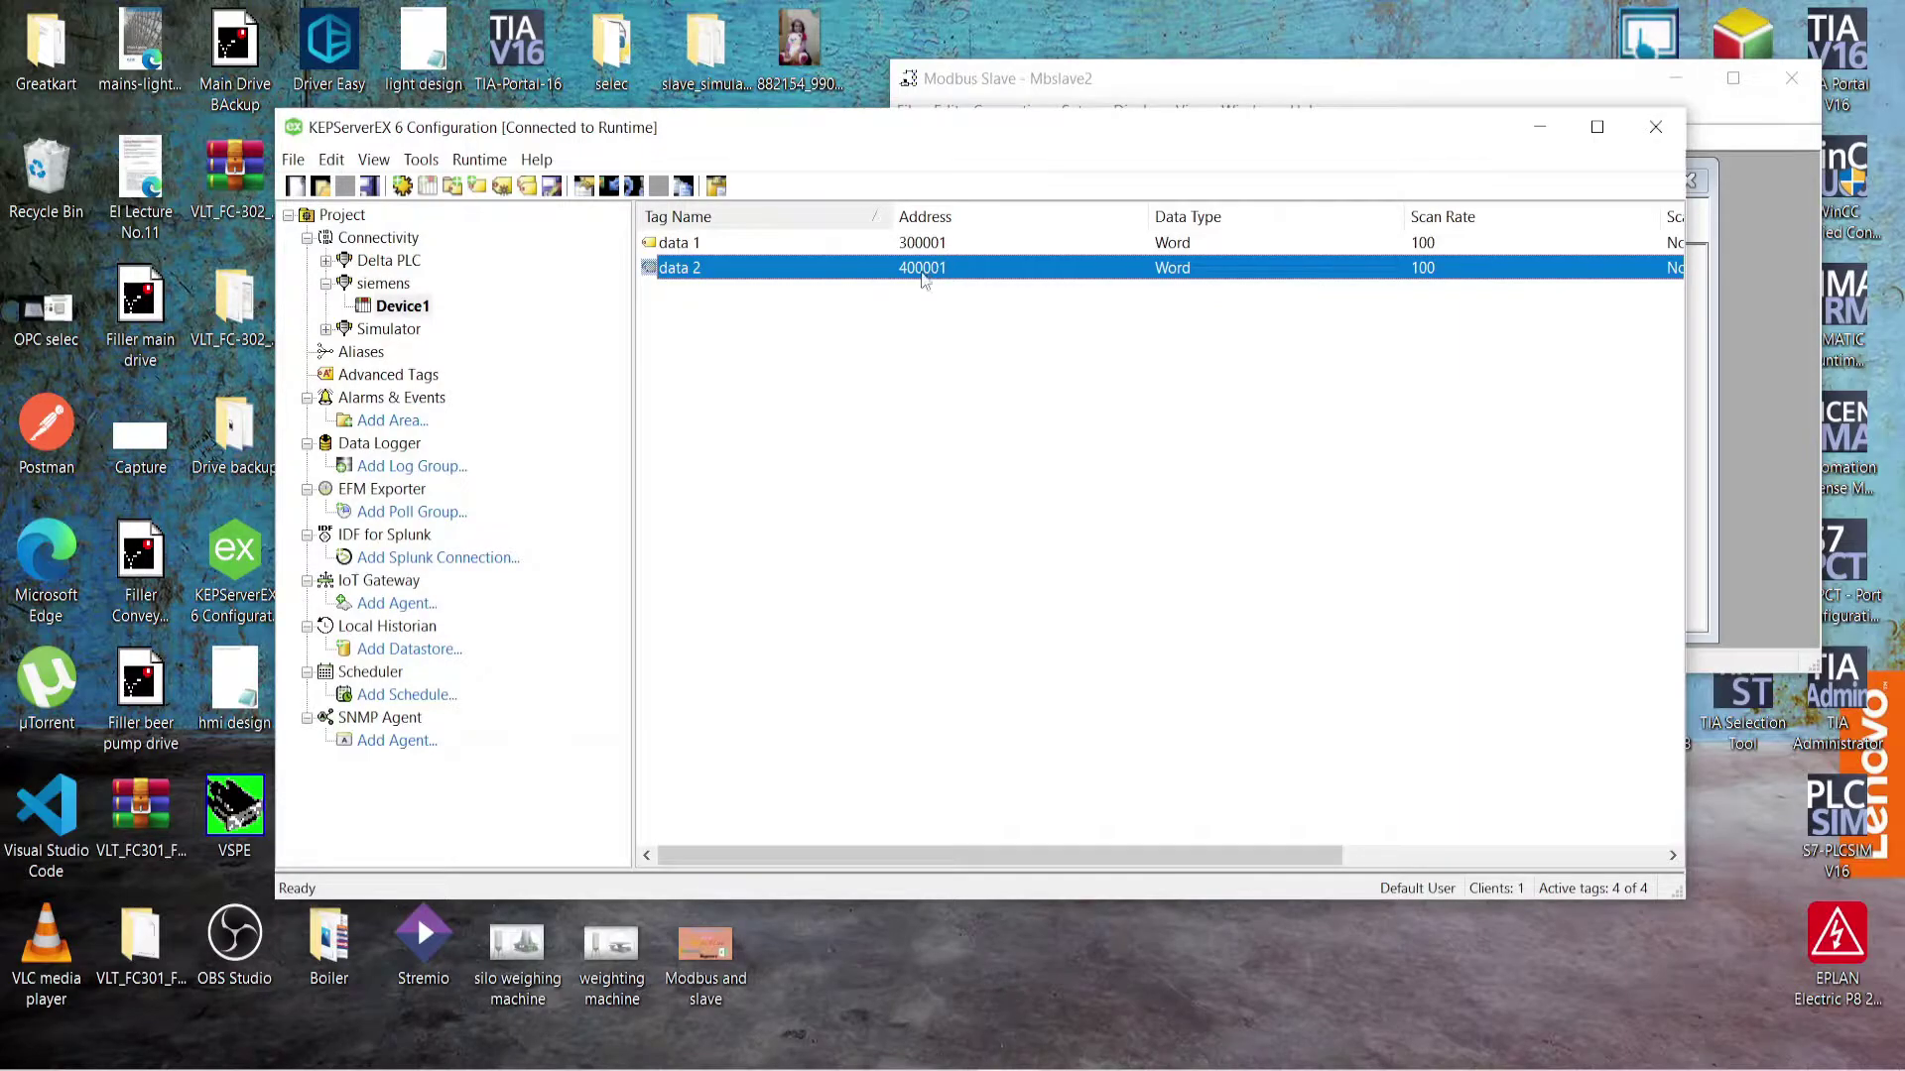
# Step: Review data 2's properties, then select the siemens channel
pyautogui.doubleClick(927, 268)
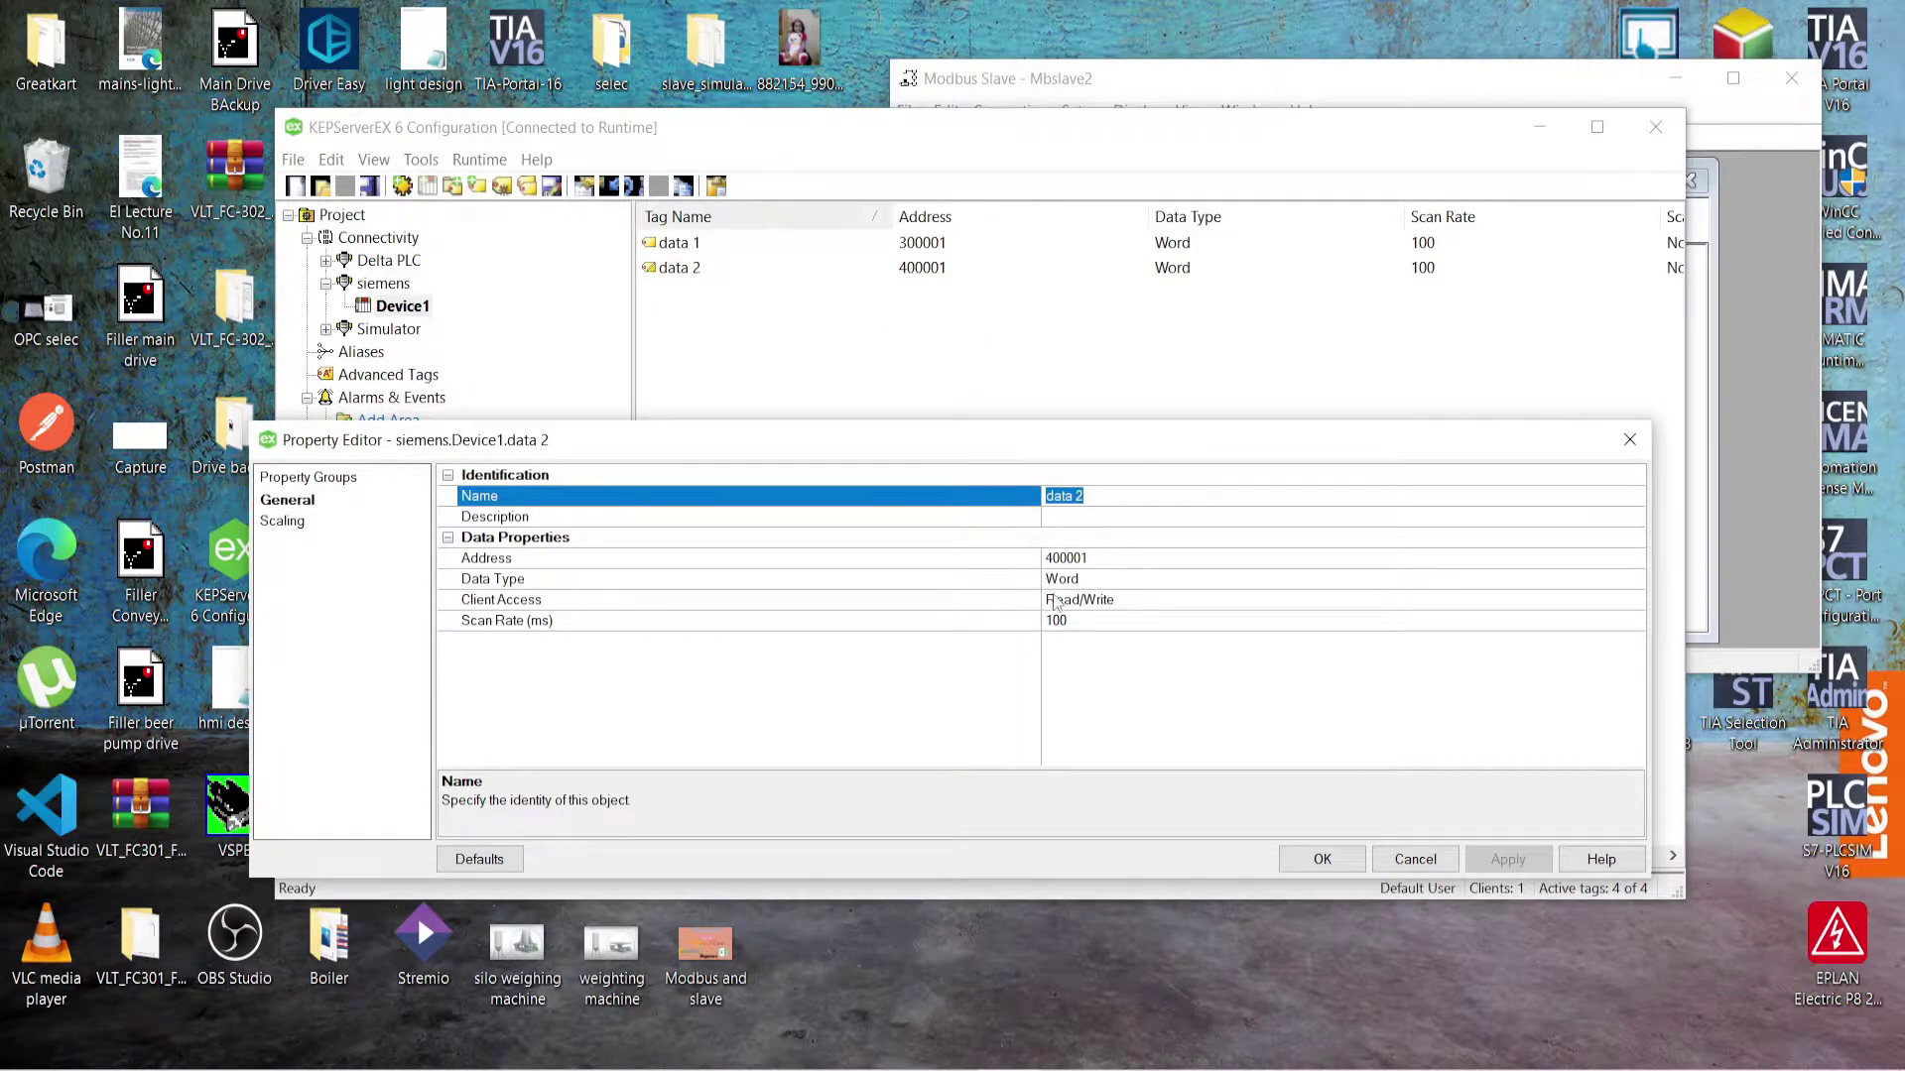
pyautogui.click(1322, 859)
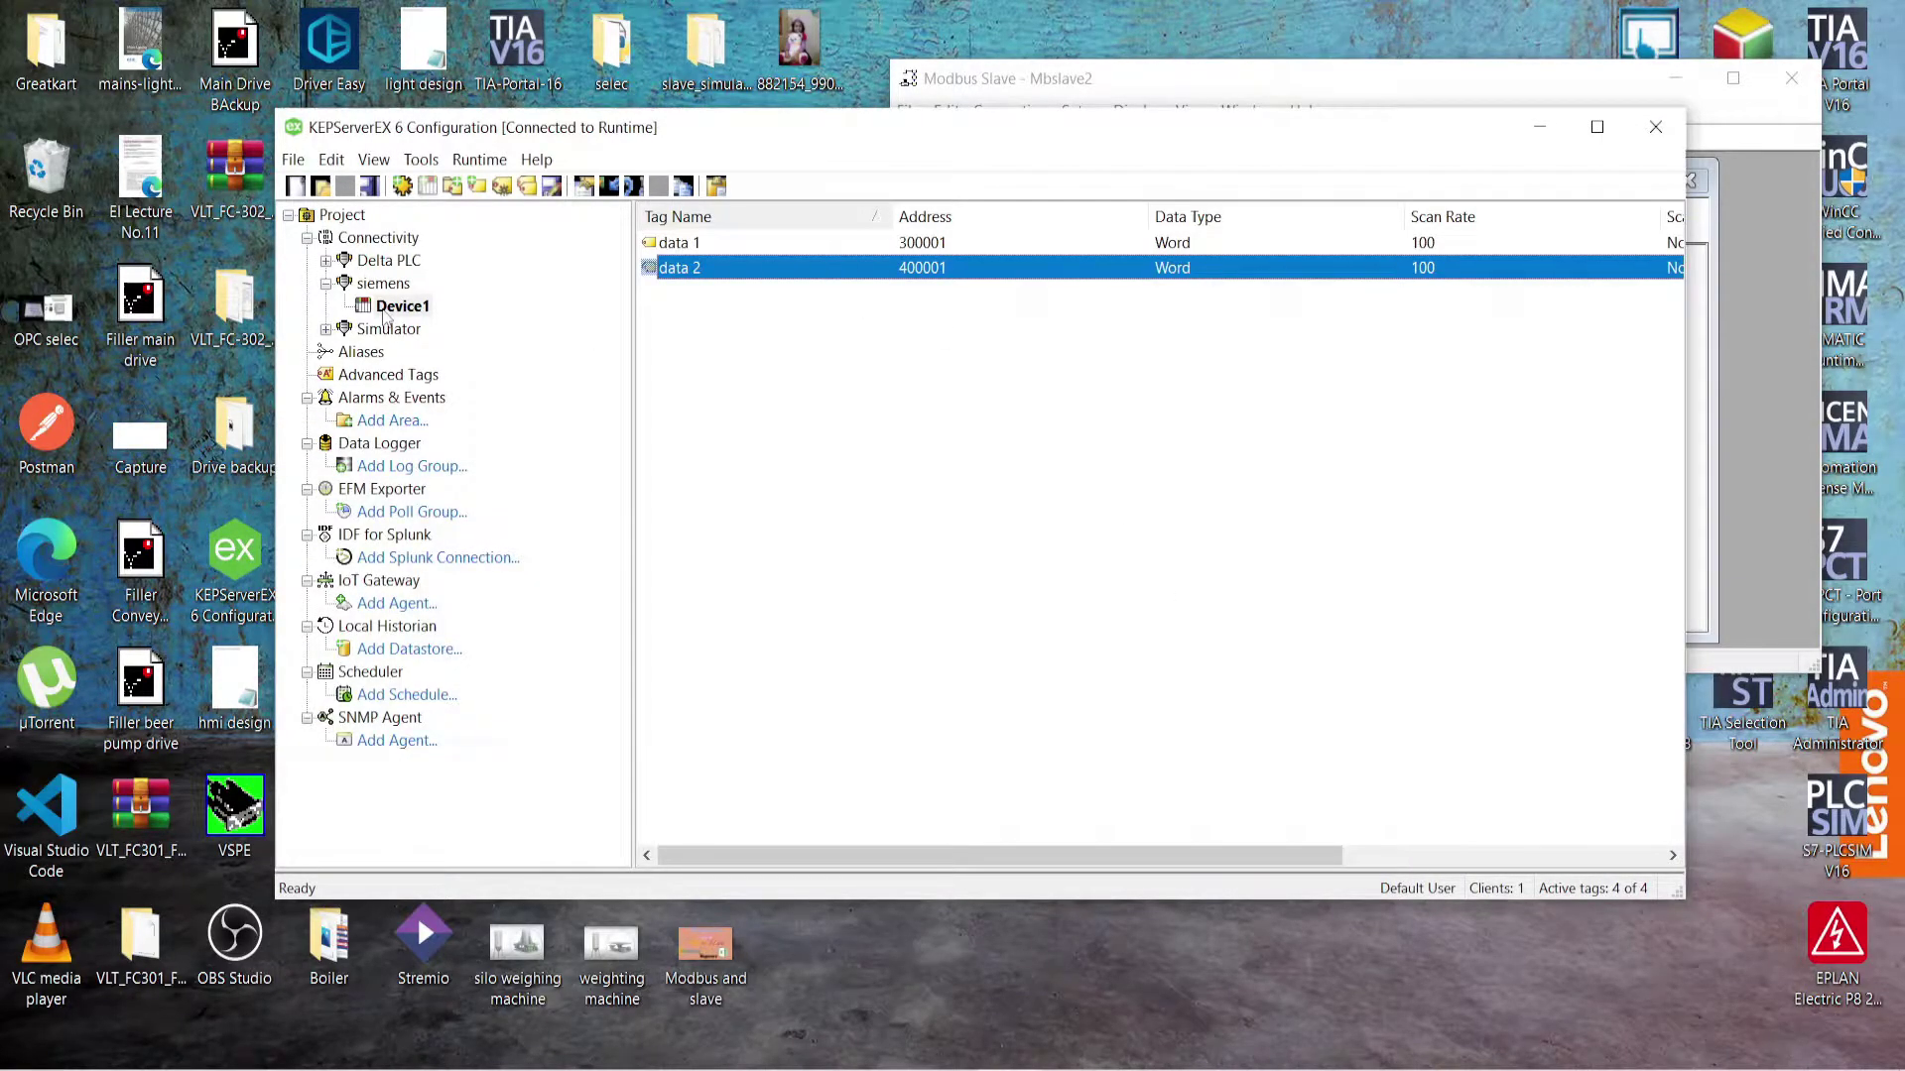
pyautogui.click(326, 284)
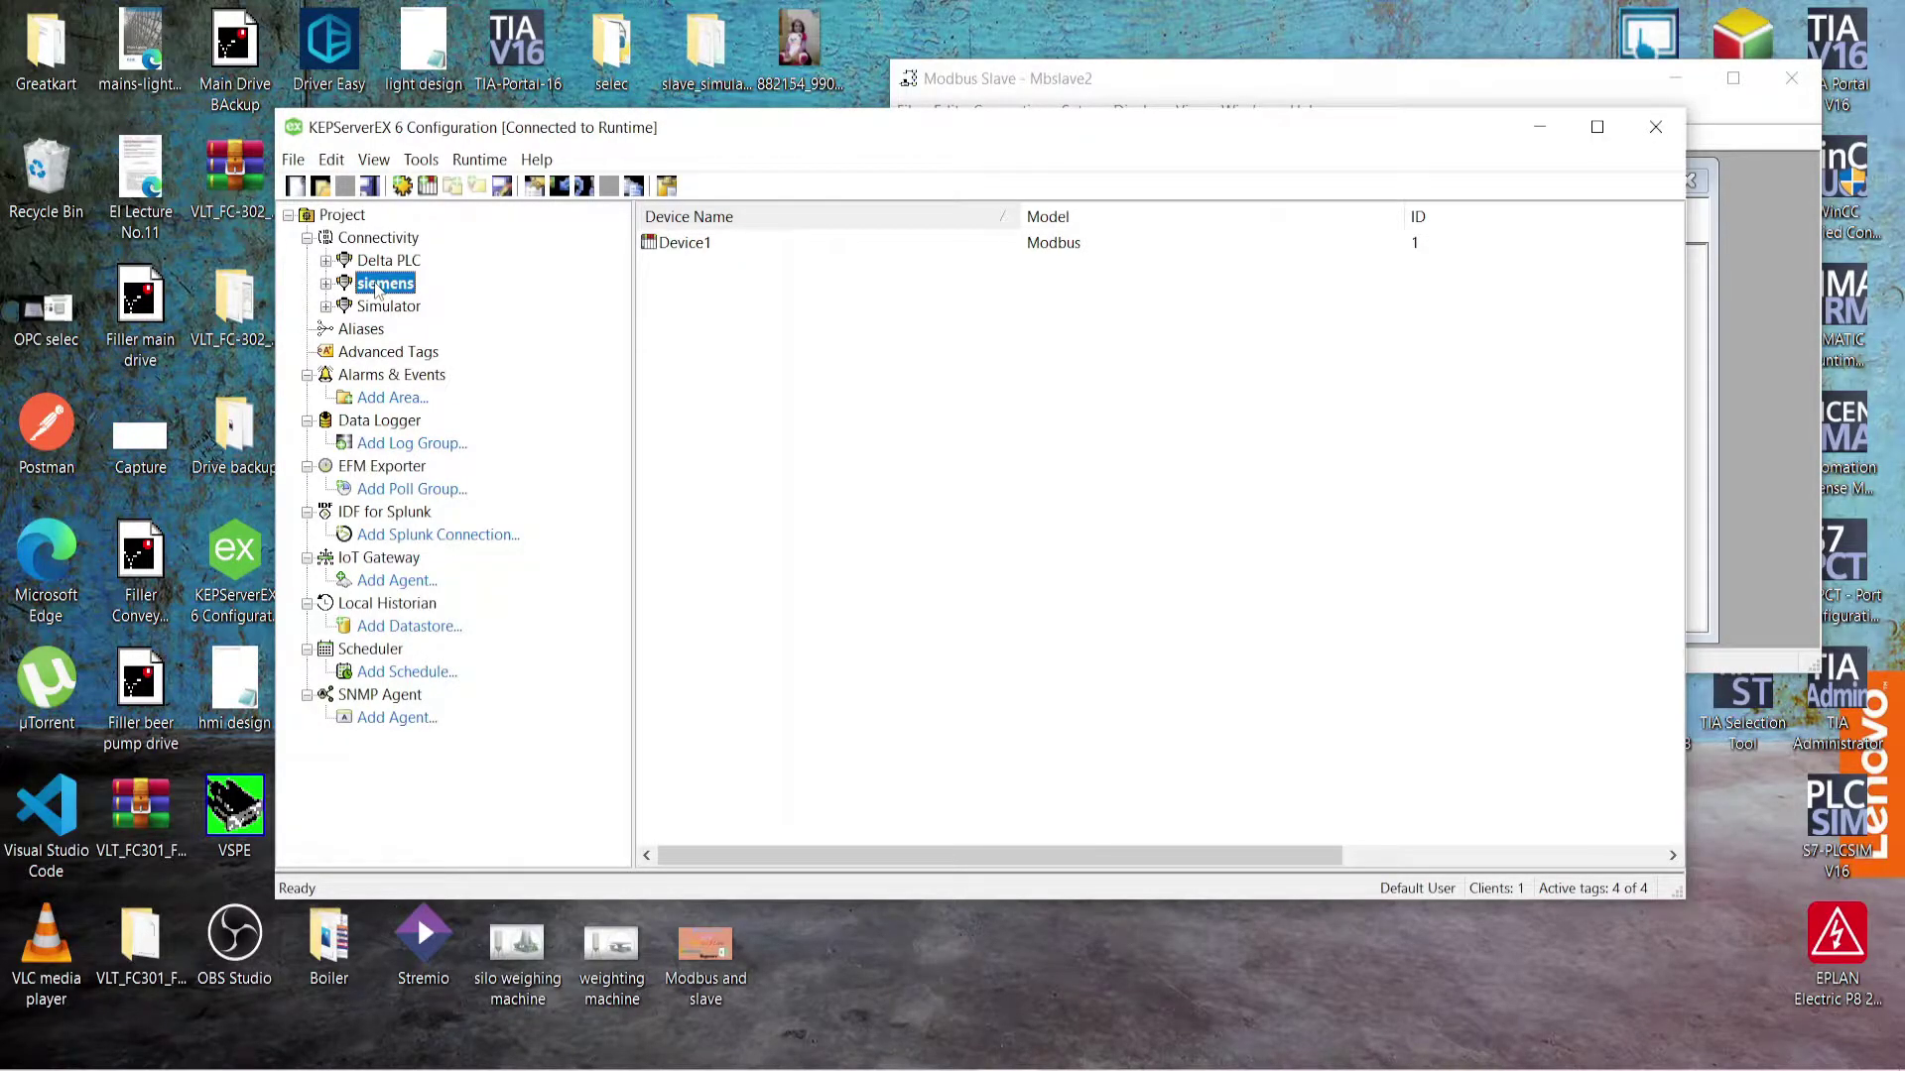
# Step: Delete the siemens channel and switch to the Excel workbook
pyautogui.press('Delete')
pyautogui.press('Return')
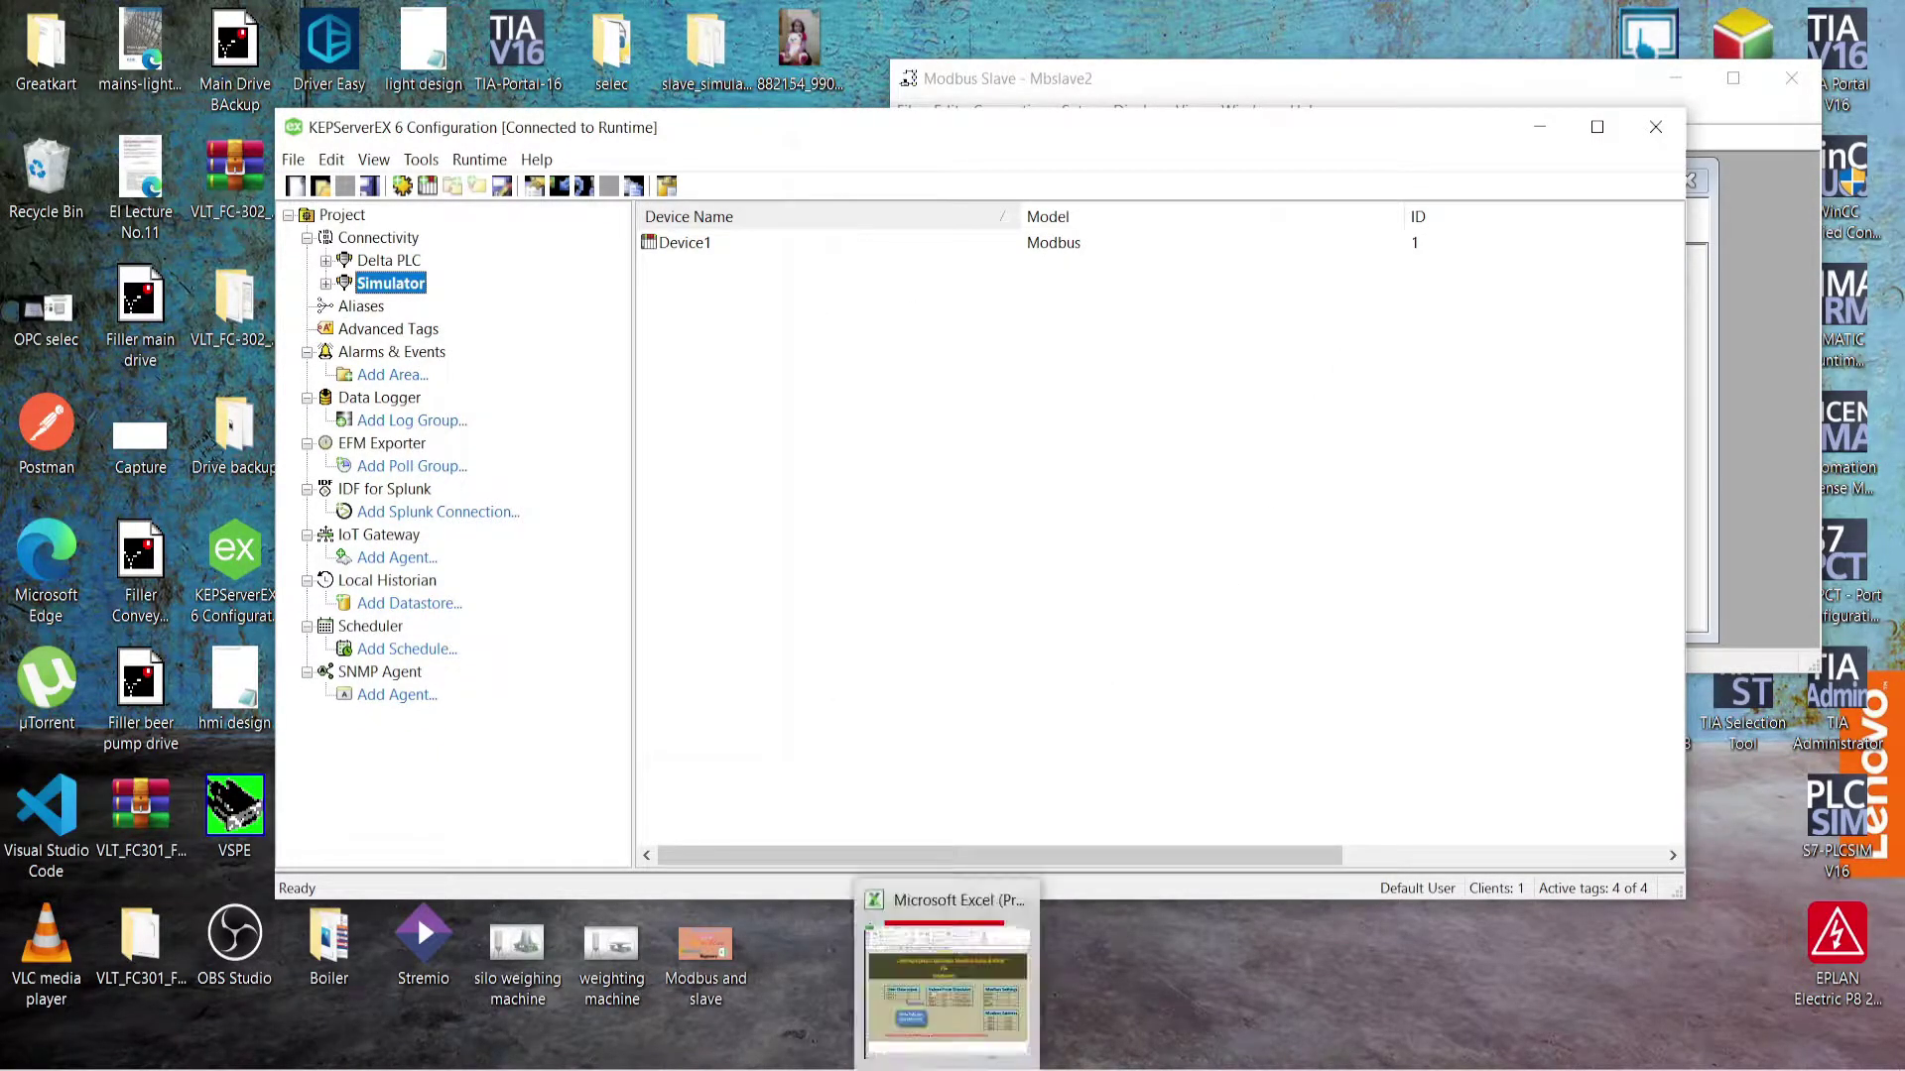
pyautogui.click(952, 1012)
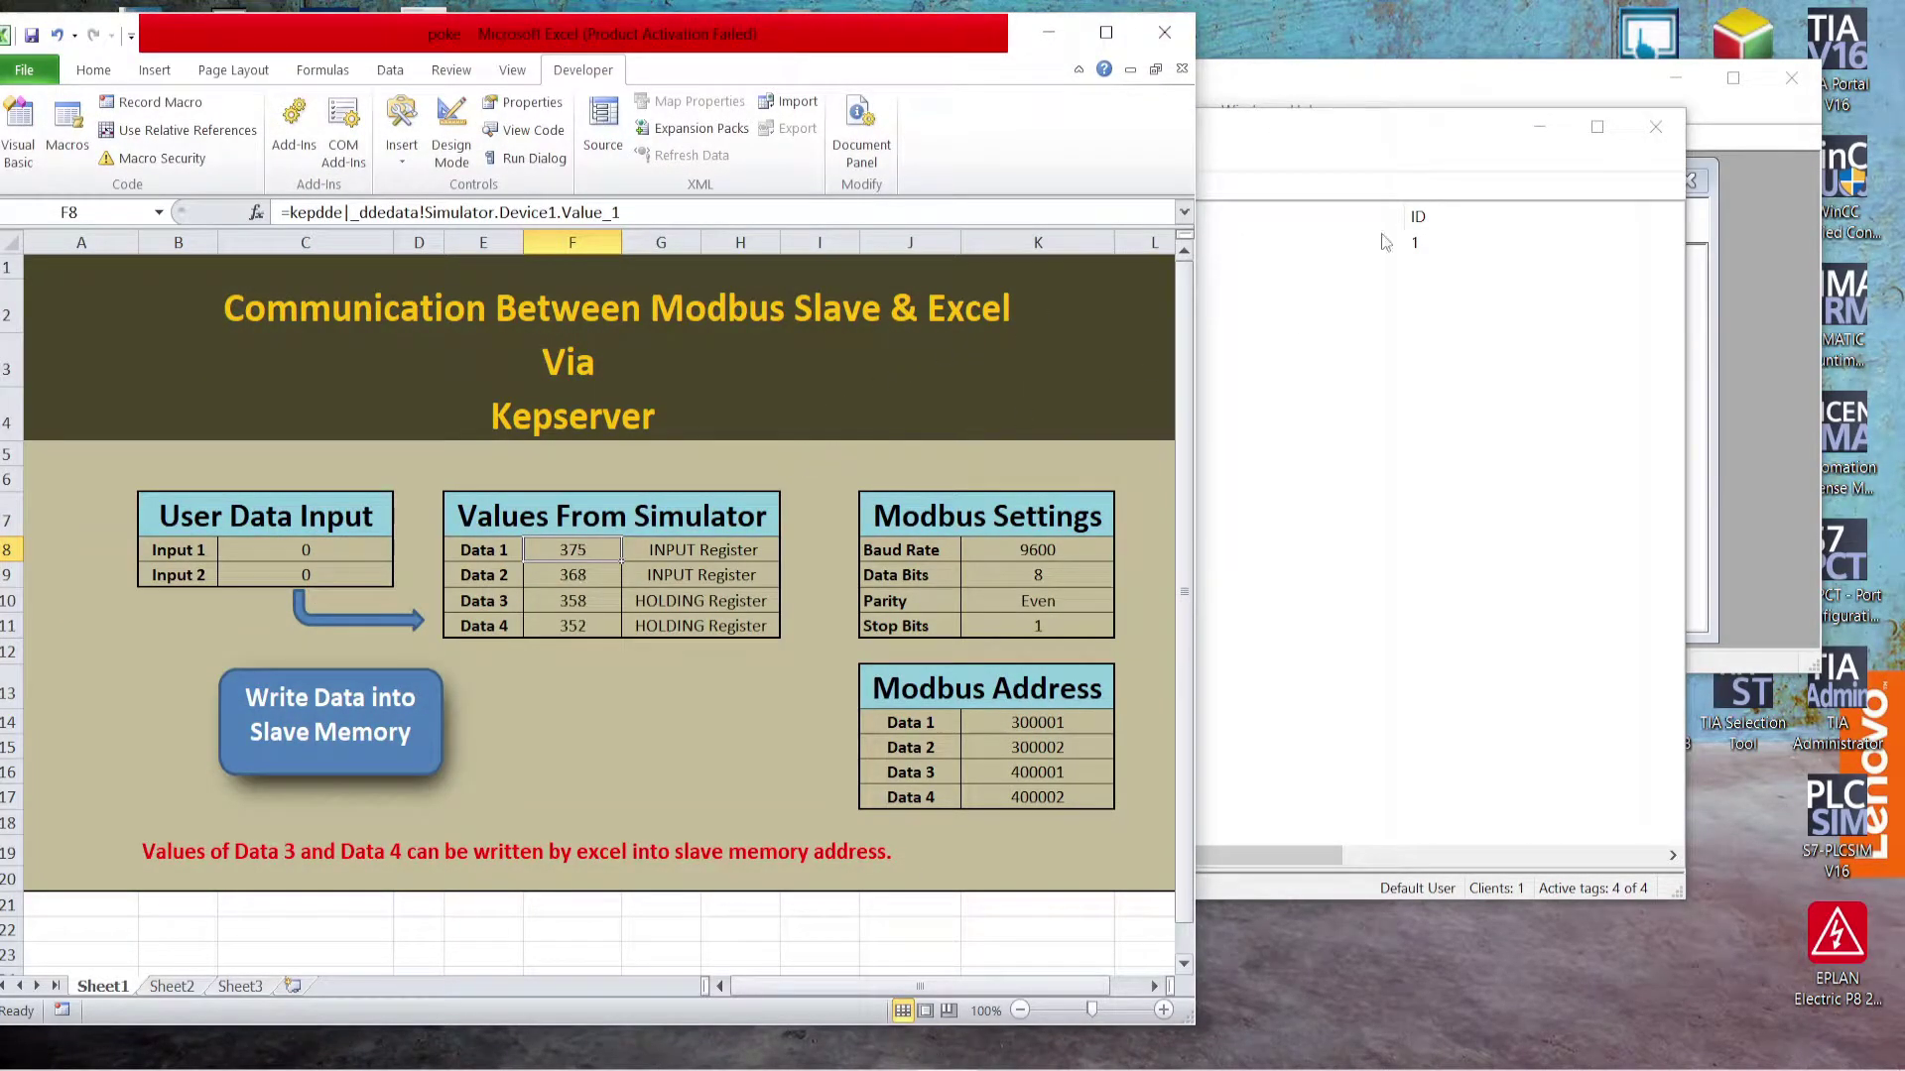
# Step: Bring KEPServerEX back and list Simulator's Device1 (Modbus, ID 1) with tags Value_1–4
pyautogui.click(1482, 137)
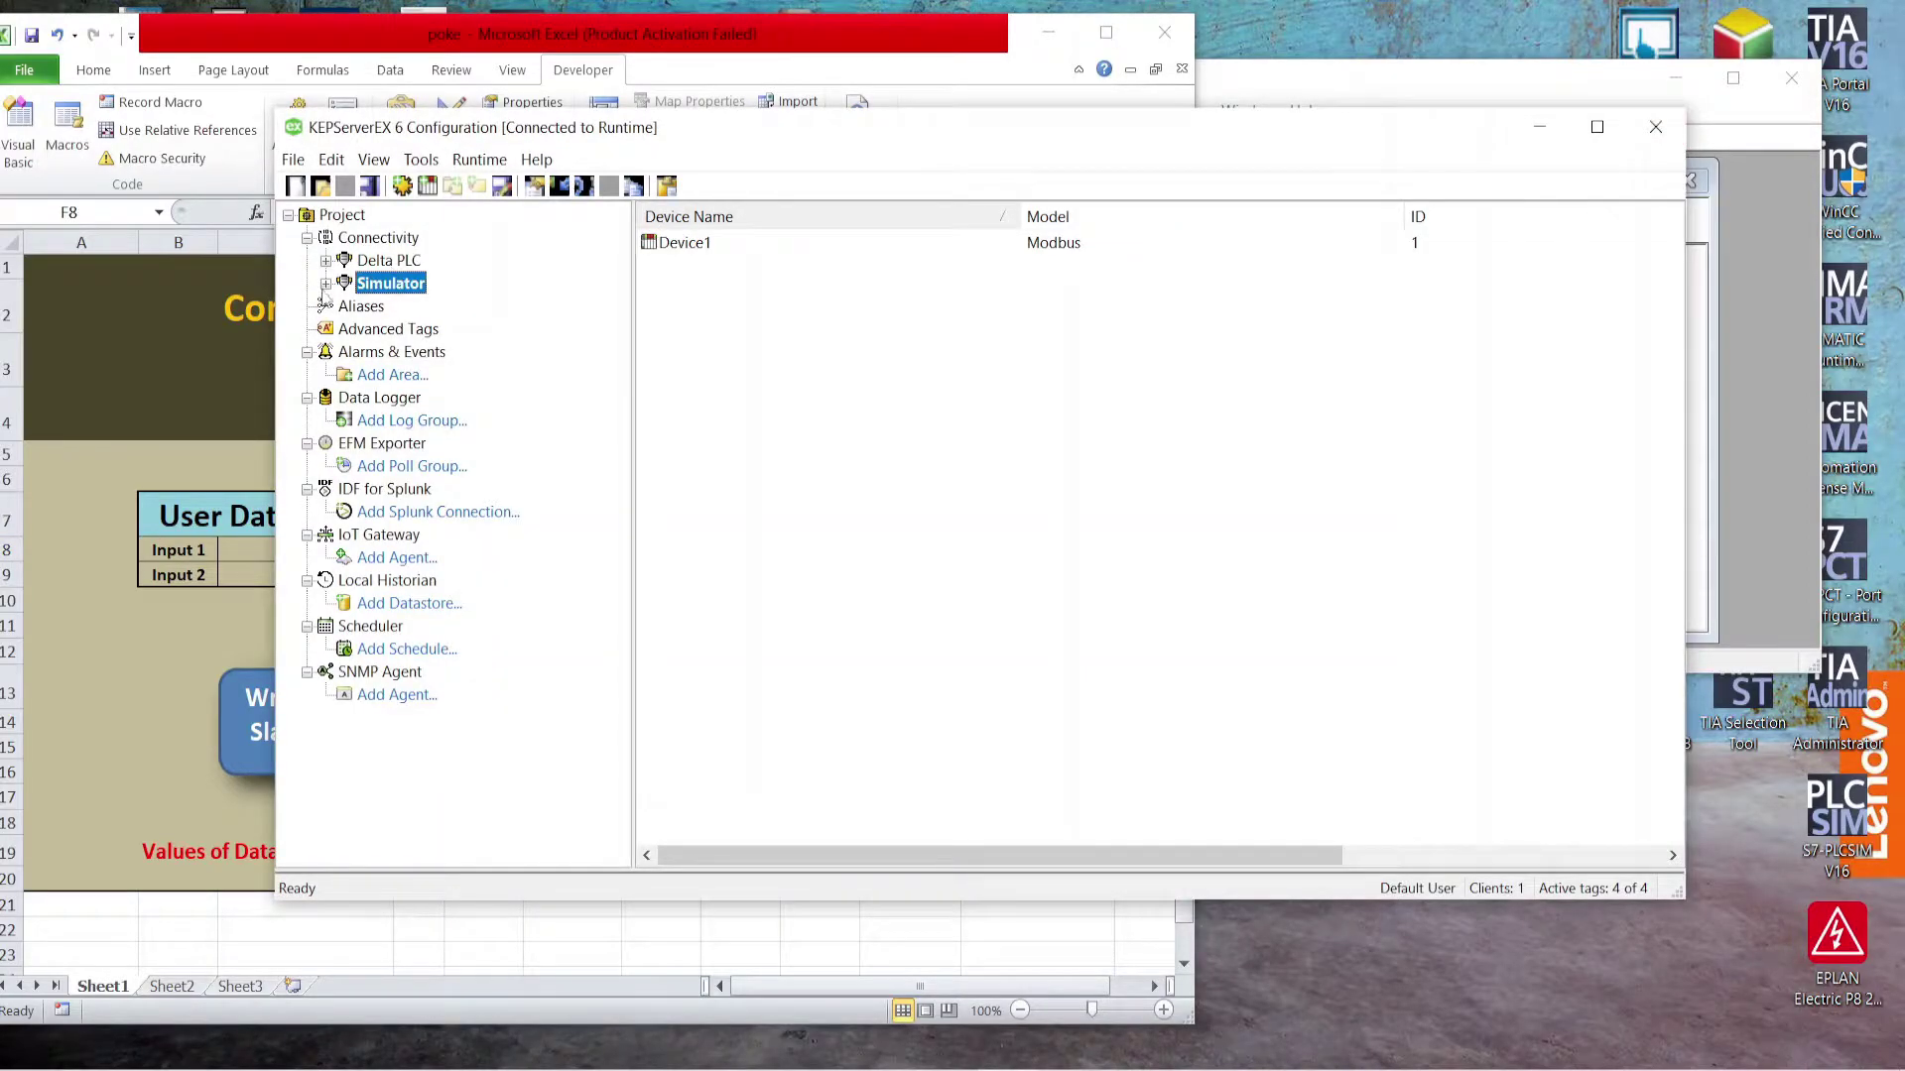
pyautogui.click(325, 283)
pyautogui.click(405, 307)
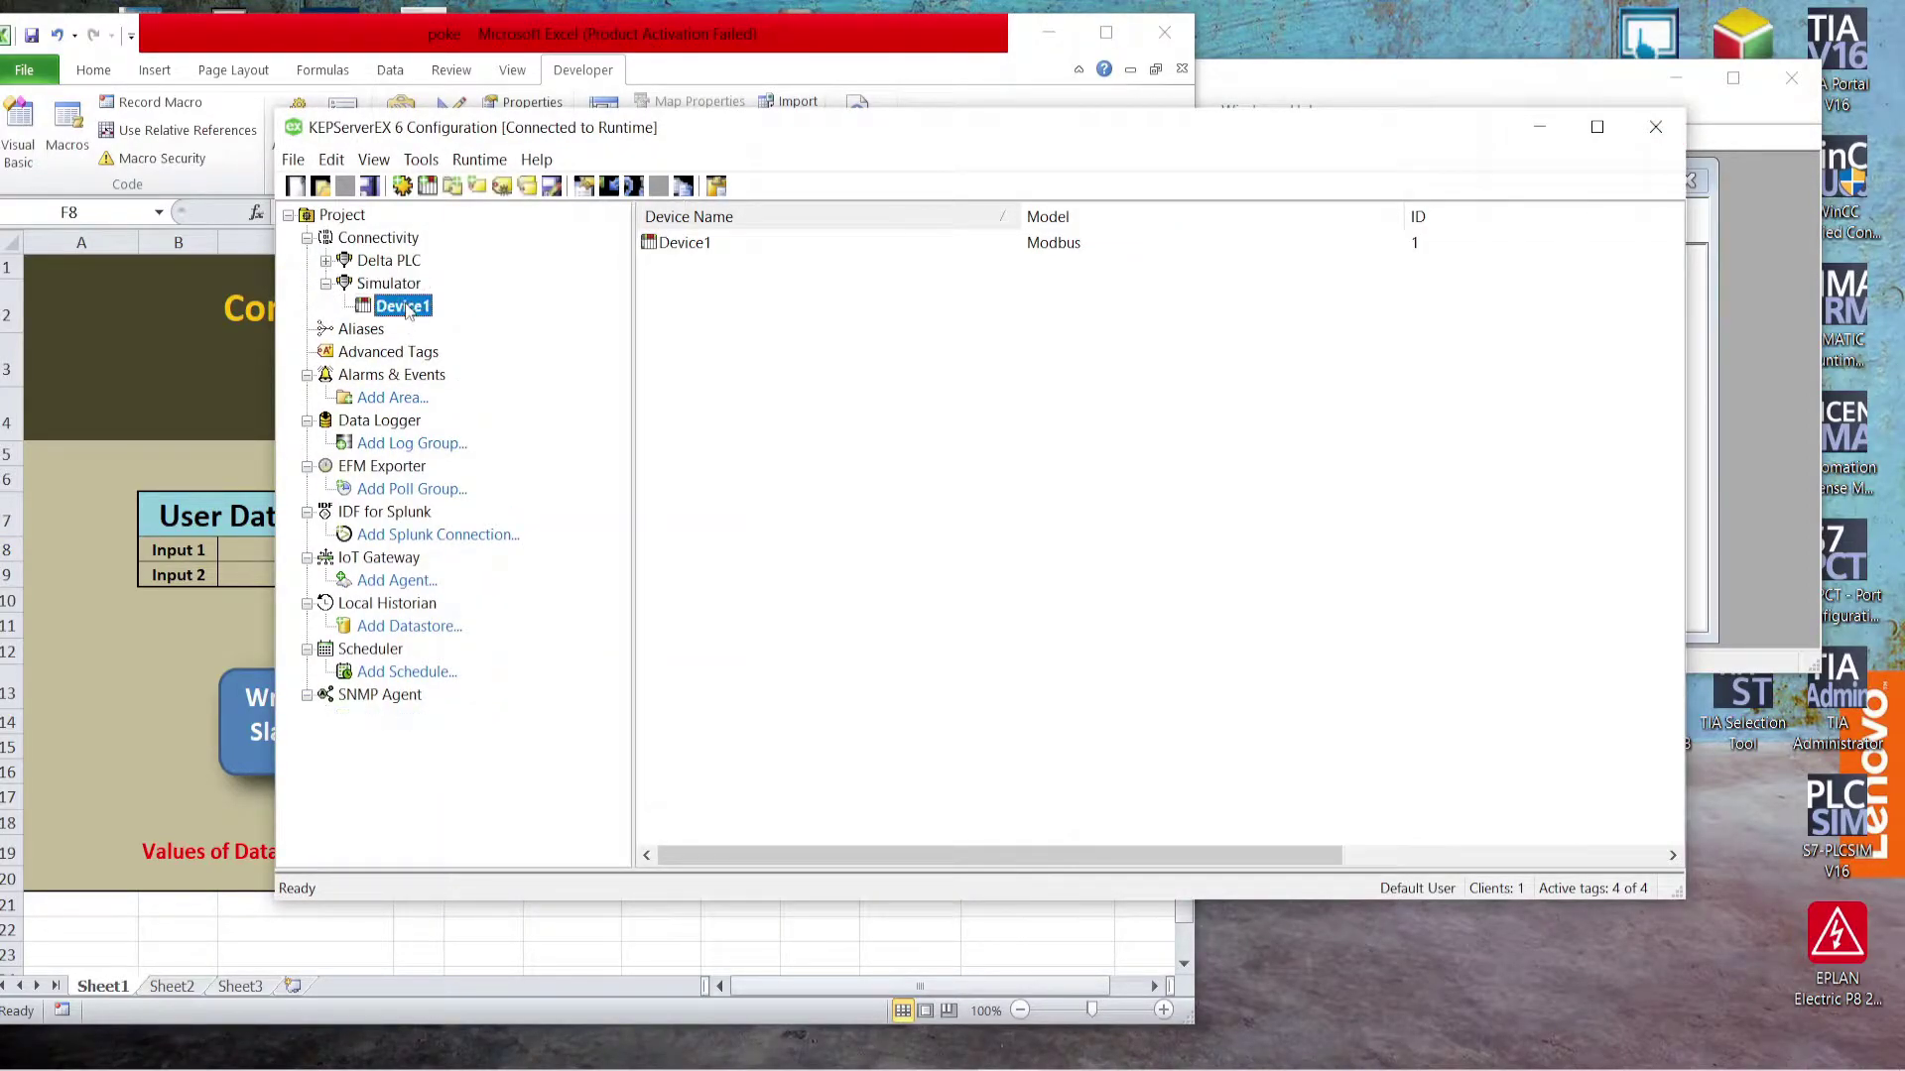
pyautogui.click(479, 160)
pyautogui.click(536, 159)
pyautogui.click(794, 360)
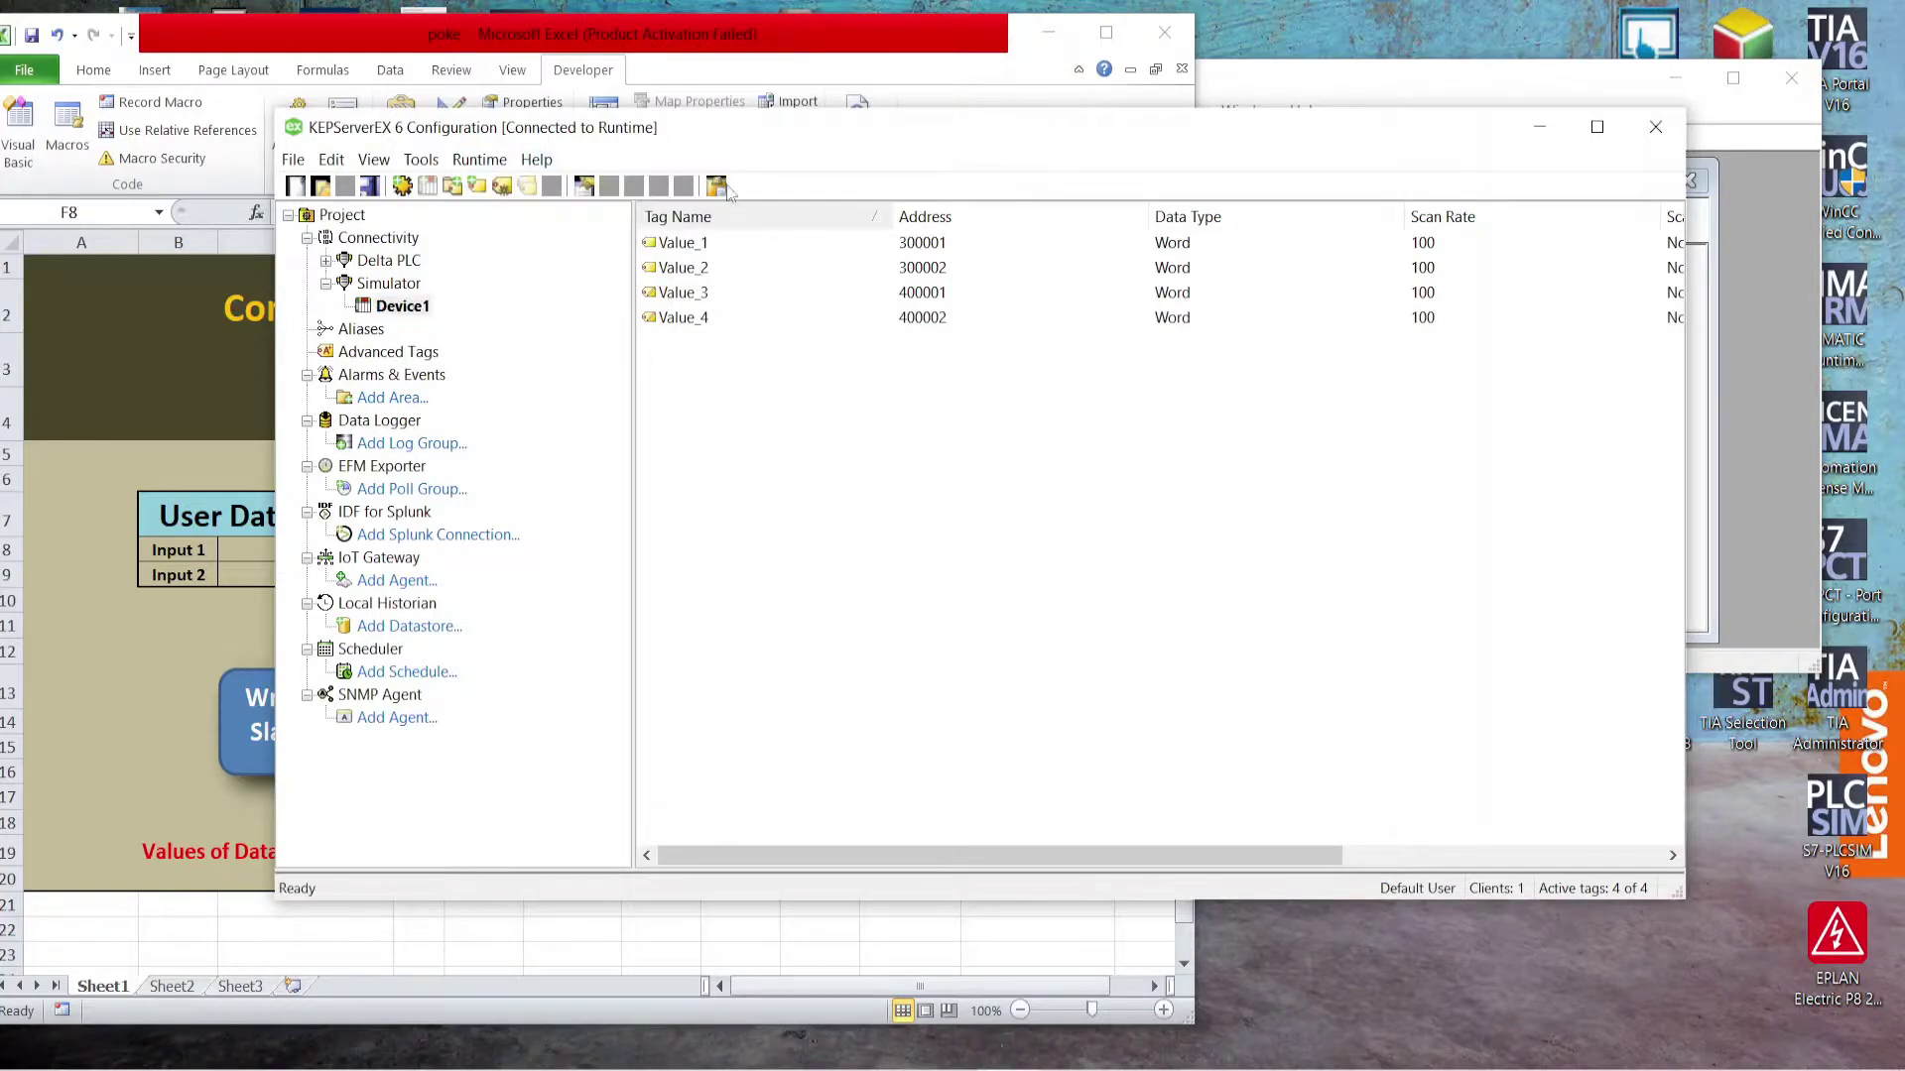
pyautogui.click(382, 289)
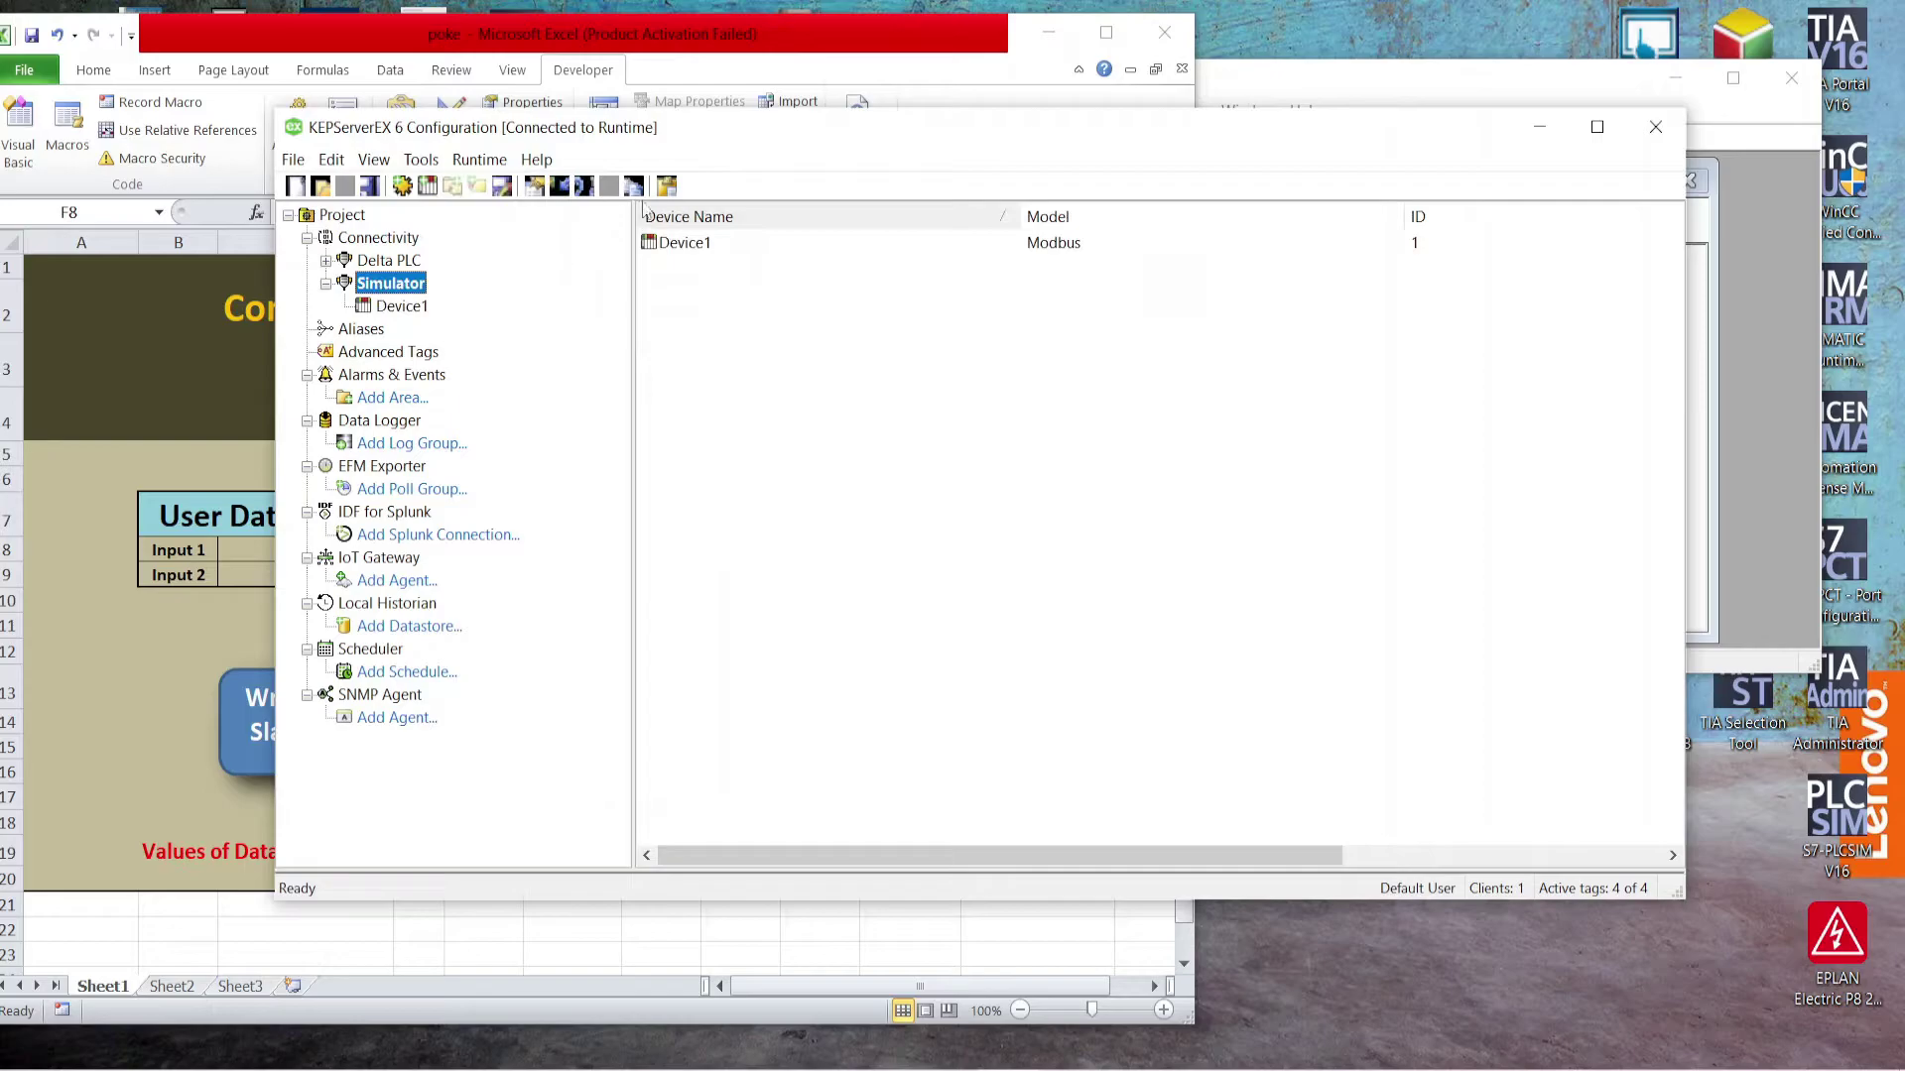
pyautogui.click(344, 216)
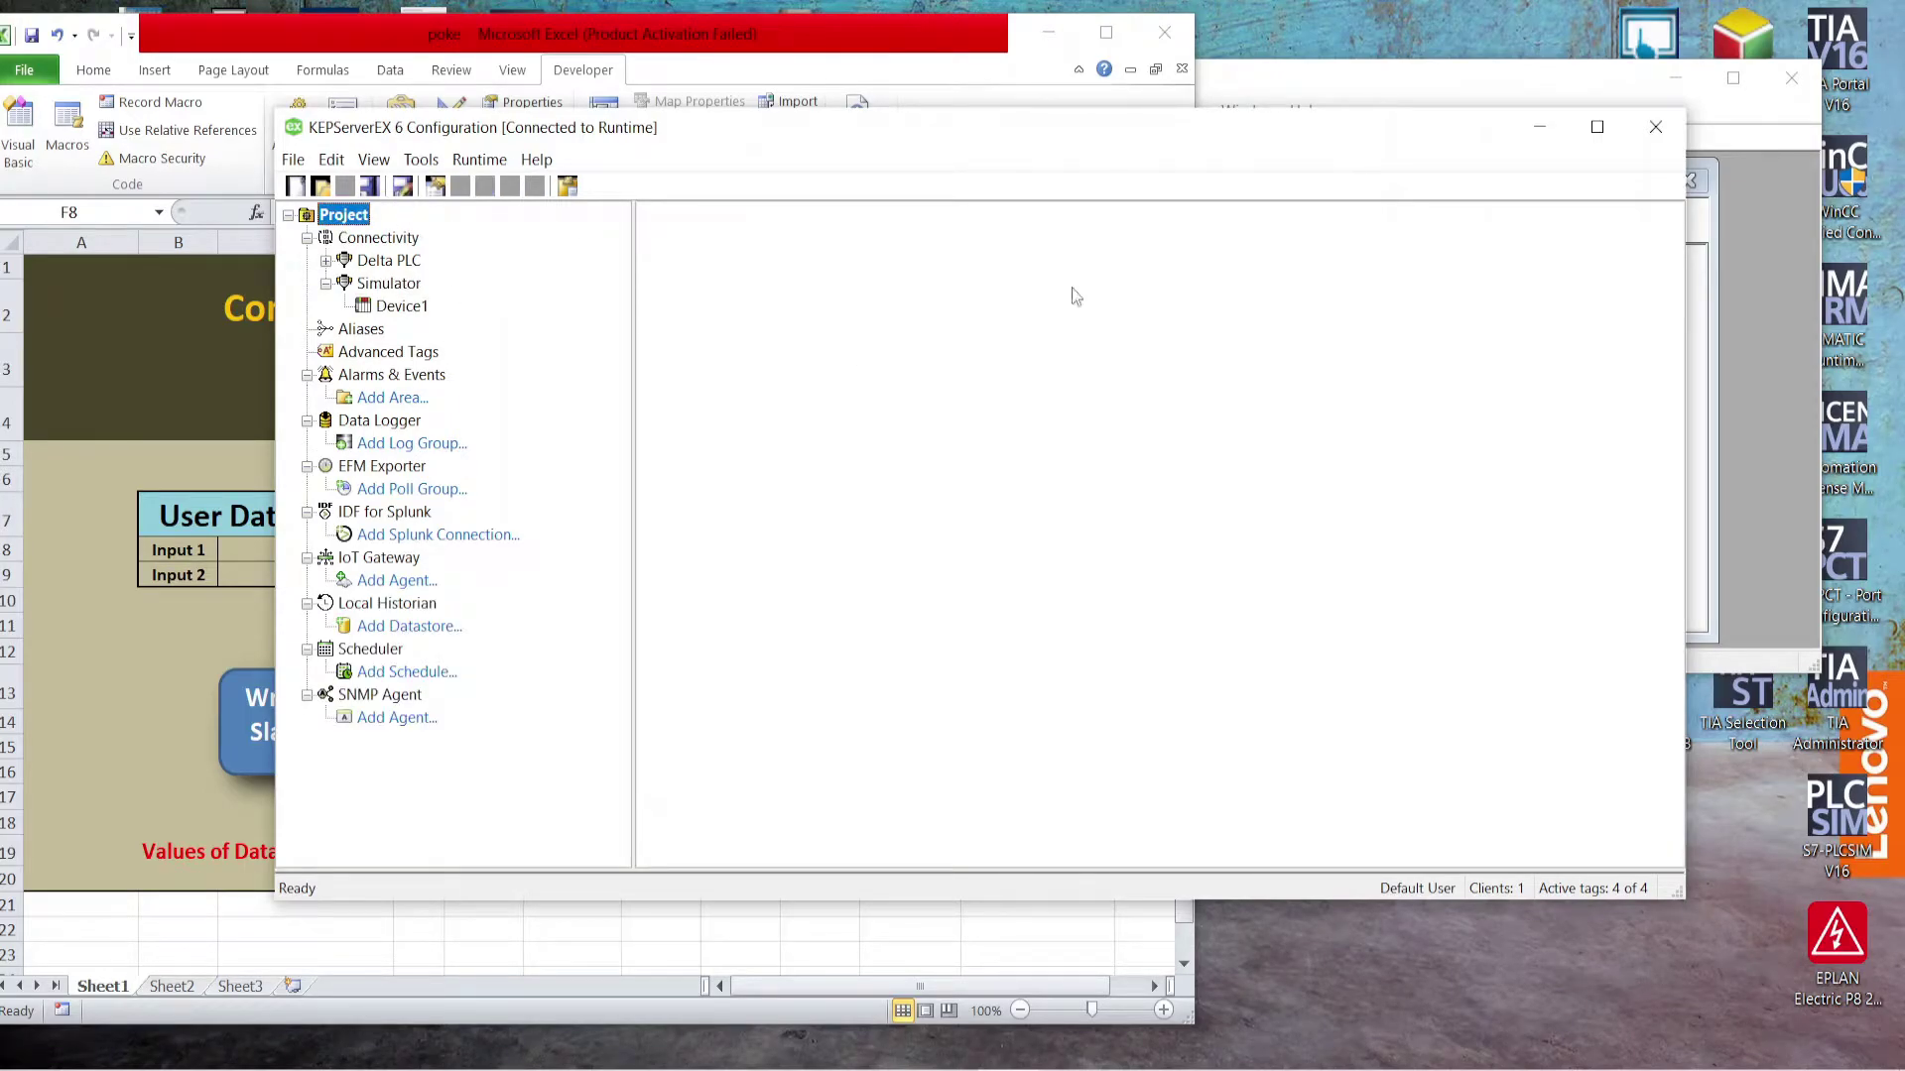
pyautogui.click(387, 285)
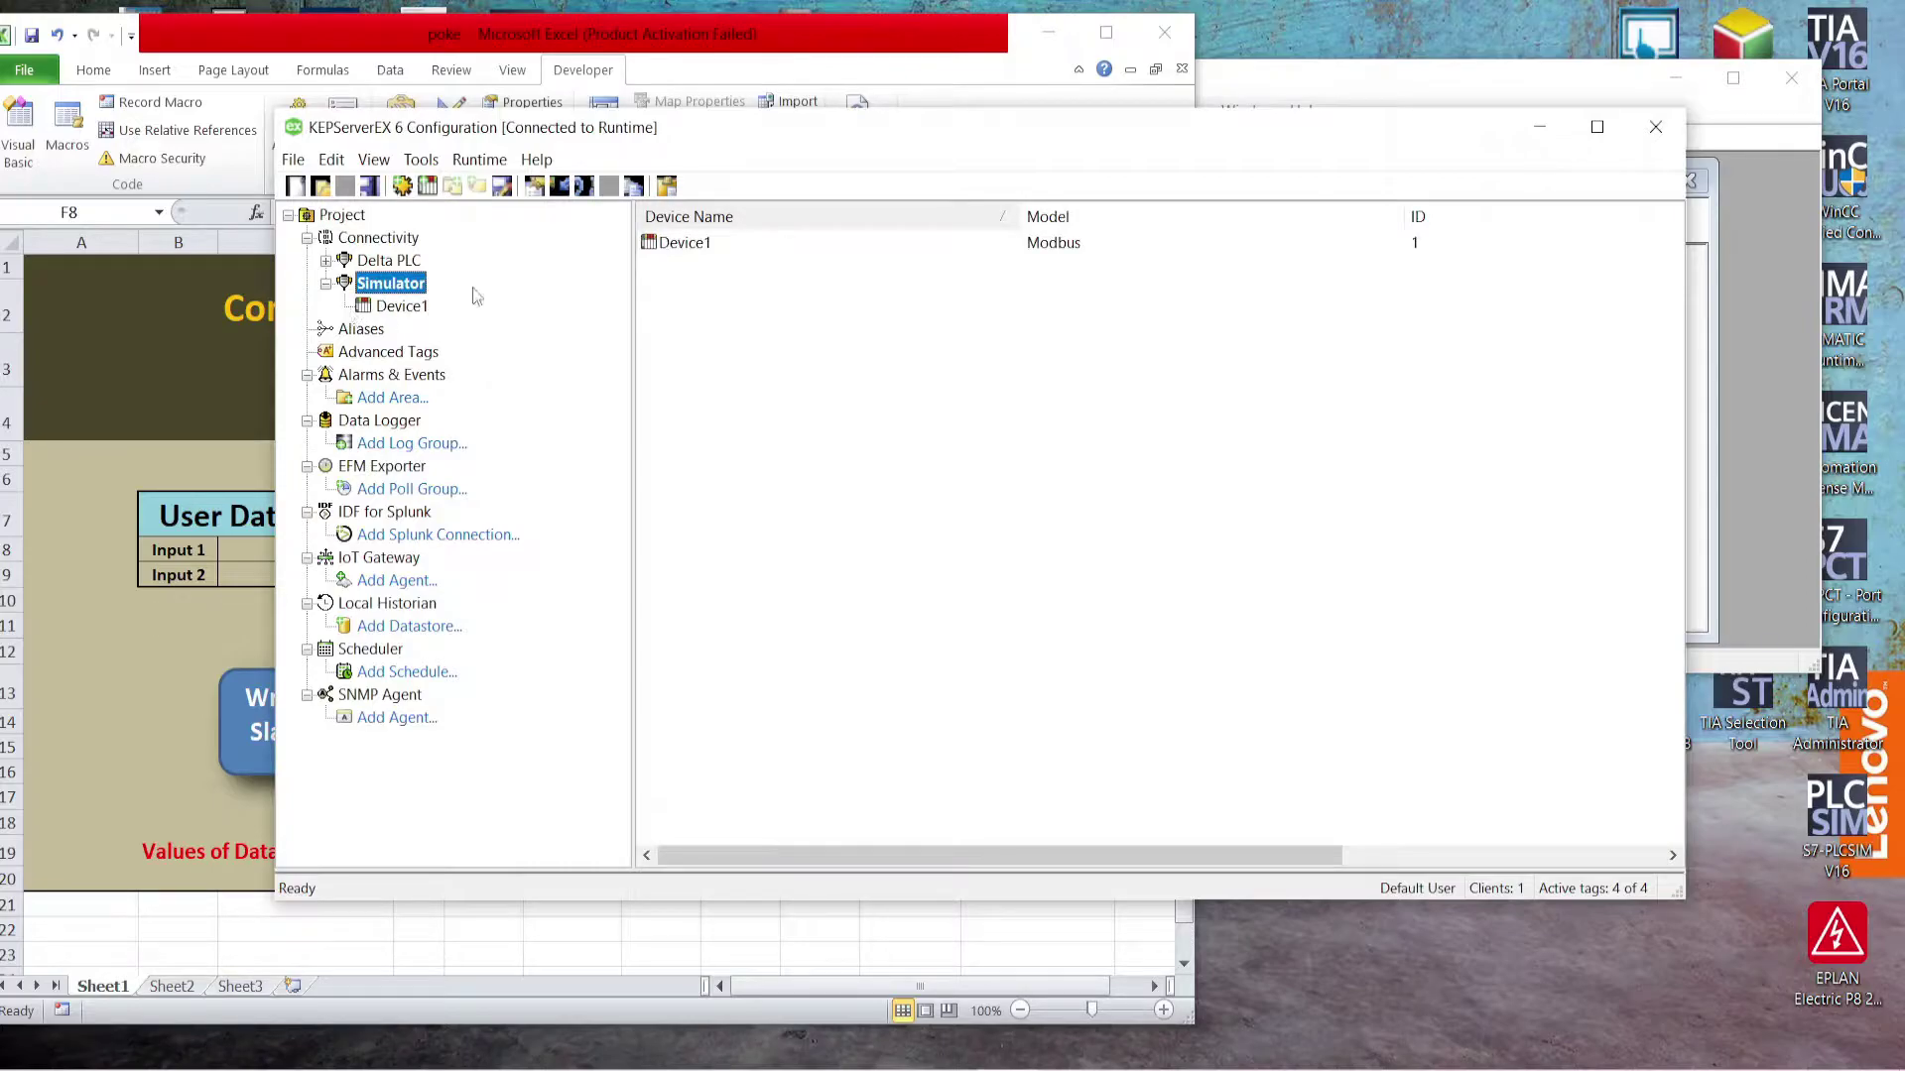
# Step: Compare Simulator.Device1 Value_1–4 in OPC Quick Client with Modbus Slave, then close it unsaved
pyautogui.click(665, 187)
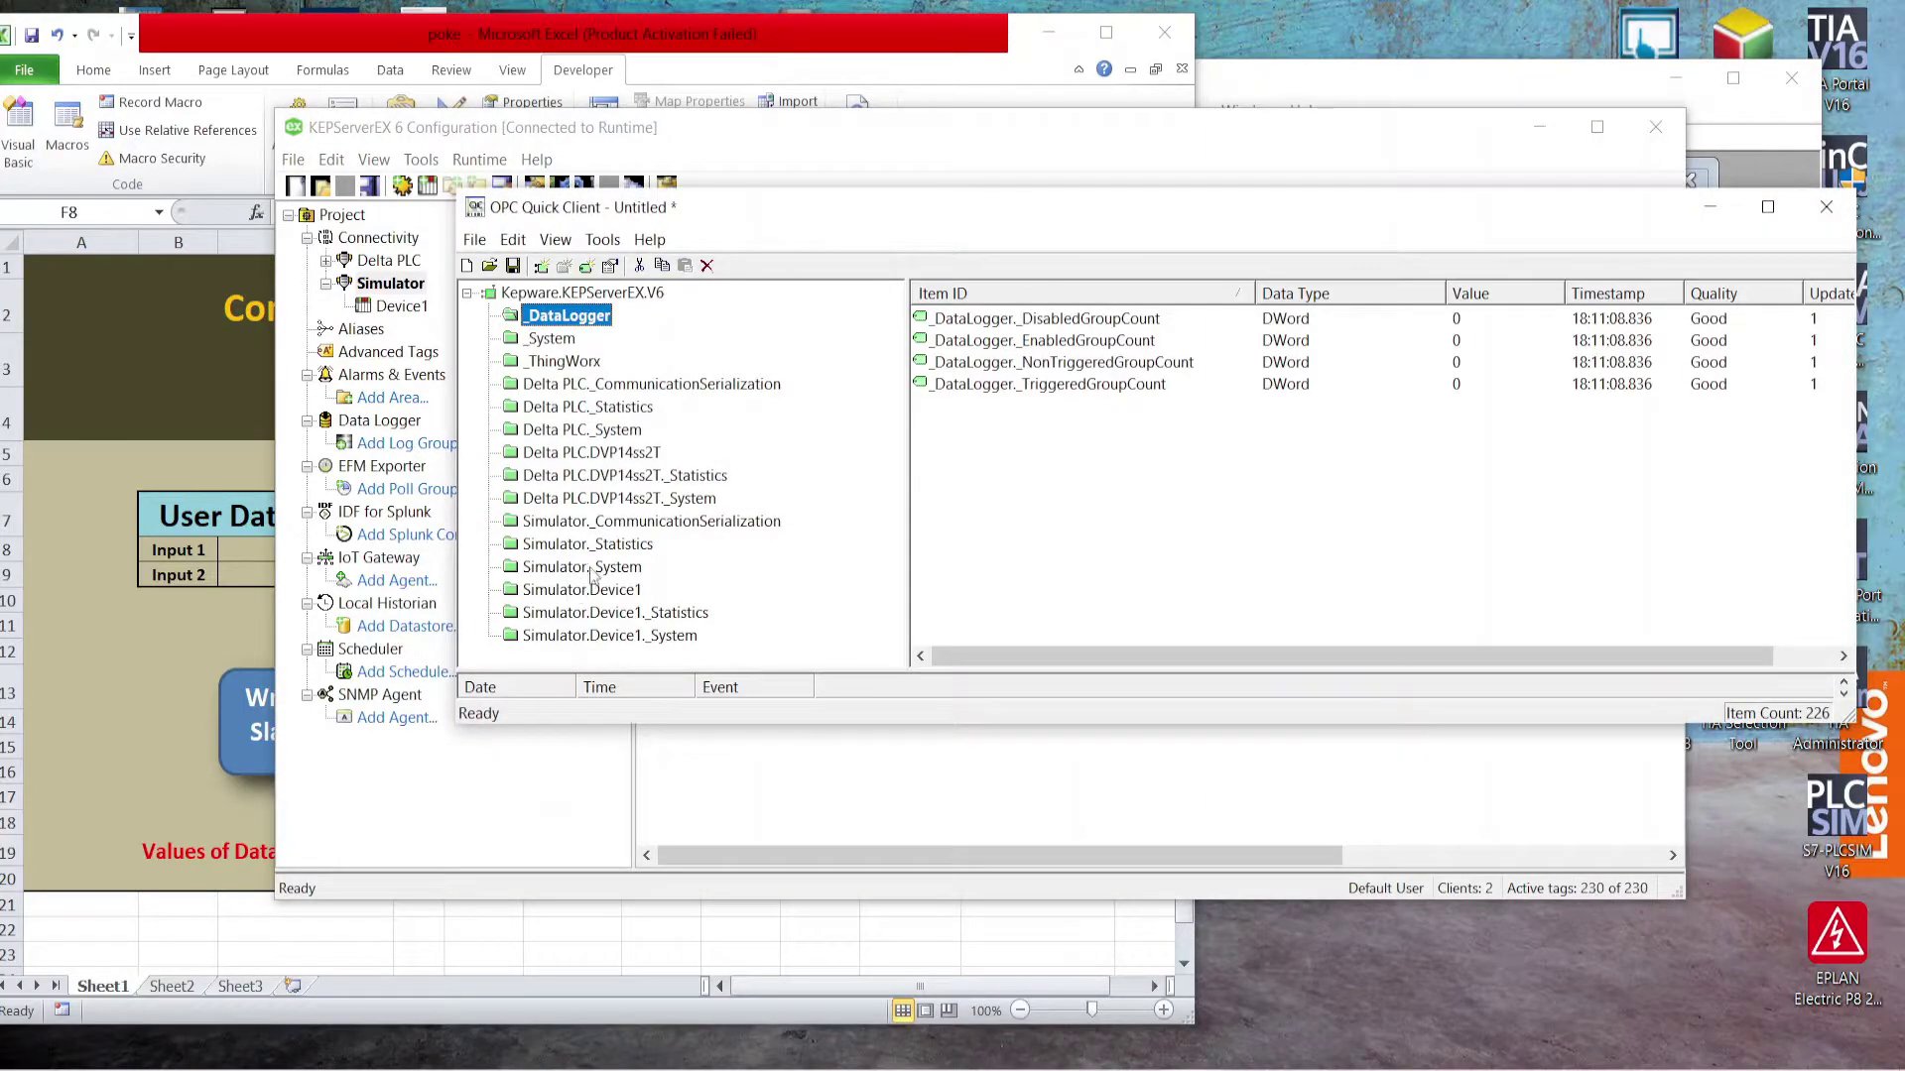
pyautogui.click(598, 590)
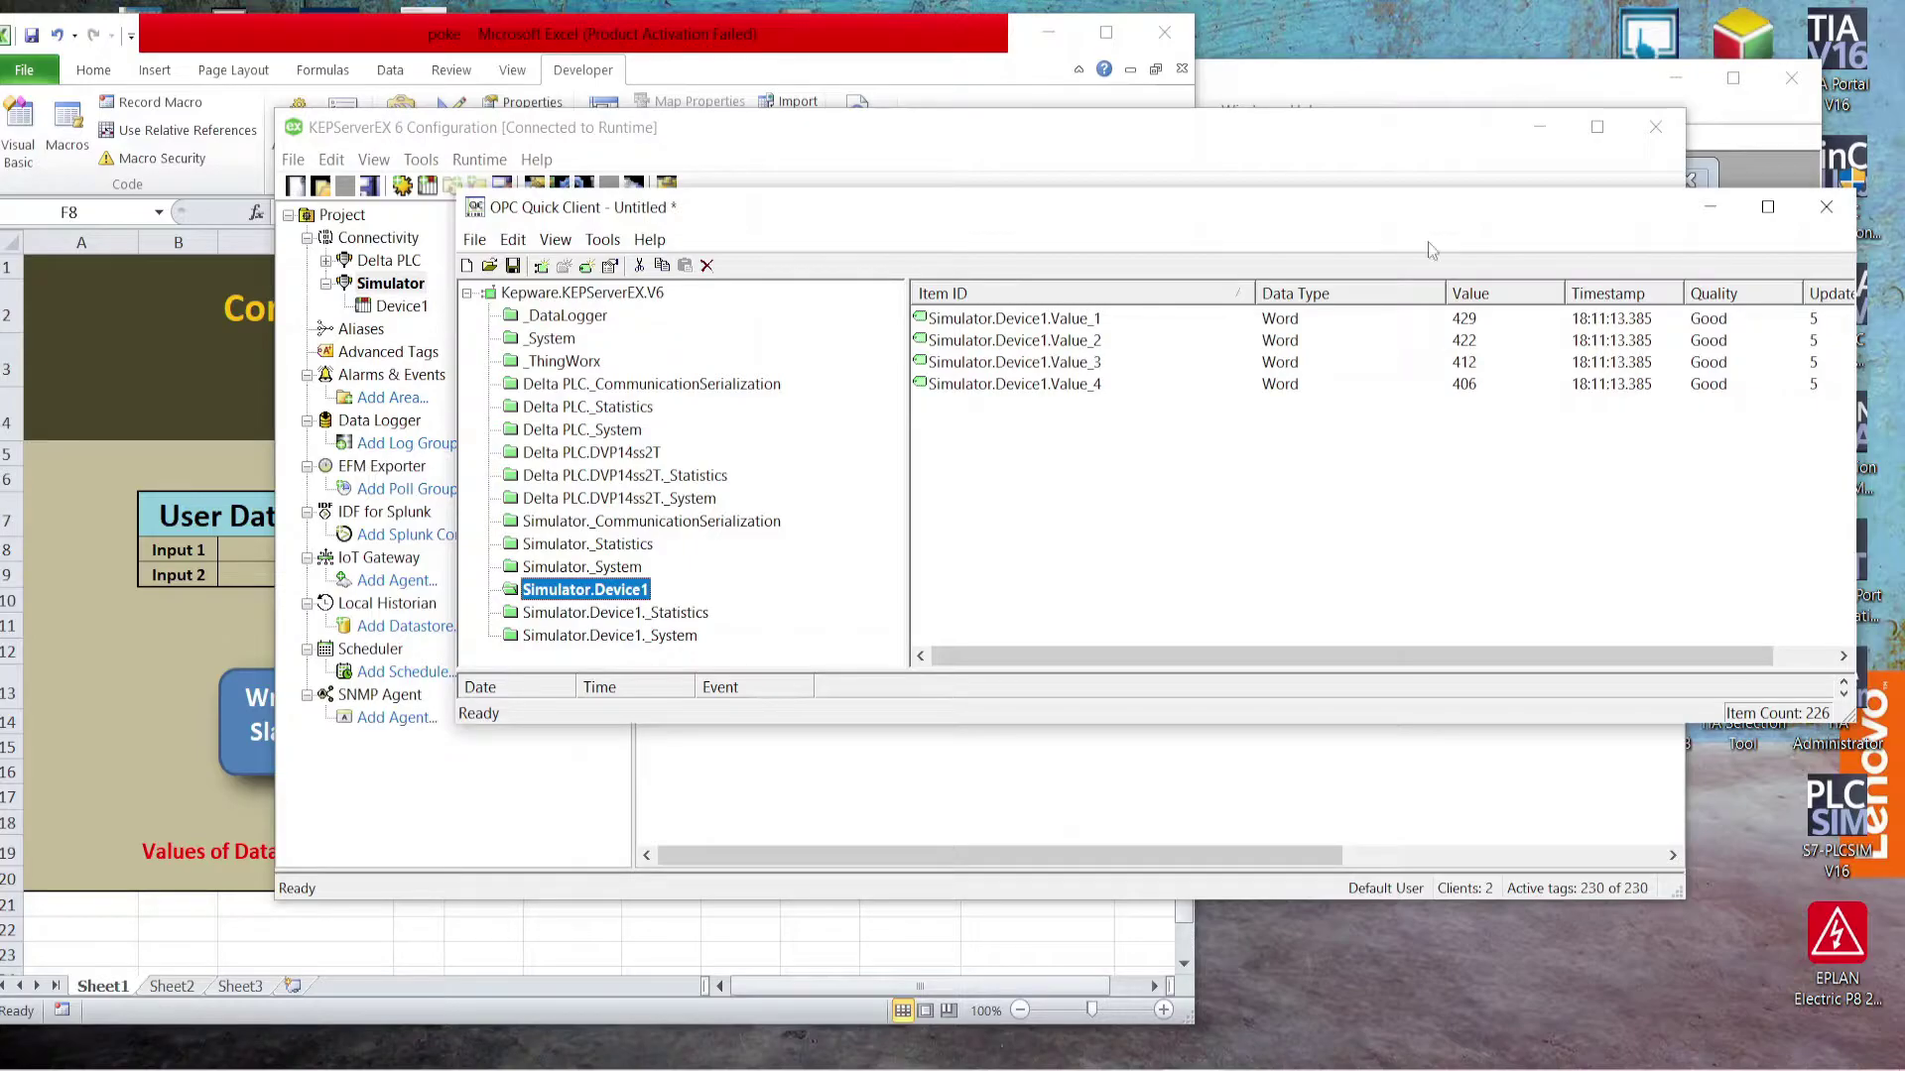
pyautogui.moveTo(1401, 208); pyautogui.dragTo(1102, 277)
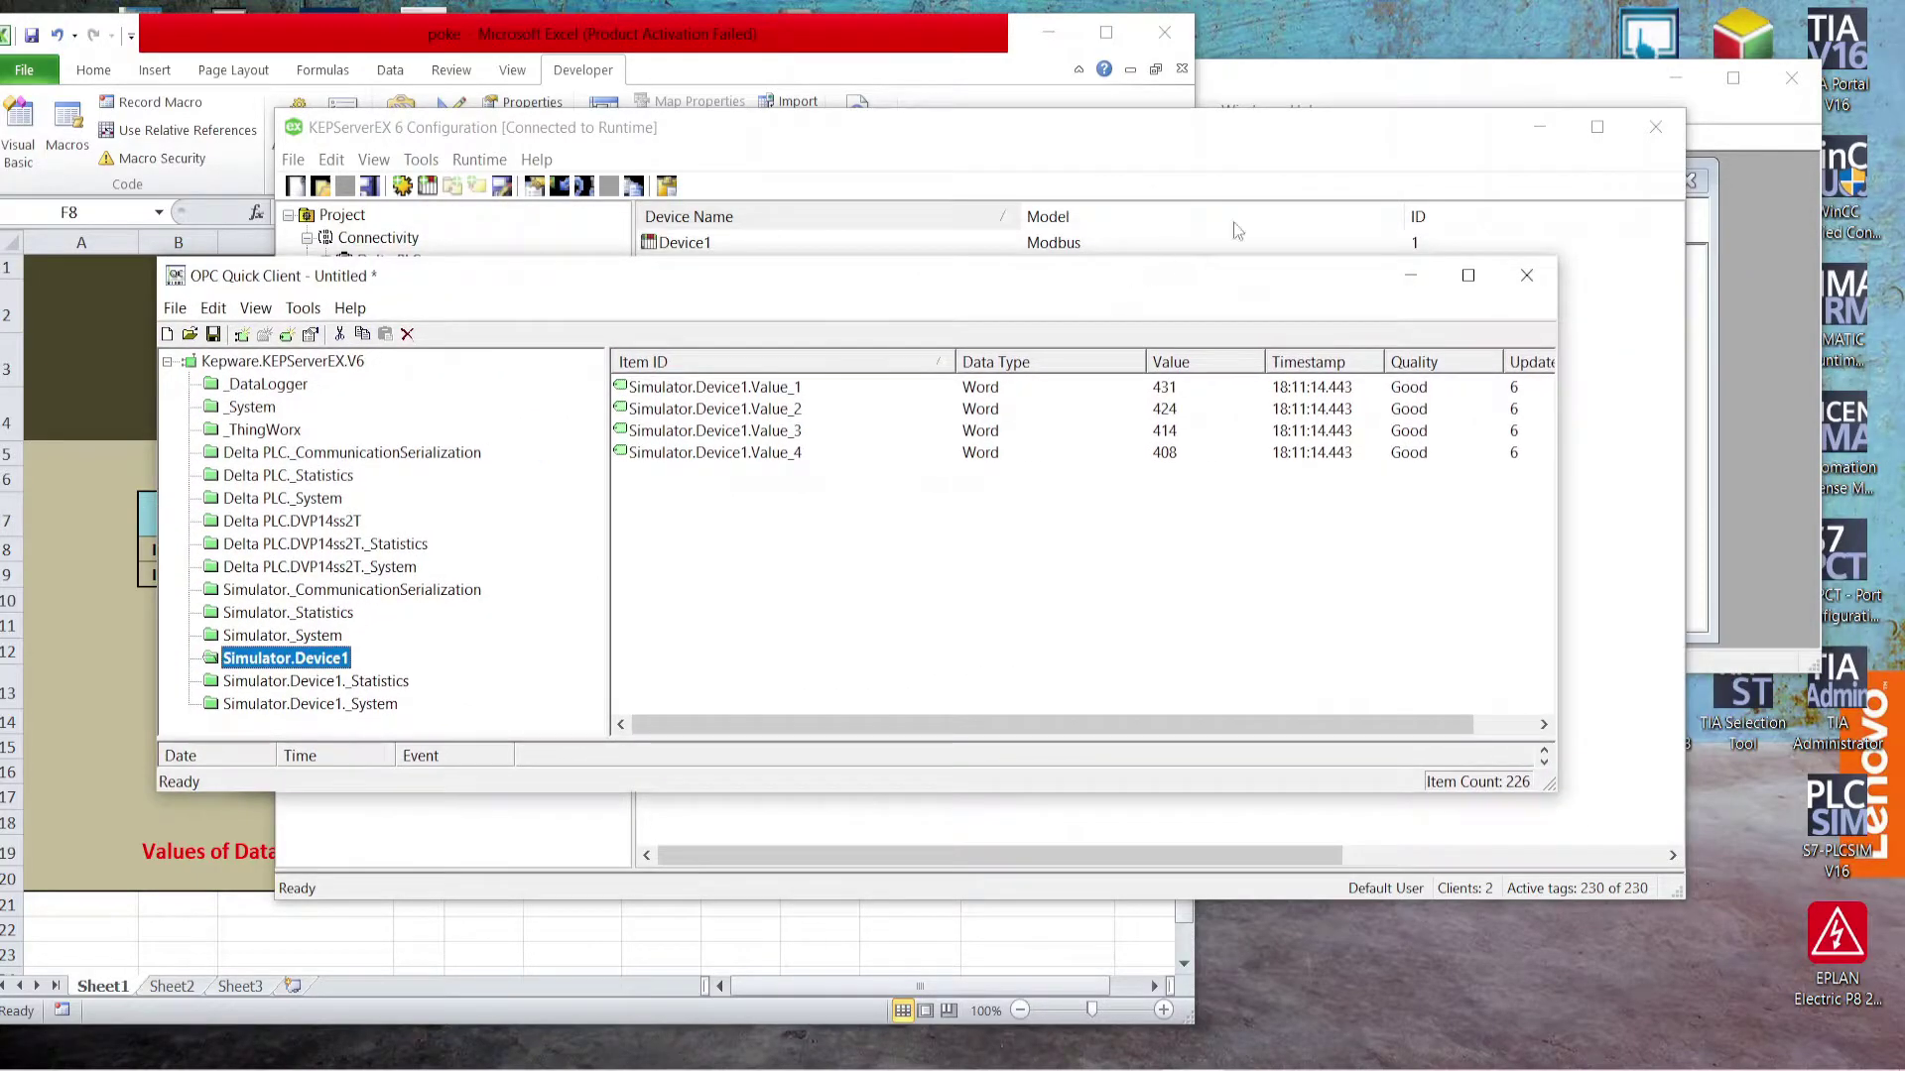
pyautogui.click(1736, 239)
pyautogui.moveTo(1236, 79); pyautogui.dragTo(1147, 524)
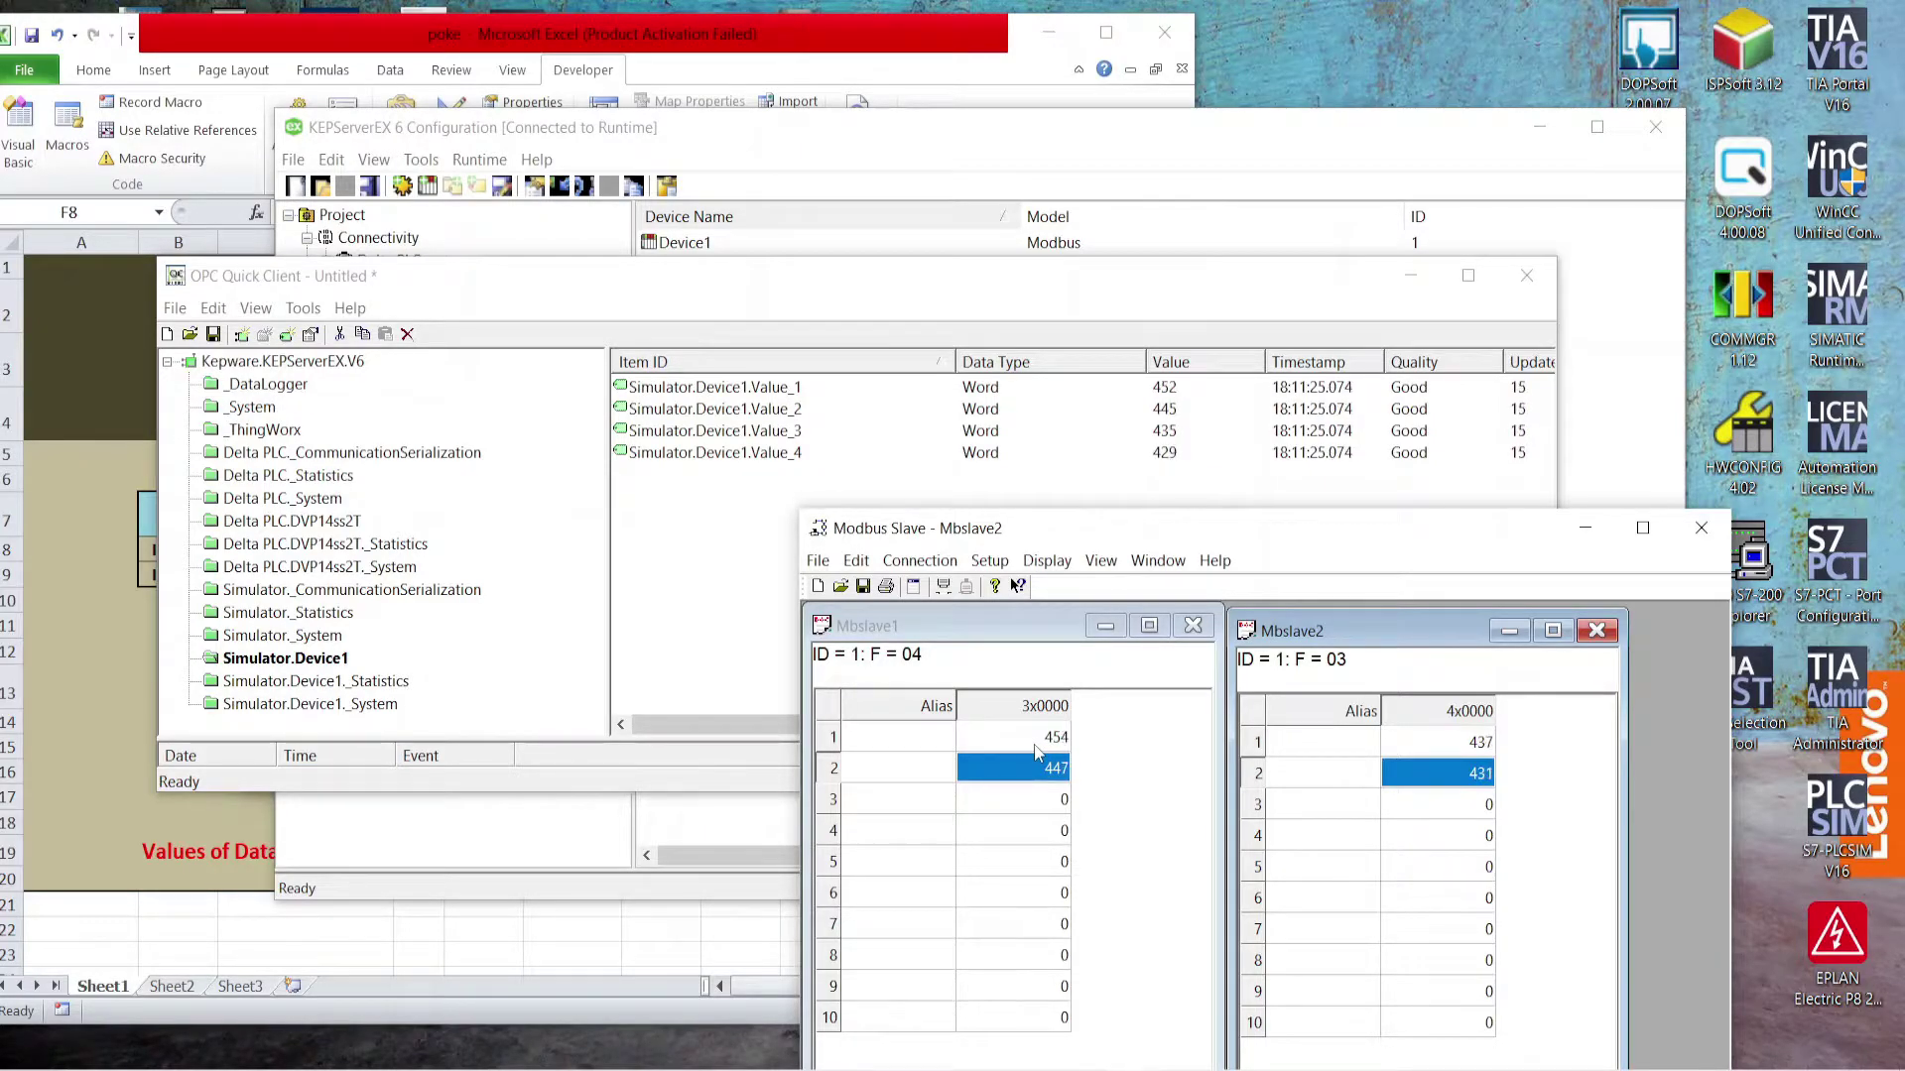
pyautogui.click(1526, 276)
pyautogui.click(860, 595)
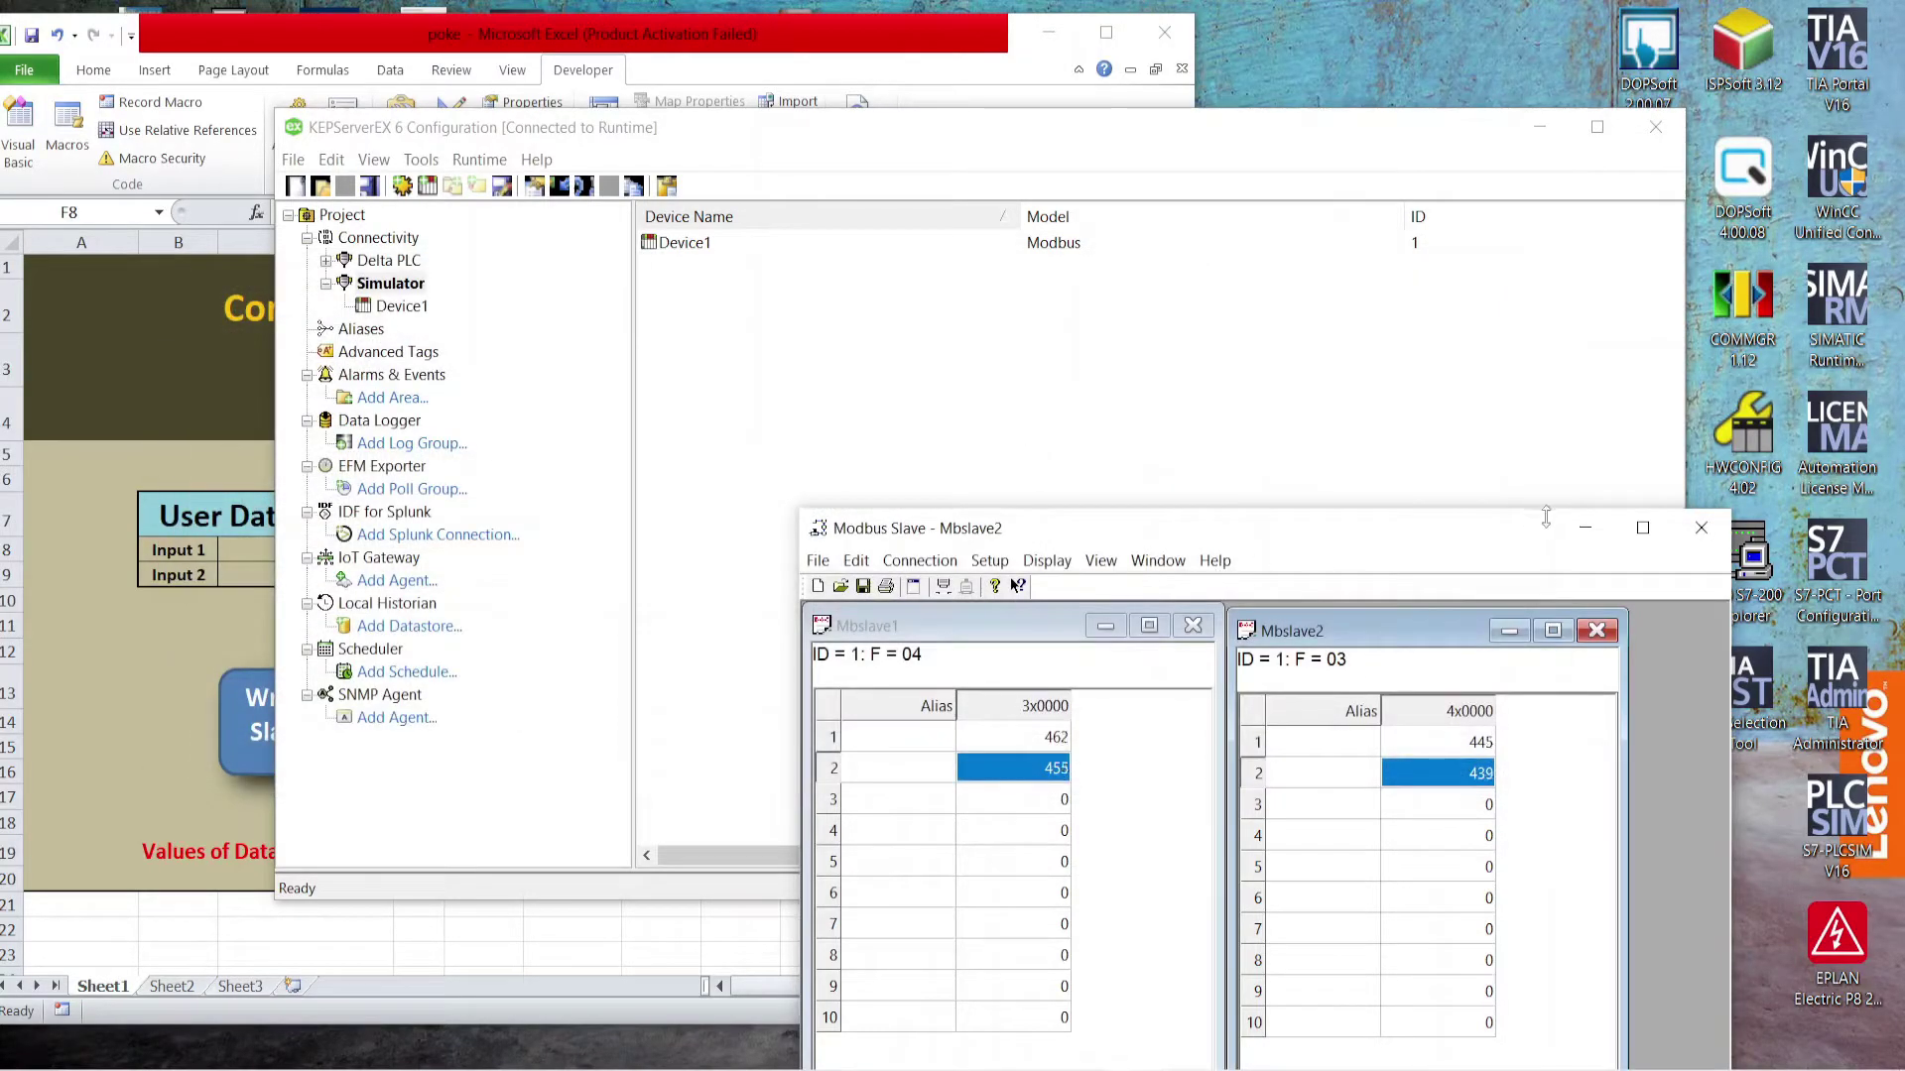
# Step: Minimize Modbus Slave and KEPServerEX, then copy F8's kepdde link formula
pyautogui.click(1584, 527)
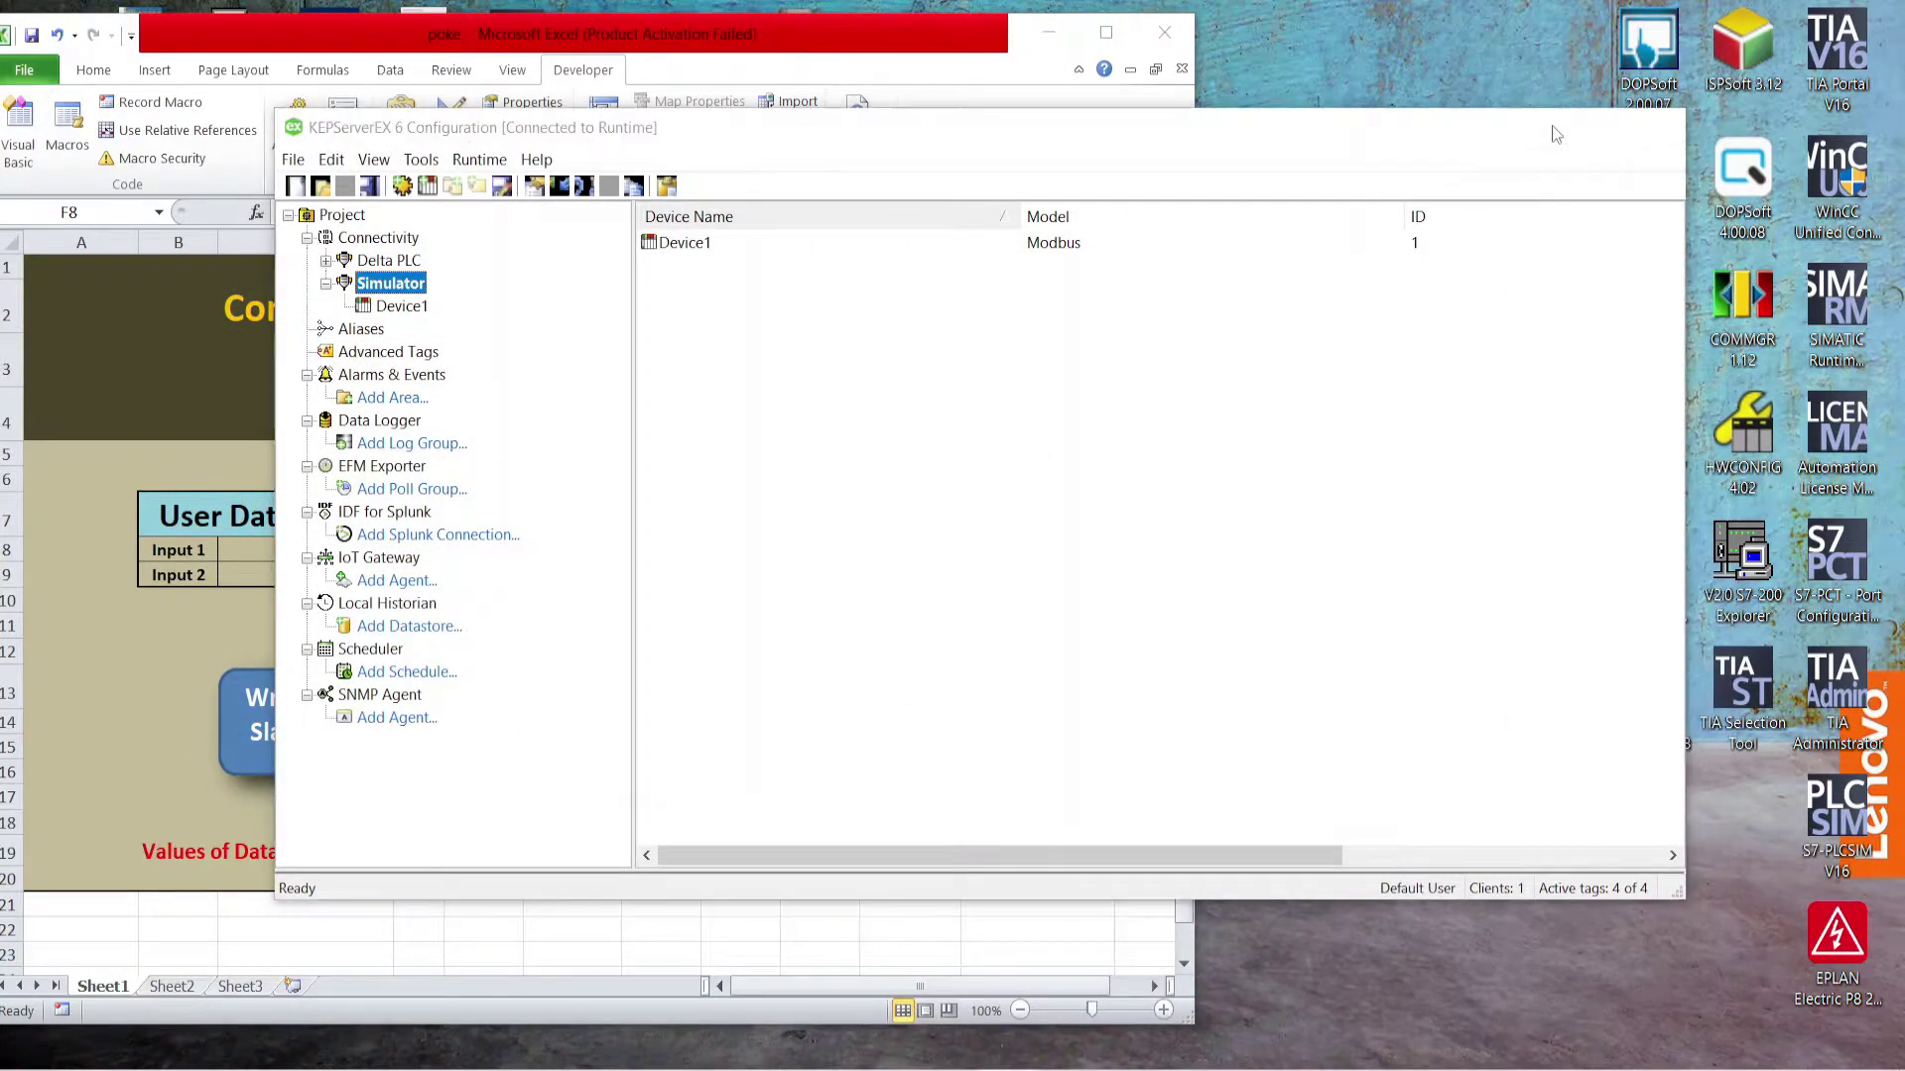
pyautogui.click(1540, 127)
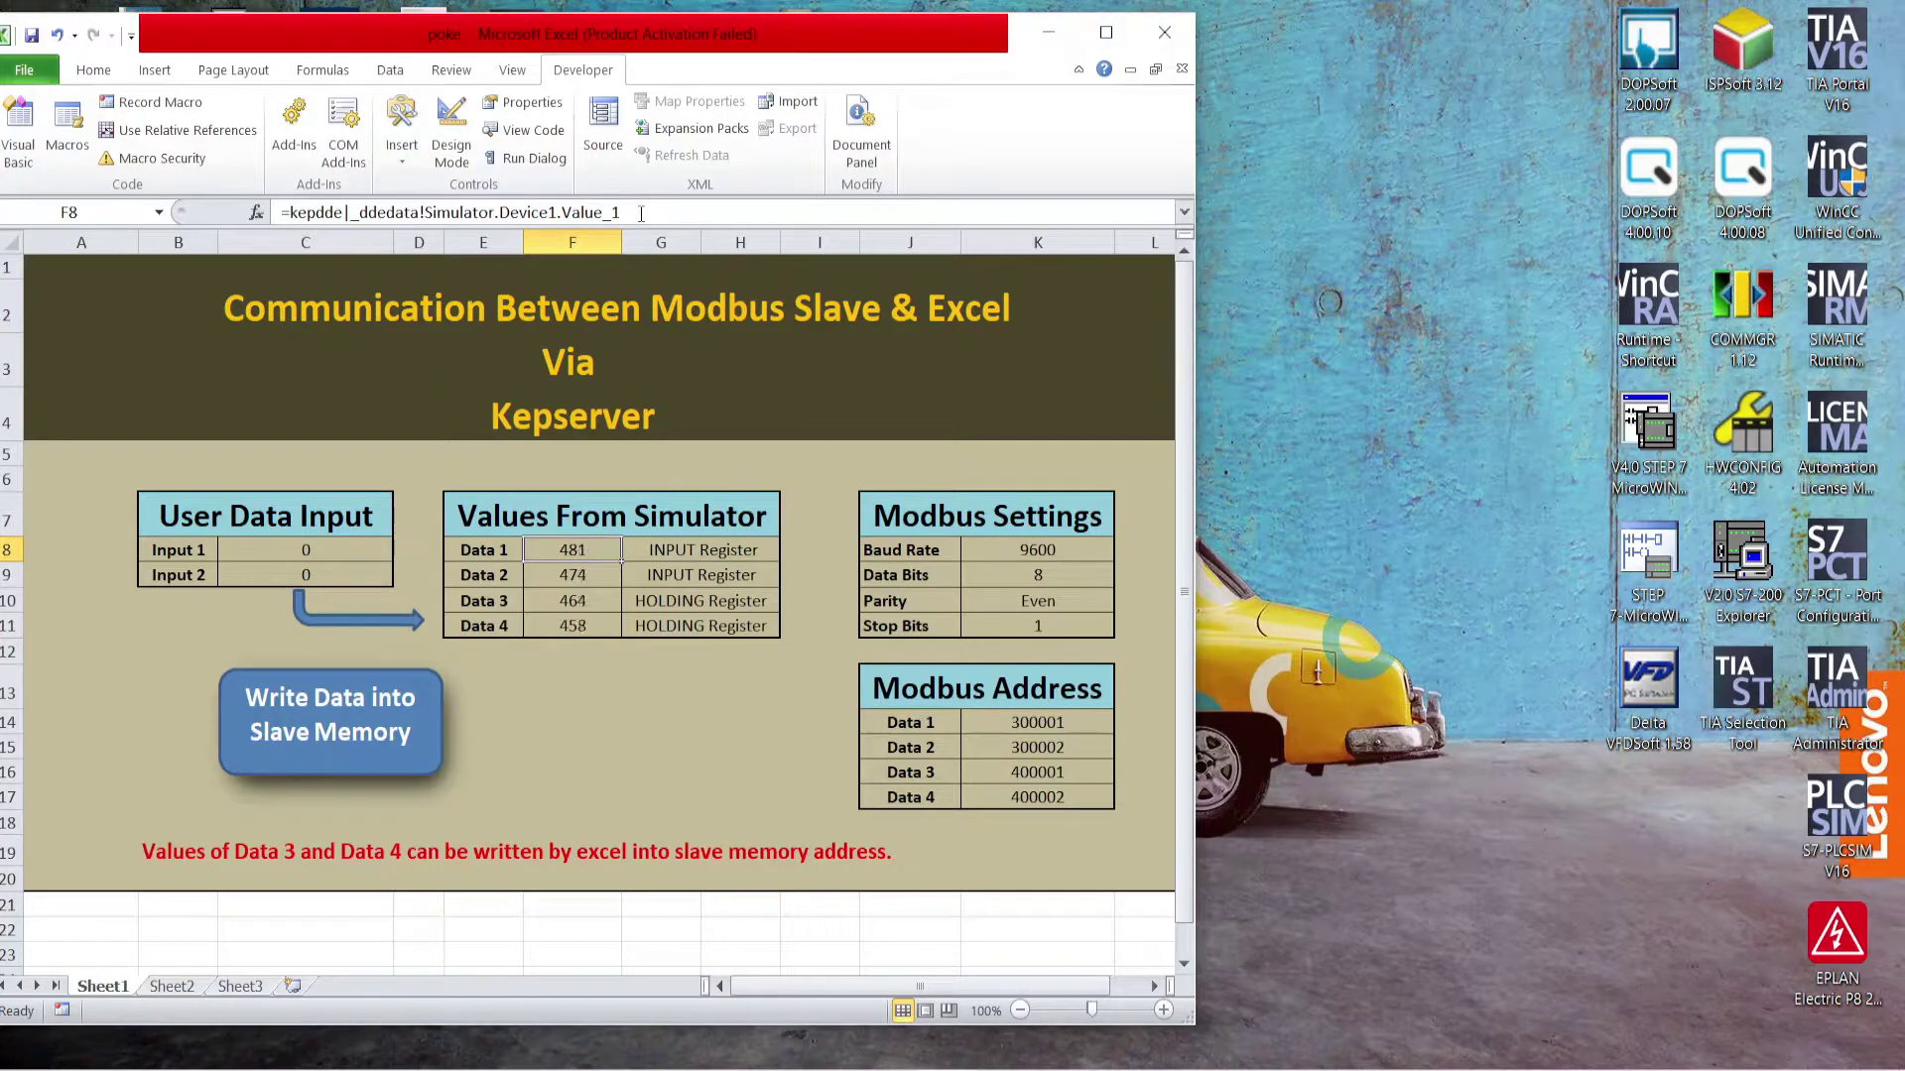
pyautogui.moveTo(640, 213); pyautogui.dragTo(260, 217)
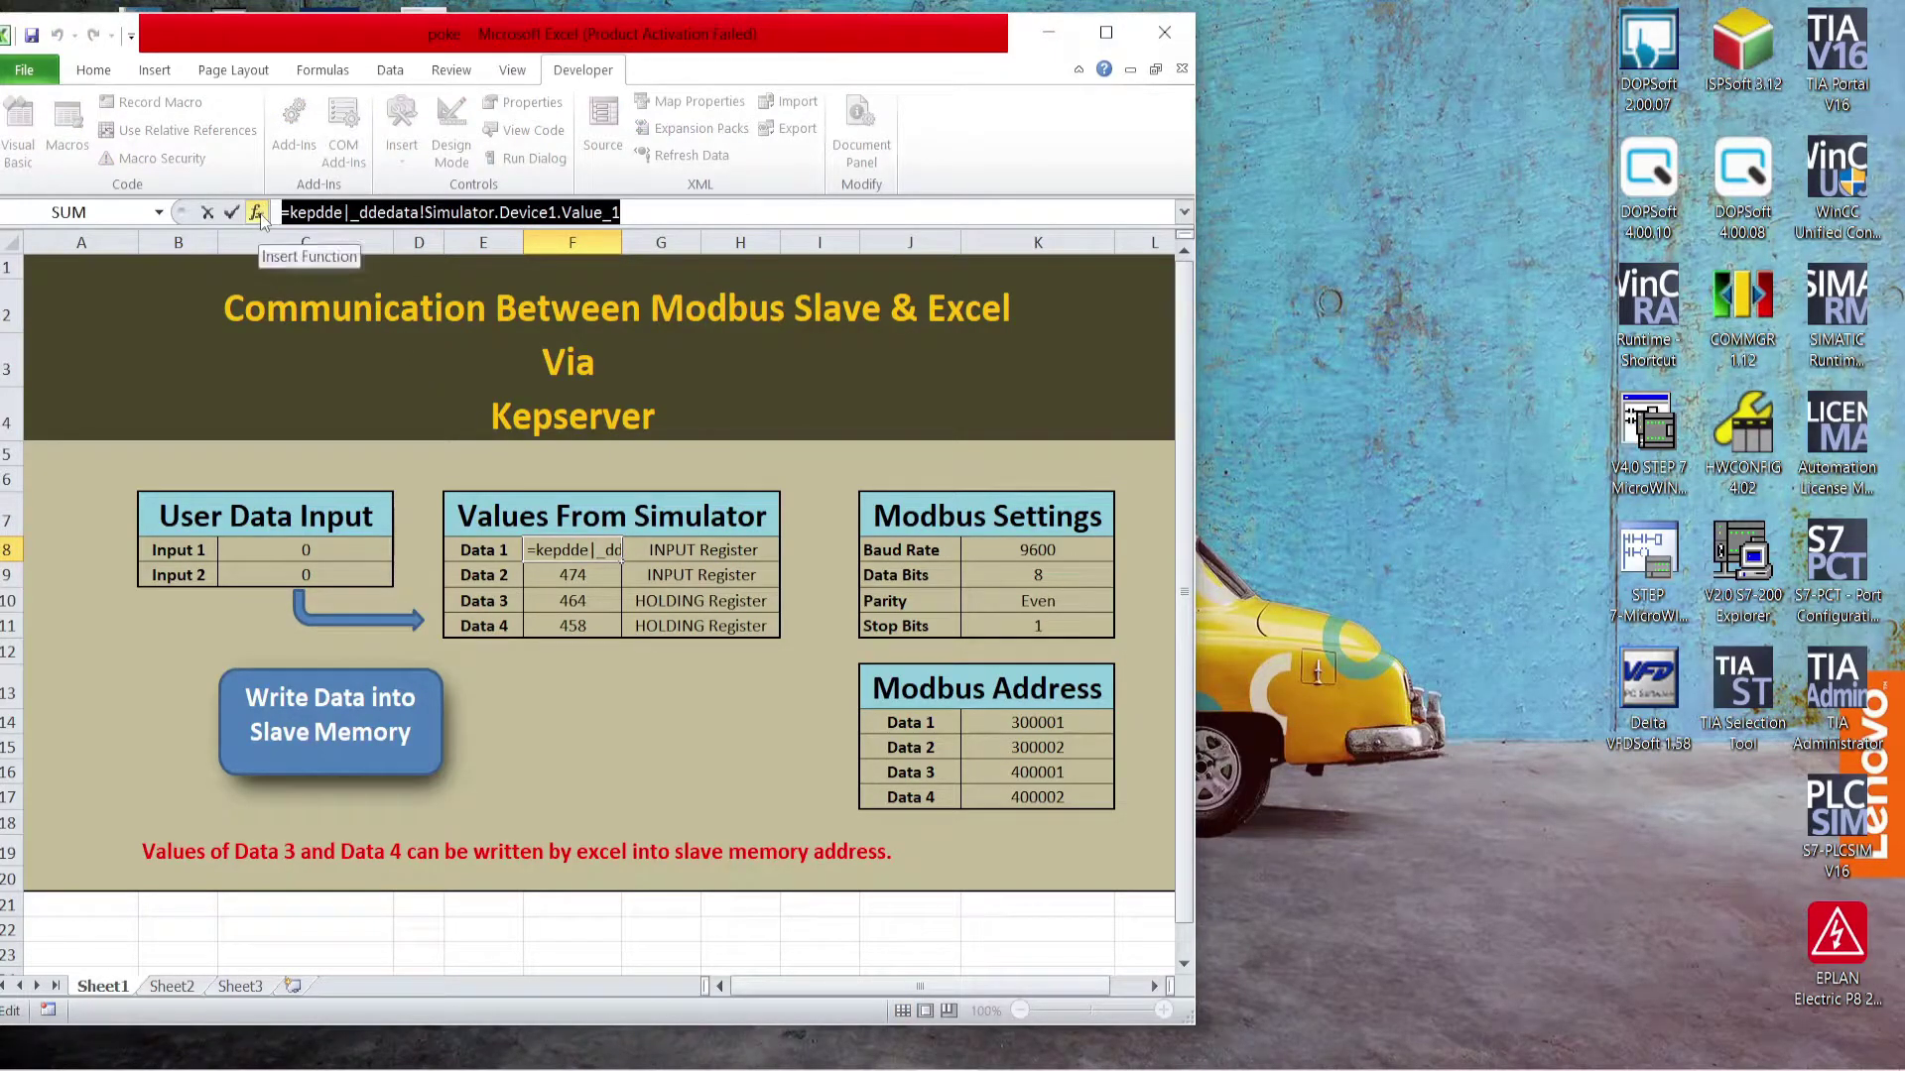
pyautogui.rightClick(297, 213)
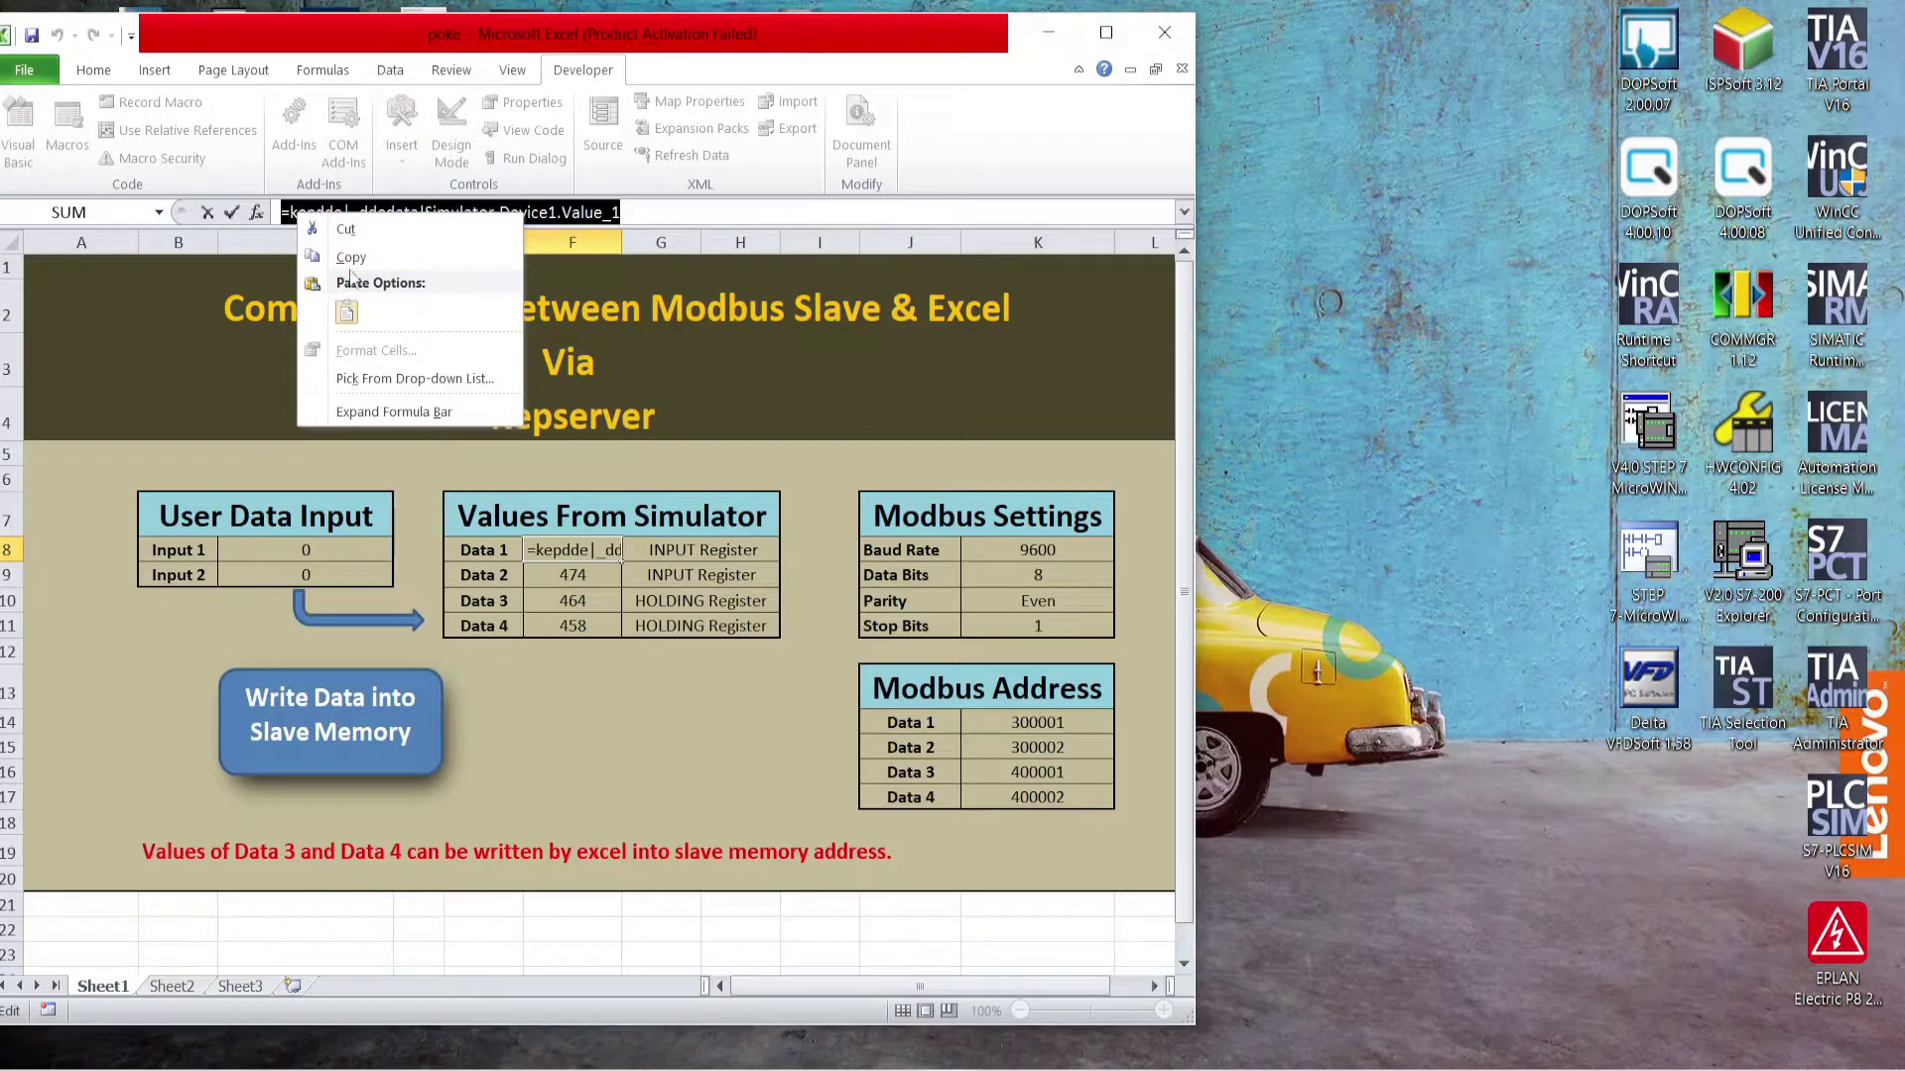
pyautogui.click(351, 257)
pyautogui.click(690, 224)
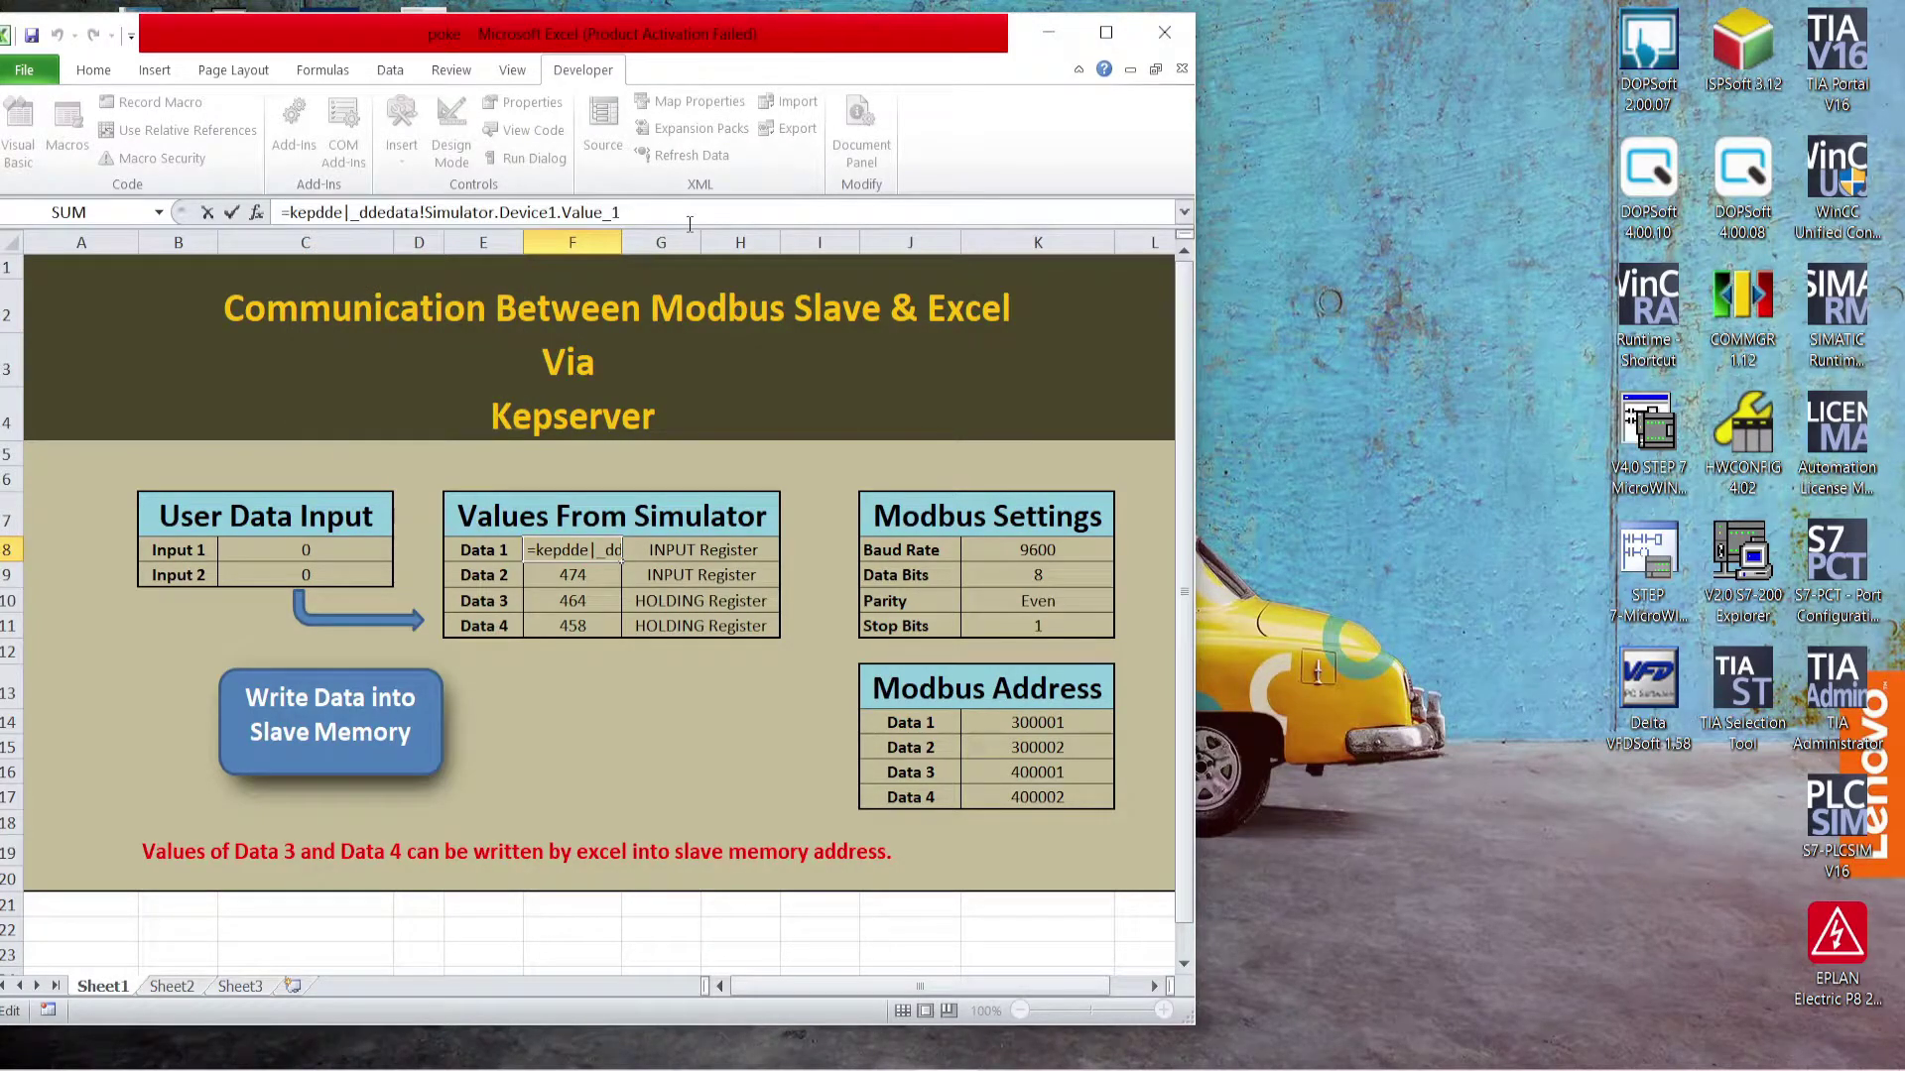
pyautogui.press('Escape')
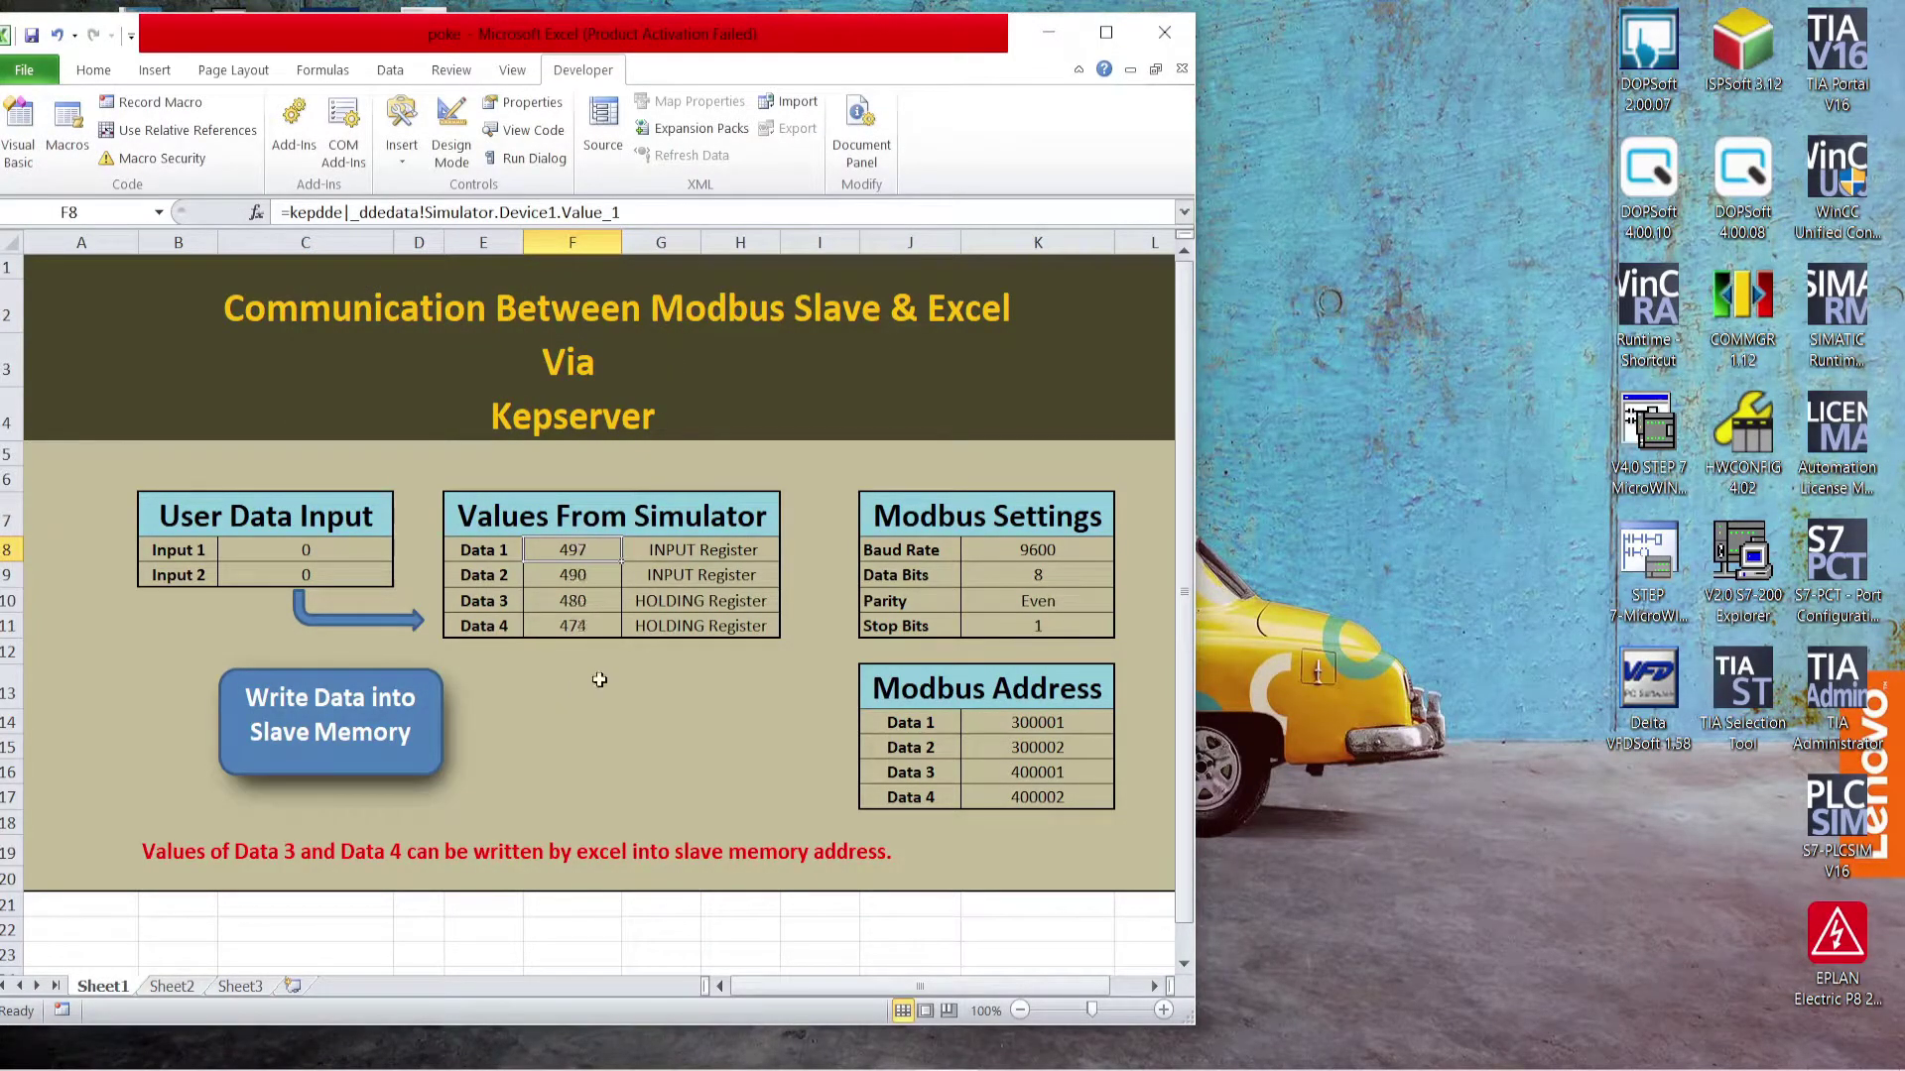
# Step: Paste the copied link formula into F13 as a test, then clear F13
pyautogui.click(573, 670)
pyautogui.rightClick(570, 671)
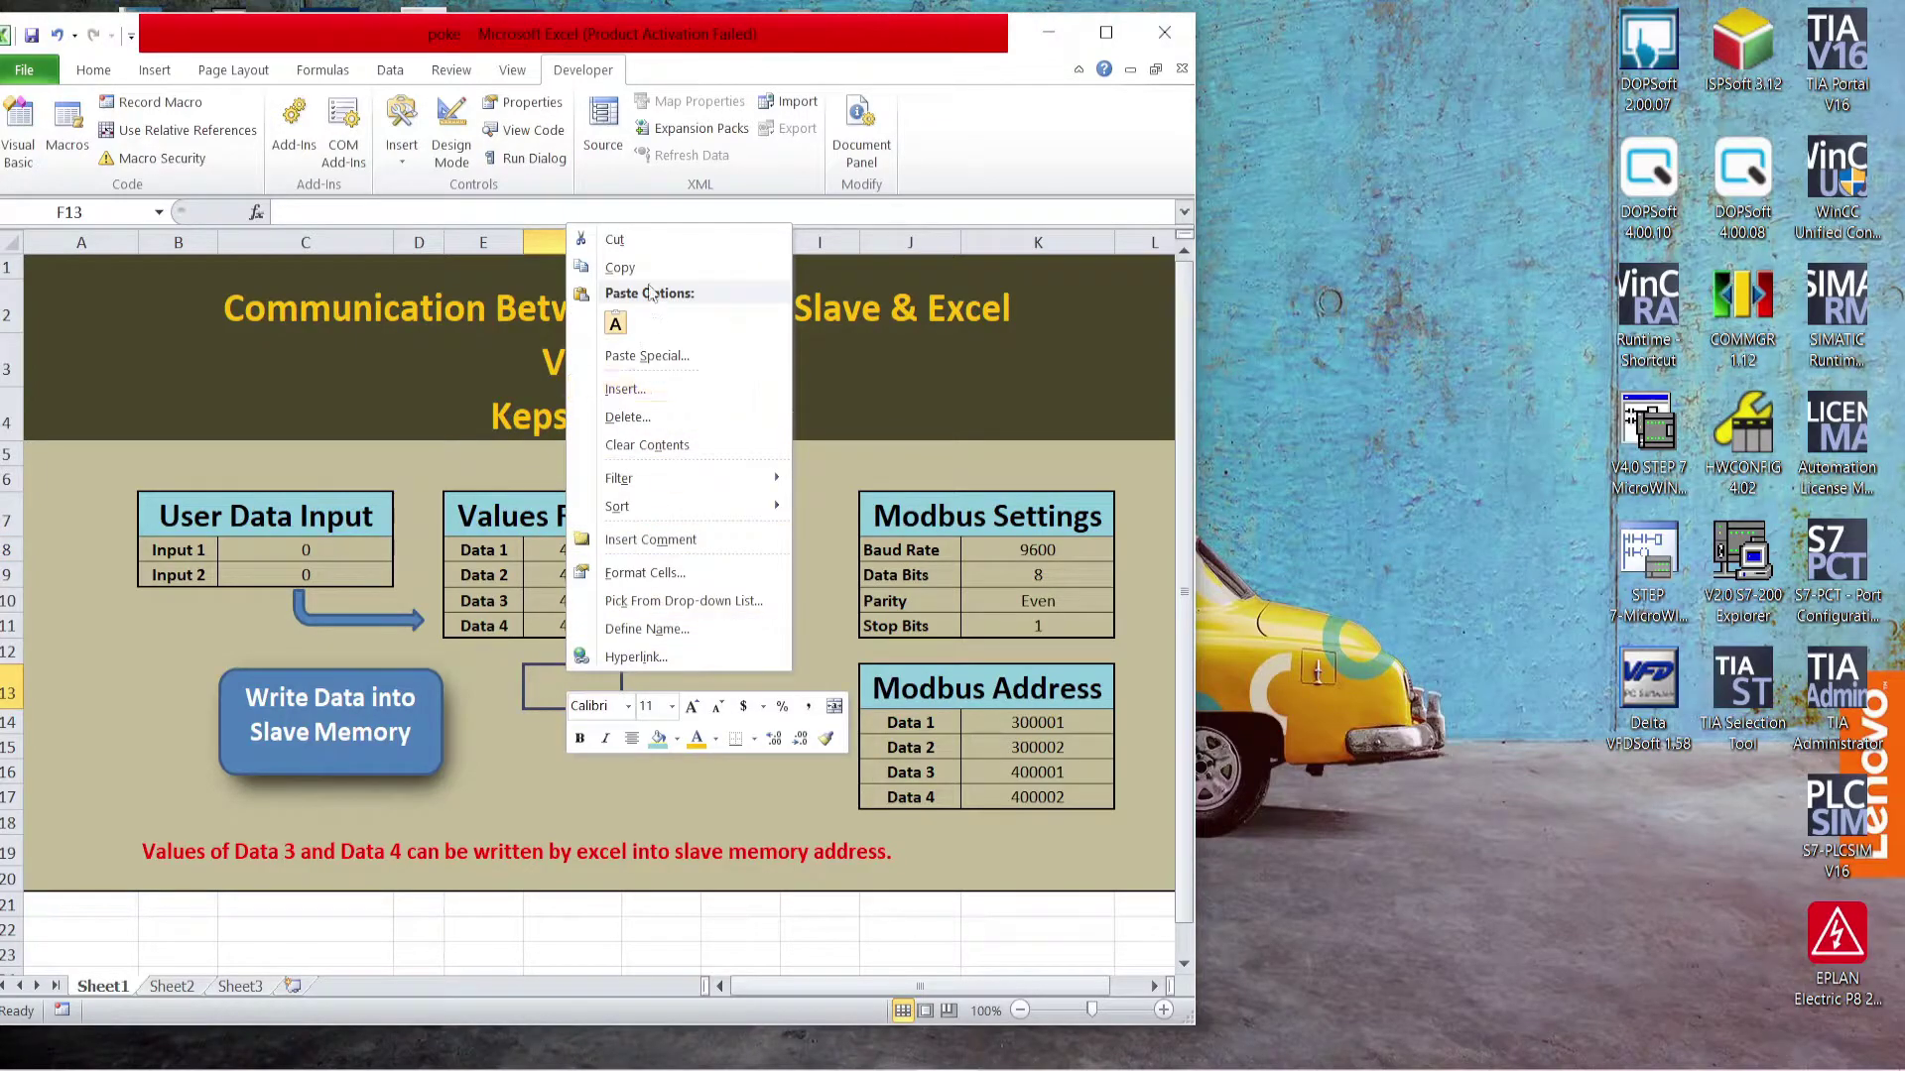
pyautogui.click(655, 357)
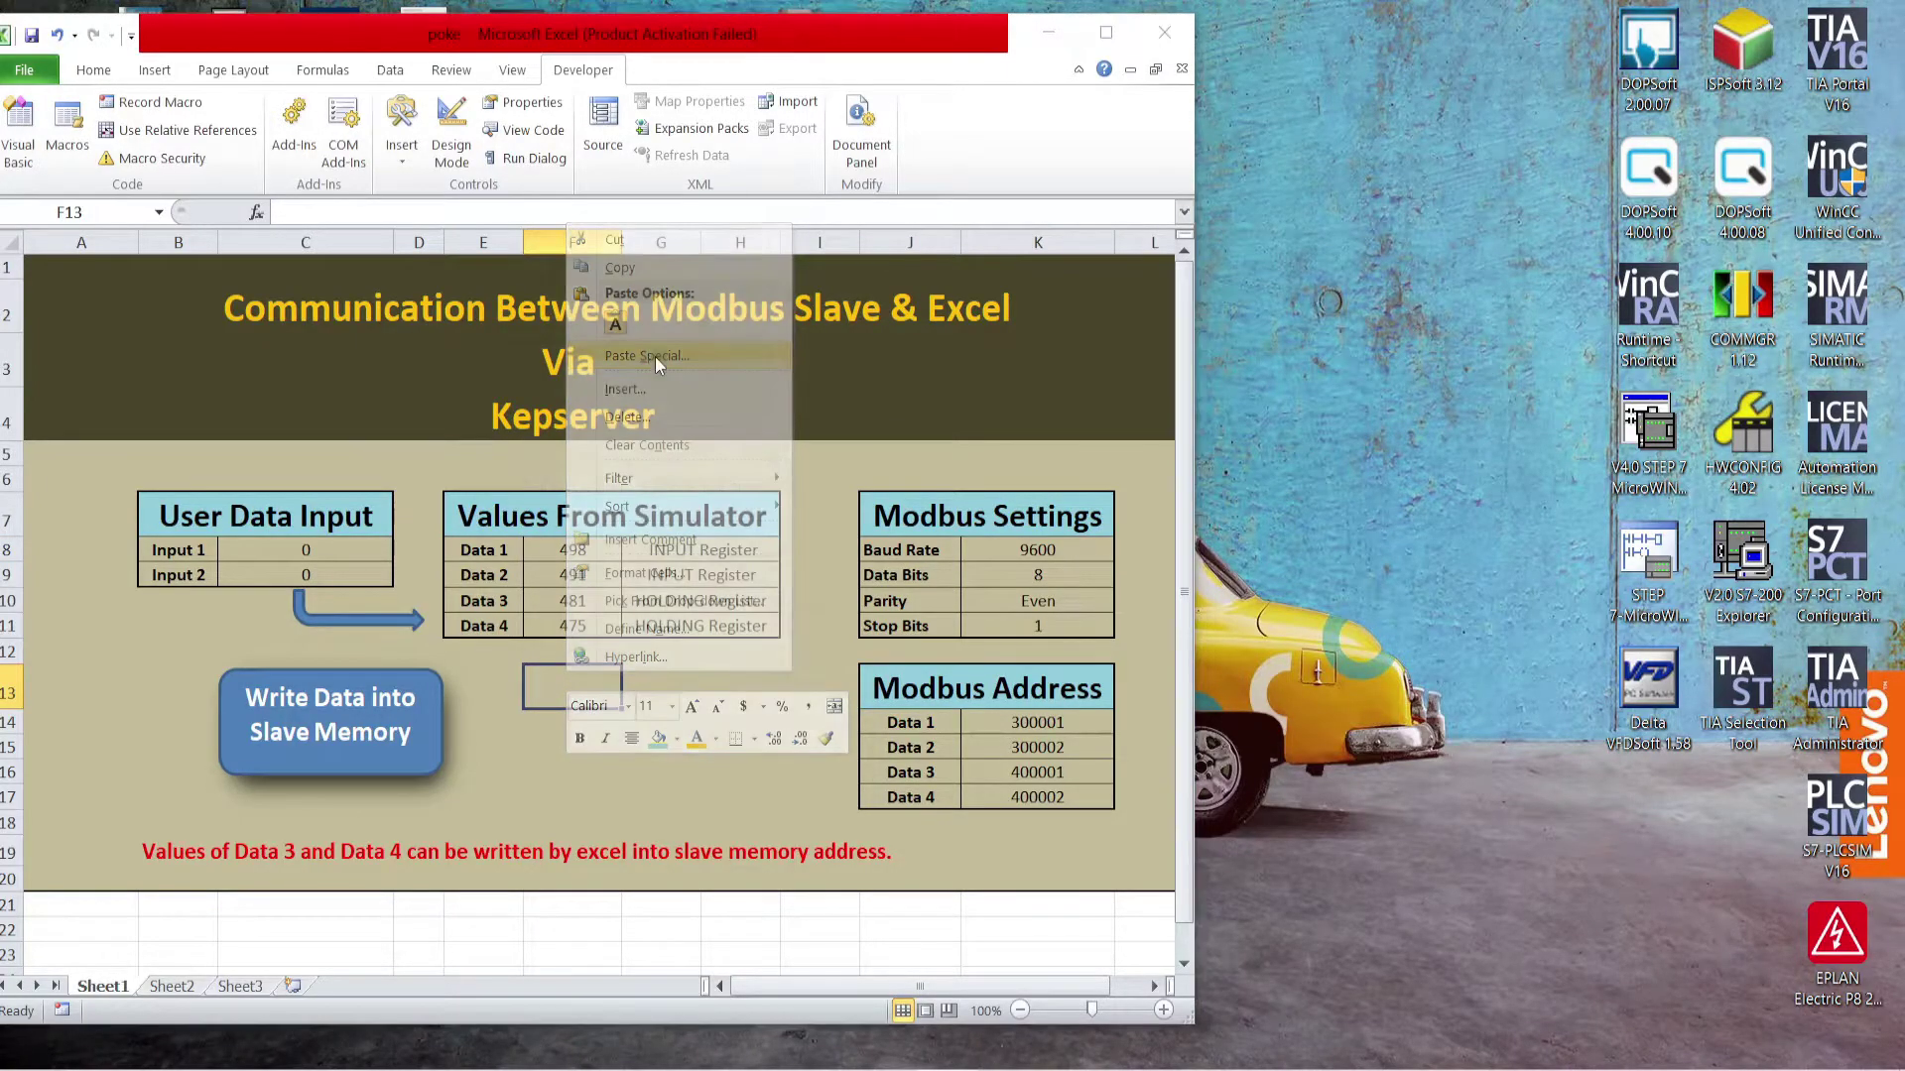
pyautogui.click(931, 589)
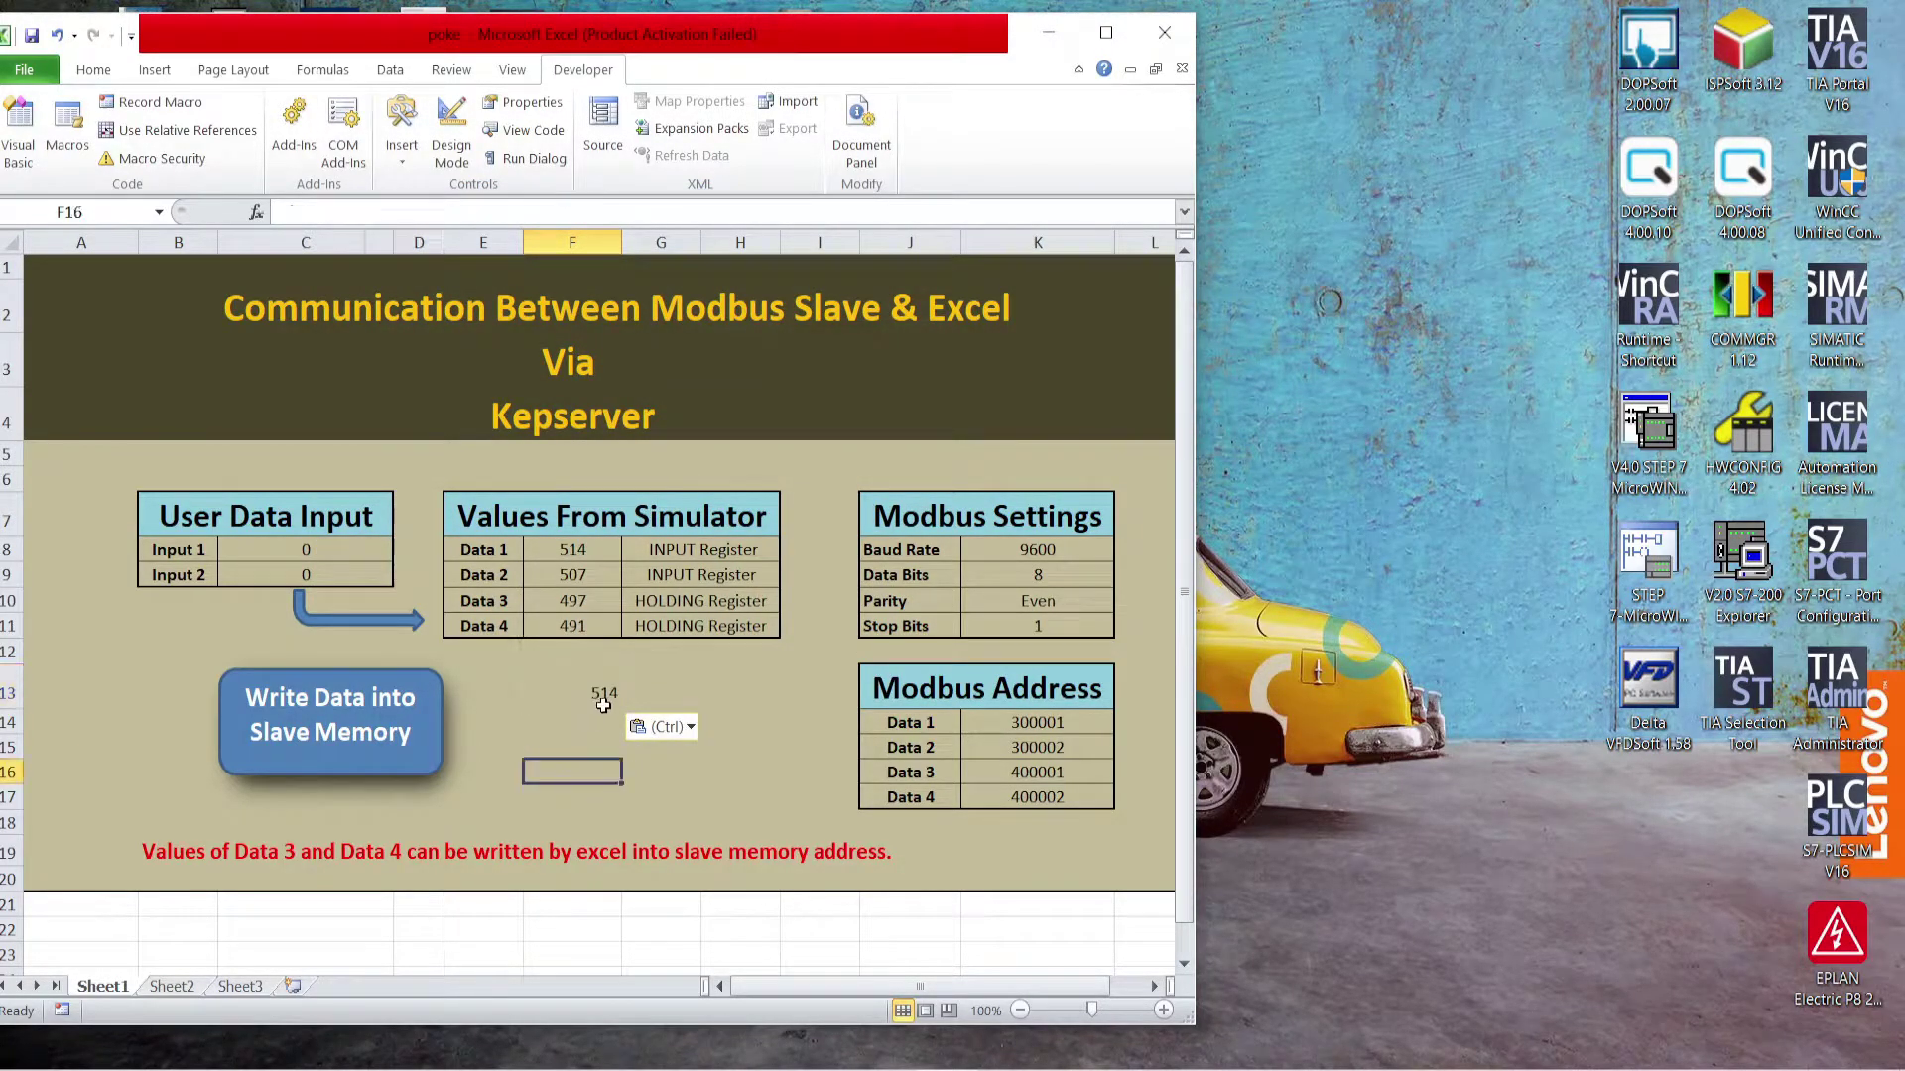
pyautogui.moveTo(638, 208); pyautogui.dragTo(281, 211)
pyautogui.click(575, 691)
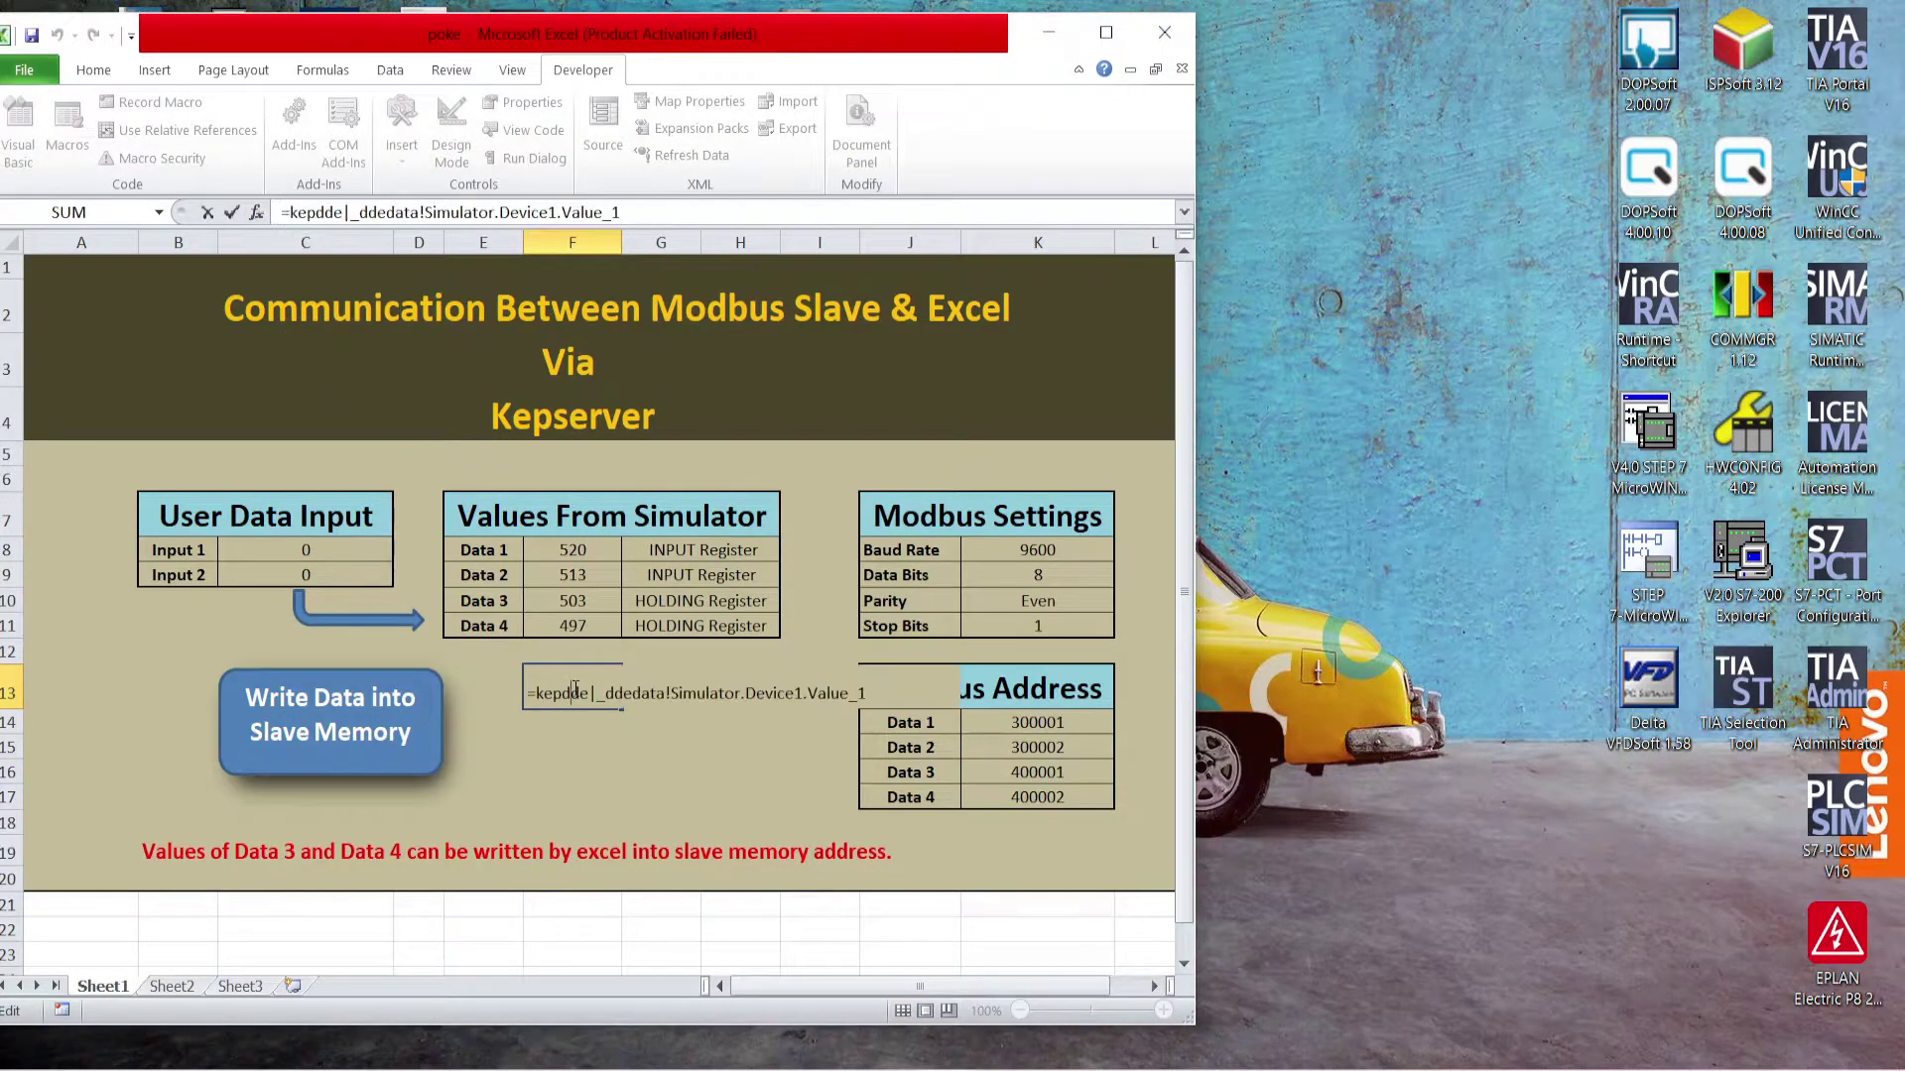
pyautogui.click(614, 794)
pyautogui.click(590, 691)
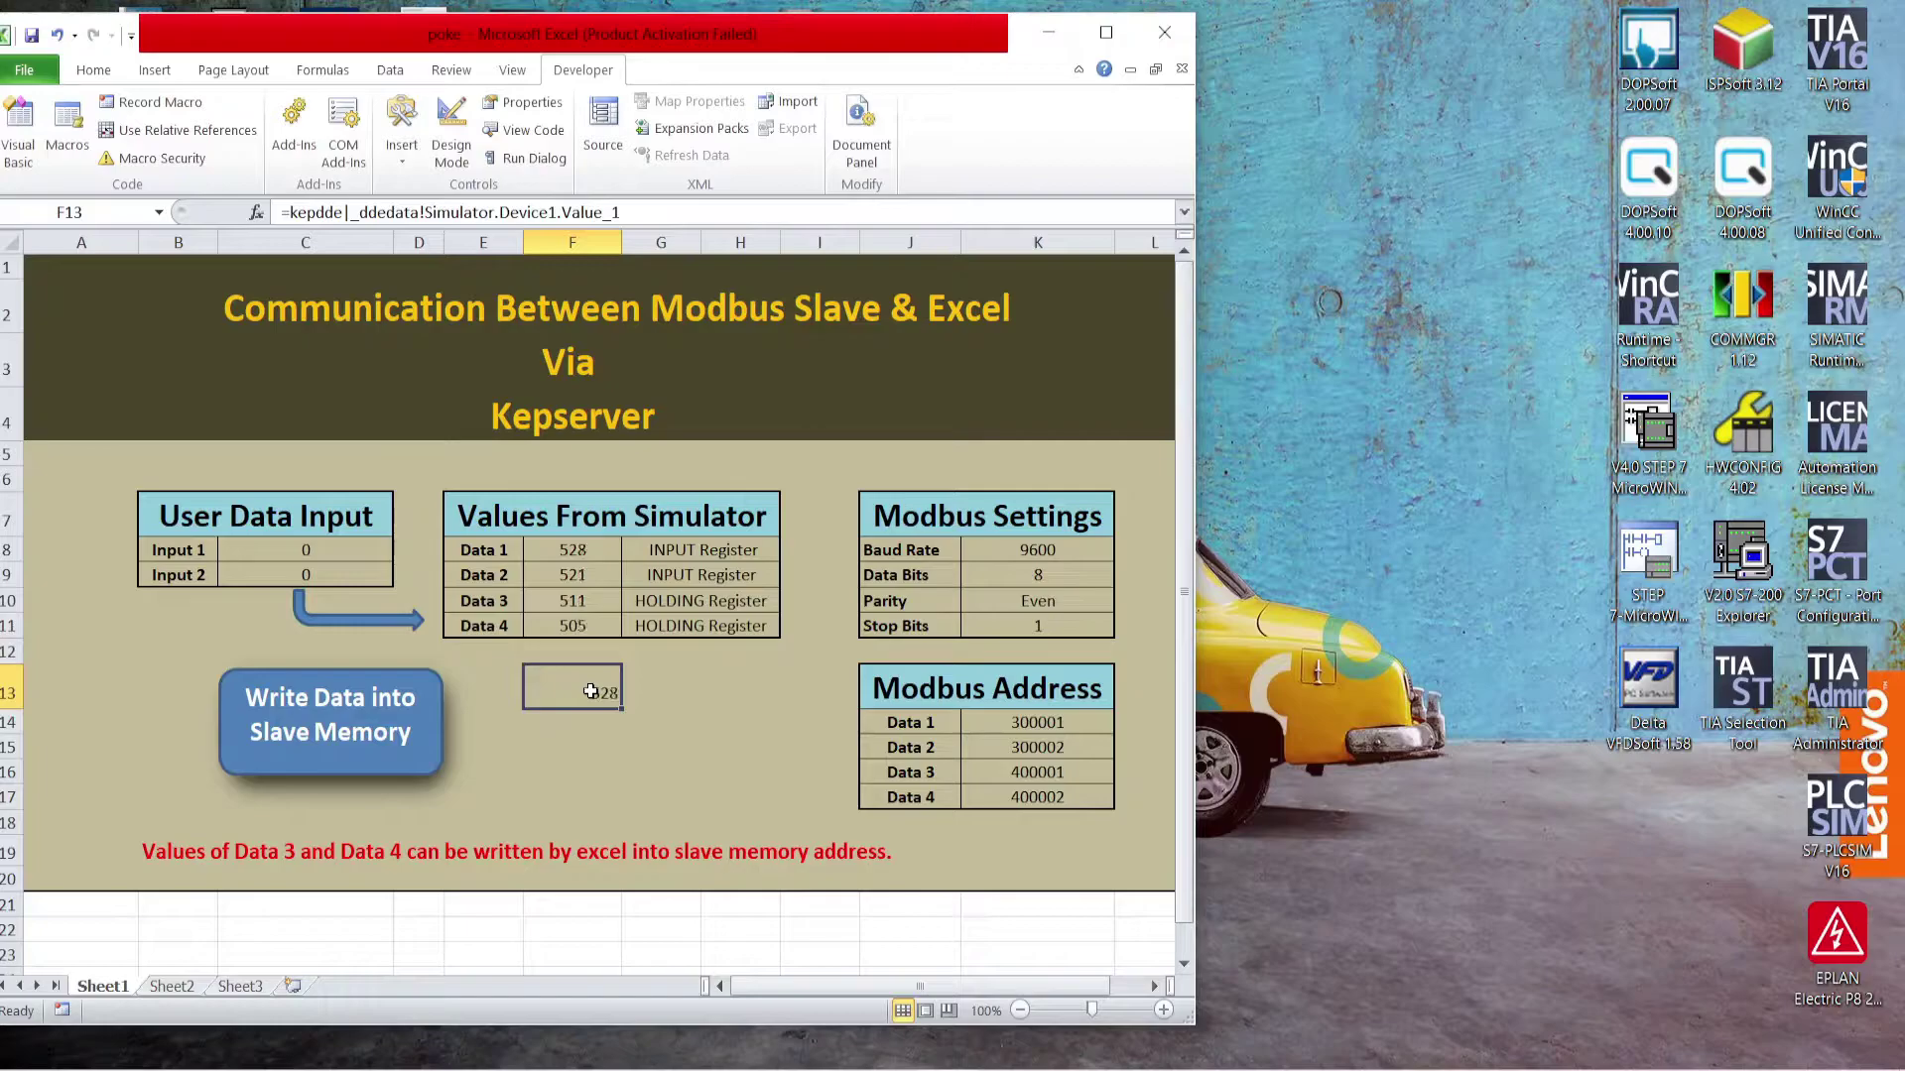
pyautogui.press('Delete')
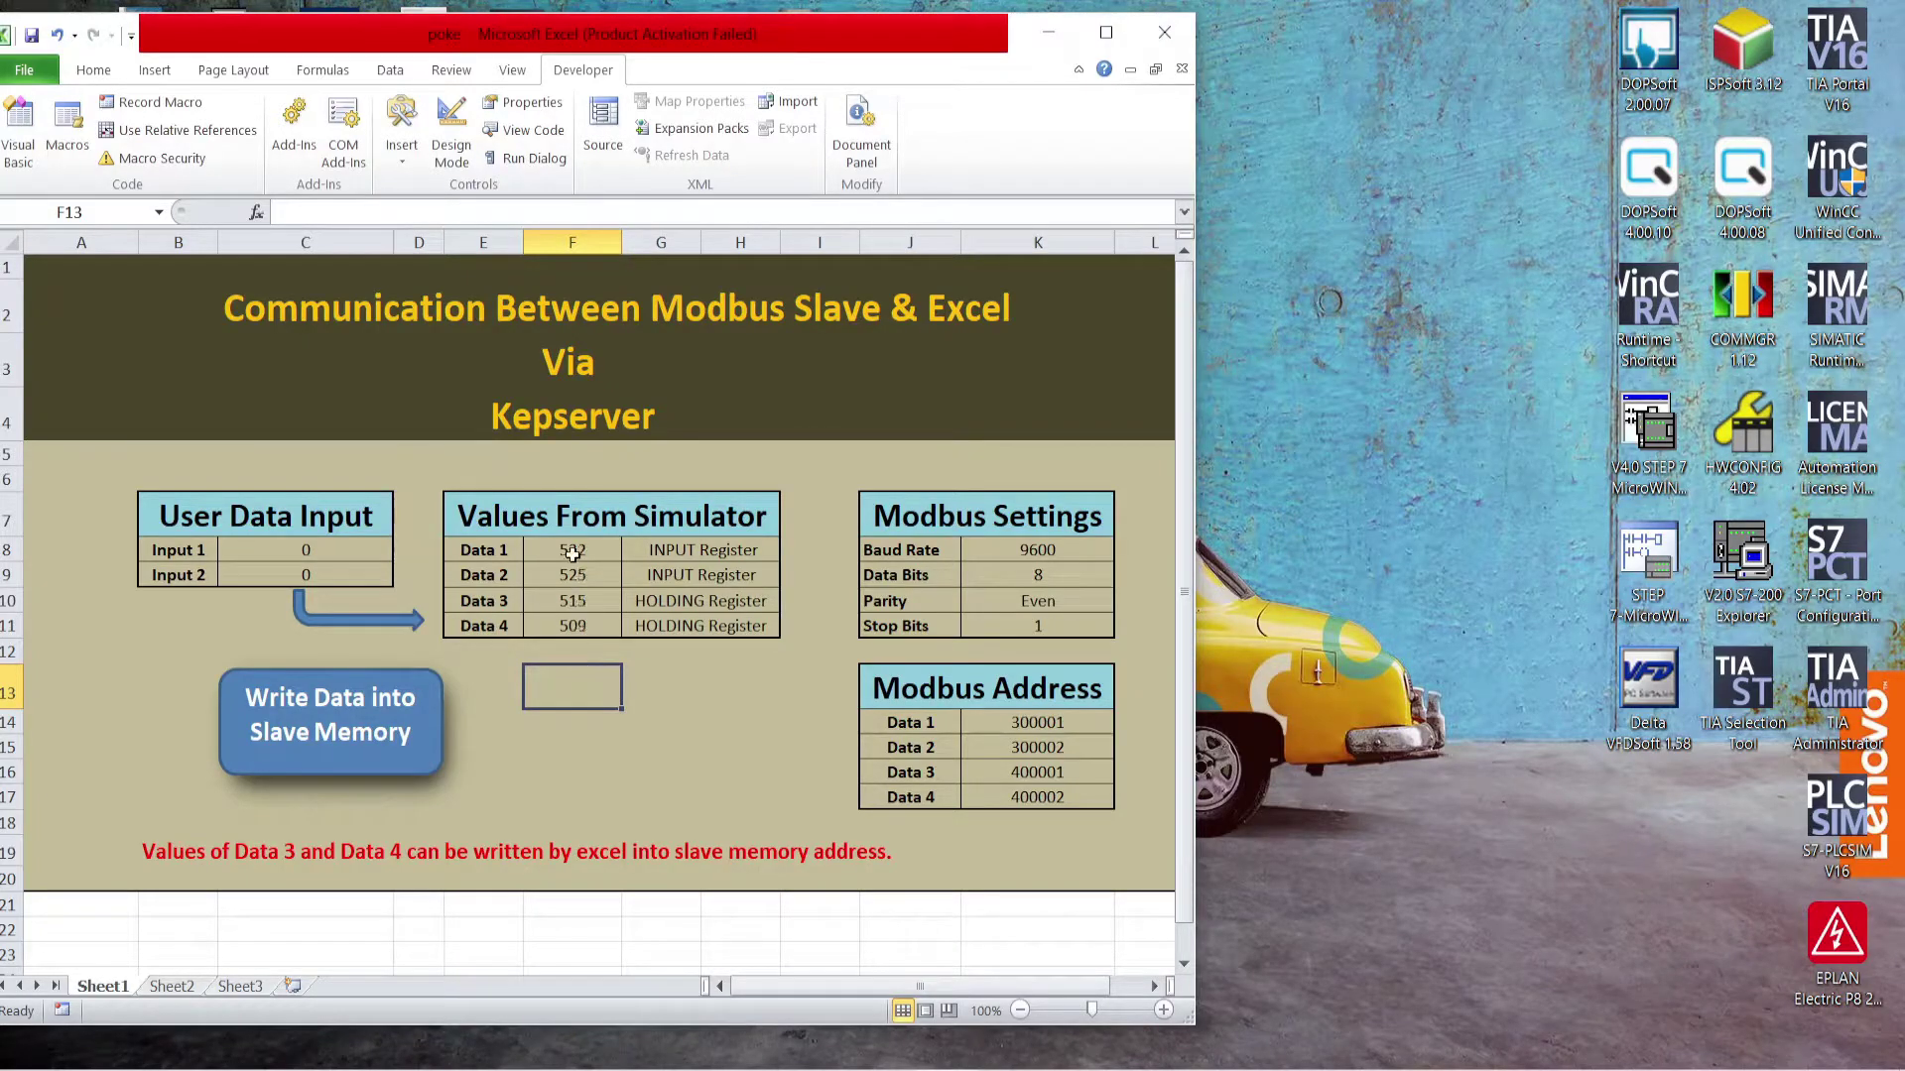
# Step: Inspect the Data 1–4 link formulas in F8–F11, then return to Modbus Slave
pyautogui.click(572, 552)
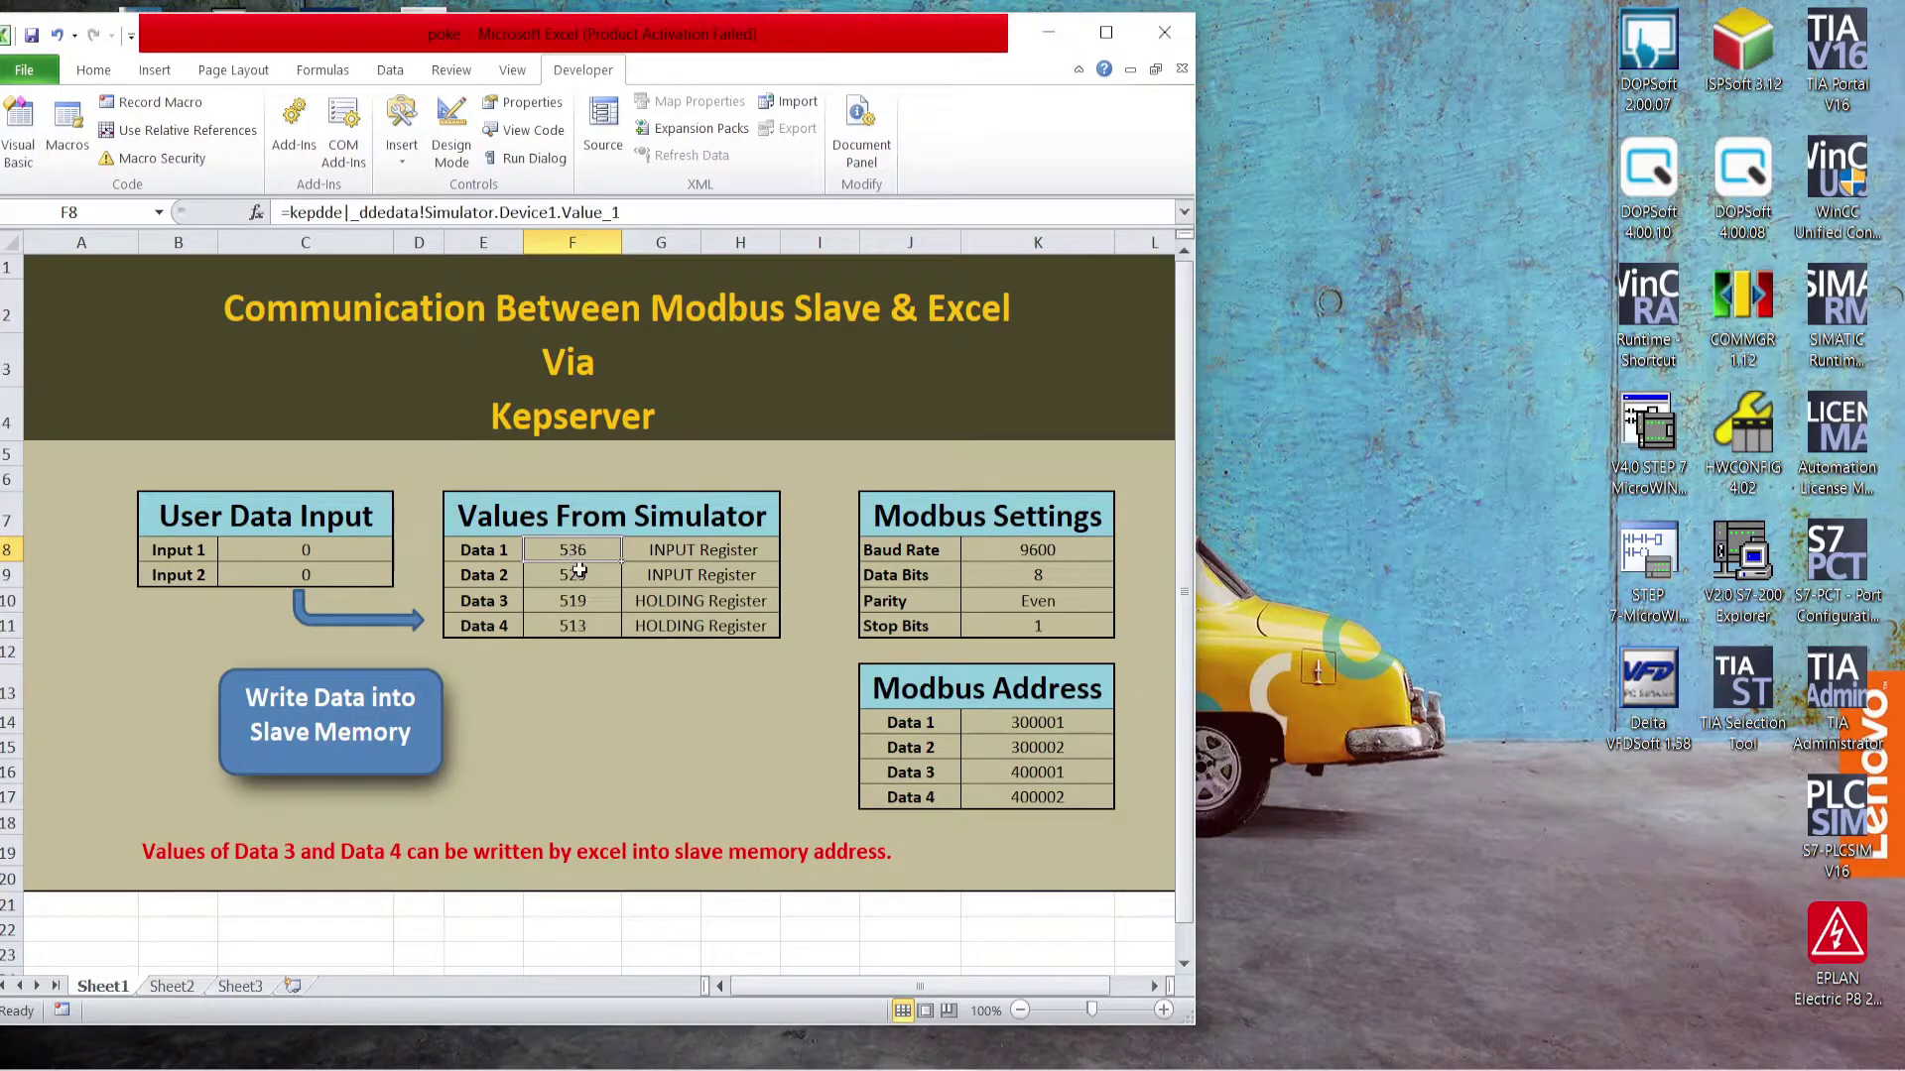
pyautogui.click(574, 575)
pyautogui.click(587, 604)
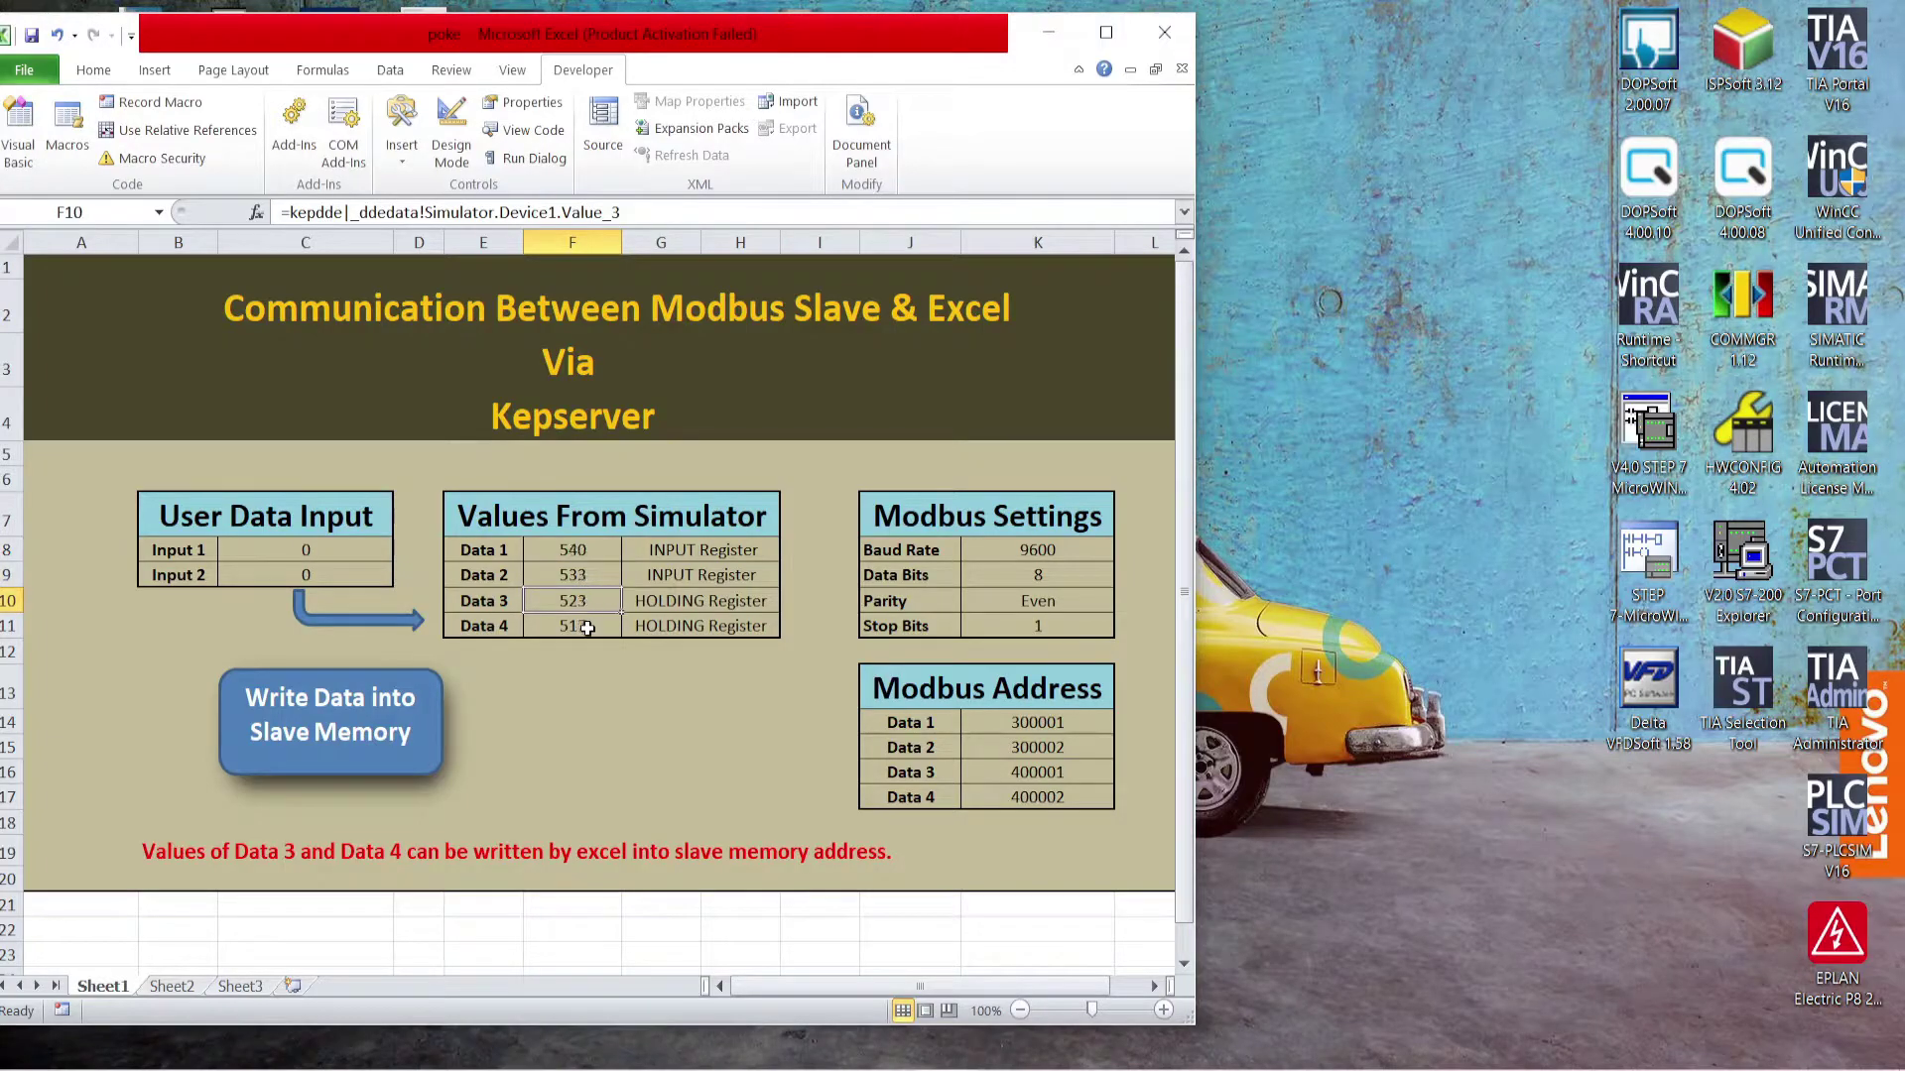
pyautogui.click(586, 627)
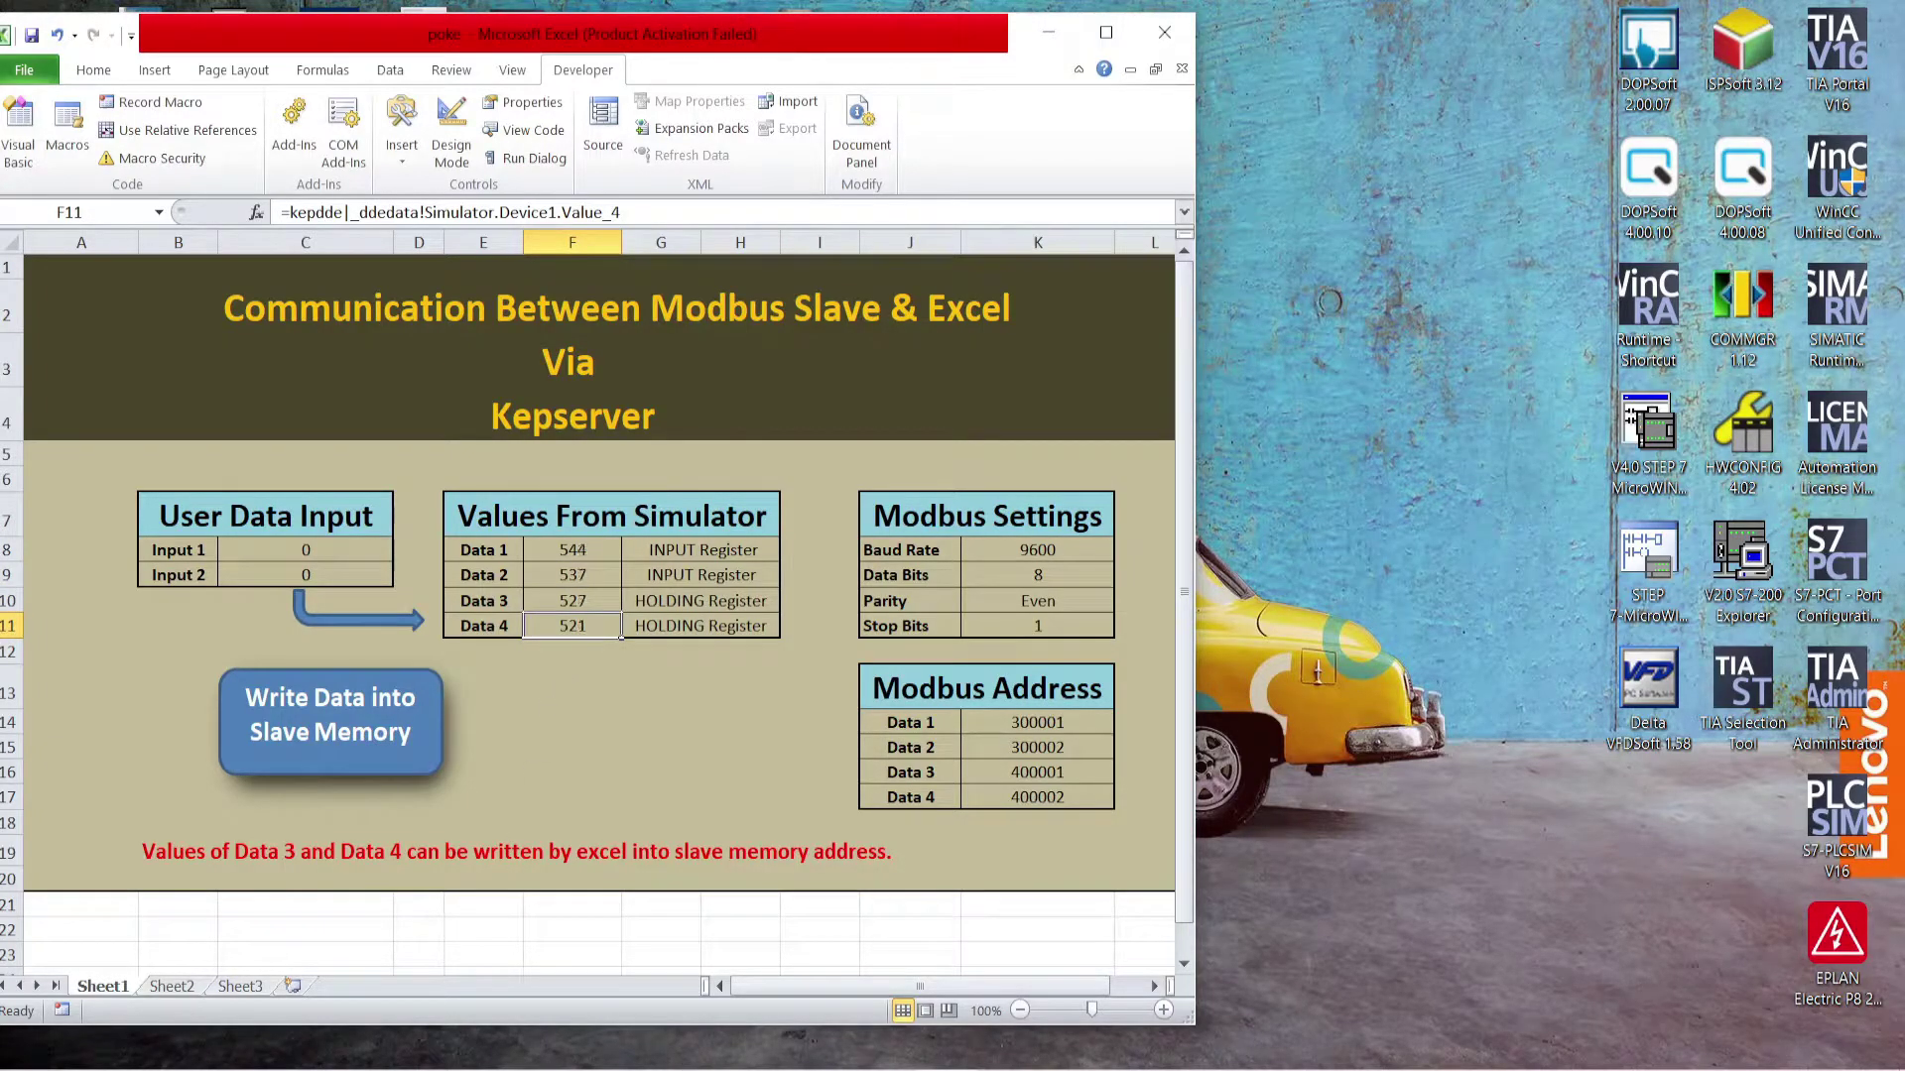
pyautogui.moveTo(761, 1068)
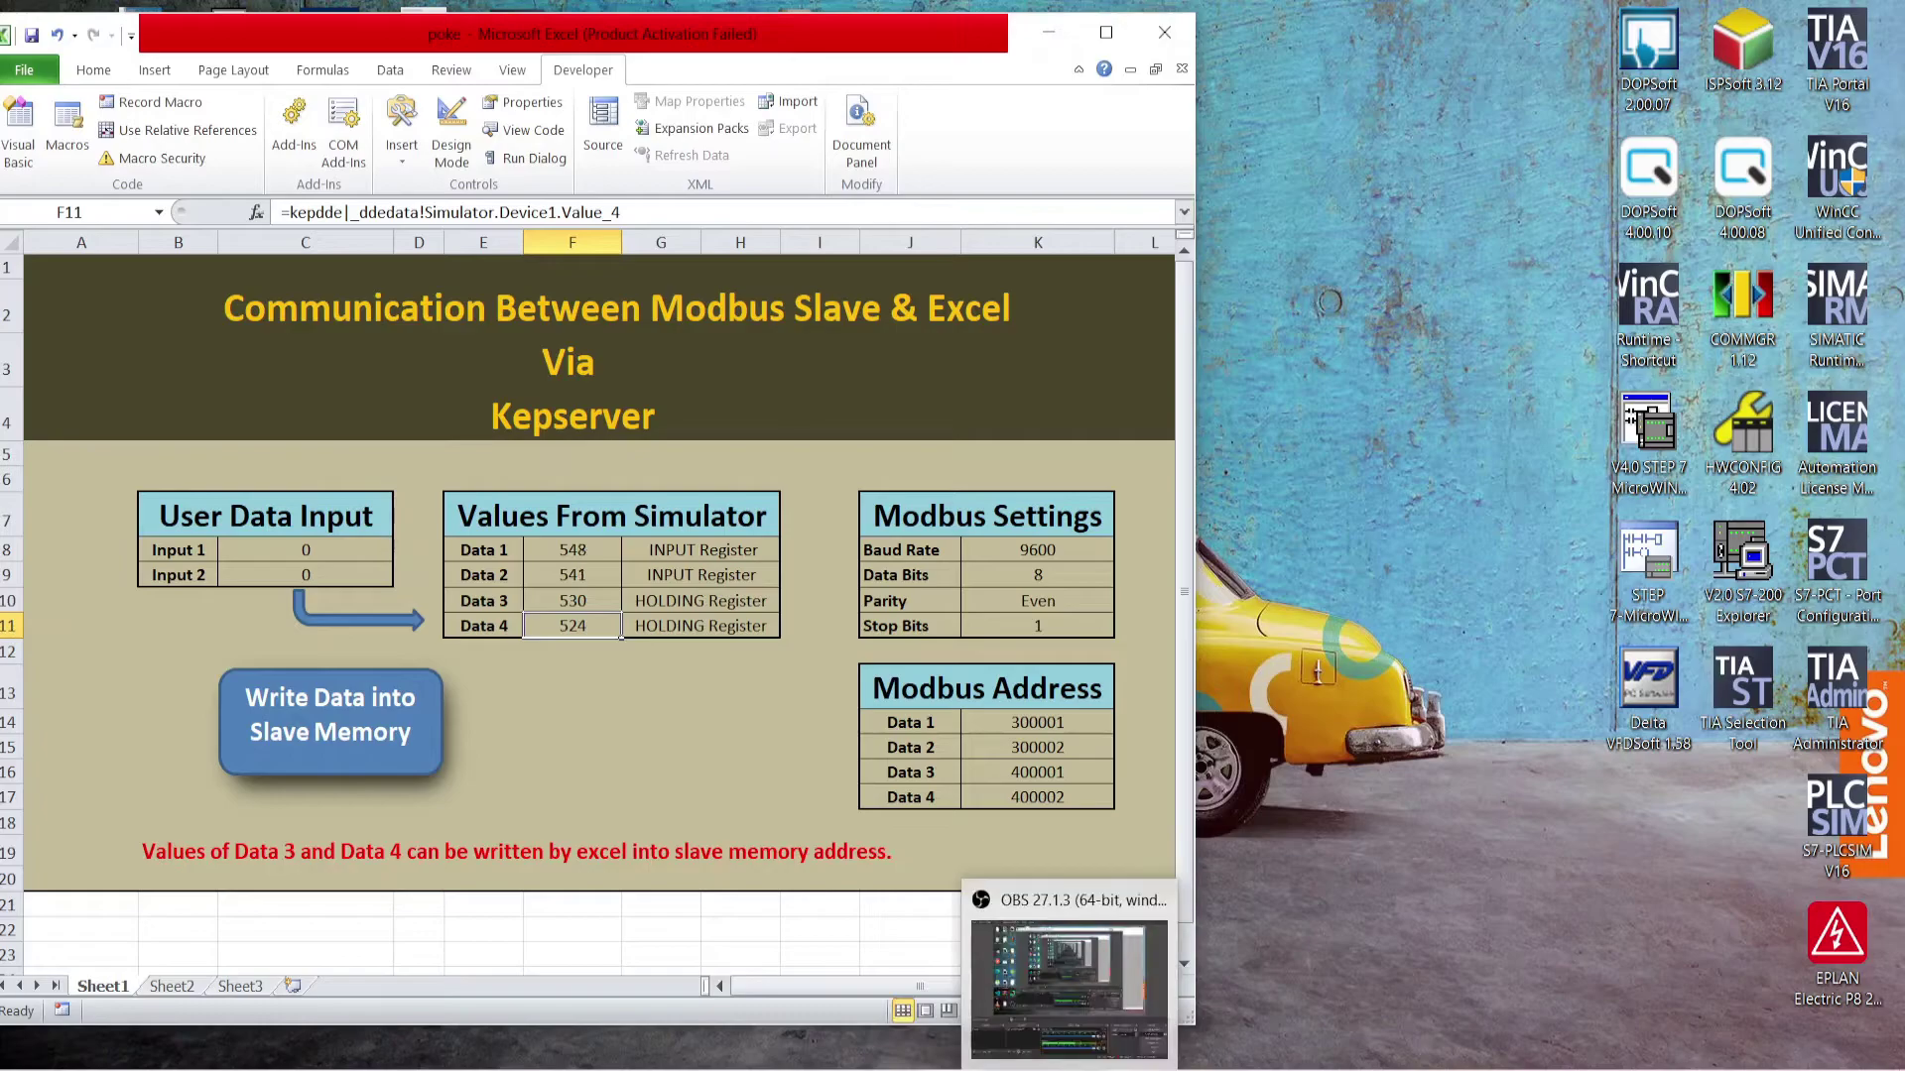
pyautogui.click(1131, 952)
# Step: Position Modbus Slave beside the sheet and focus its input and holding register tables
pyautogui.moveTo(1209, 552); pyautogui.dragTo(1531, 324)
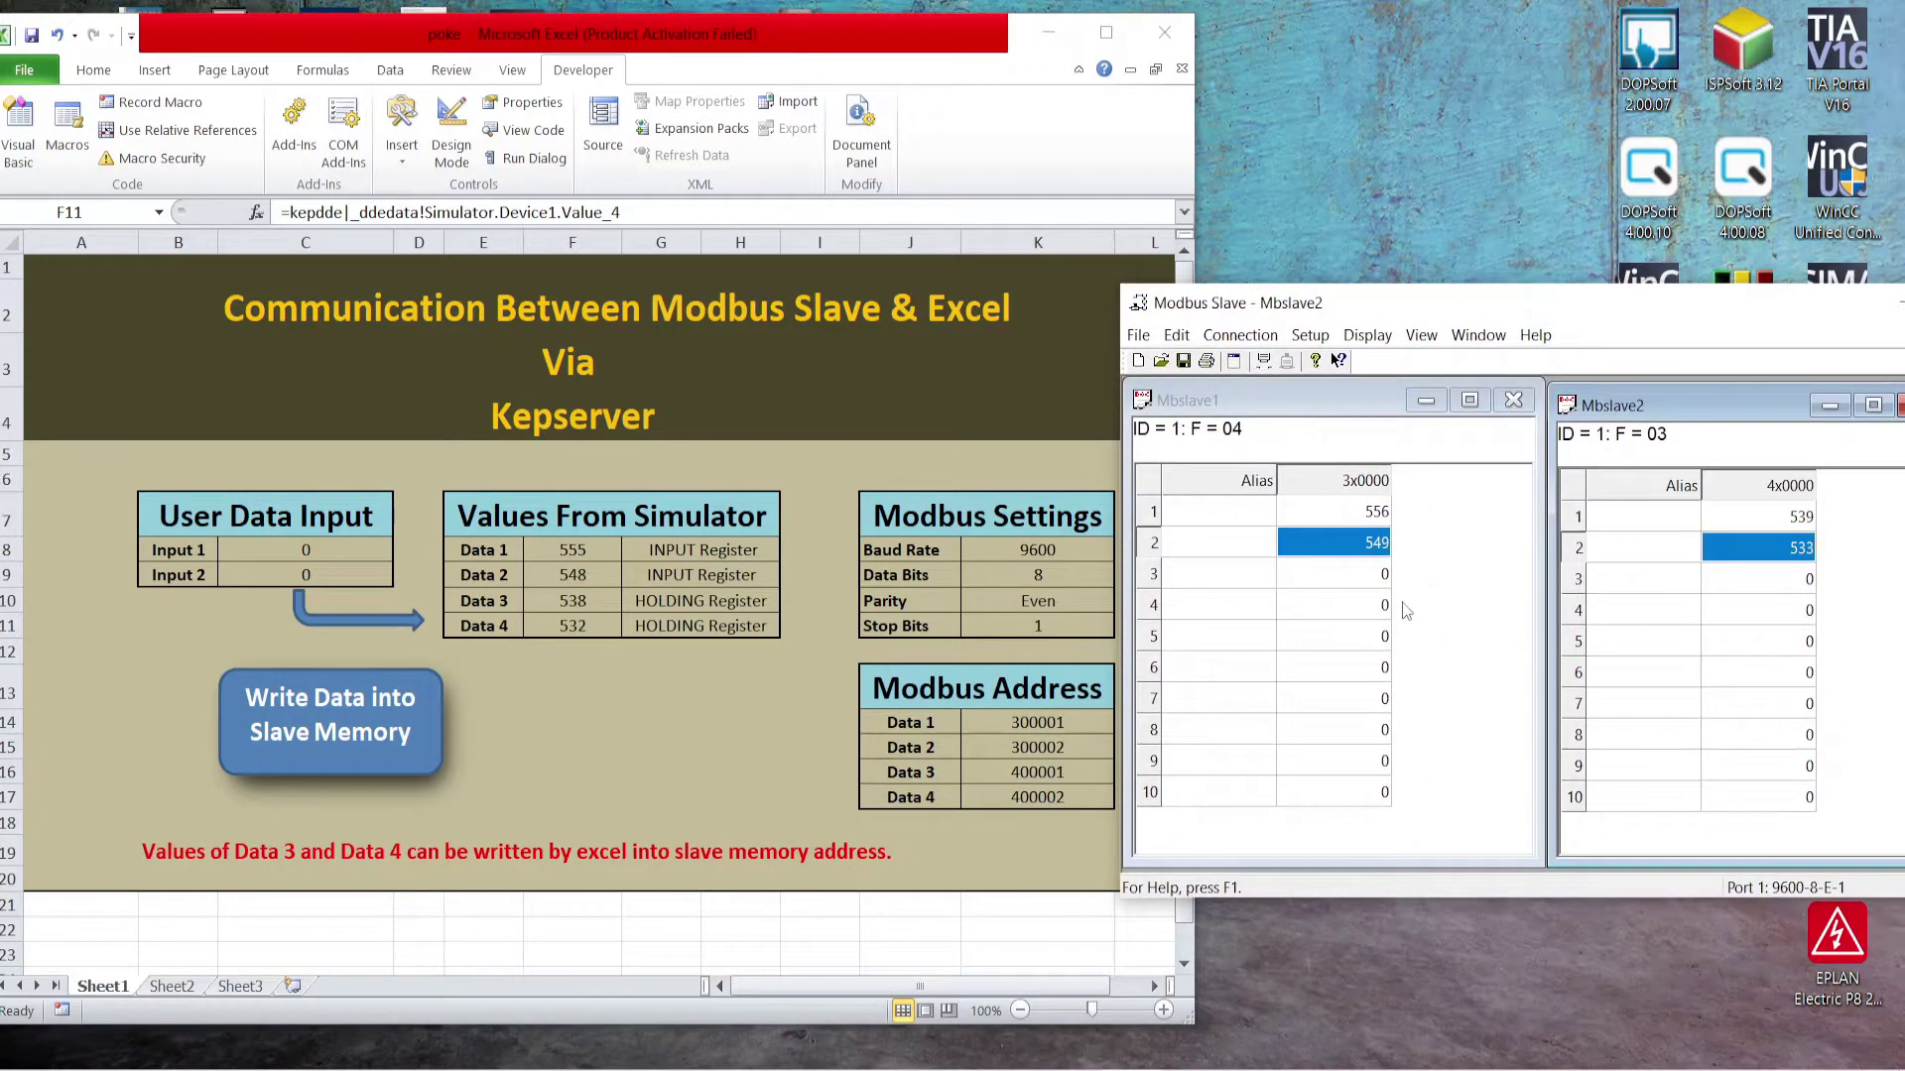
pyautogui.click(1223, 518)
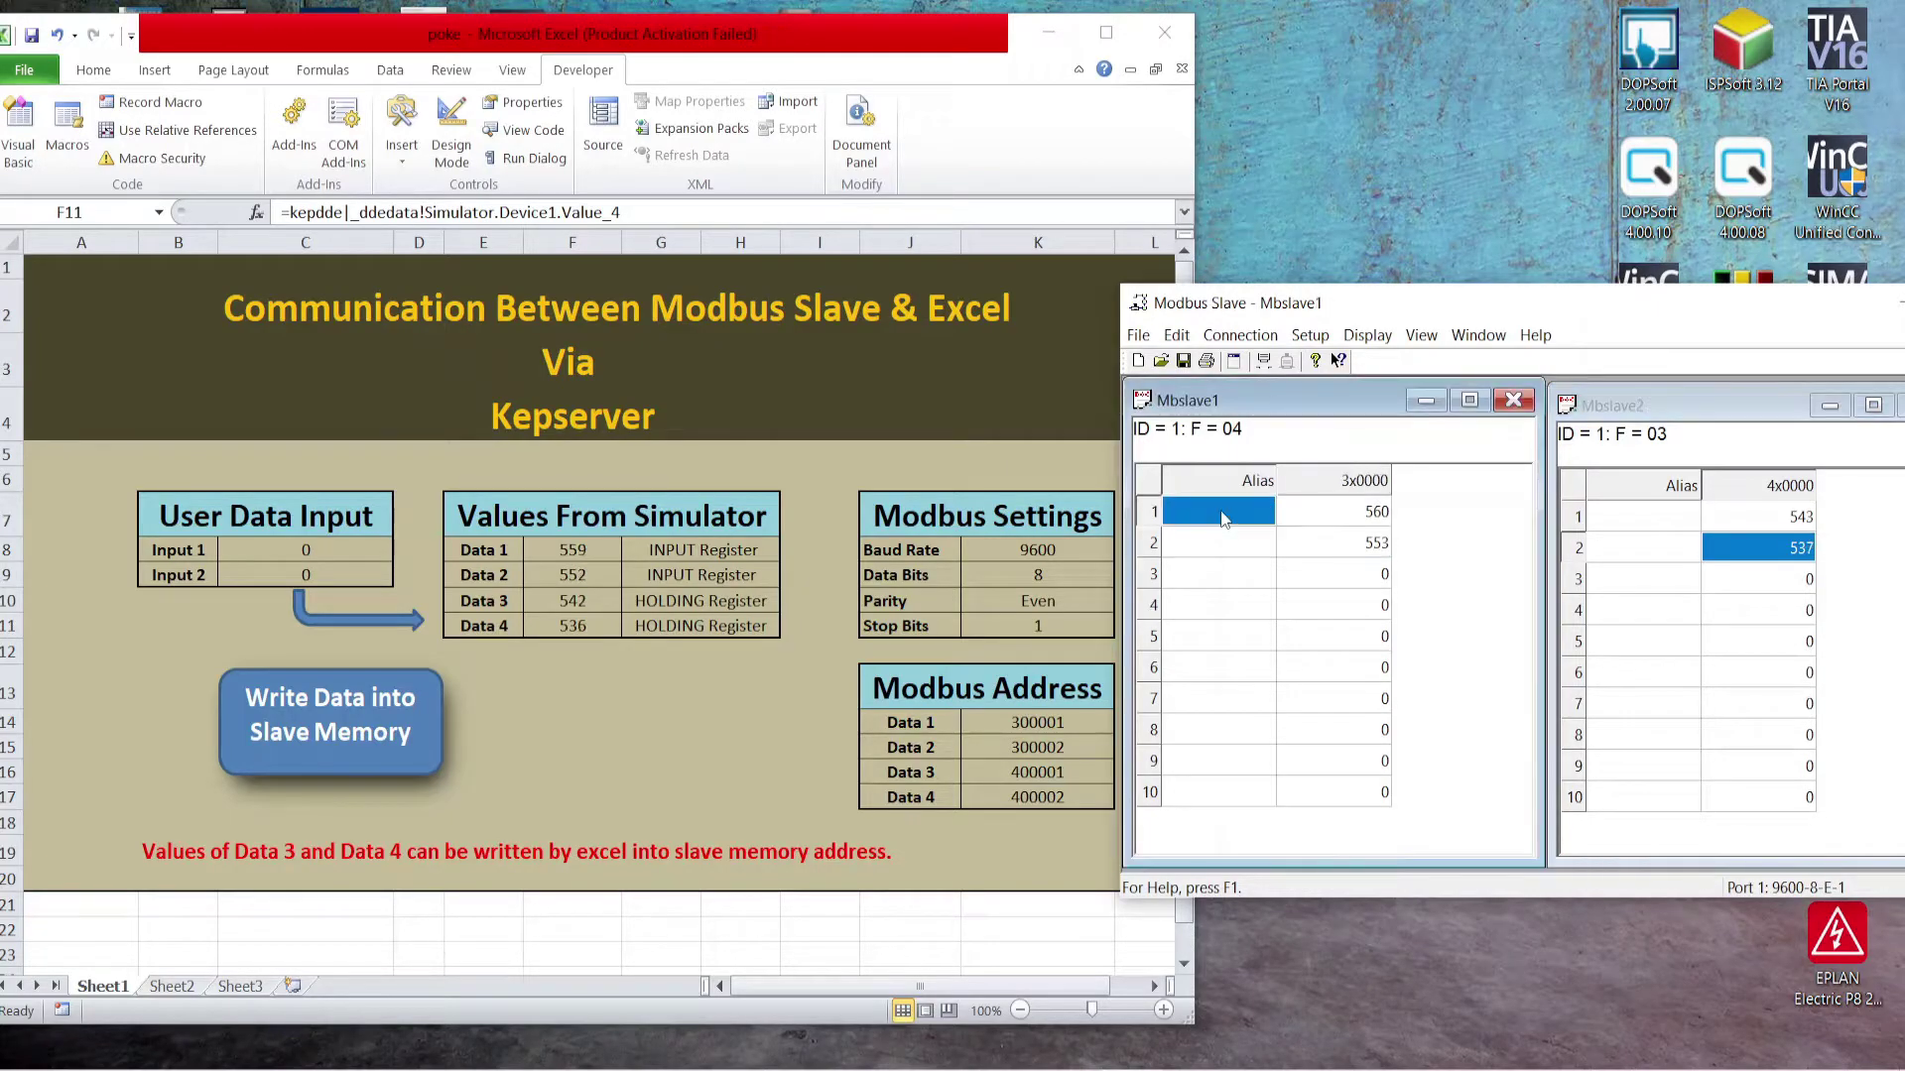
pyautogui.click(1255, 548)
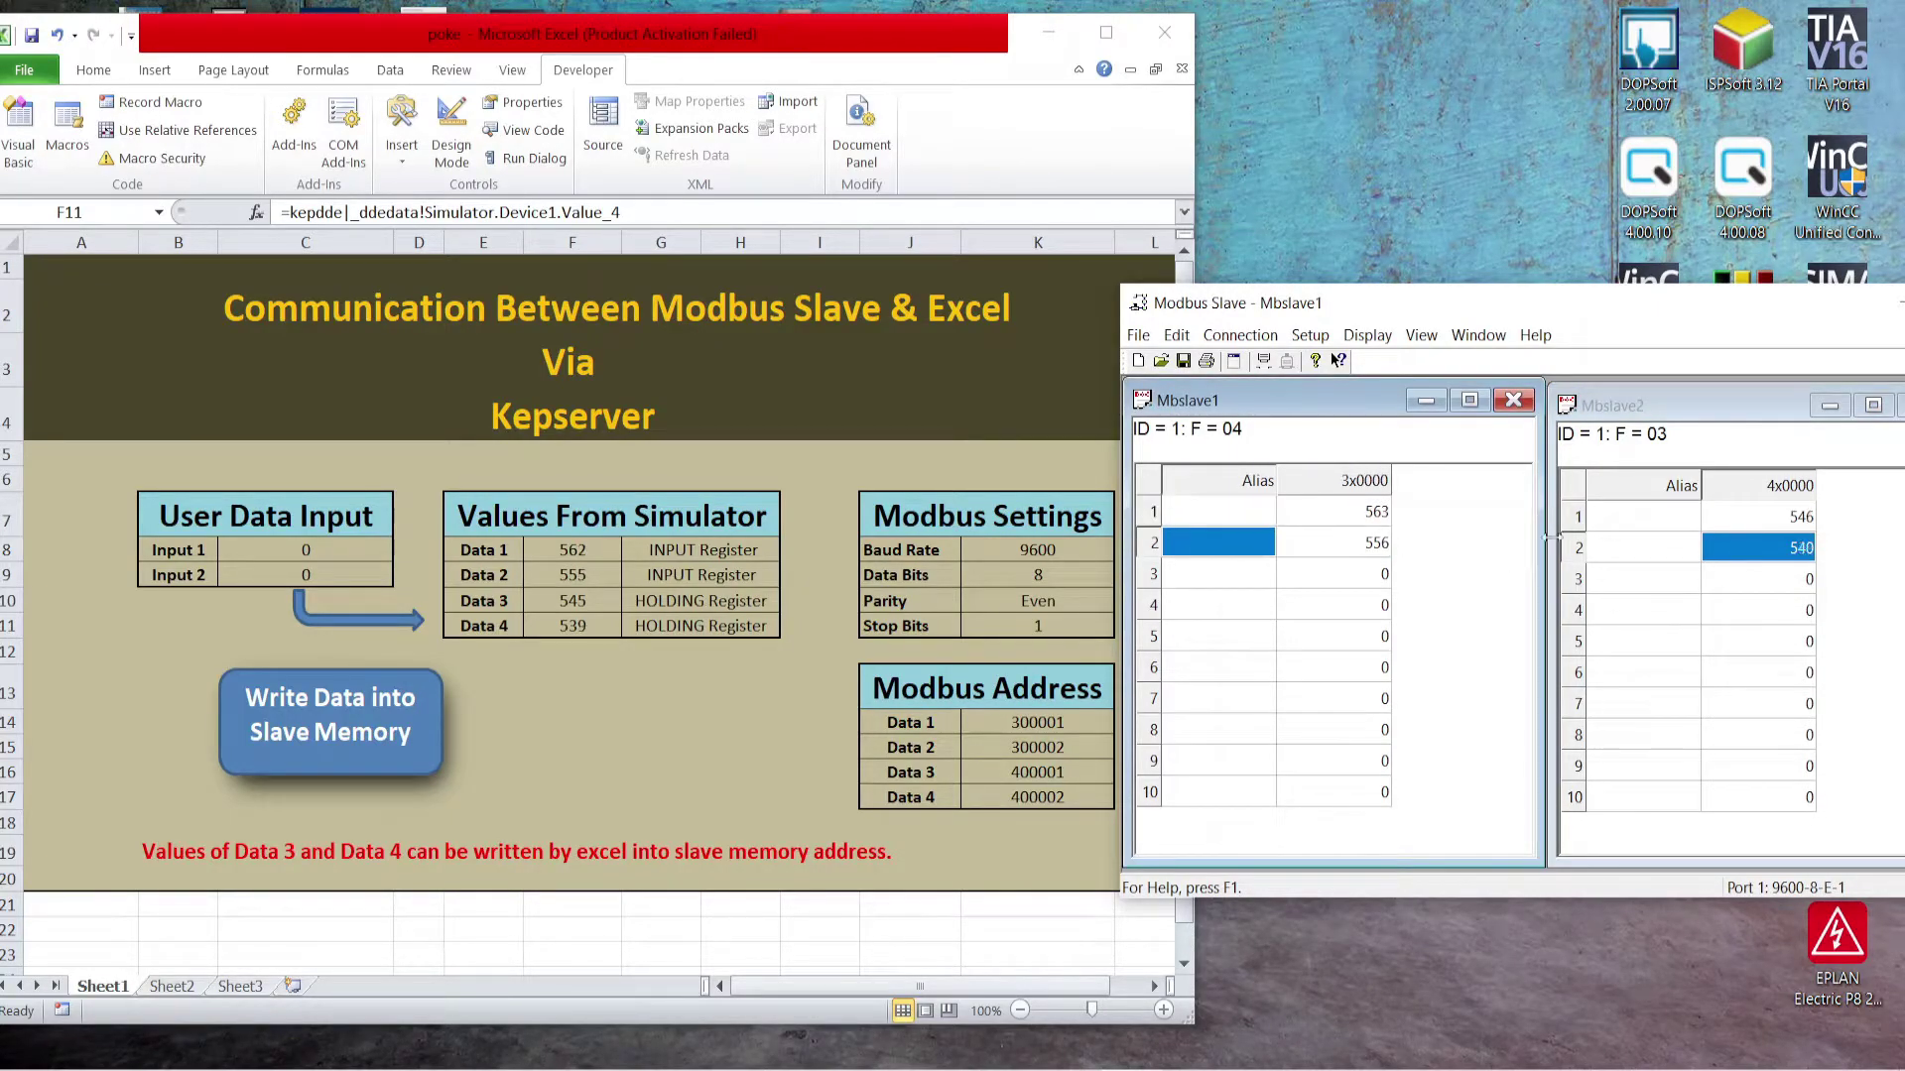
pyautogui.click(1639, 516)
pyautogui.click(1638, 548)
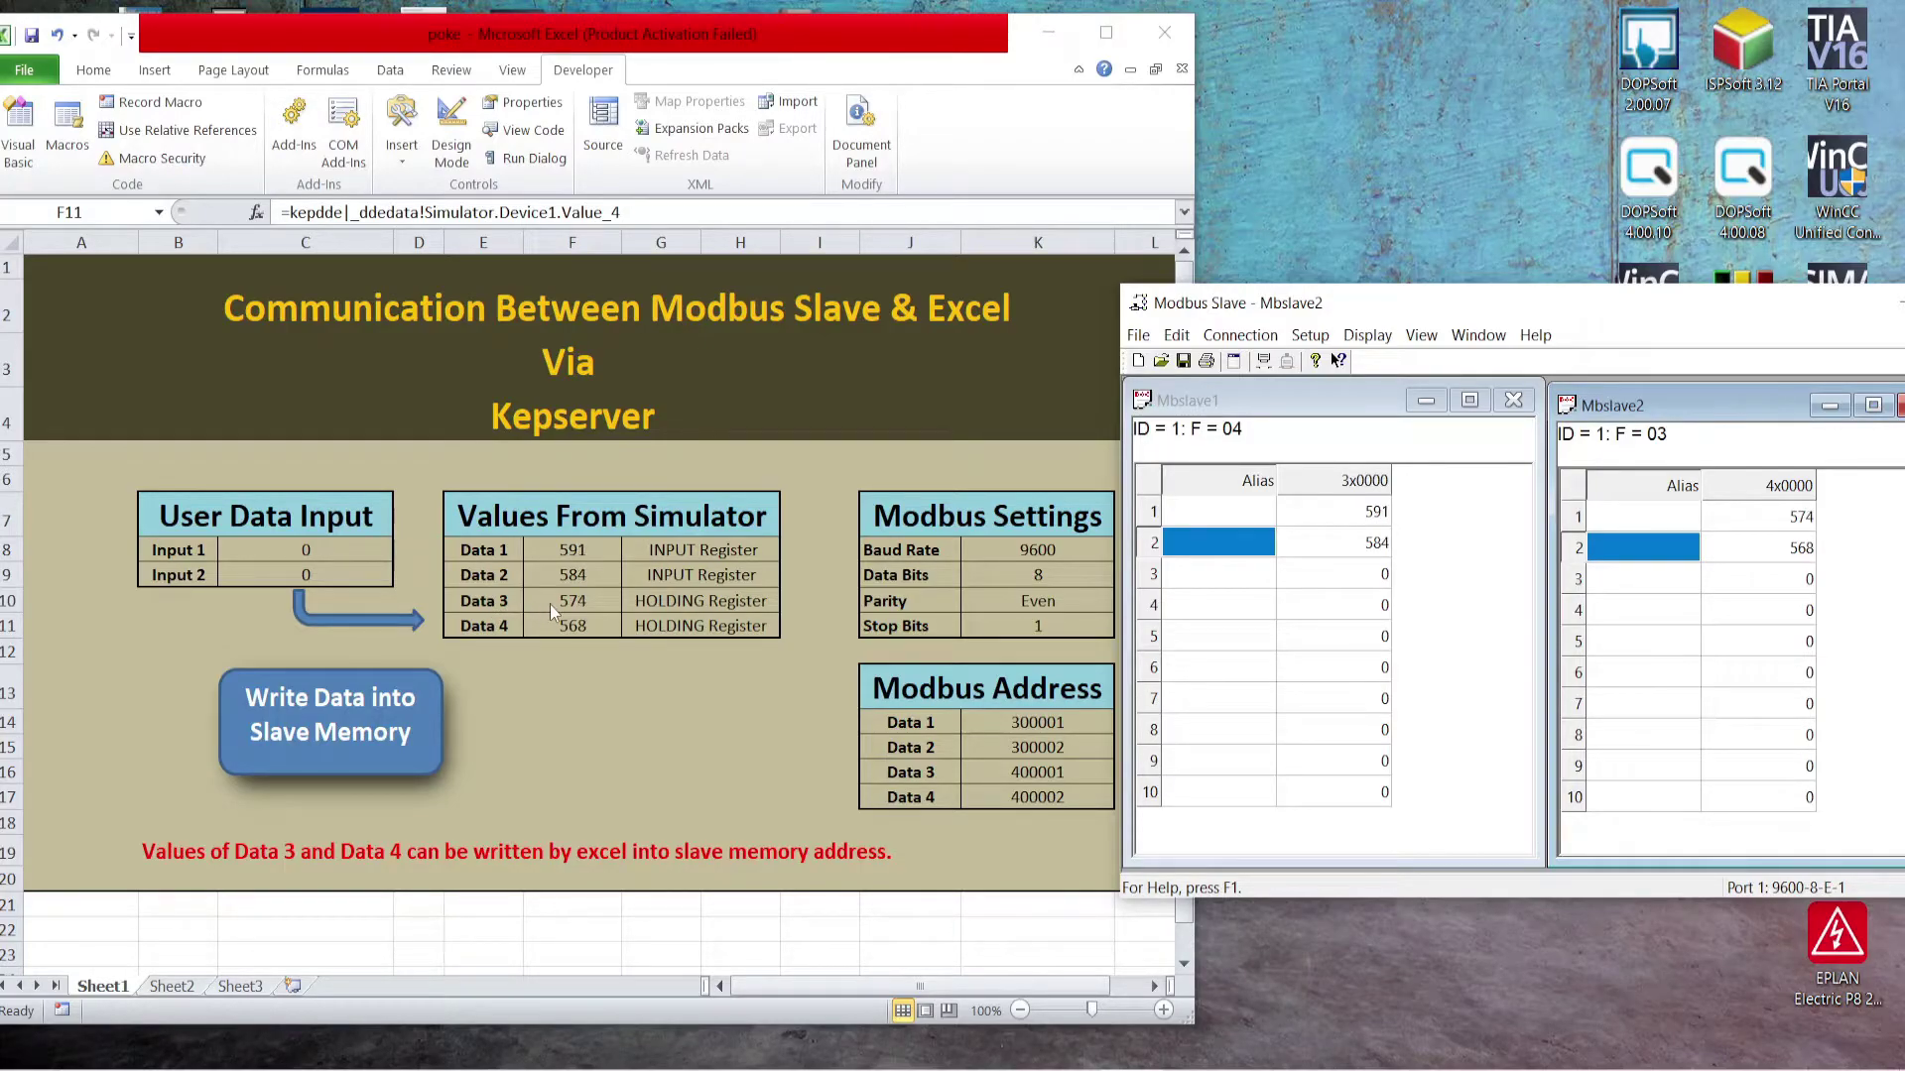
# Step: Set holding registers 1 and 2 to 588 and 591 with Auto increment off
pyautogui.click(1656, 518)
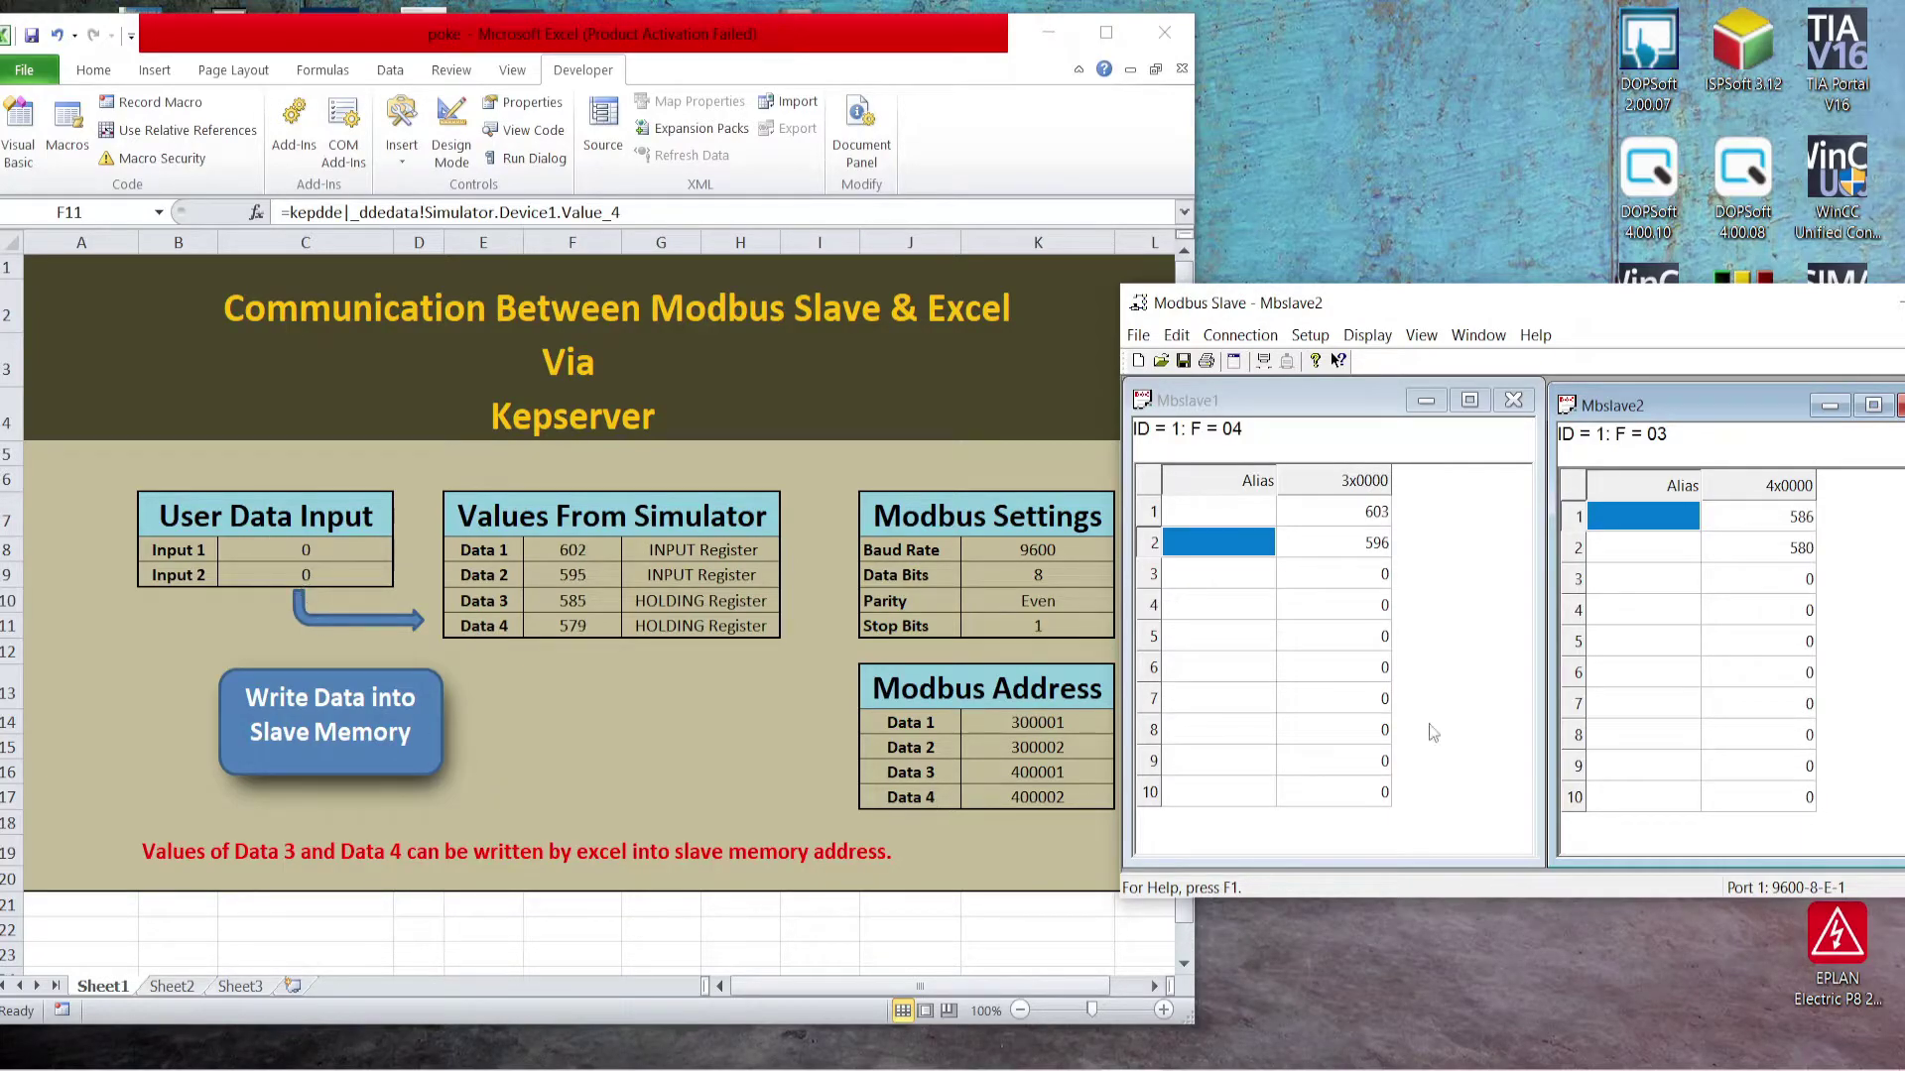
pyautogui.doubleClick(1742, 518)
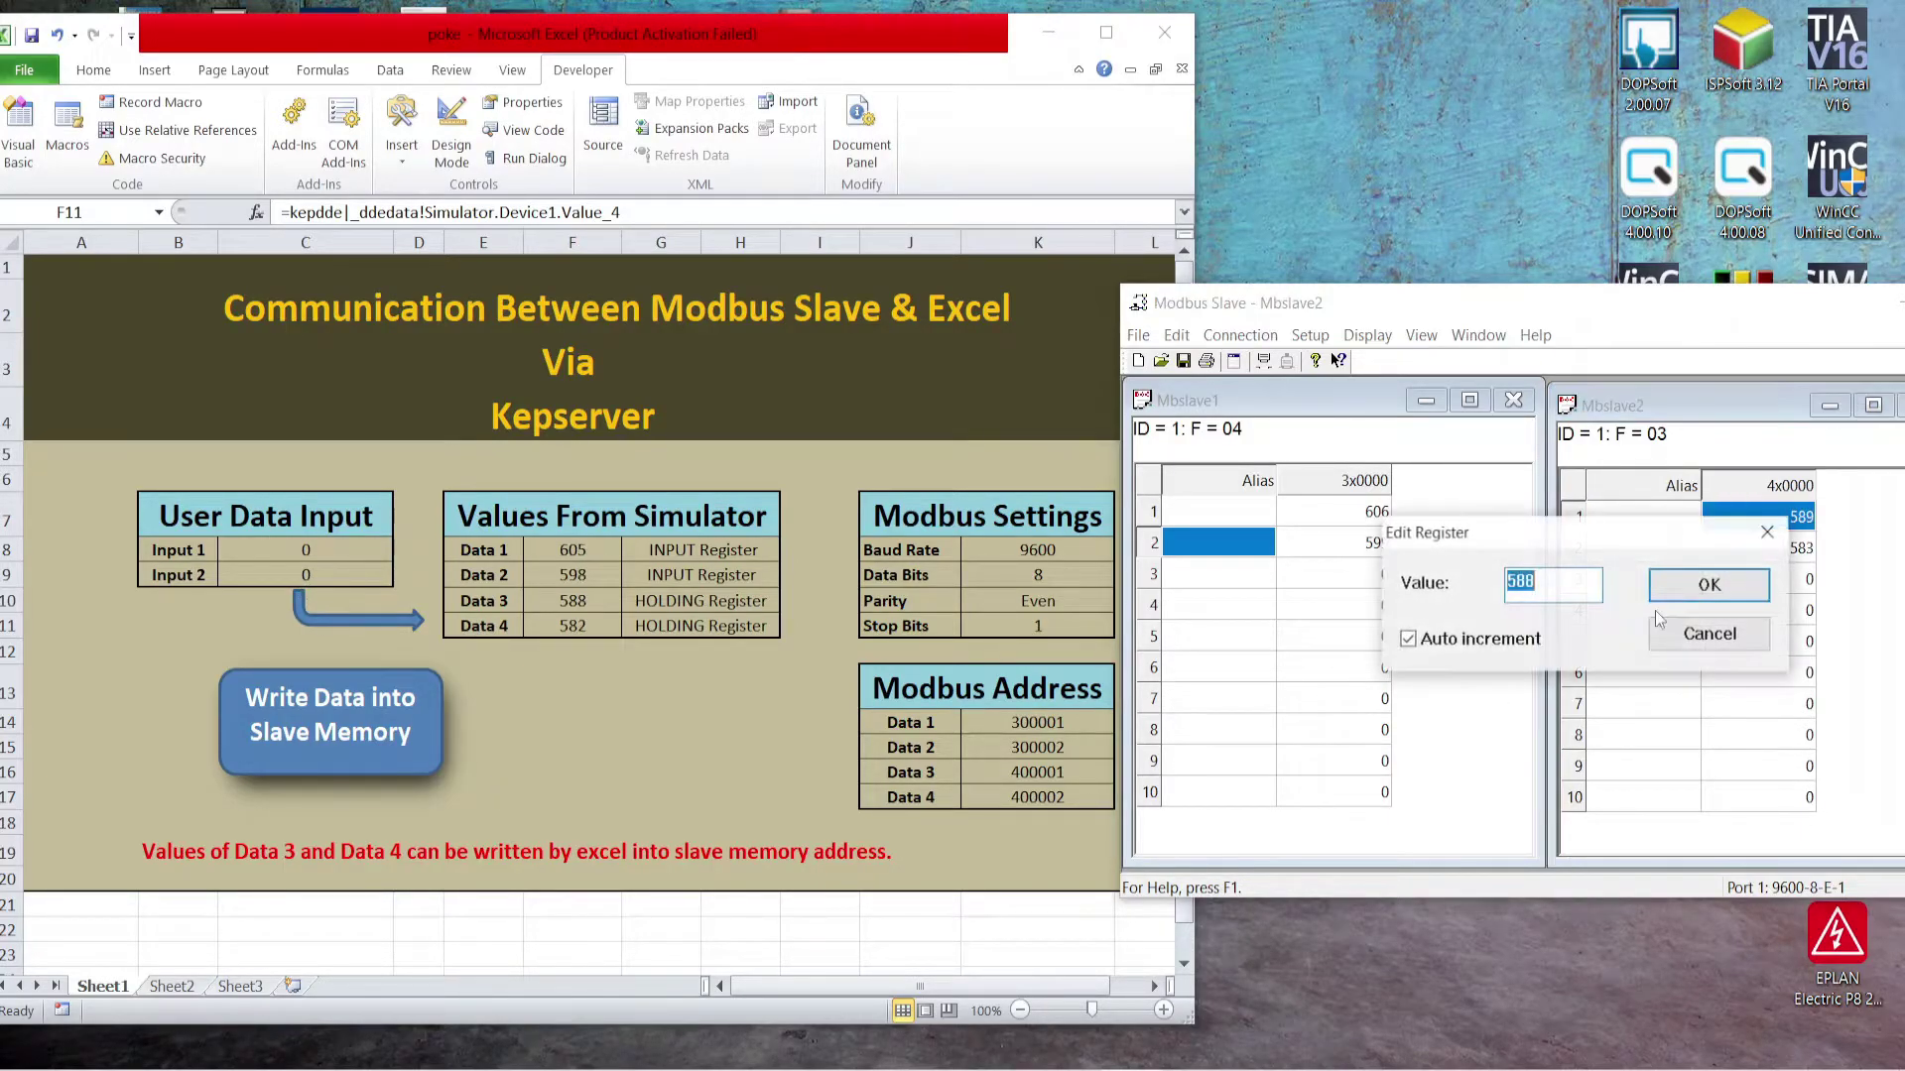
pyautogui.click(1409, 639)
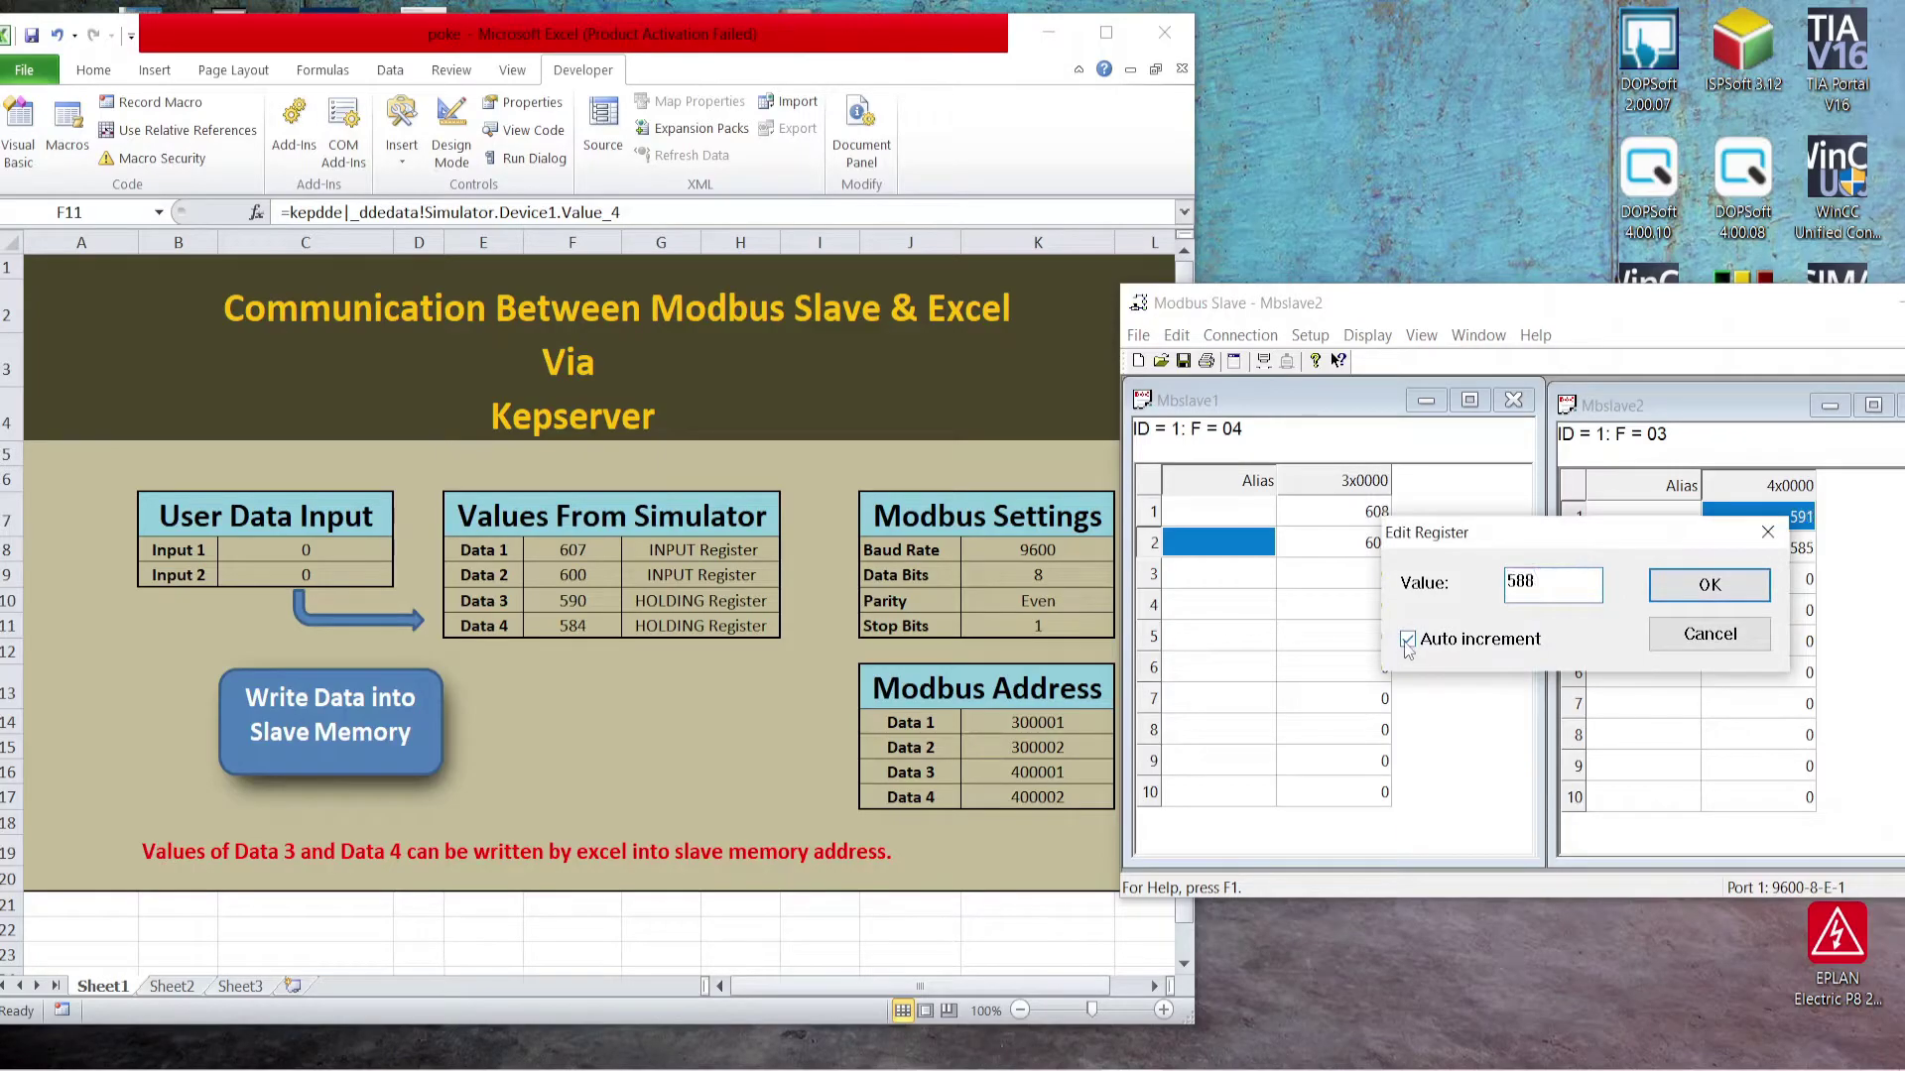
pyautogui.click(1696, 592)
pyautogui.doubleClick(1756, 548)
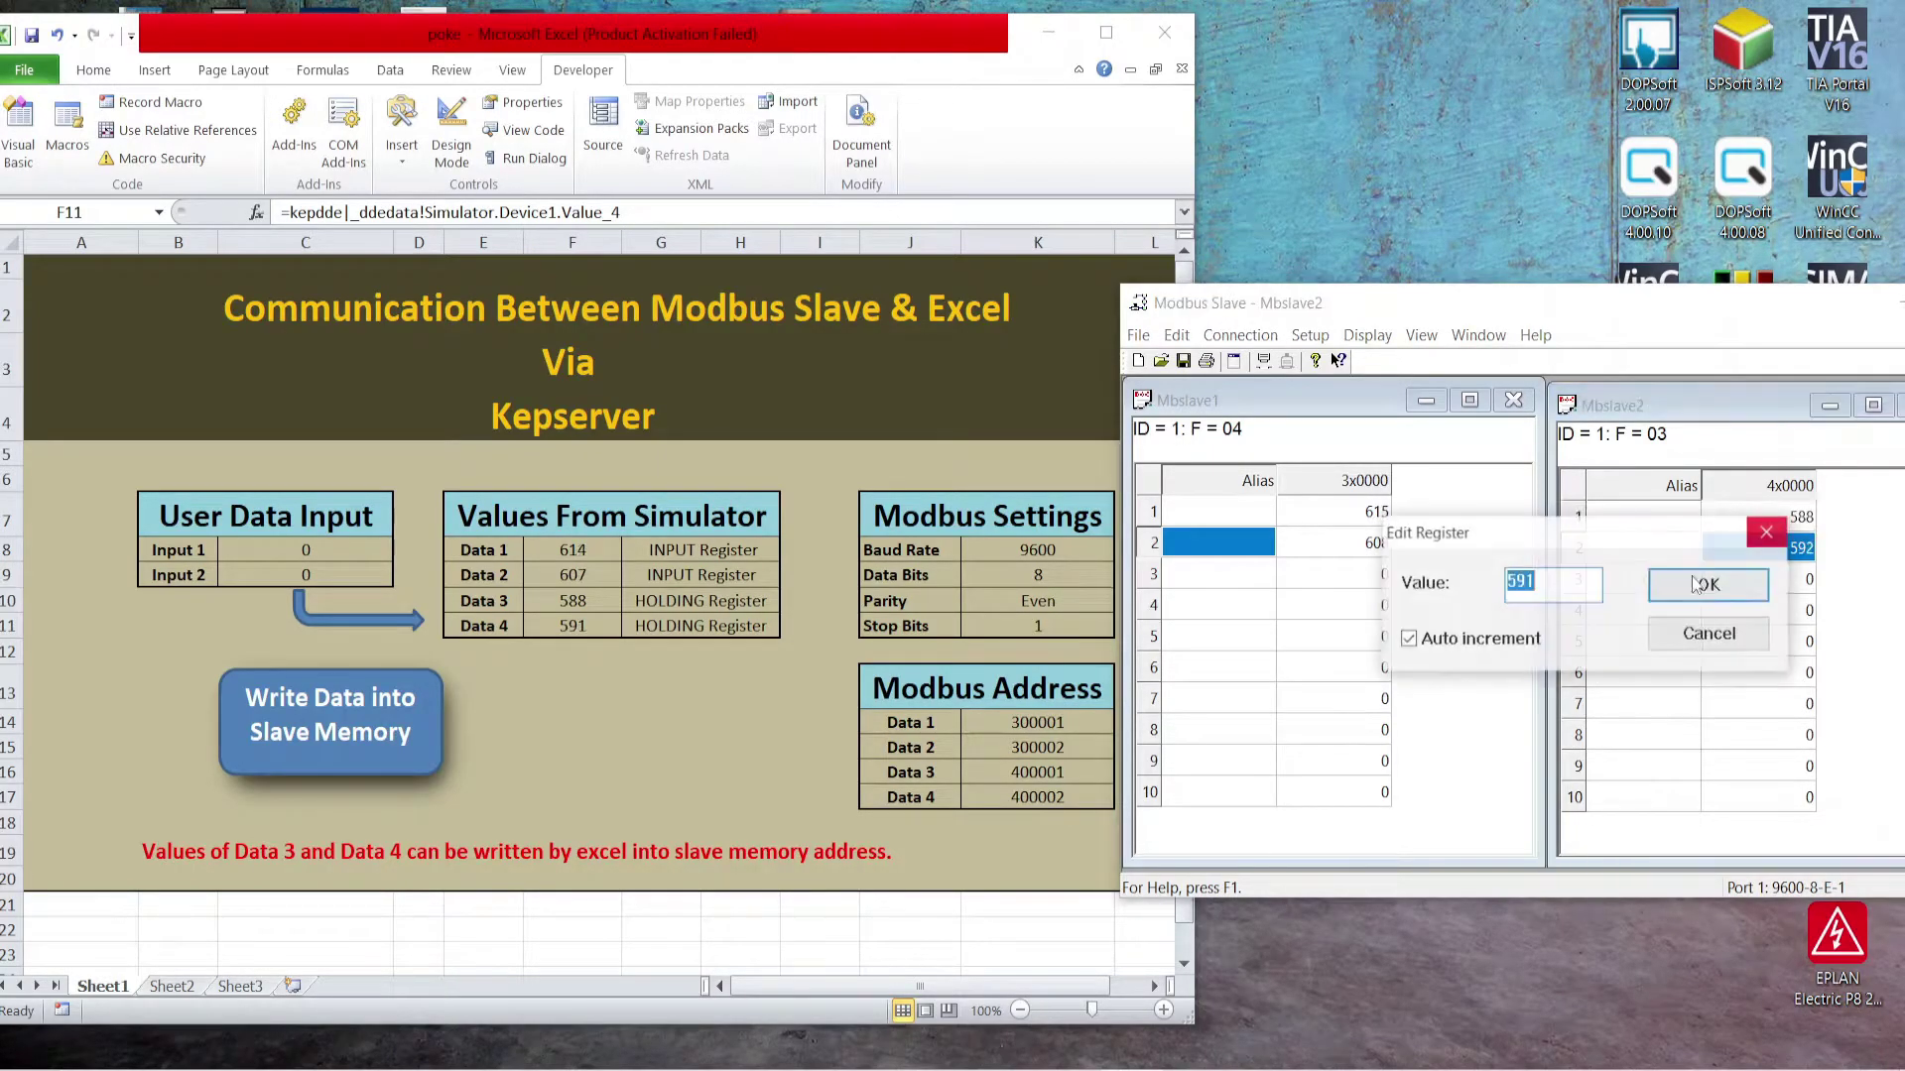
pyautogui.click(1409, 639)
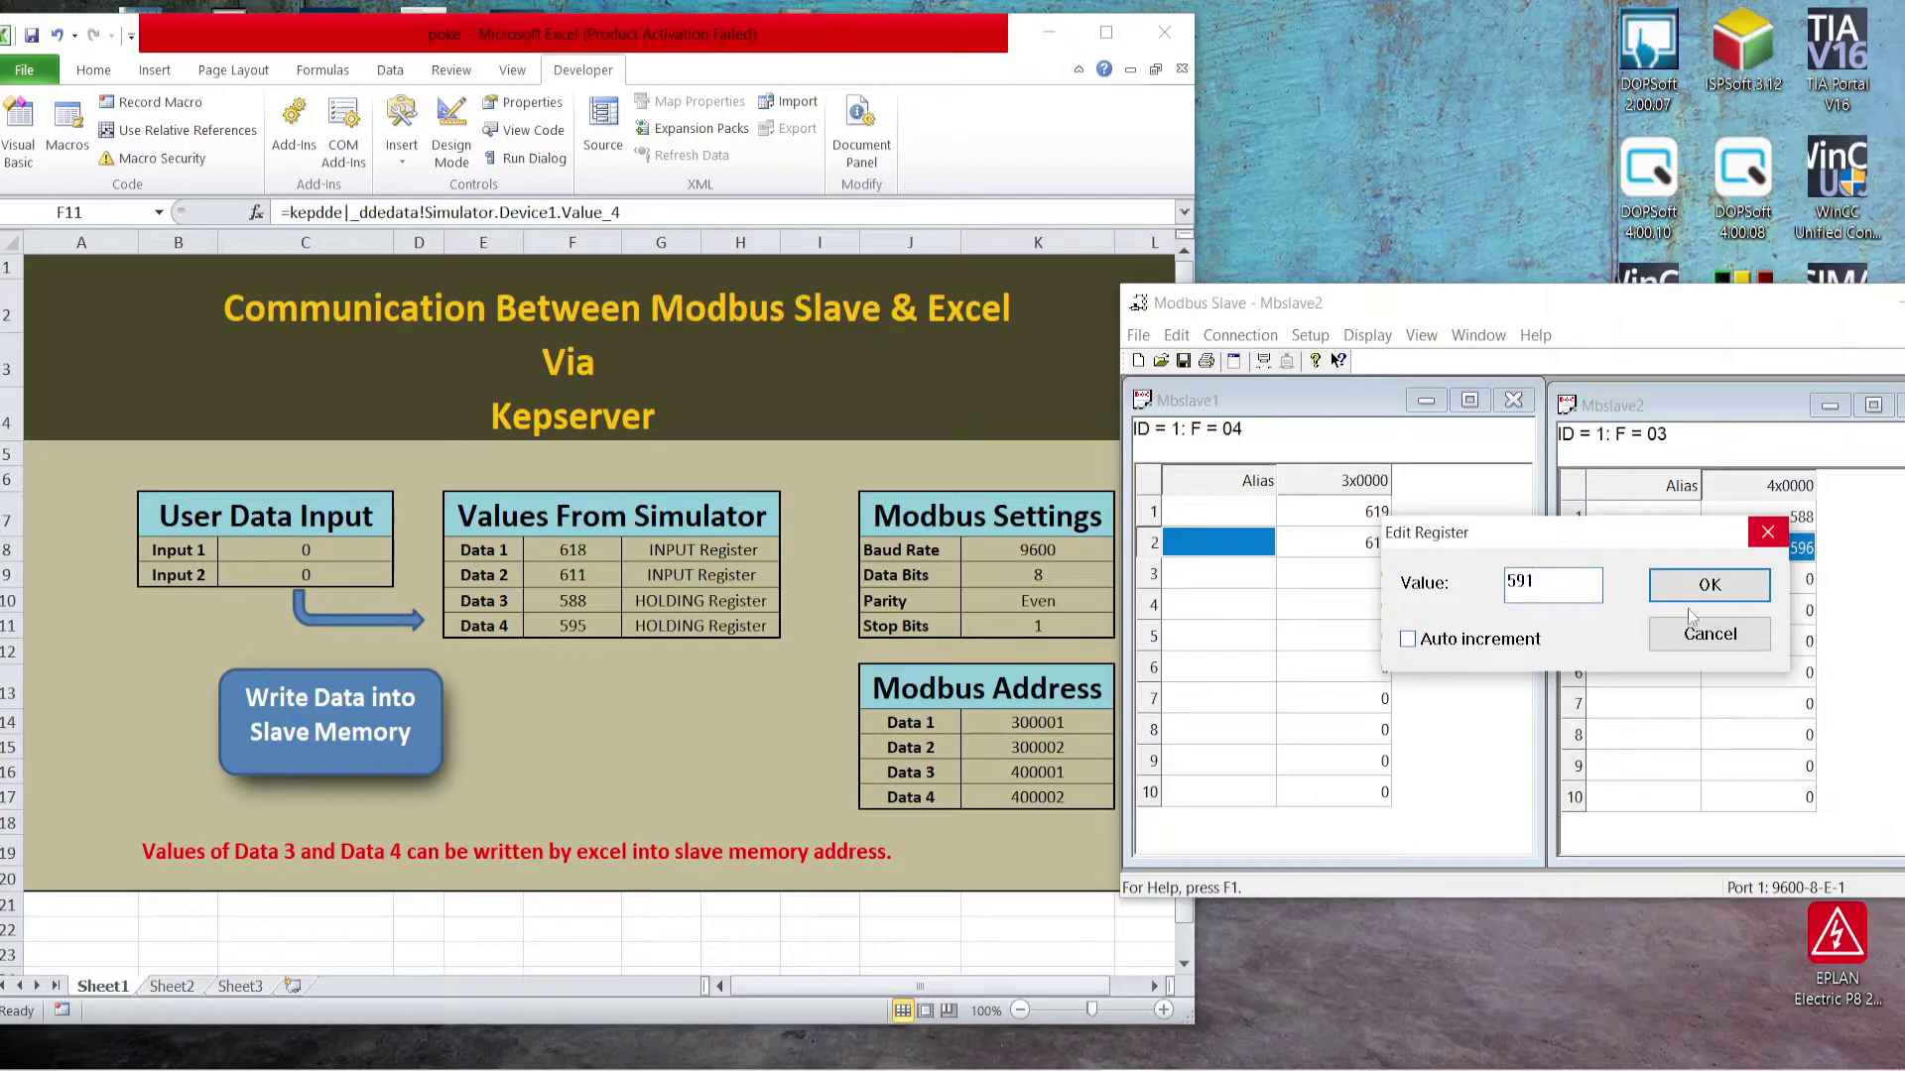
pyautogui.click(1701, 594)
pyautogui.click(95, 639)
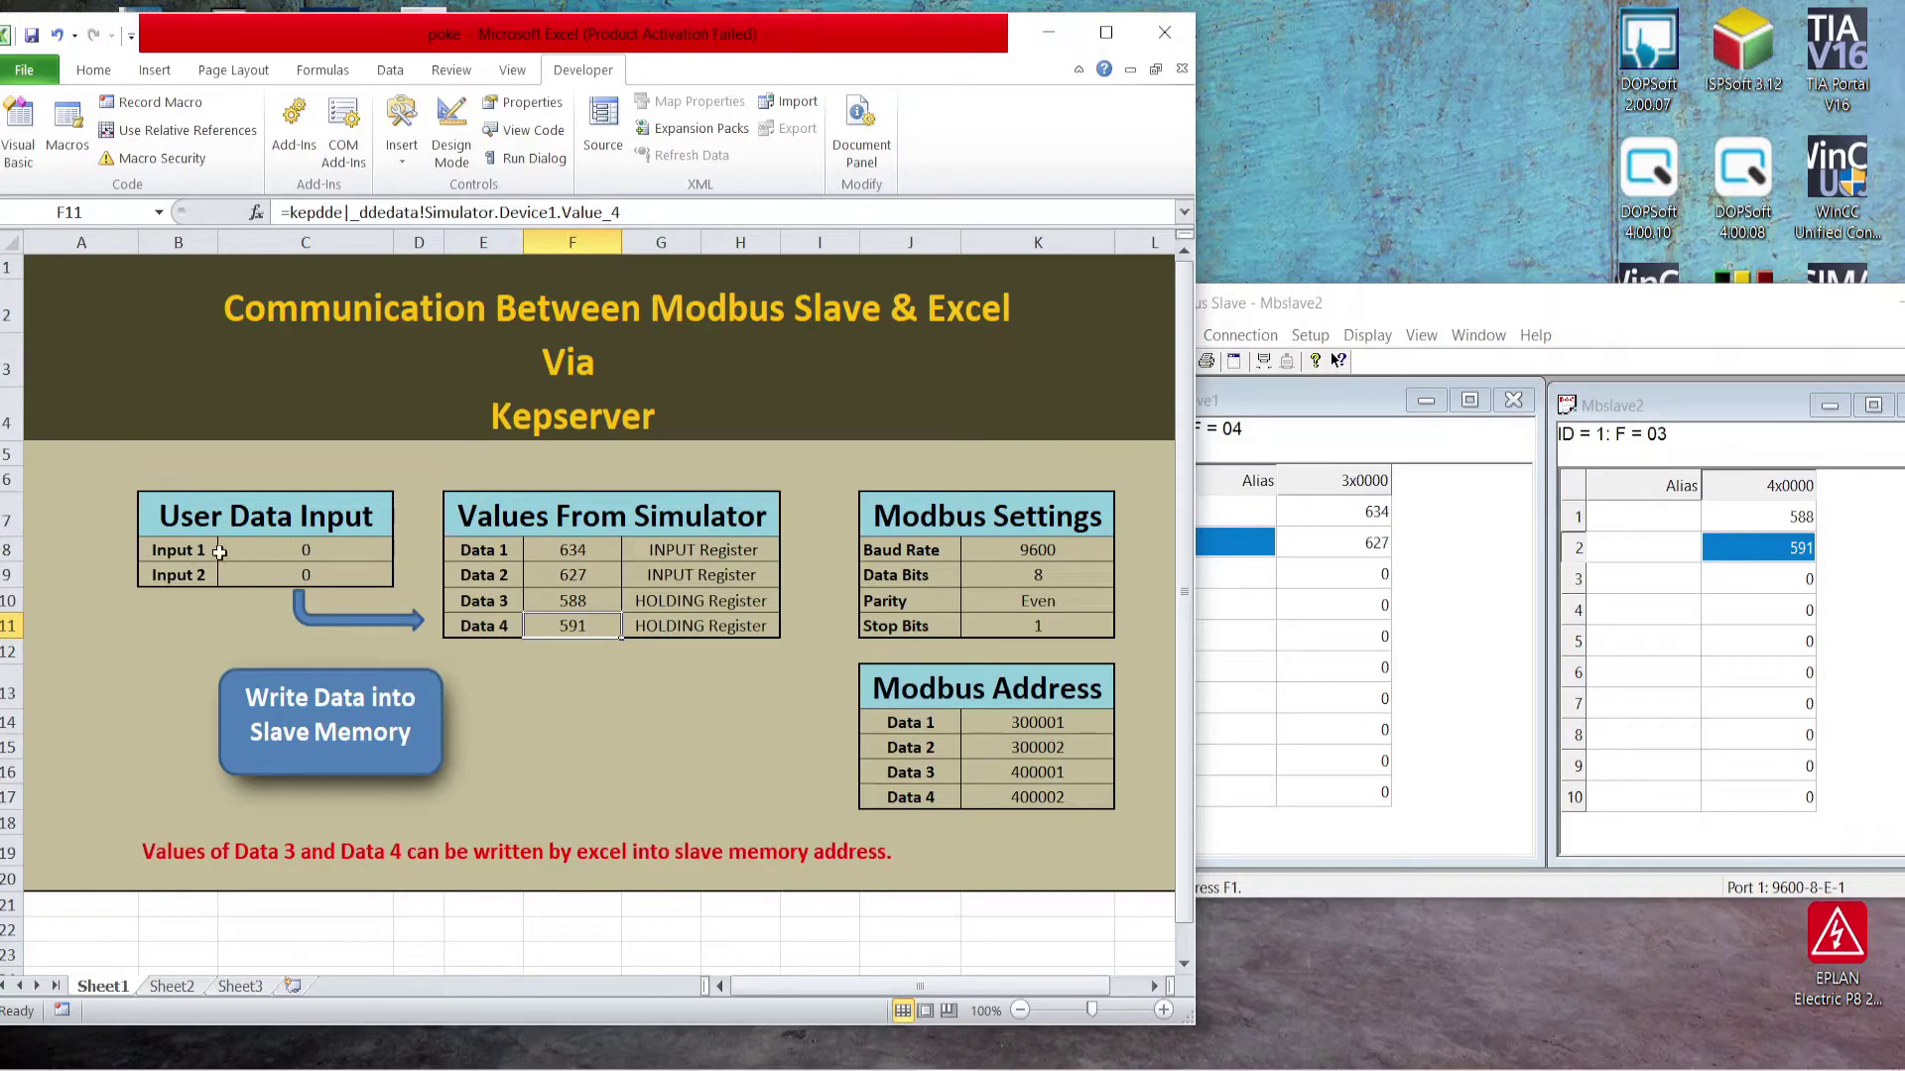
# Step: Enter 56 in C8 and 89 in C9, then write them into slave memory
pyautogui.click(319, 724)
pyautogui.click(290, 553)
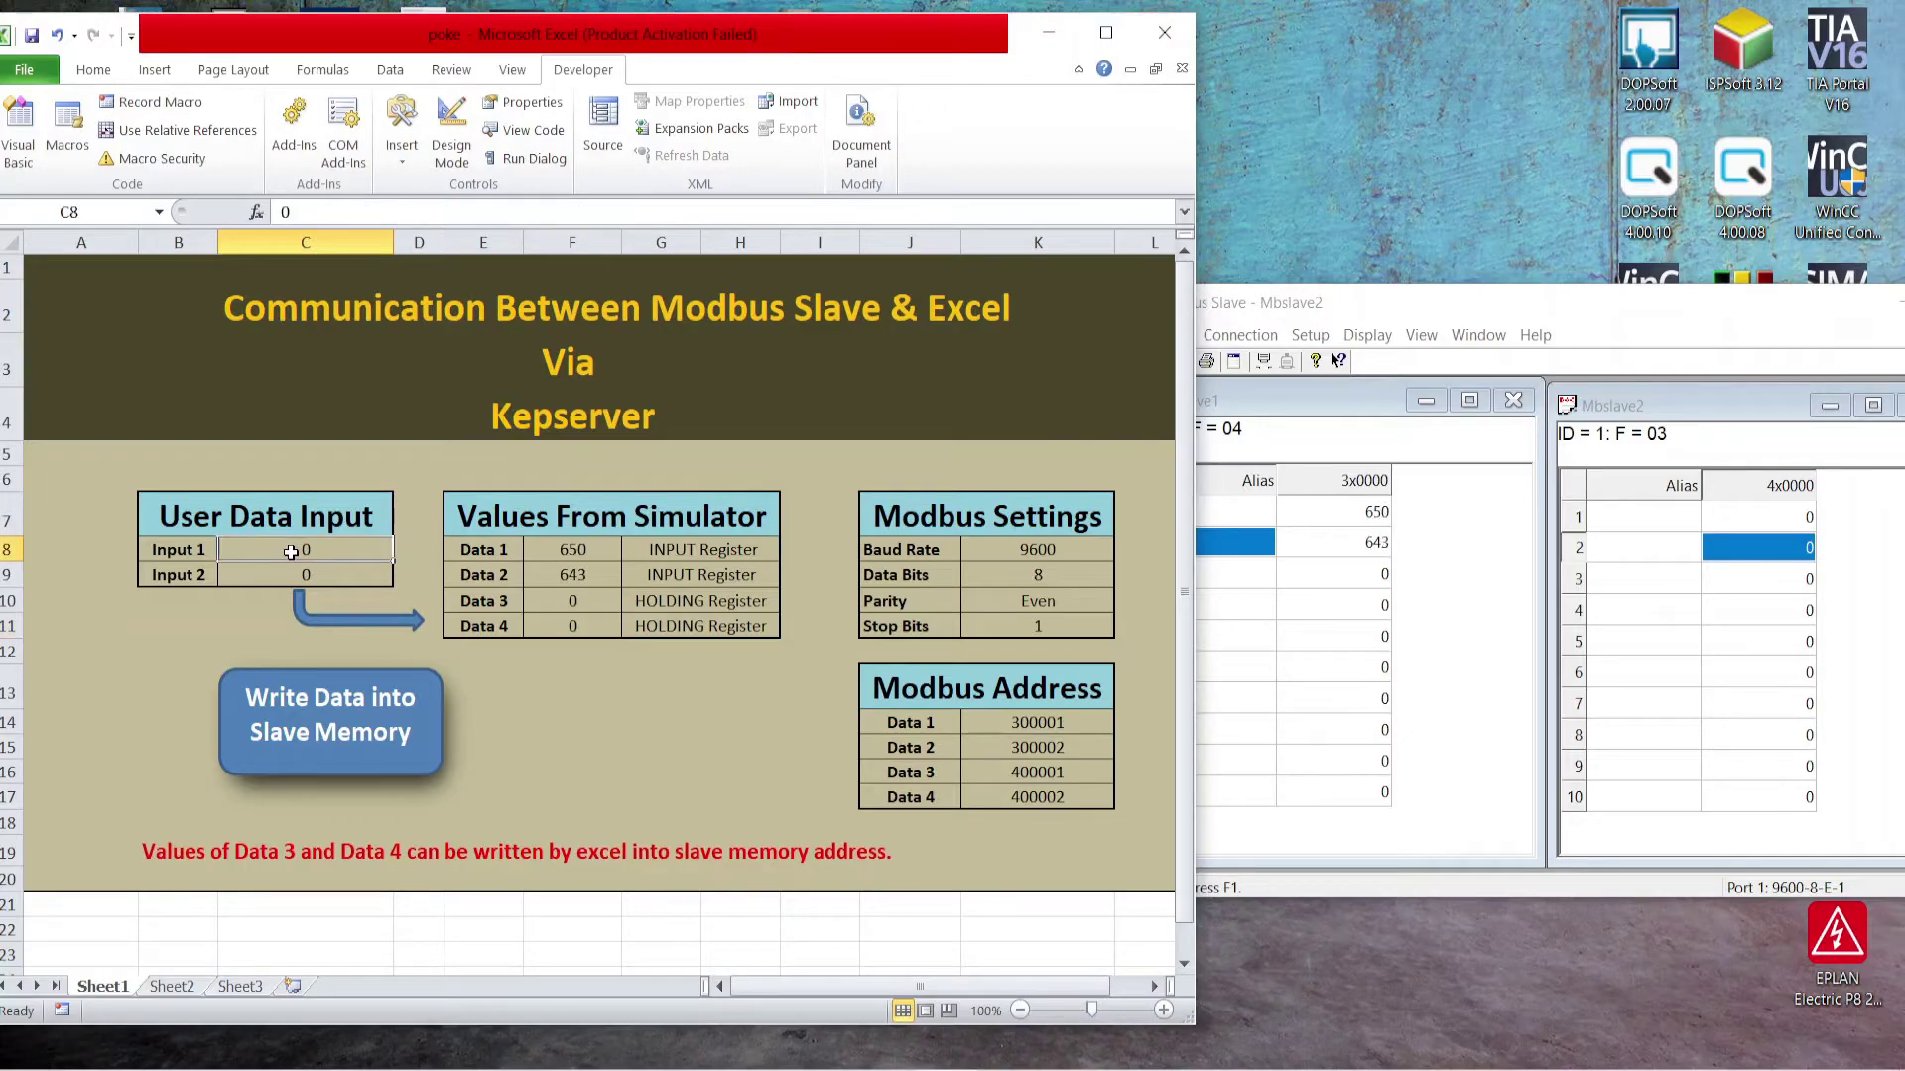
pyautogui.write('56')
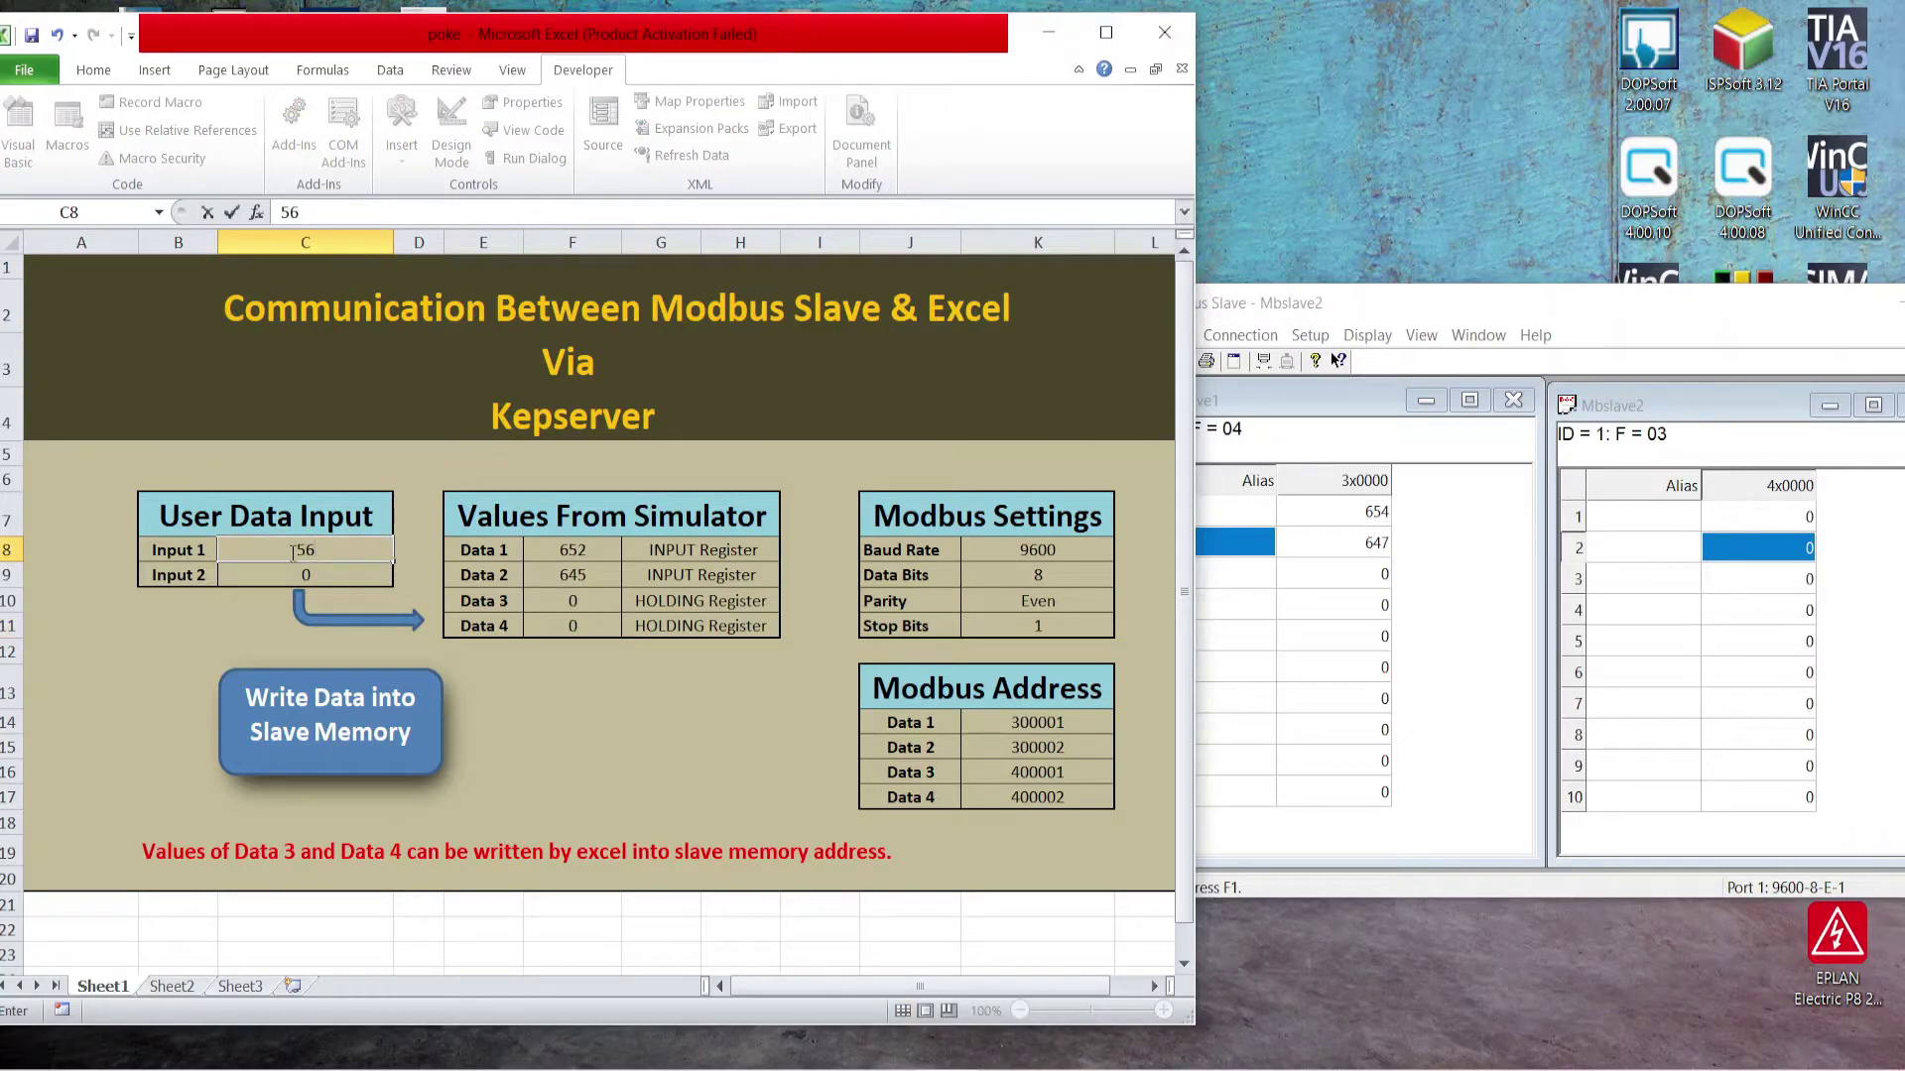
pyautogui.press('Return')
pyautogui.write('89')
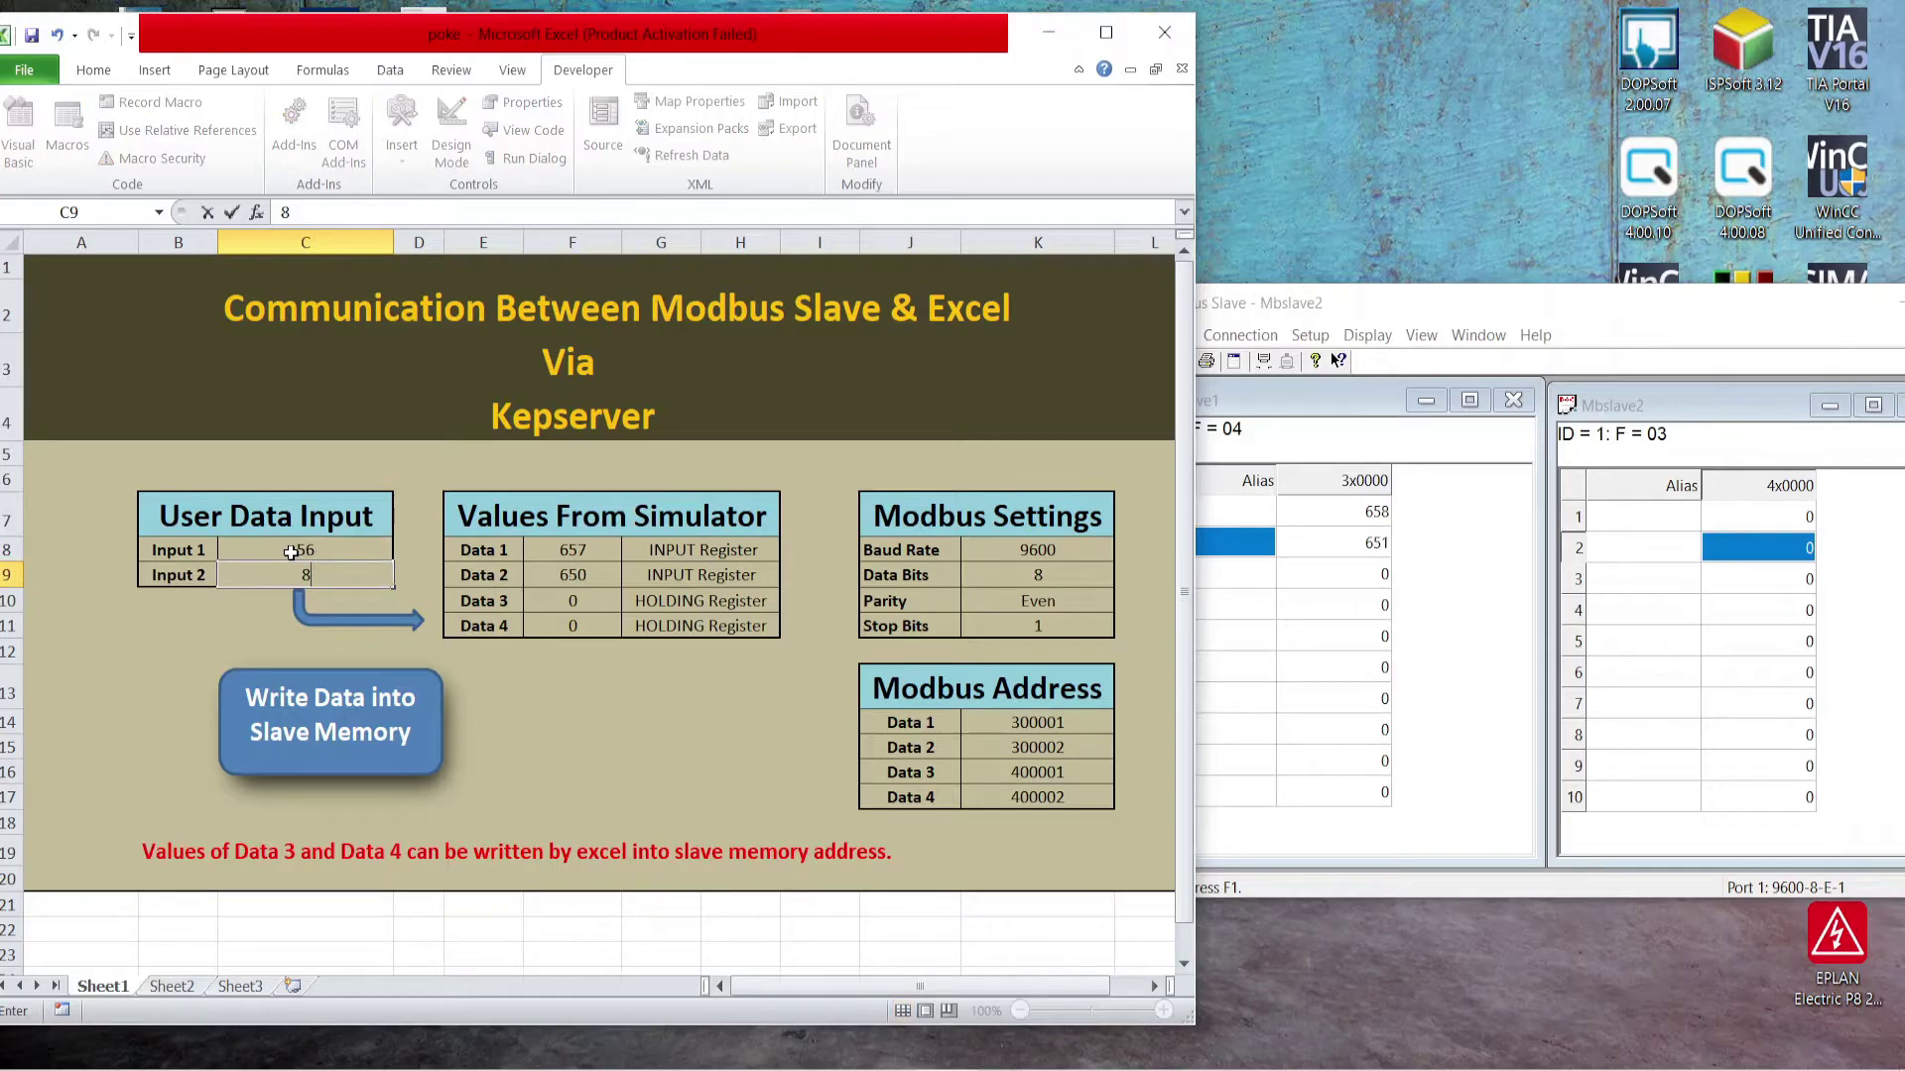
pyautogui.click(338, 733)
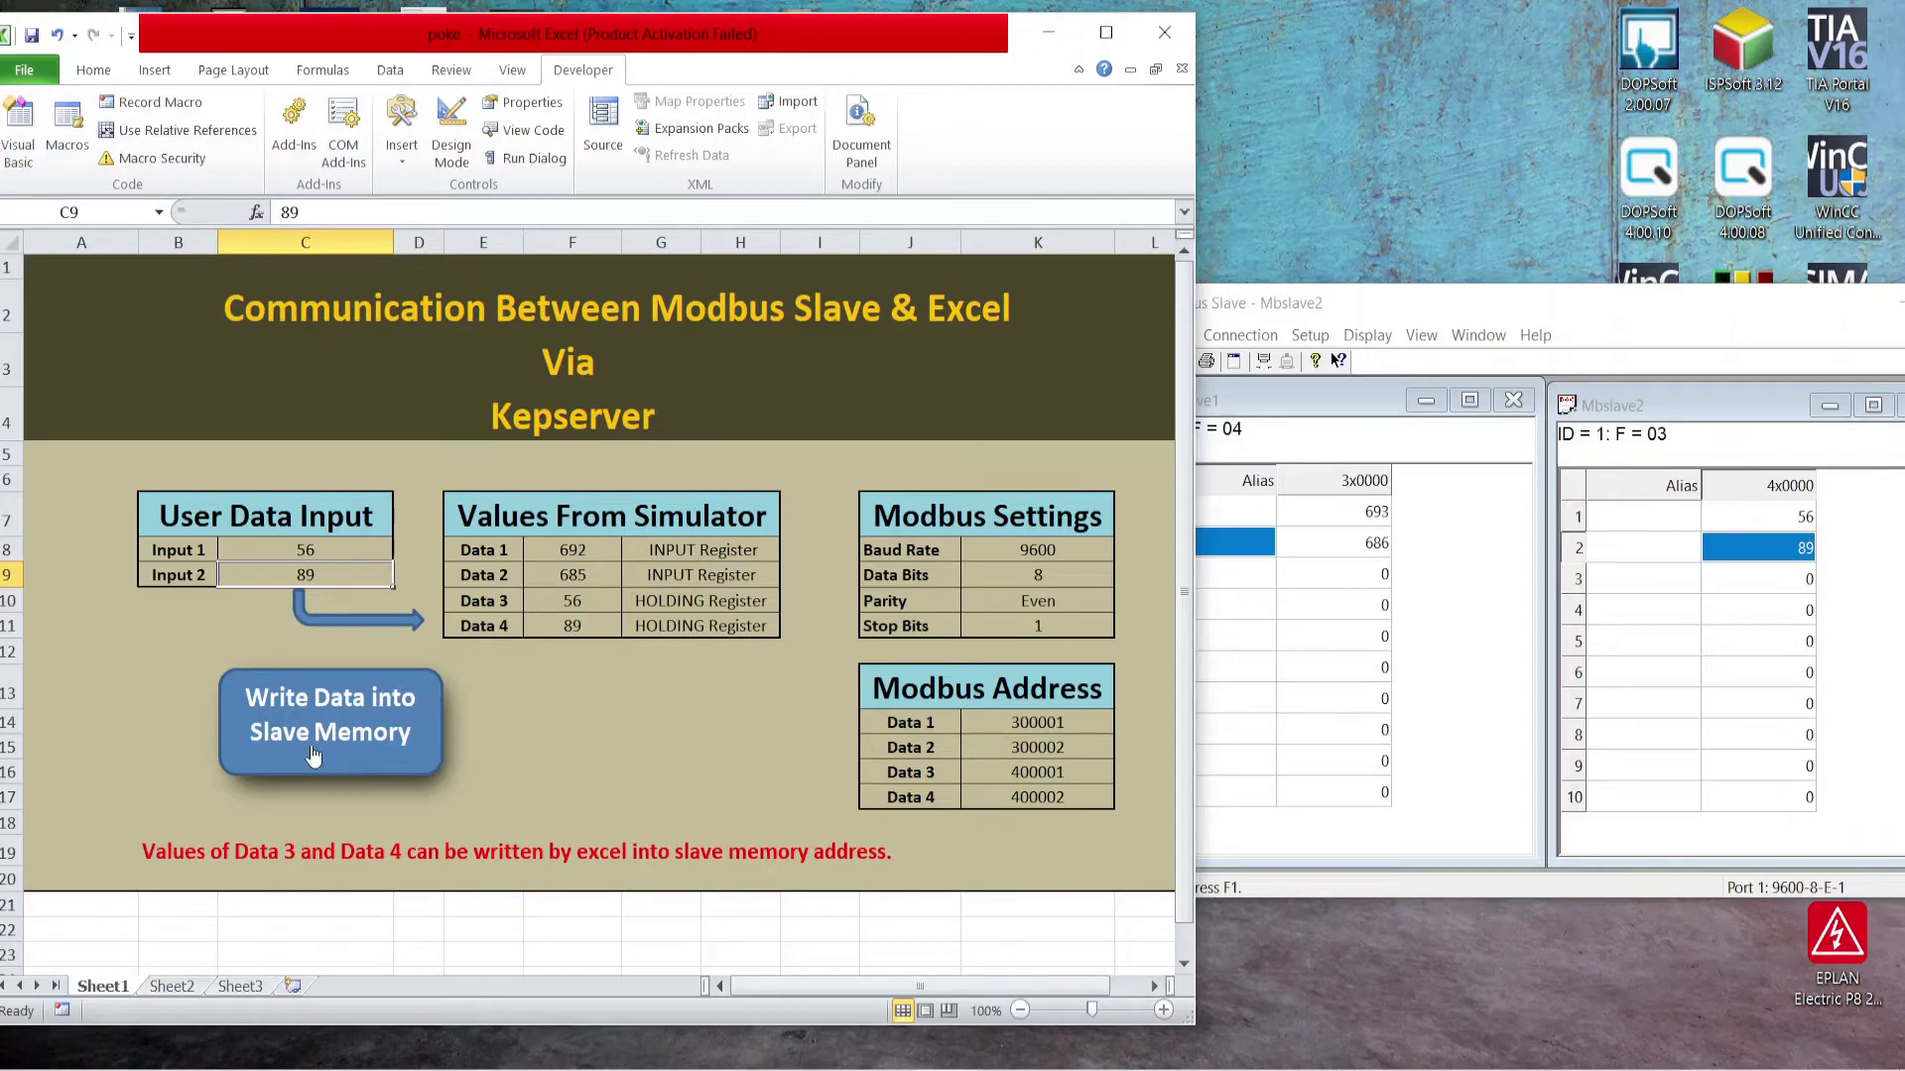
pyautogui.click(17, 139)
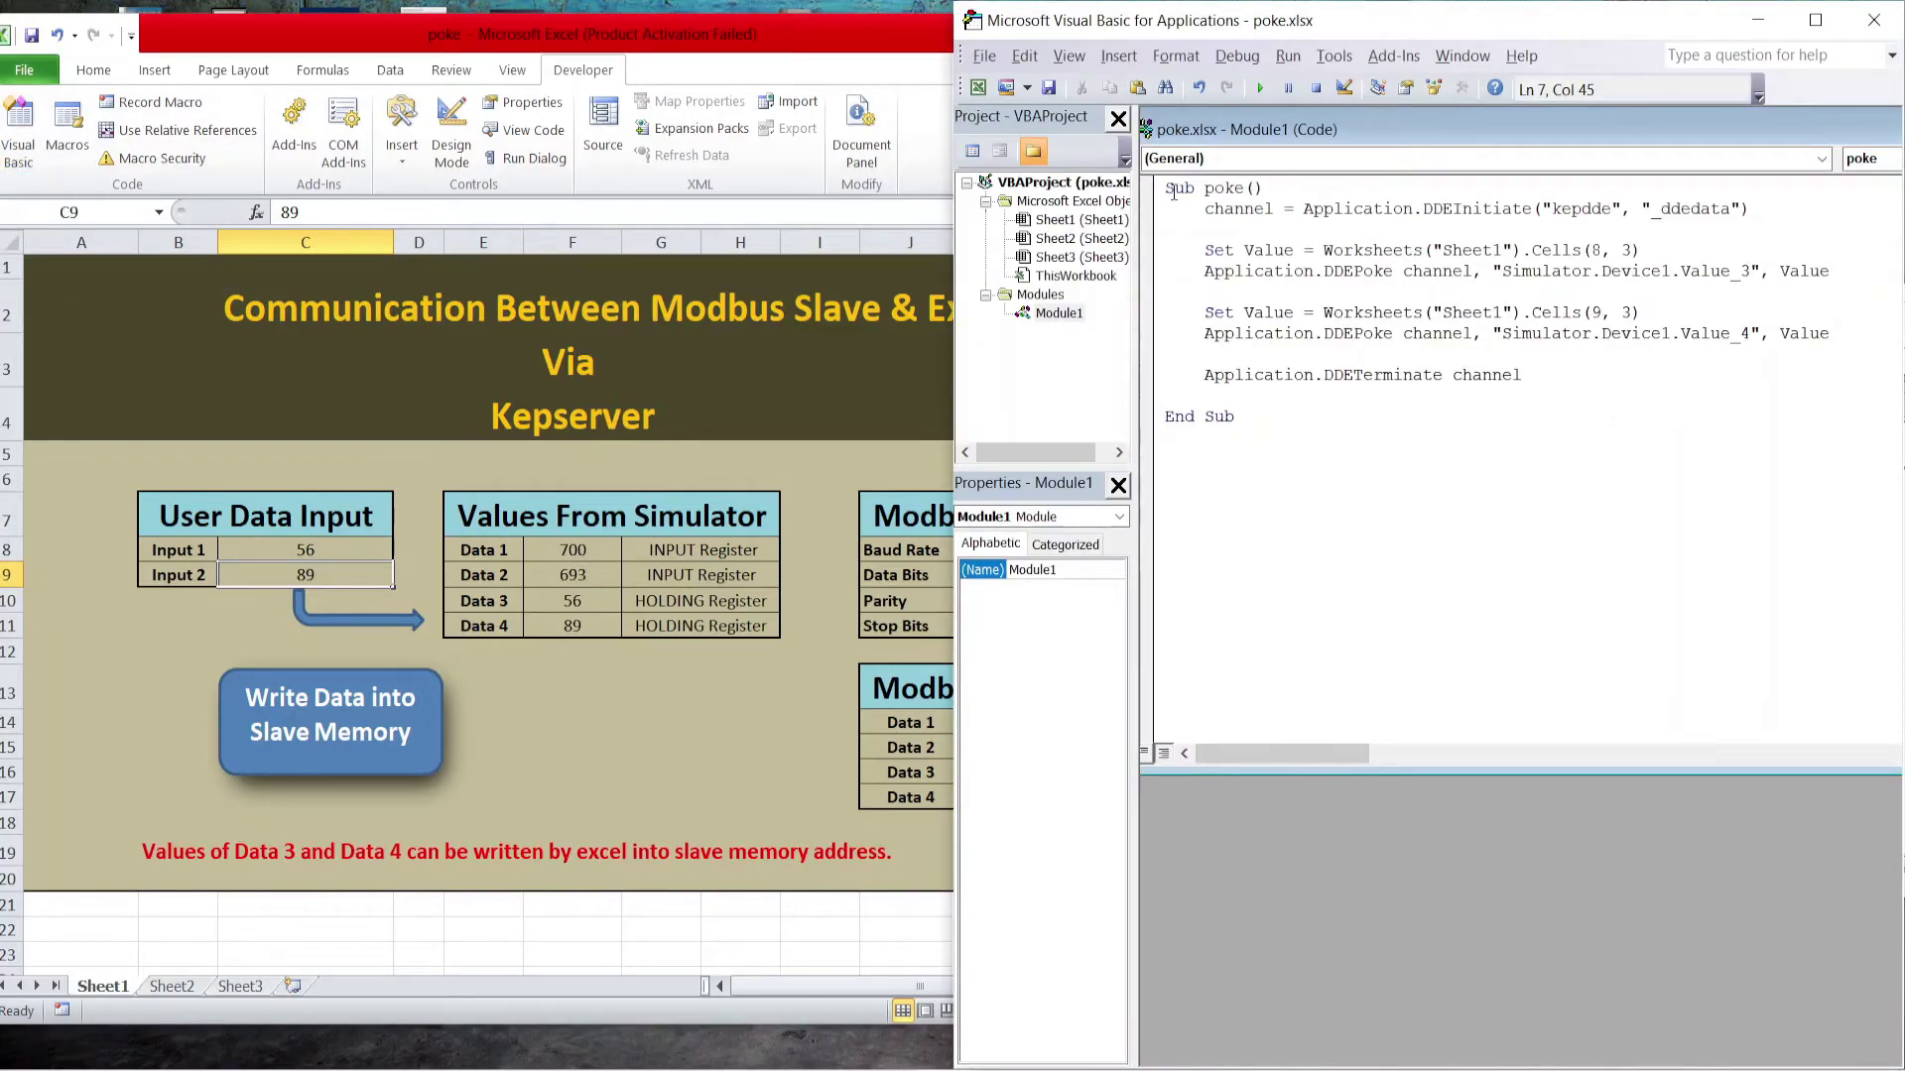
pyautogui.moveTo(1166, 189); pyautogui.dragTo(1313, 423)
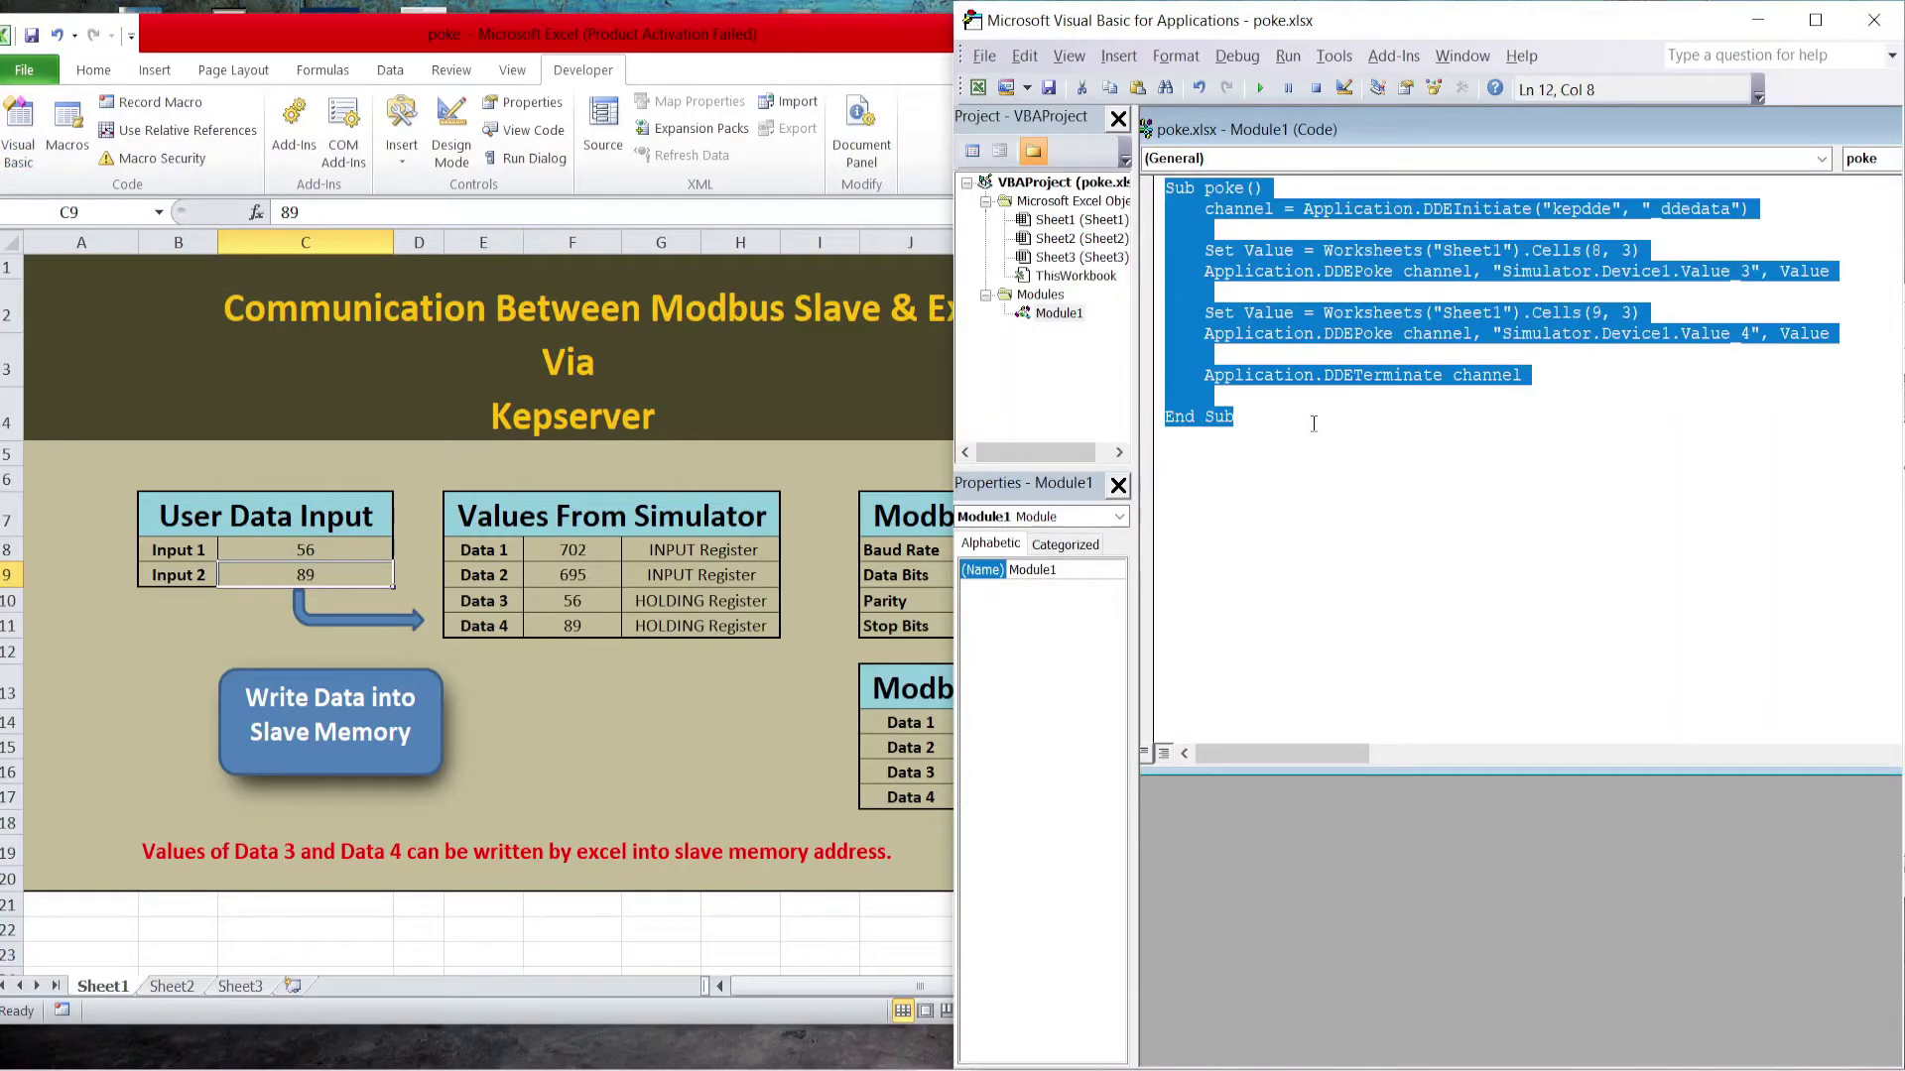
pyautogui.click(1337, 451)
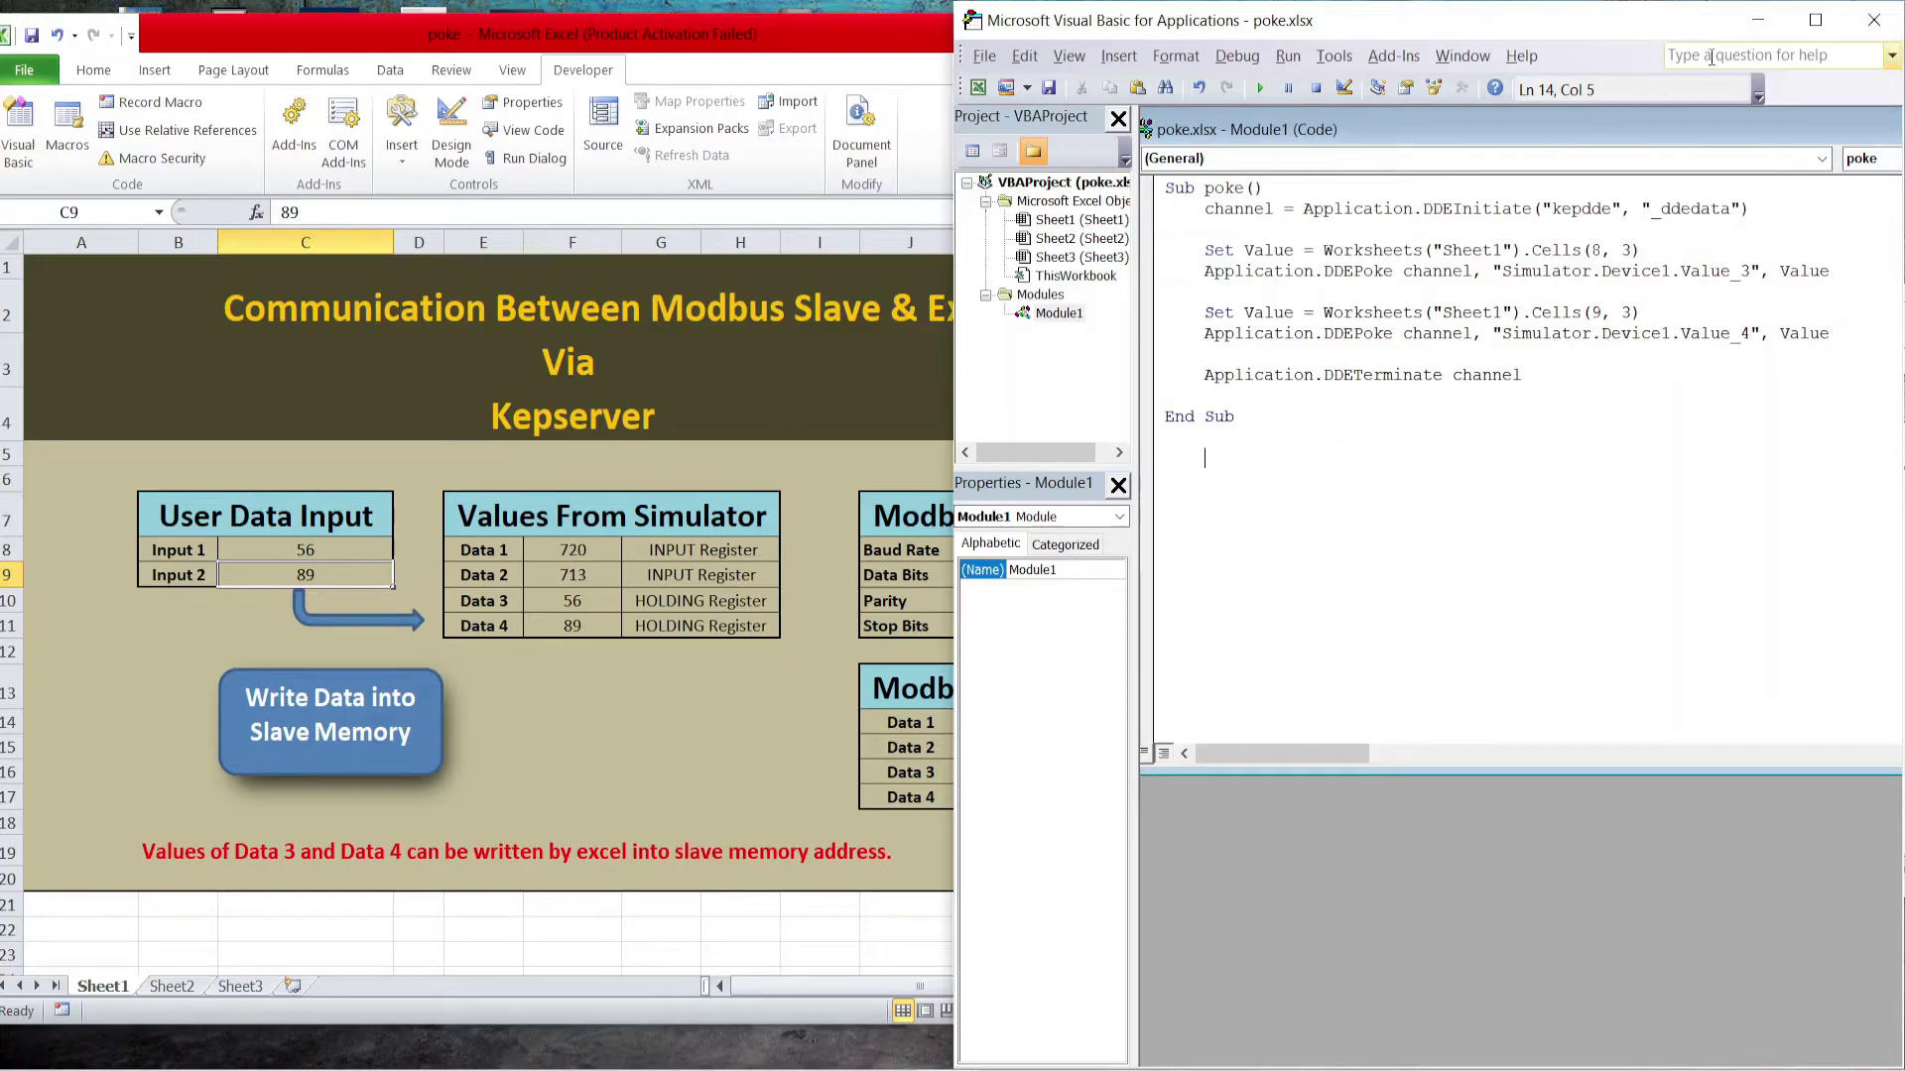
pyautogui.click(1874, 21)
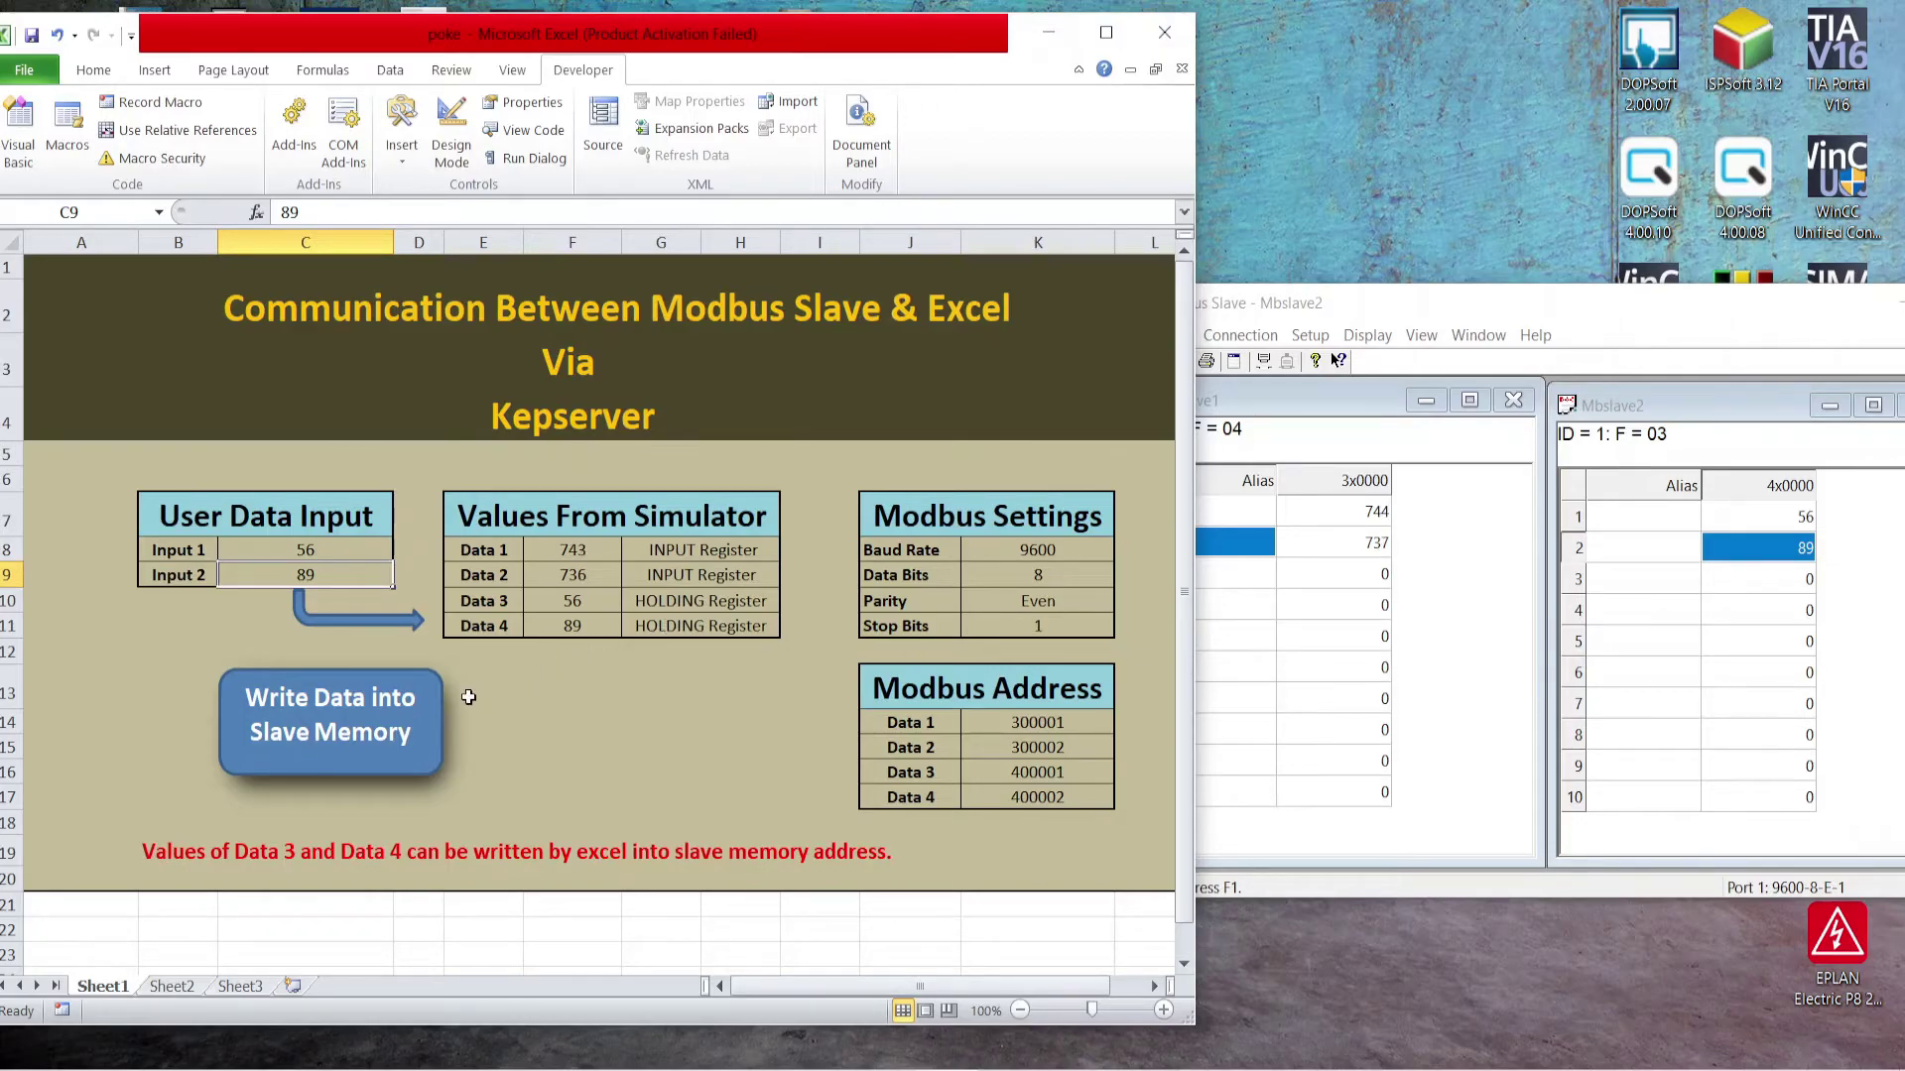
# Step: Confirm the Write Data shape is assigned the poke macro, closing the dialog unchanged
pyautogui.rightClick(361, 732)
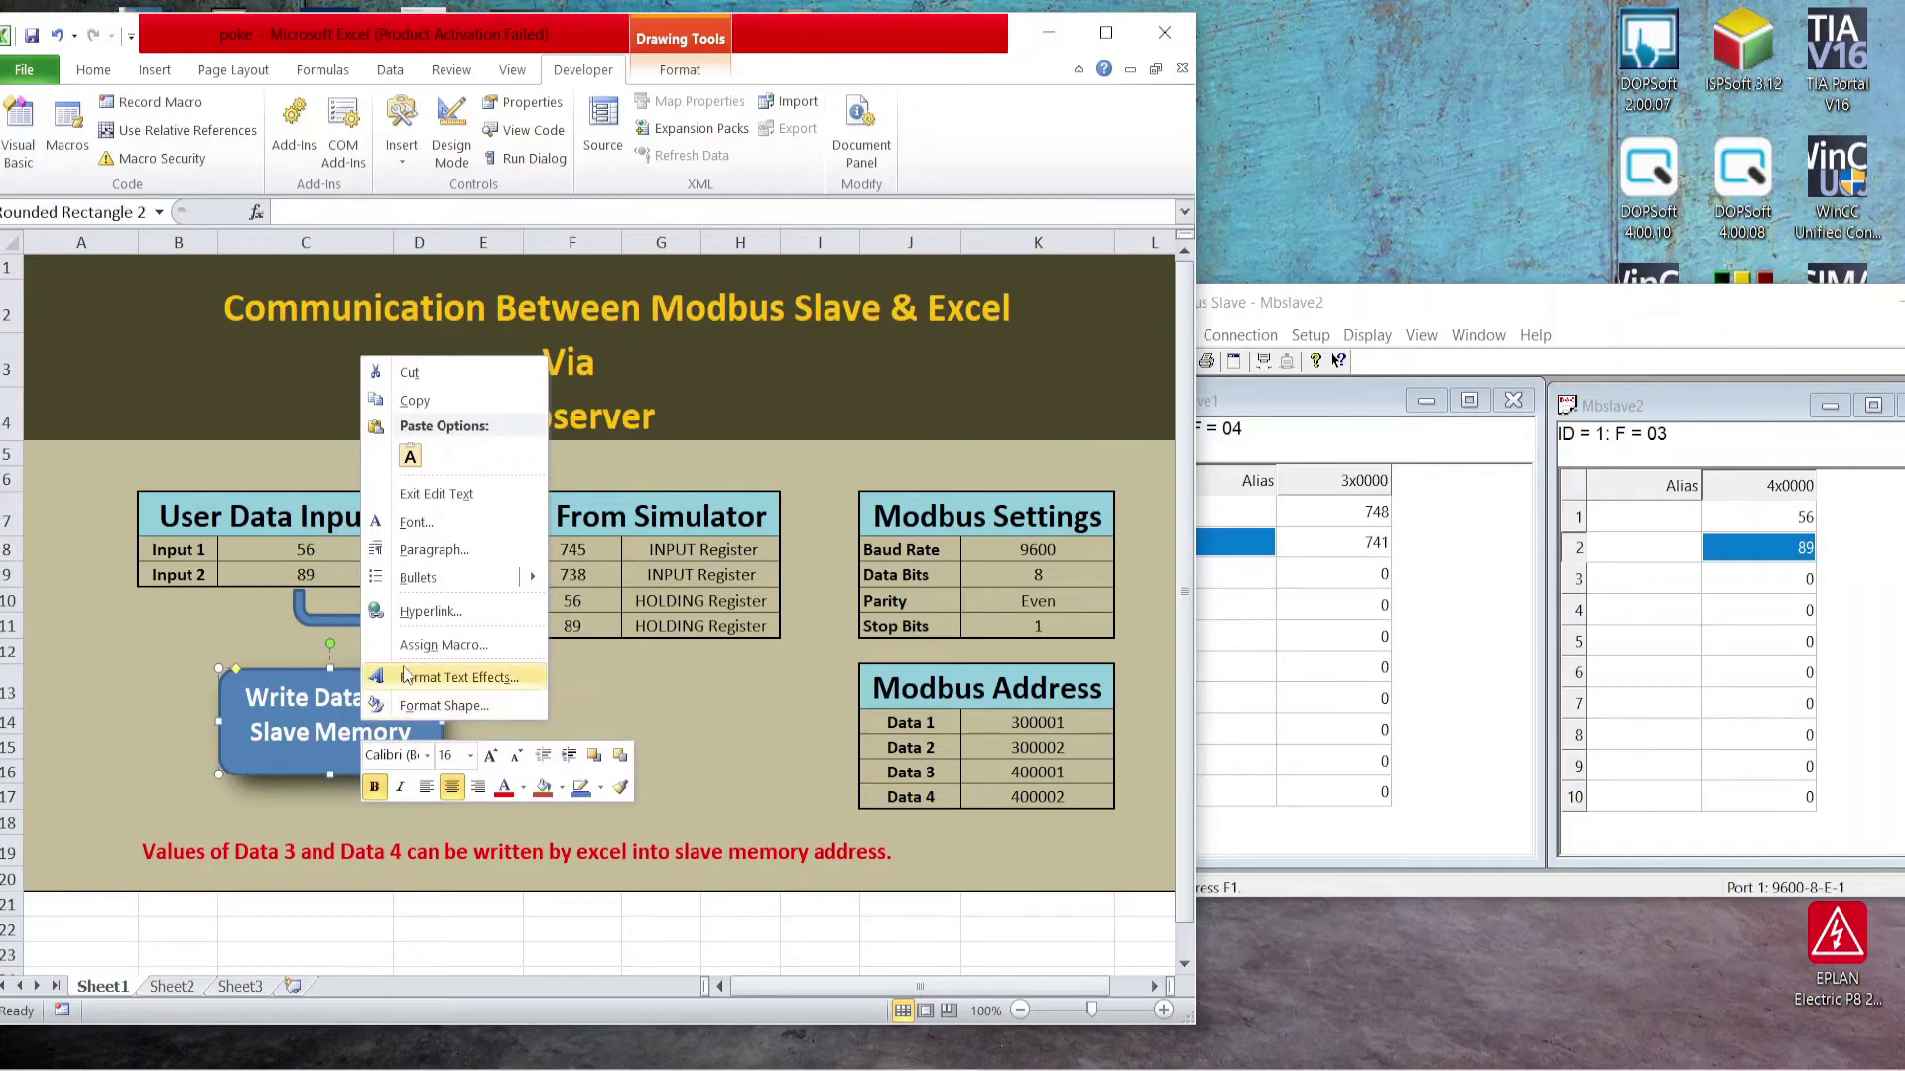
pyautogui.click(434, 646)
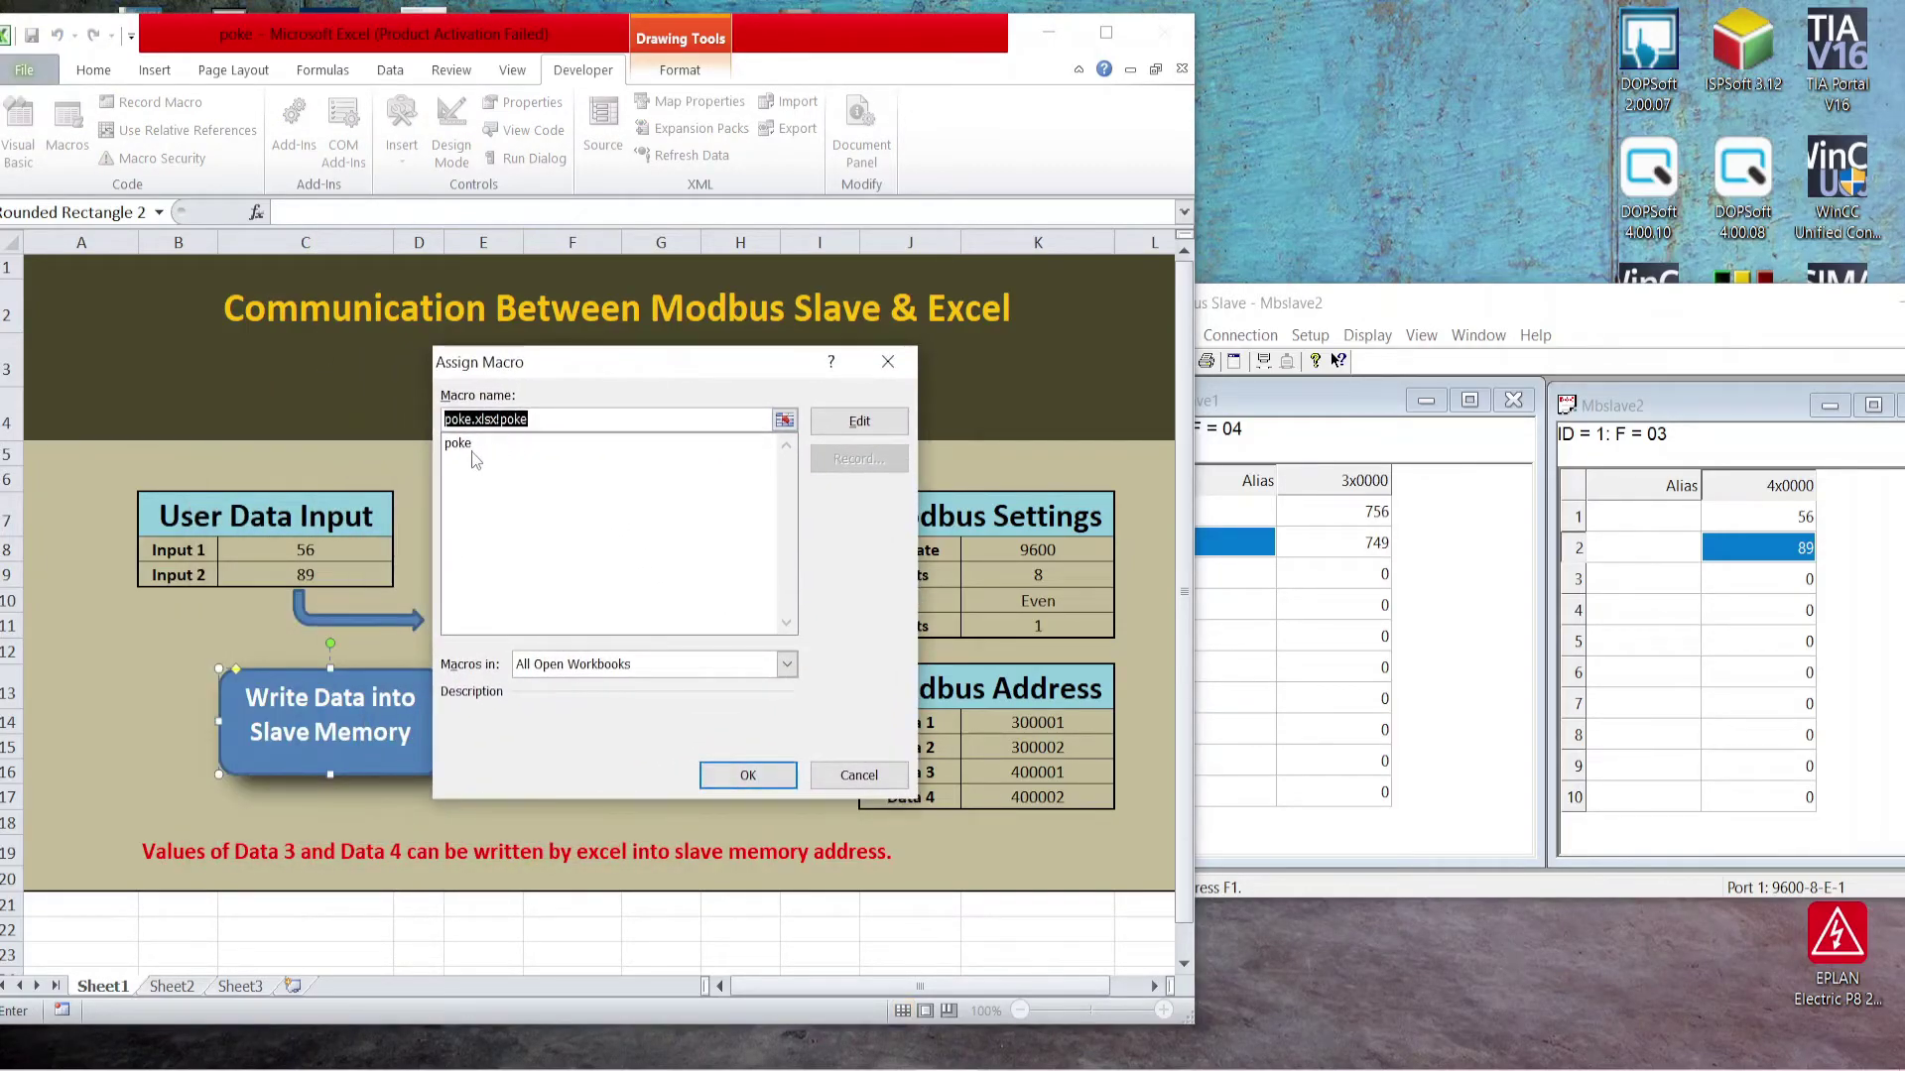
pyautogui.click(888, 362)
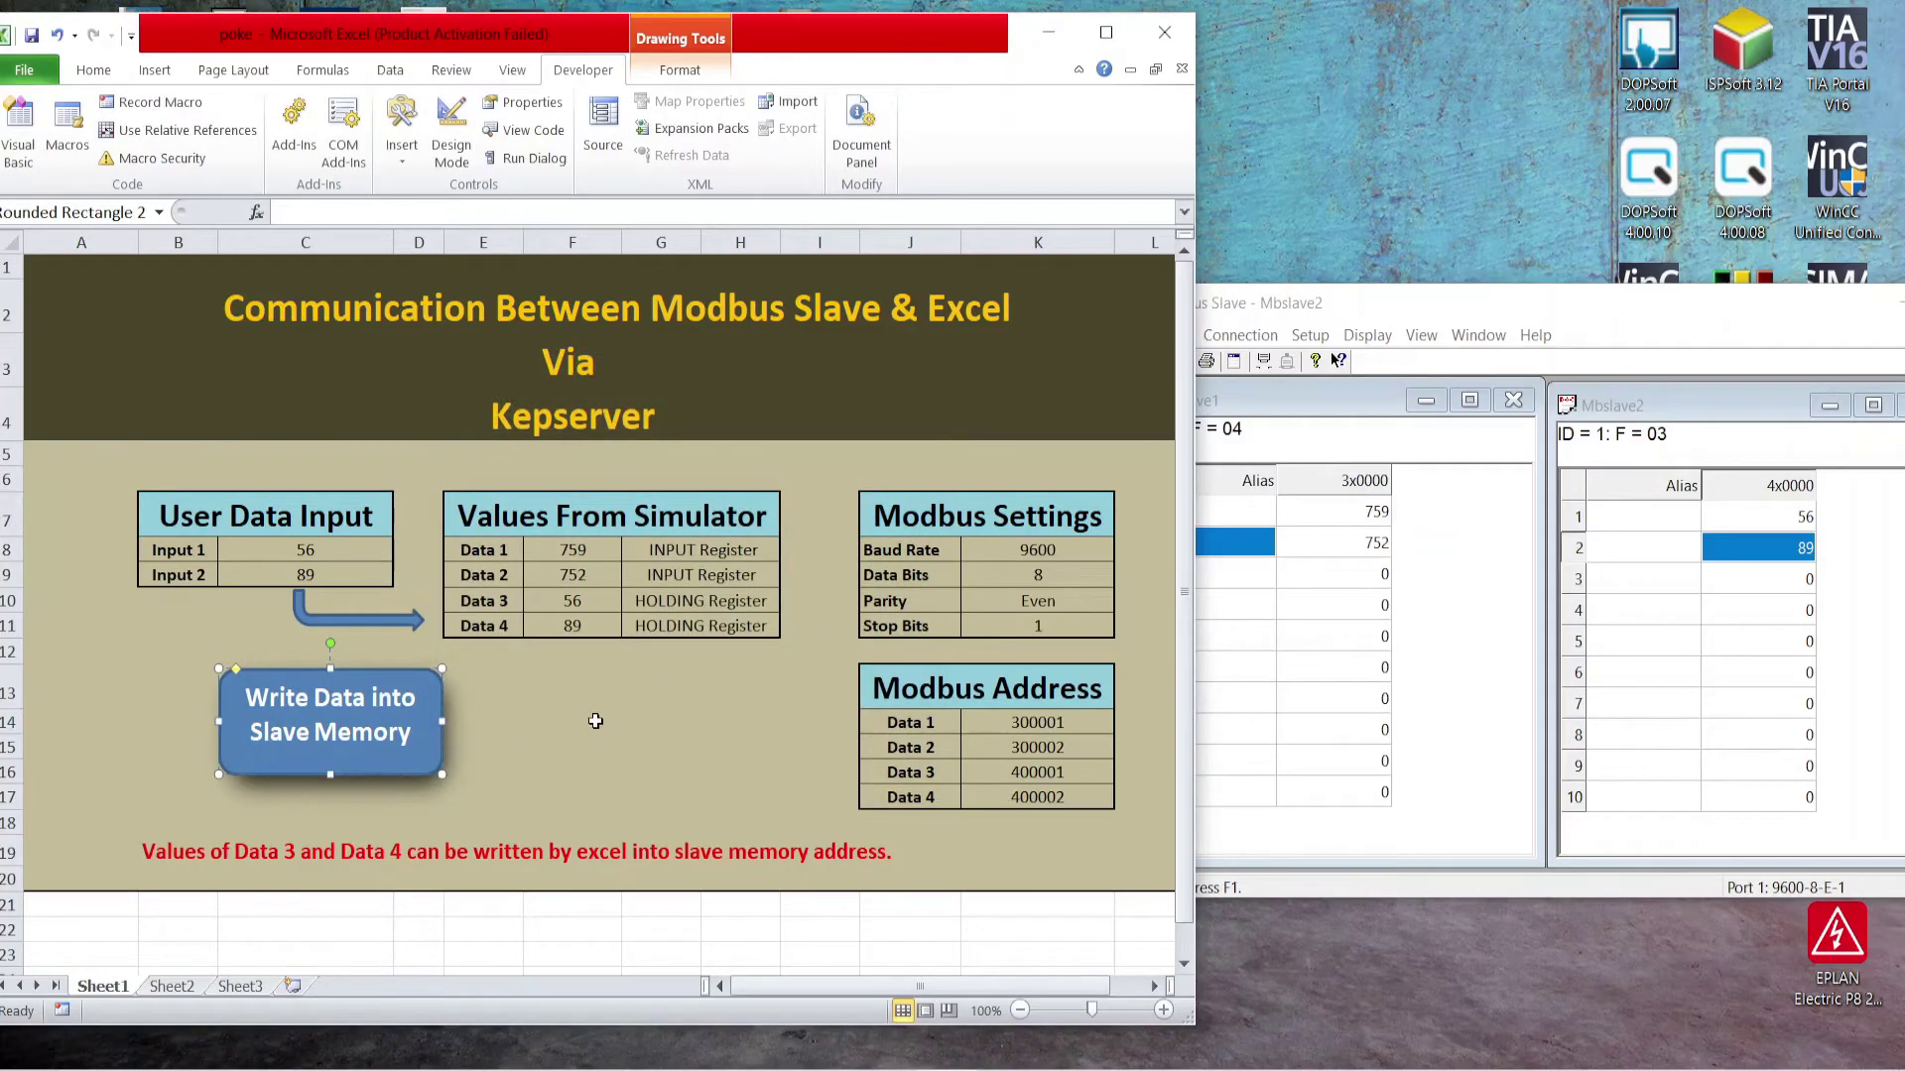
pyautogui.click(596, 722)
# Step: Change Input 1 in C8 to 89 and Input 2 in C9 to 90
pyautogui.doubleClick(320, 552)
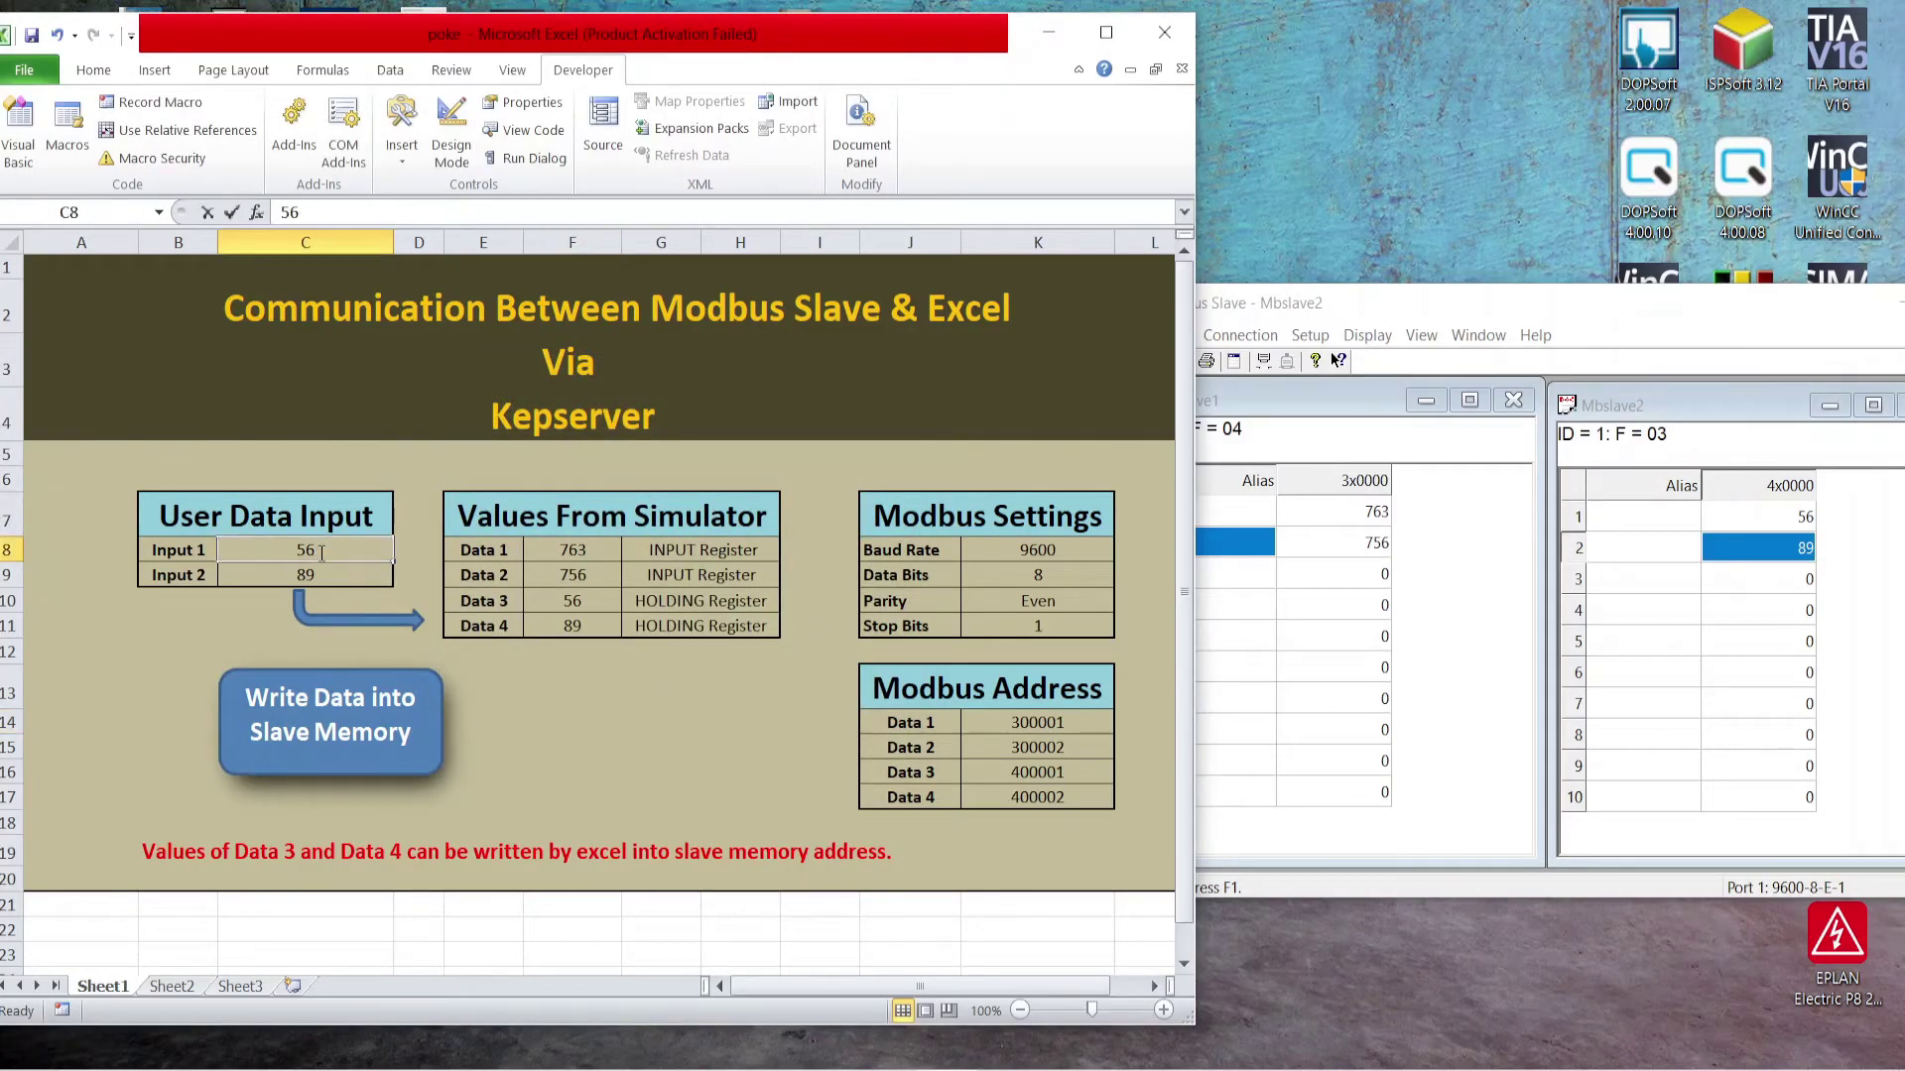
pyautogui.doubleClick(290, 556)
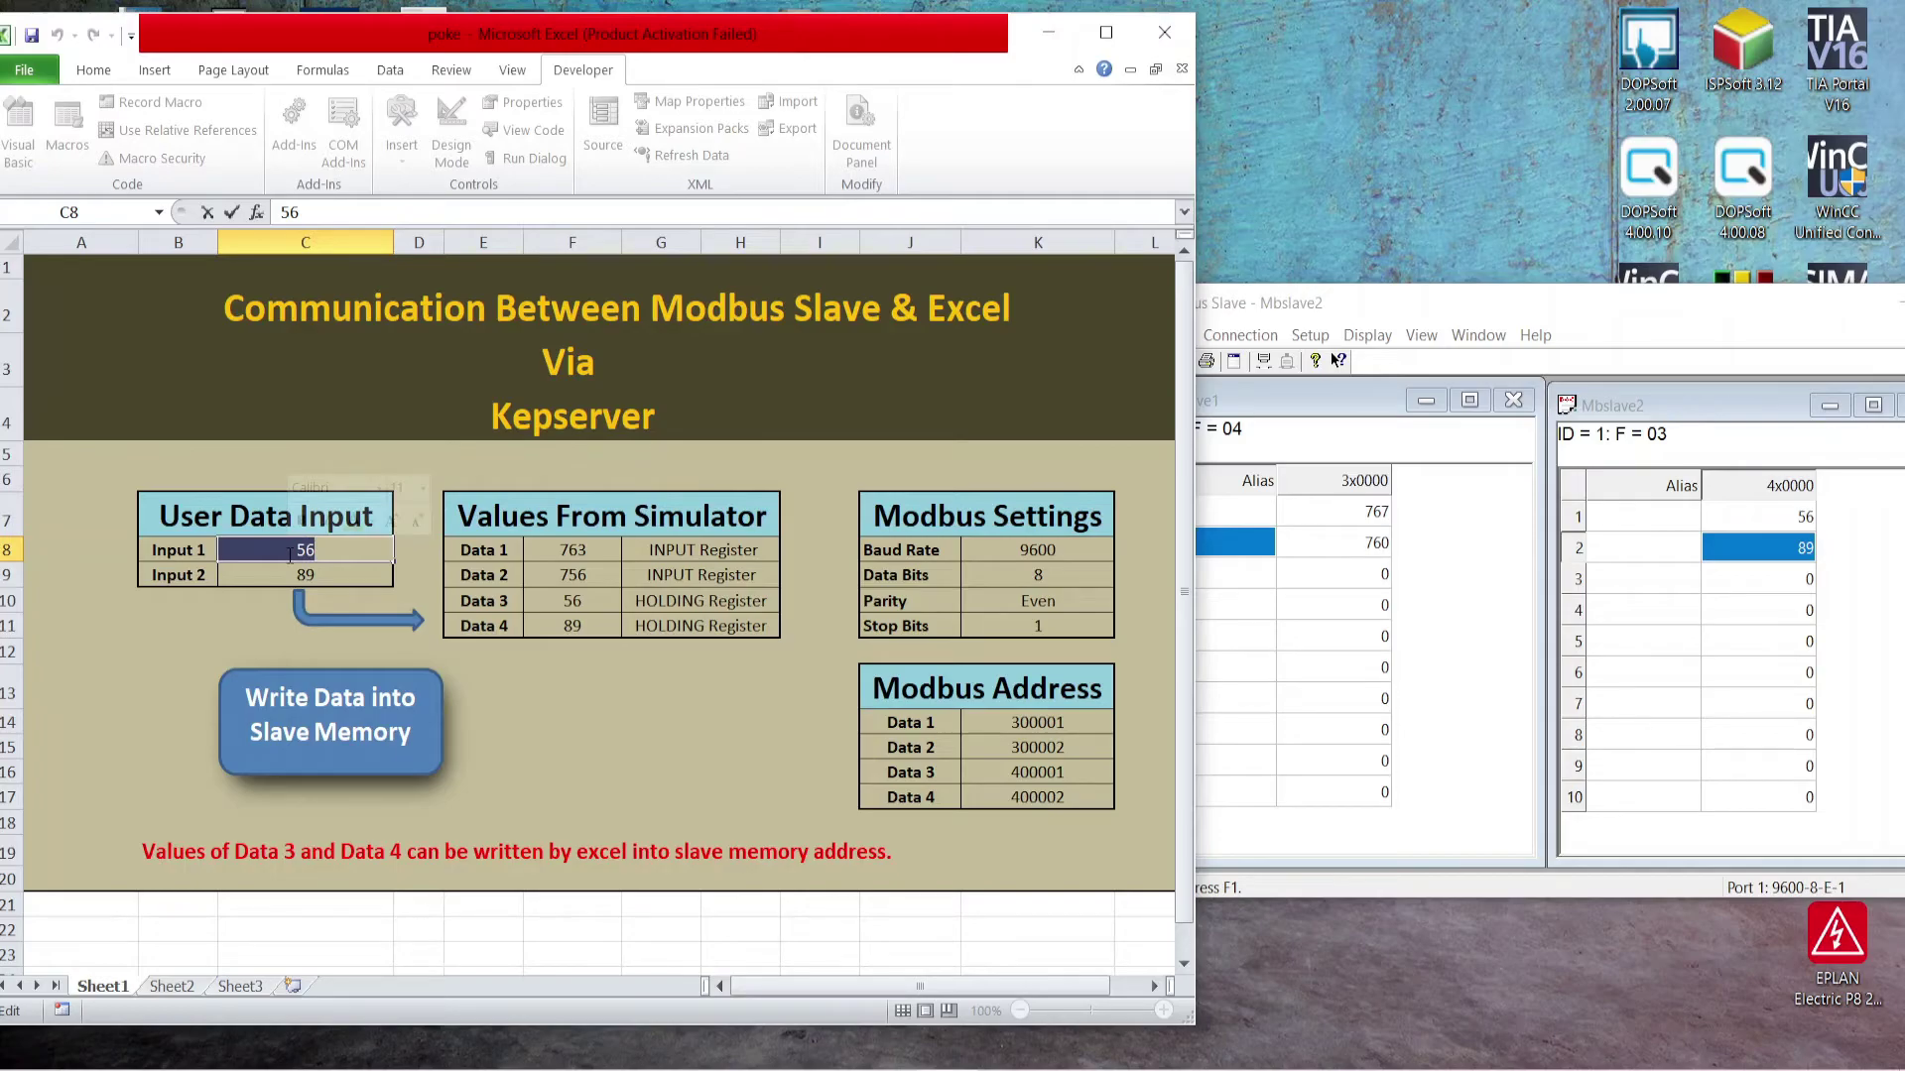
pyautogui.write('89')
pyautogui.press('Return')
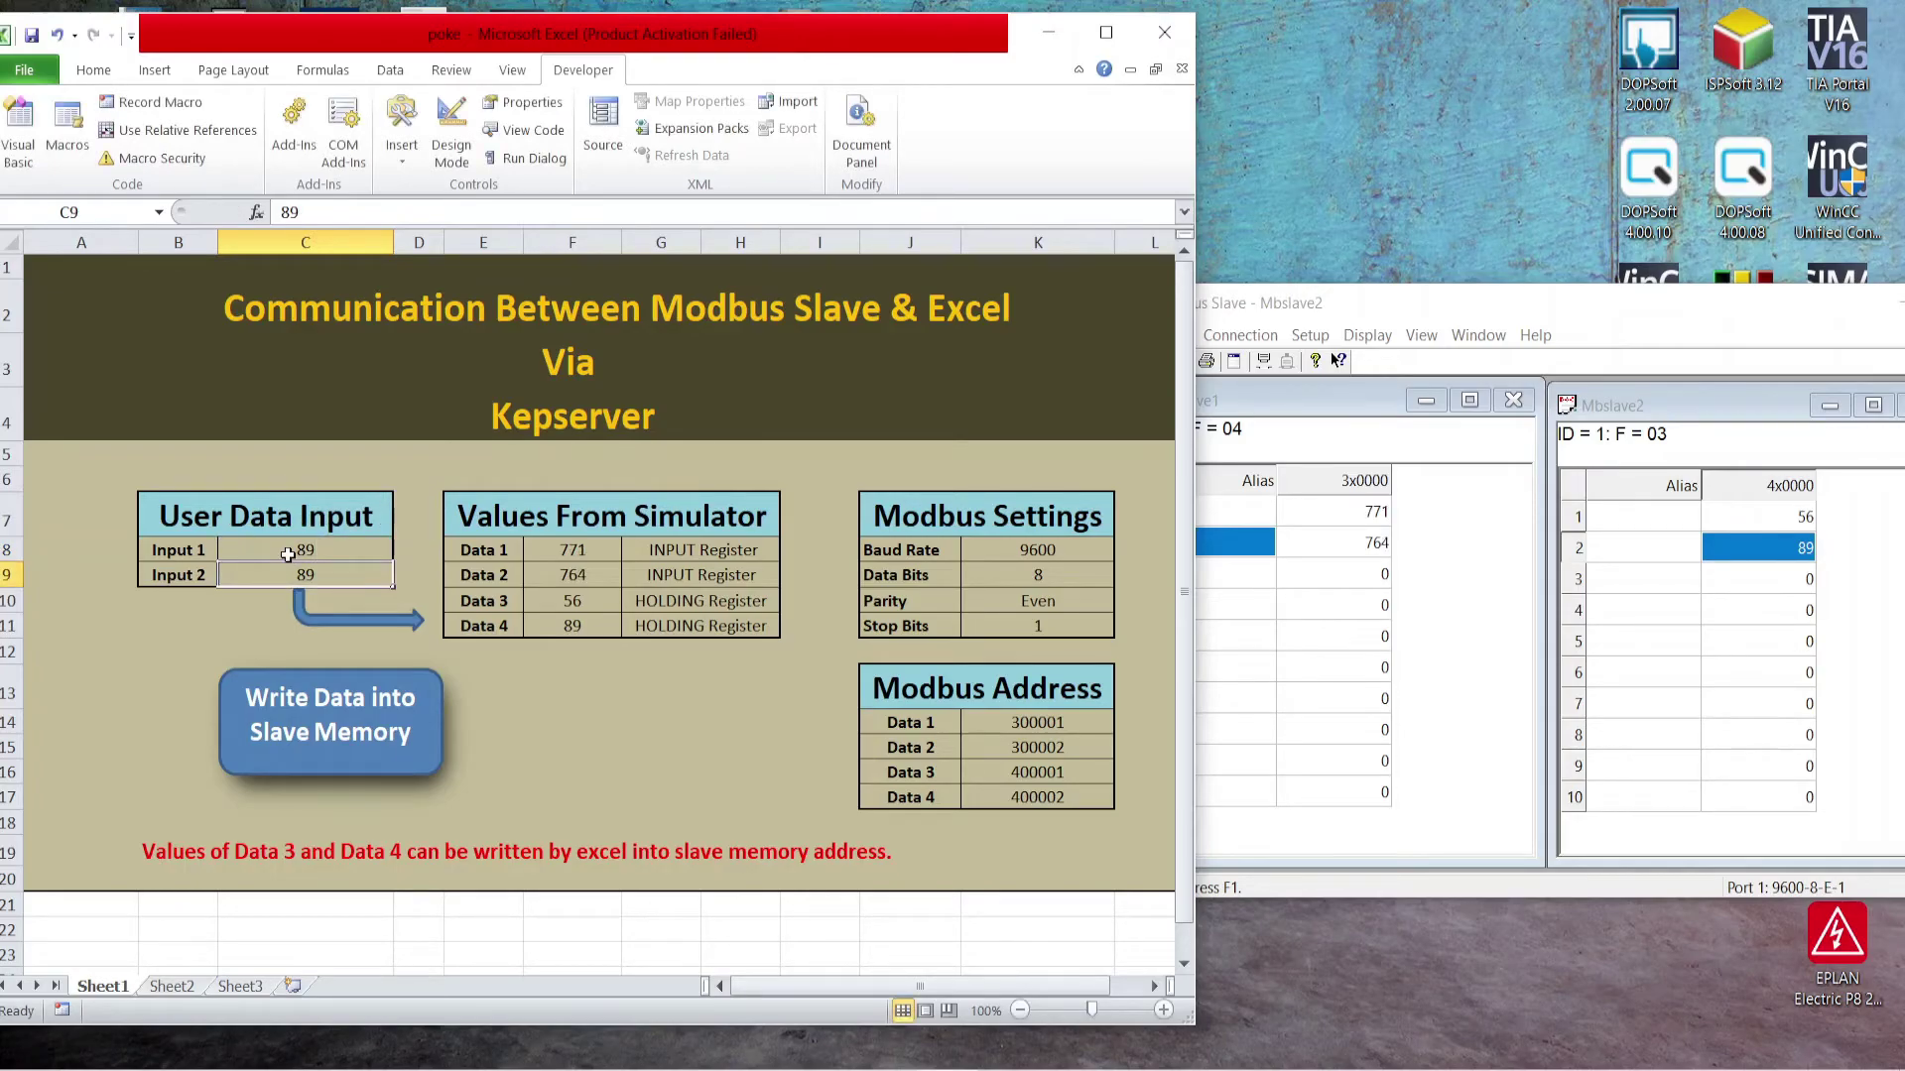
pyautogui.write('90')
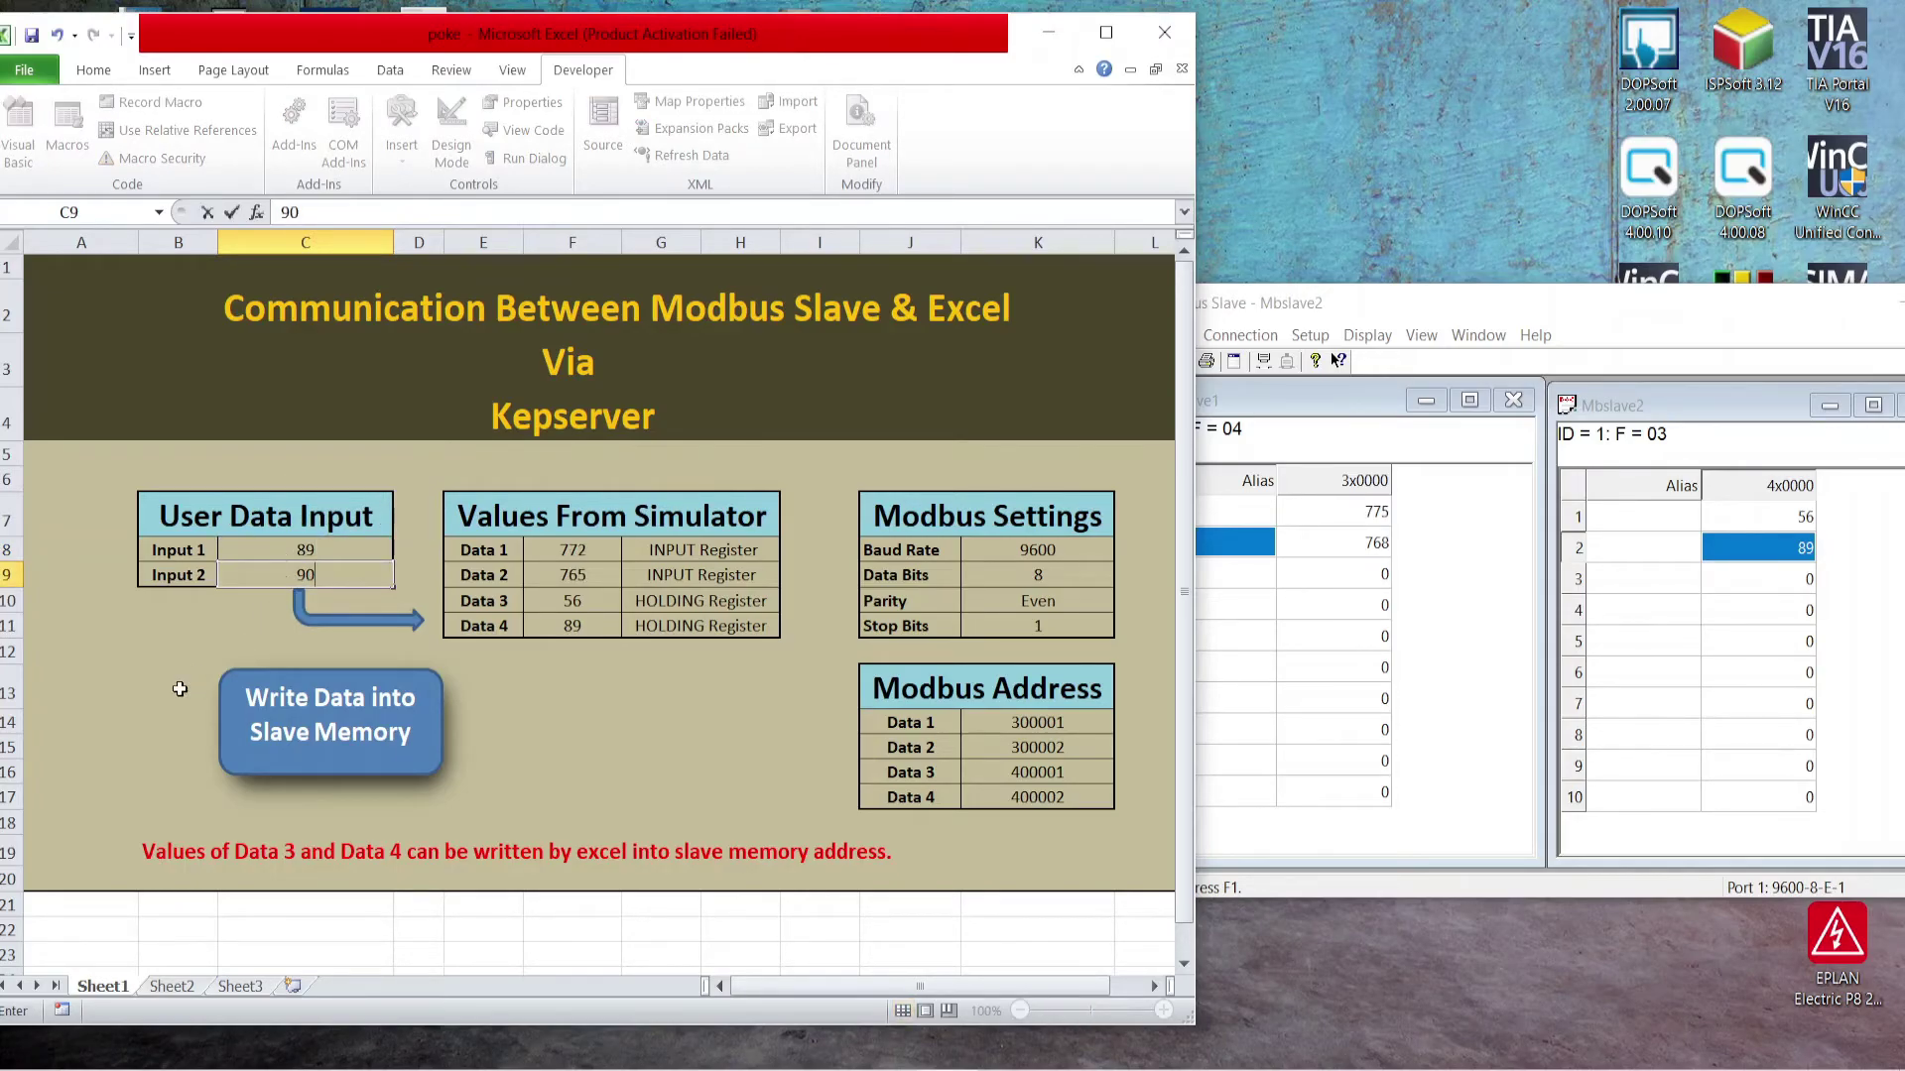
pyautogui.click(179, 722)
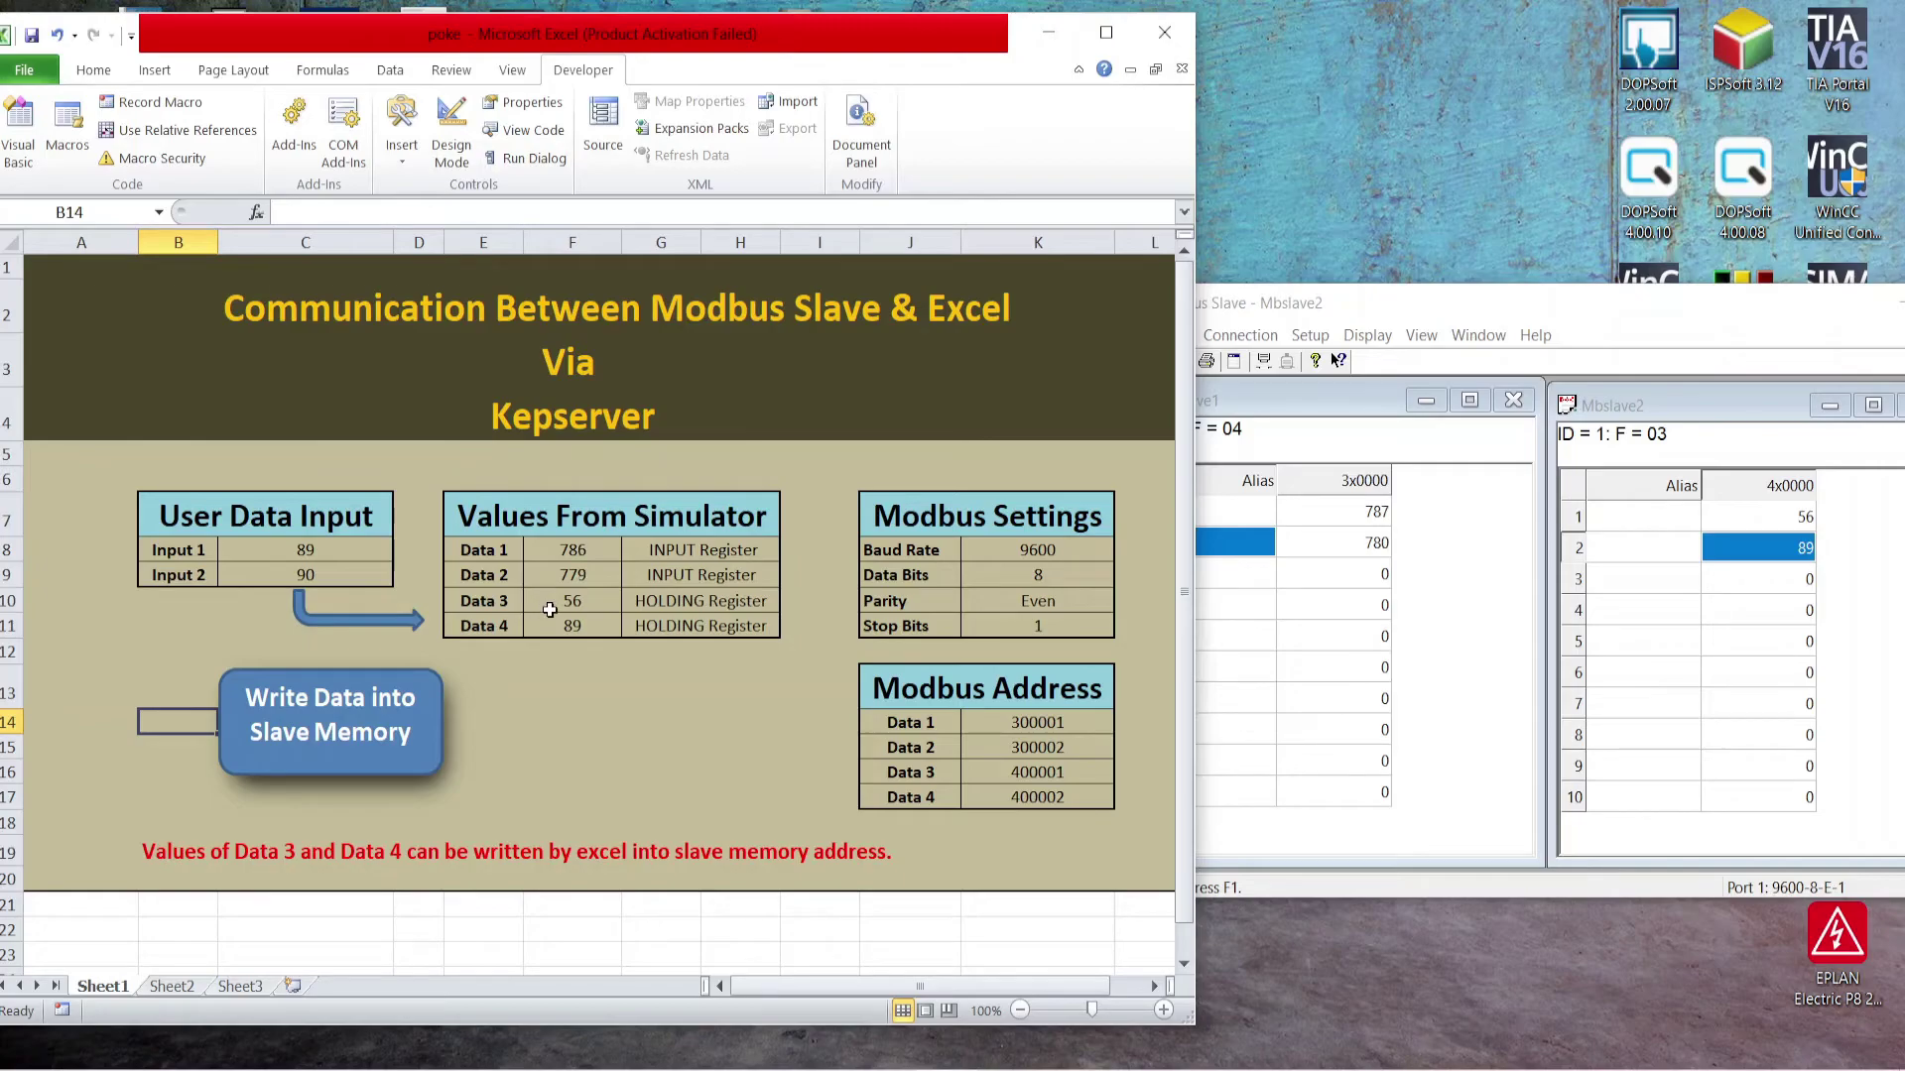
# Step: Write 89 and 90 into slave memory and drag Modbus Slave into full view
pyautogui.click(349, 725)
pyautogui.moveTo(1611, 307); pyautogui.dragTo(1165, 307)
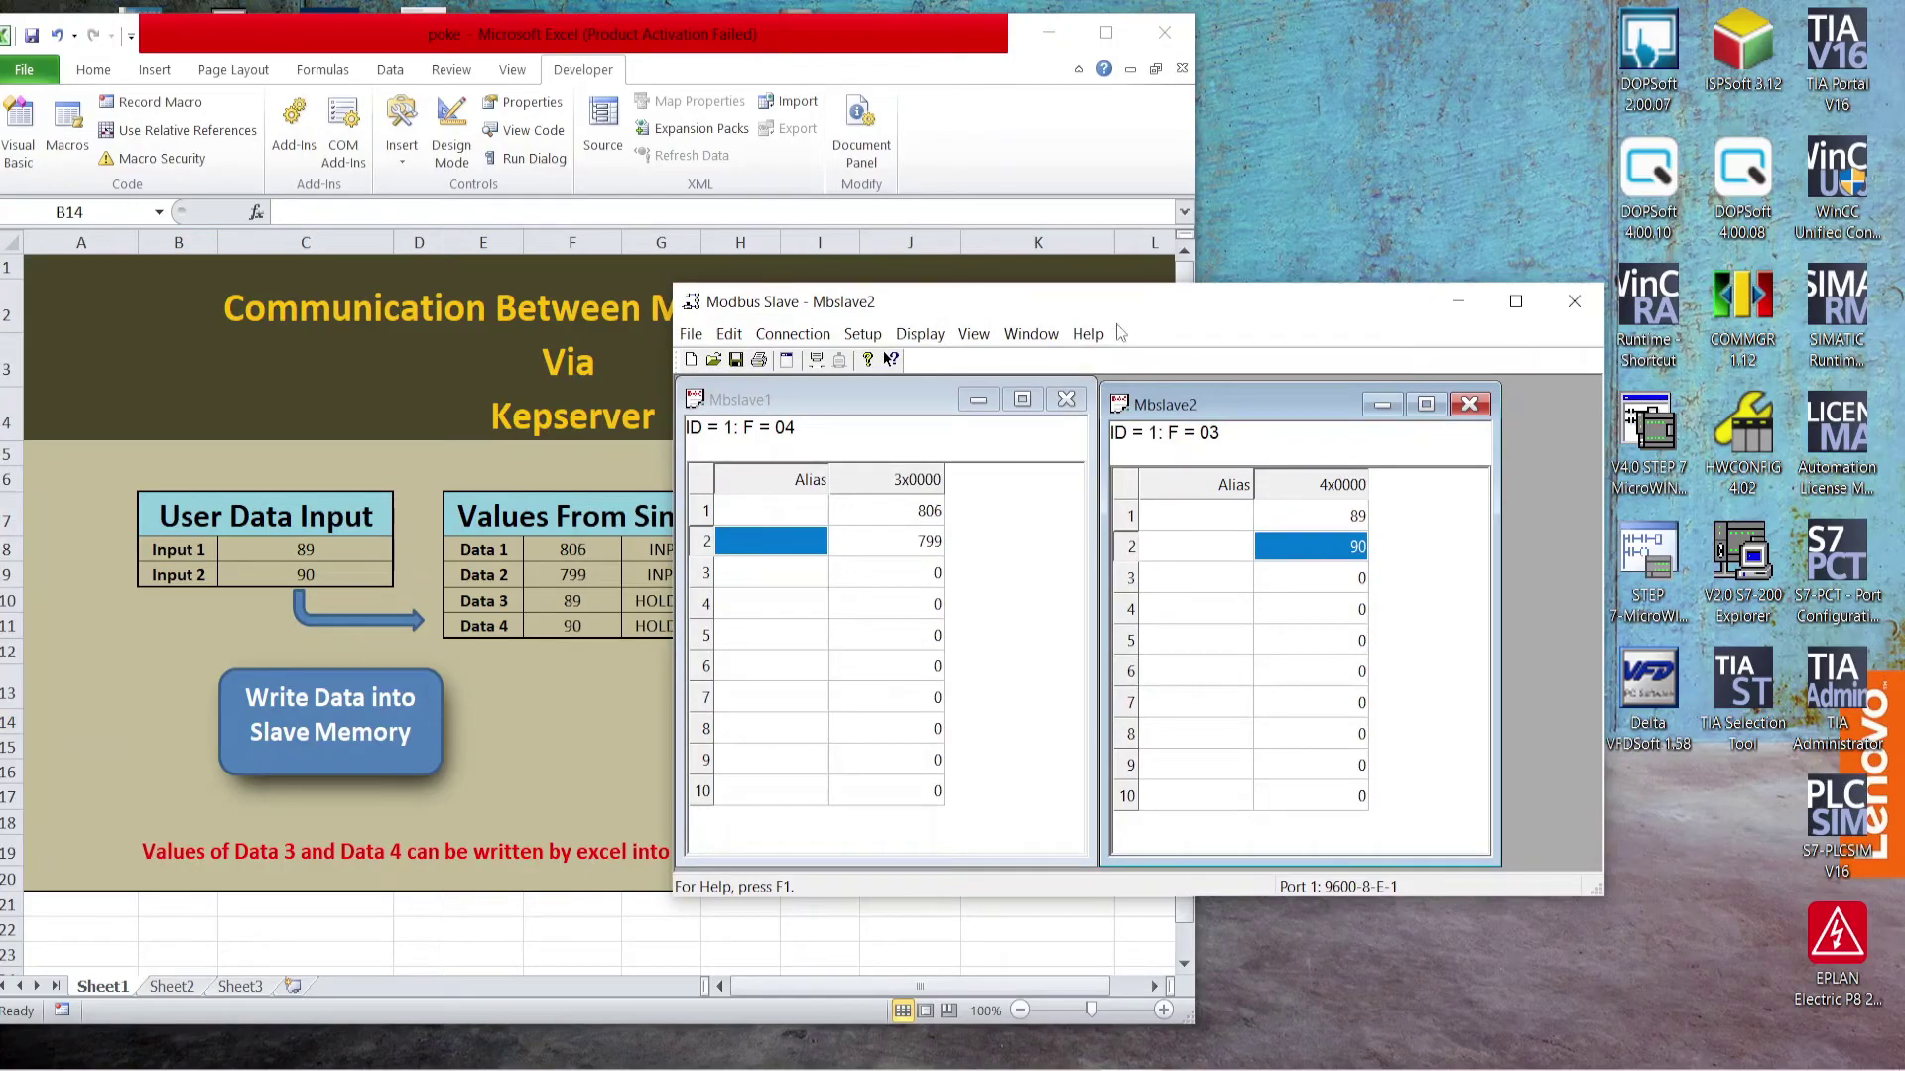
pyautogui.moveTo(1140, 320); pyautogui.dragTo(1552, 315)
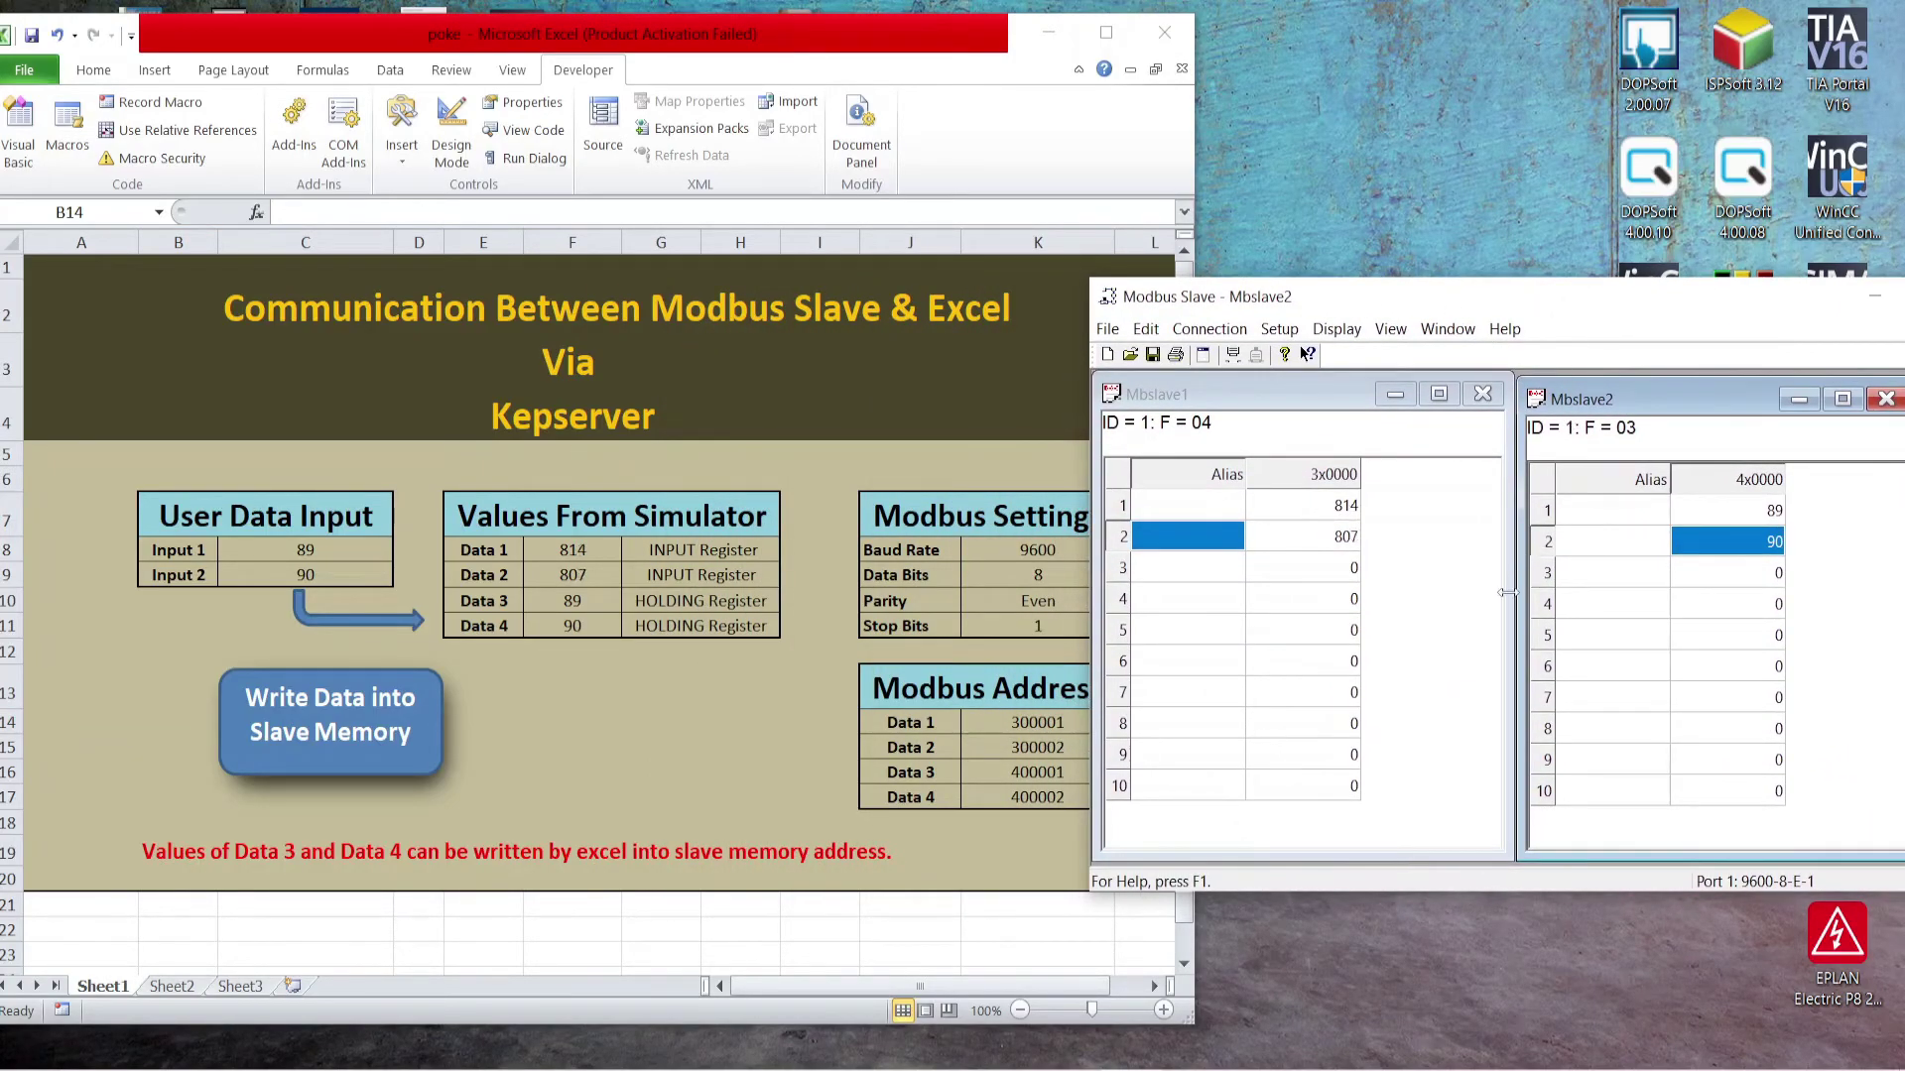